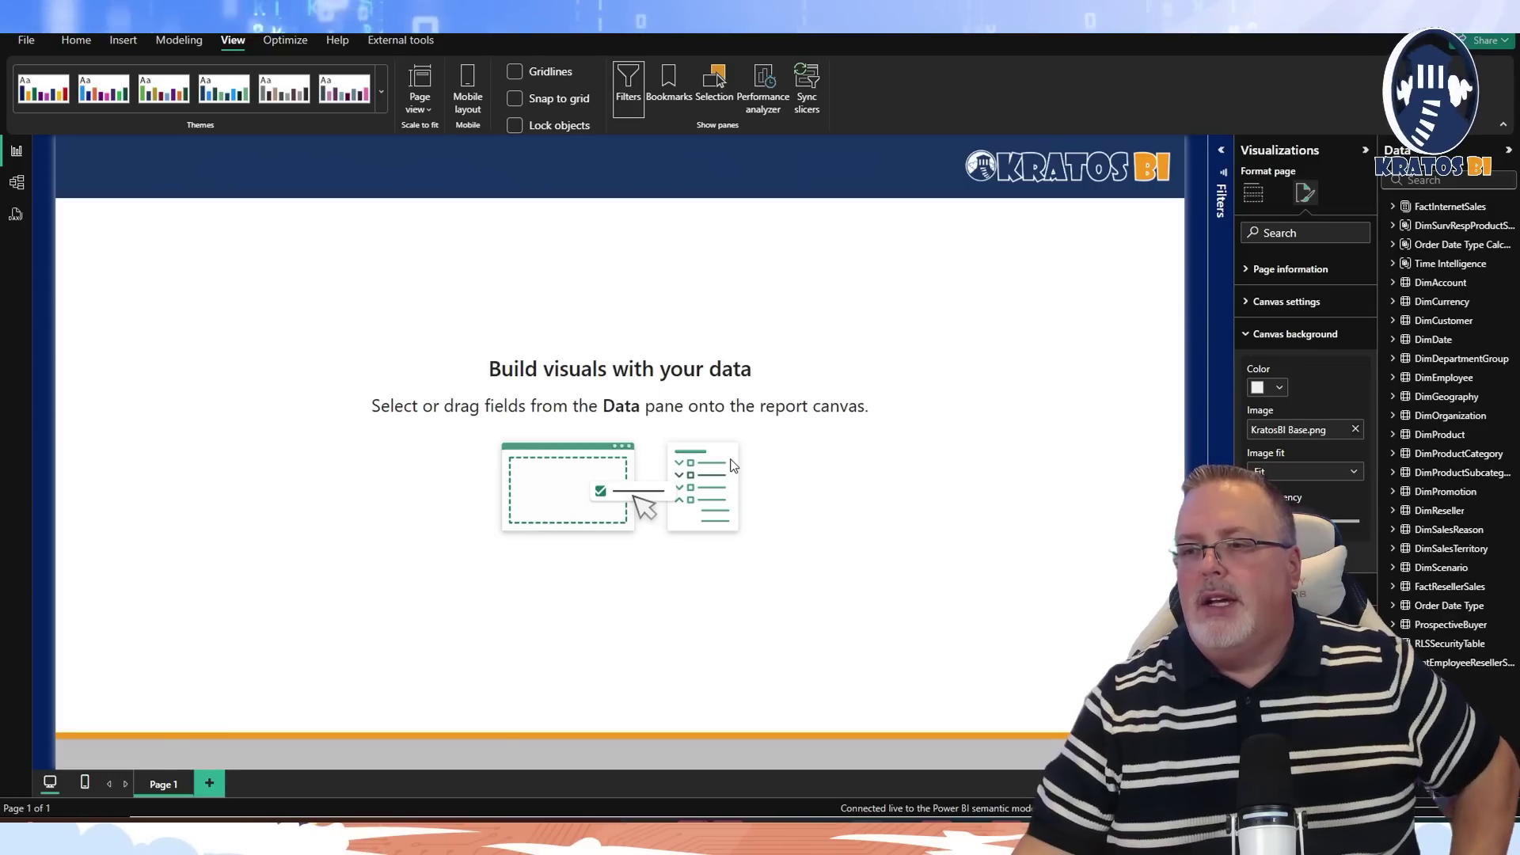
# Add a card visual for the FactInternetSales measure Internet Sales Amt and shrink it near the page's upper edge, about 288 by 160.
pyautogui.click(1393, 207)
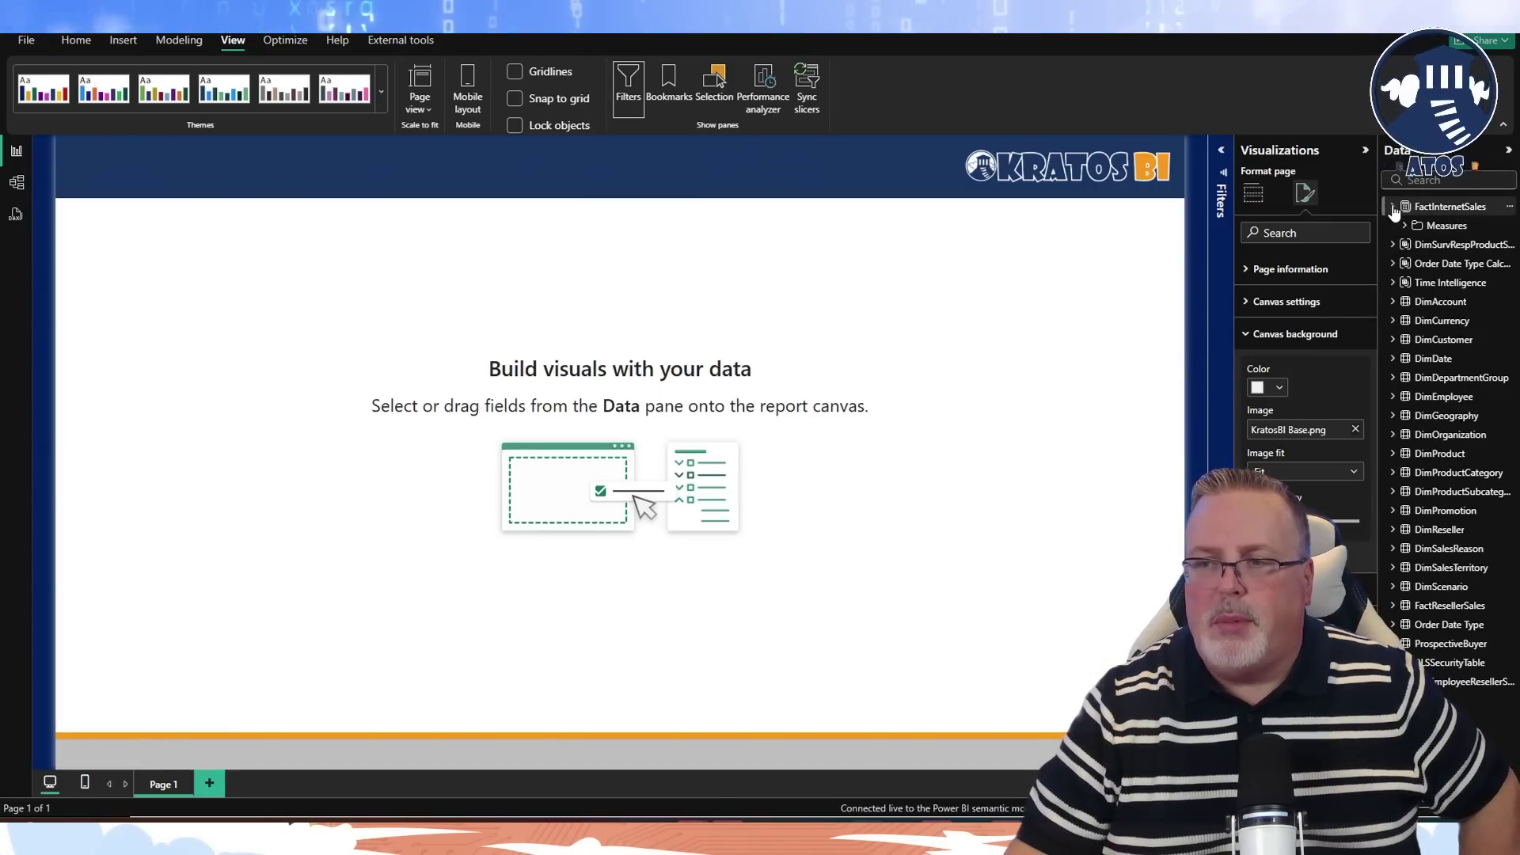
pyautogui.click(1412, 226)
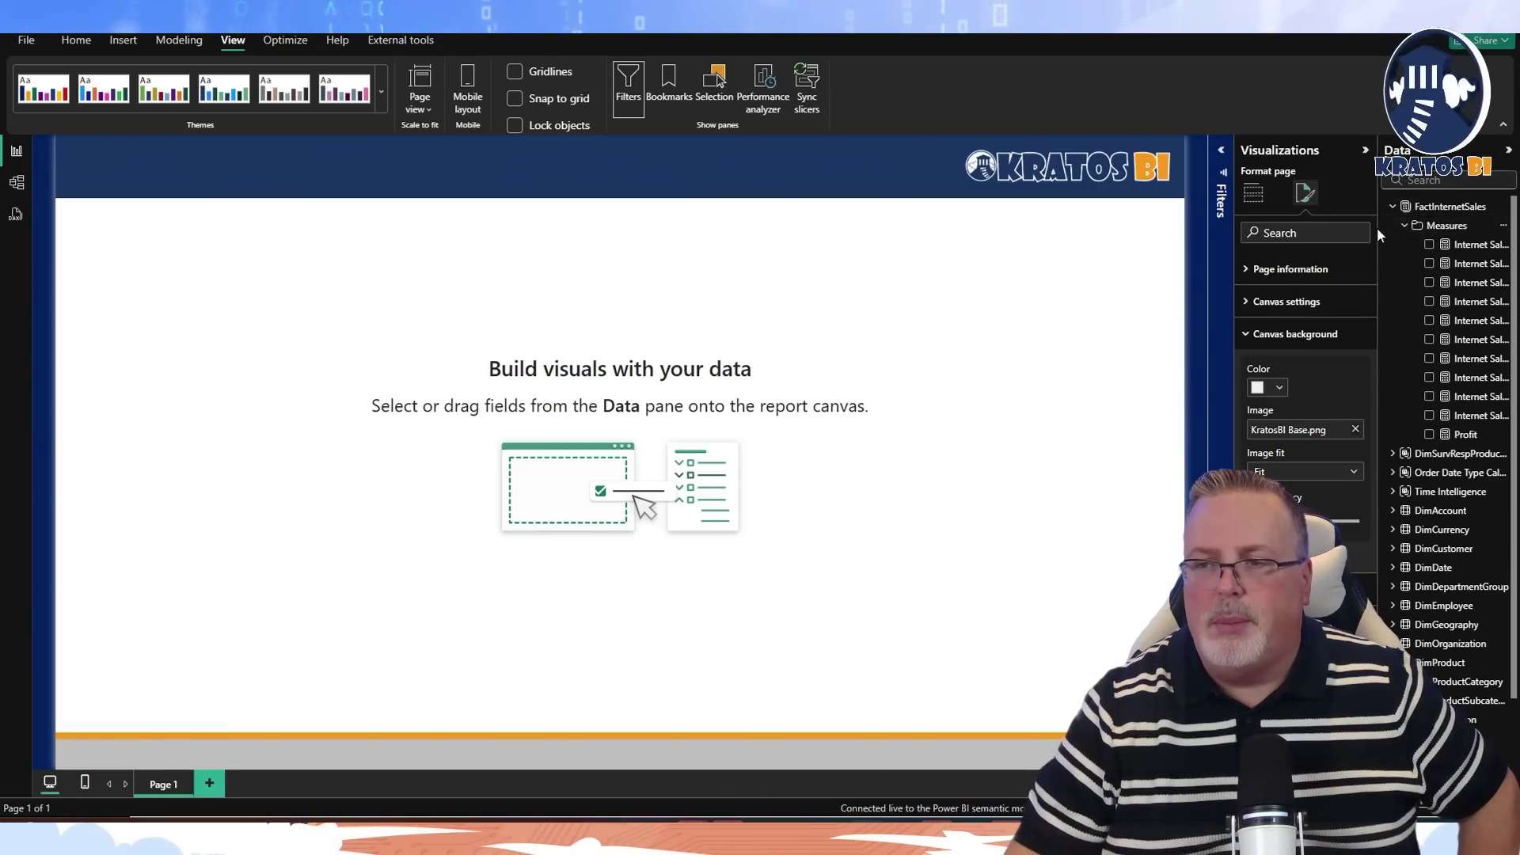
pyautogui.moveTo(1378, 228); pyautogui.dragTo(1225, 235)
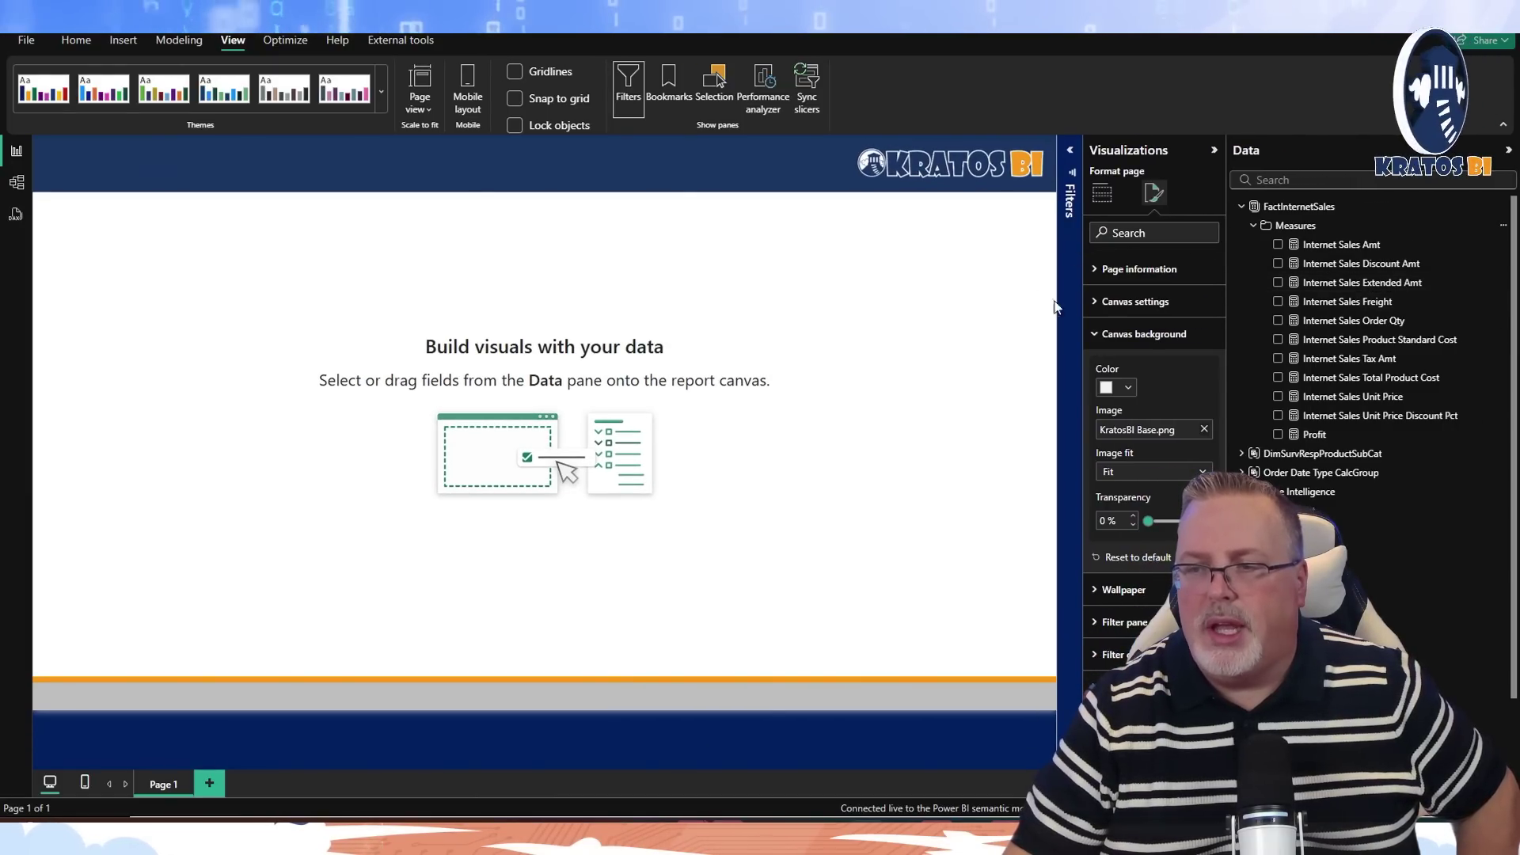
pyautogui.click(1277, 246)
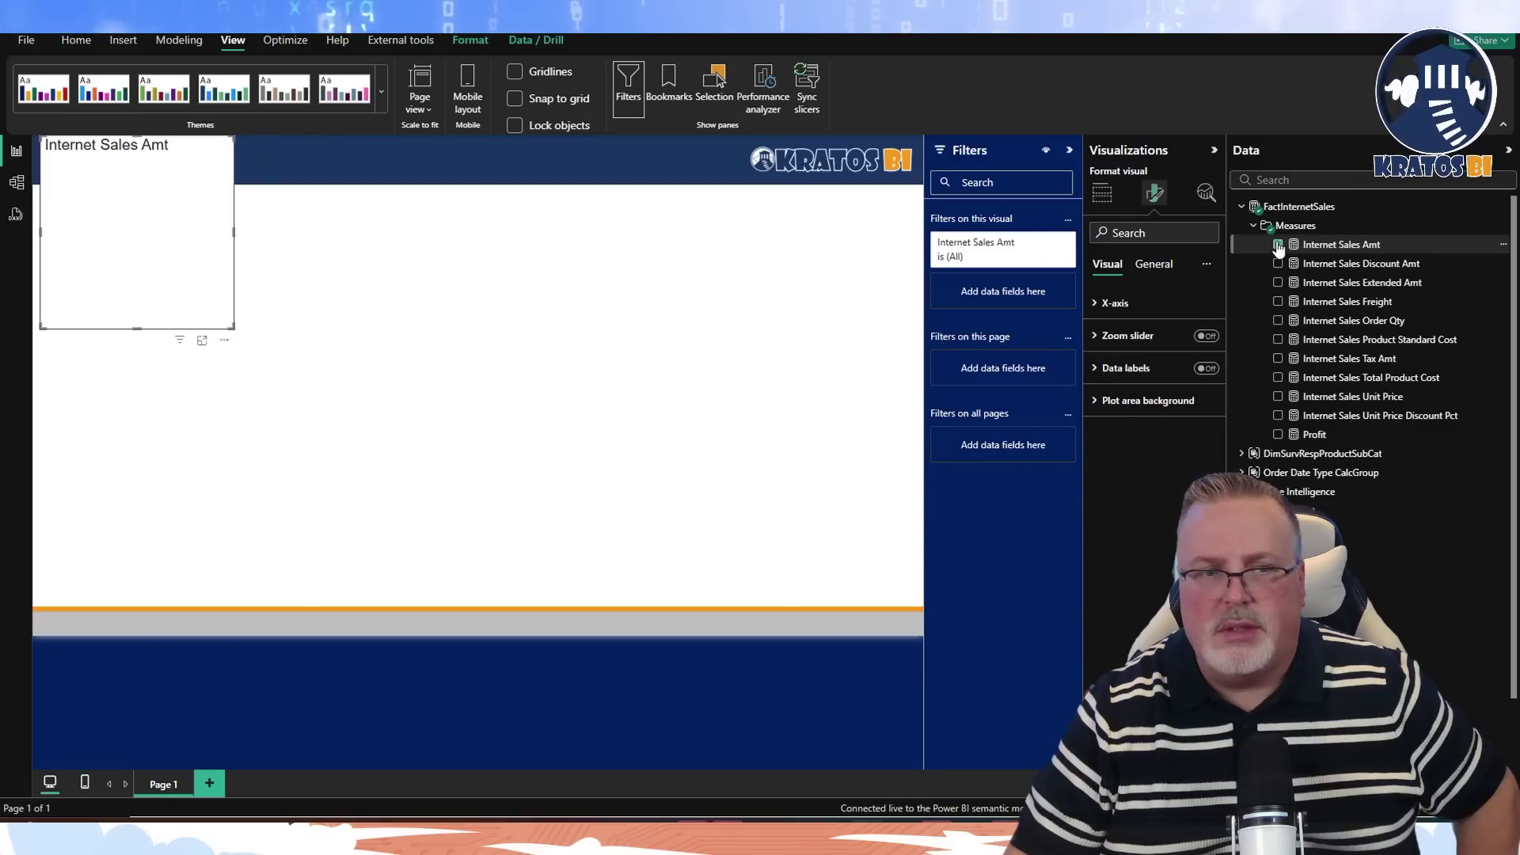
pyautogui.click(1102, 193)
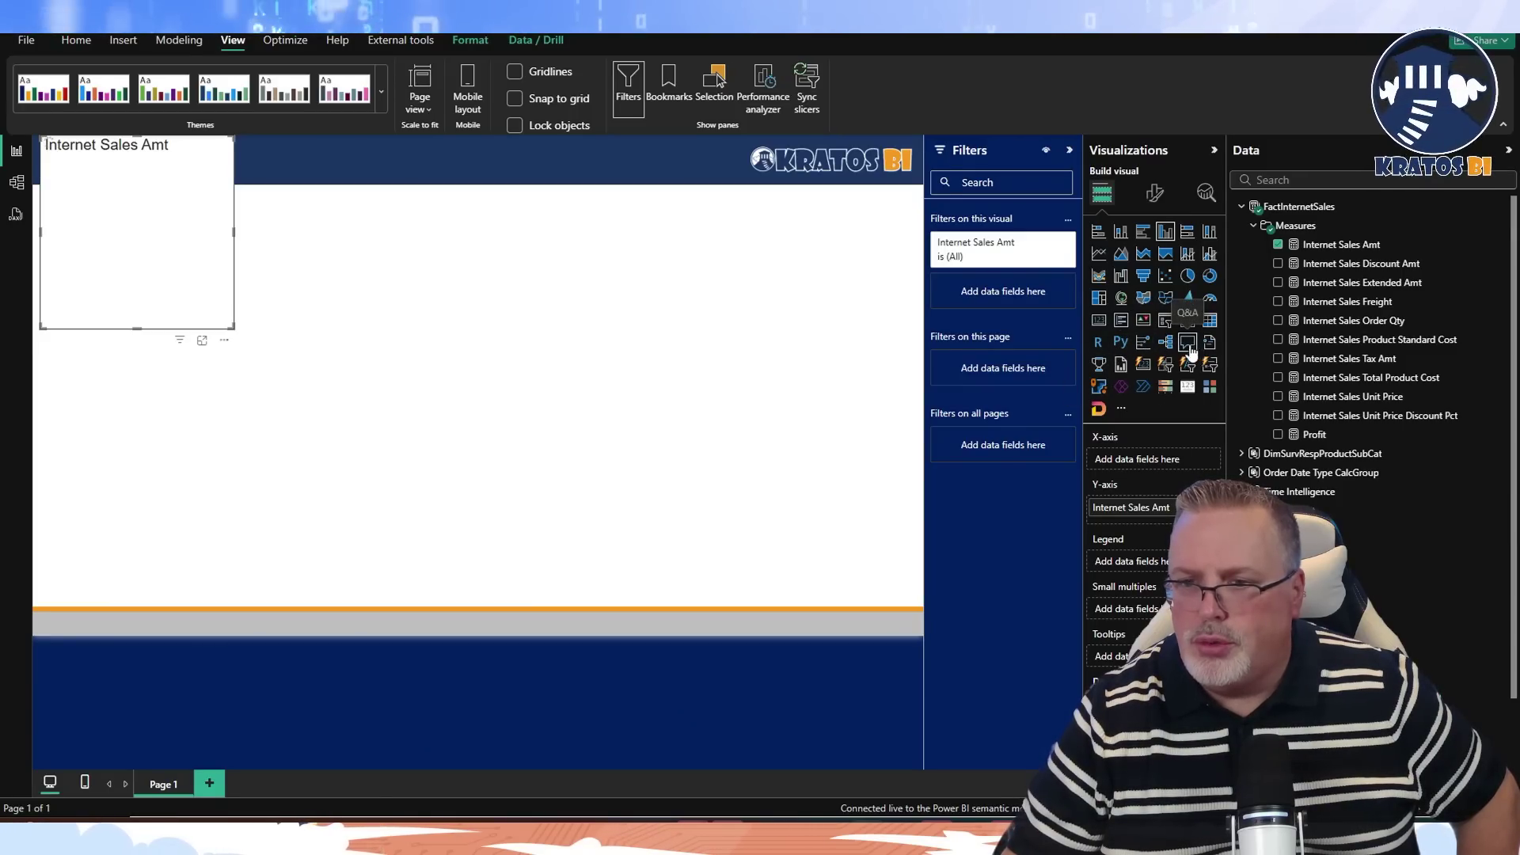
pyautogui.click(1098, 322)
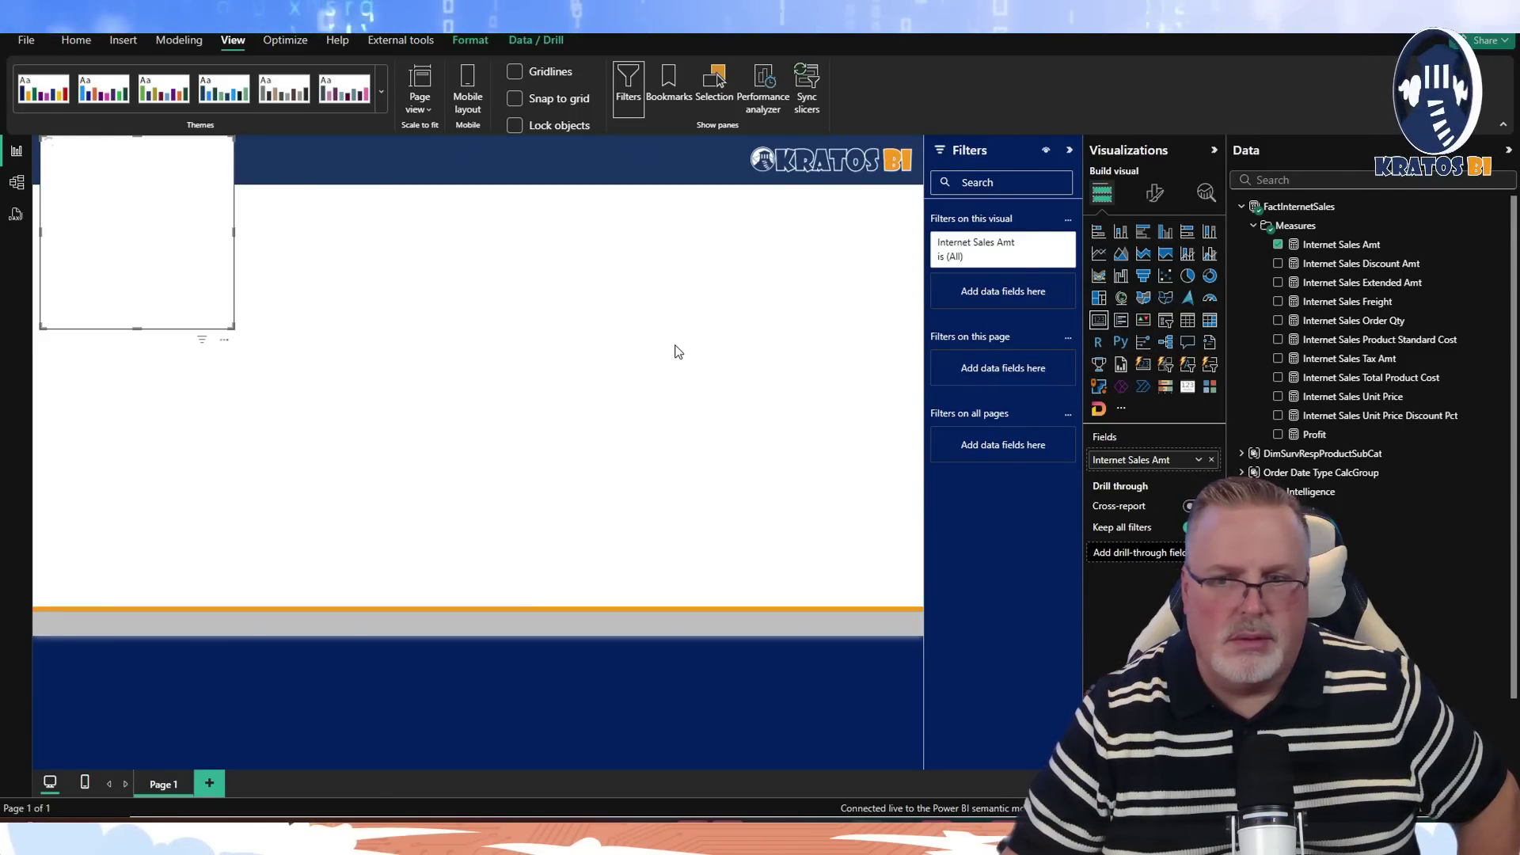
pyautogui.moveTo(197, 210); pyautogui.dragTo(337, 220)
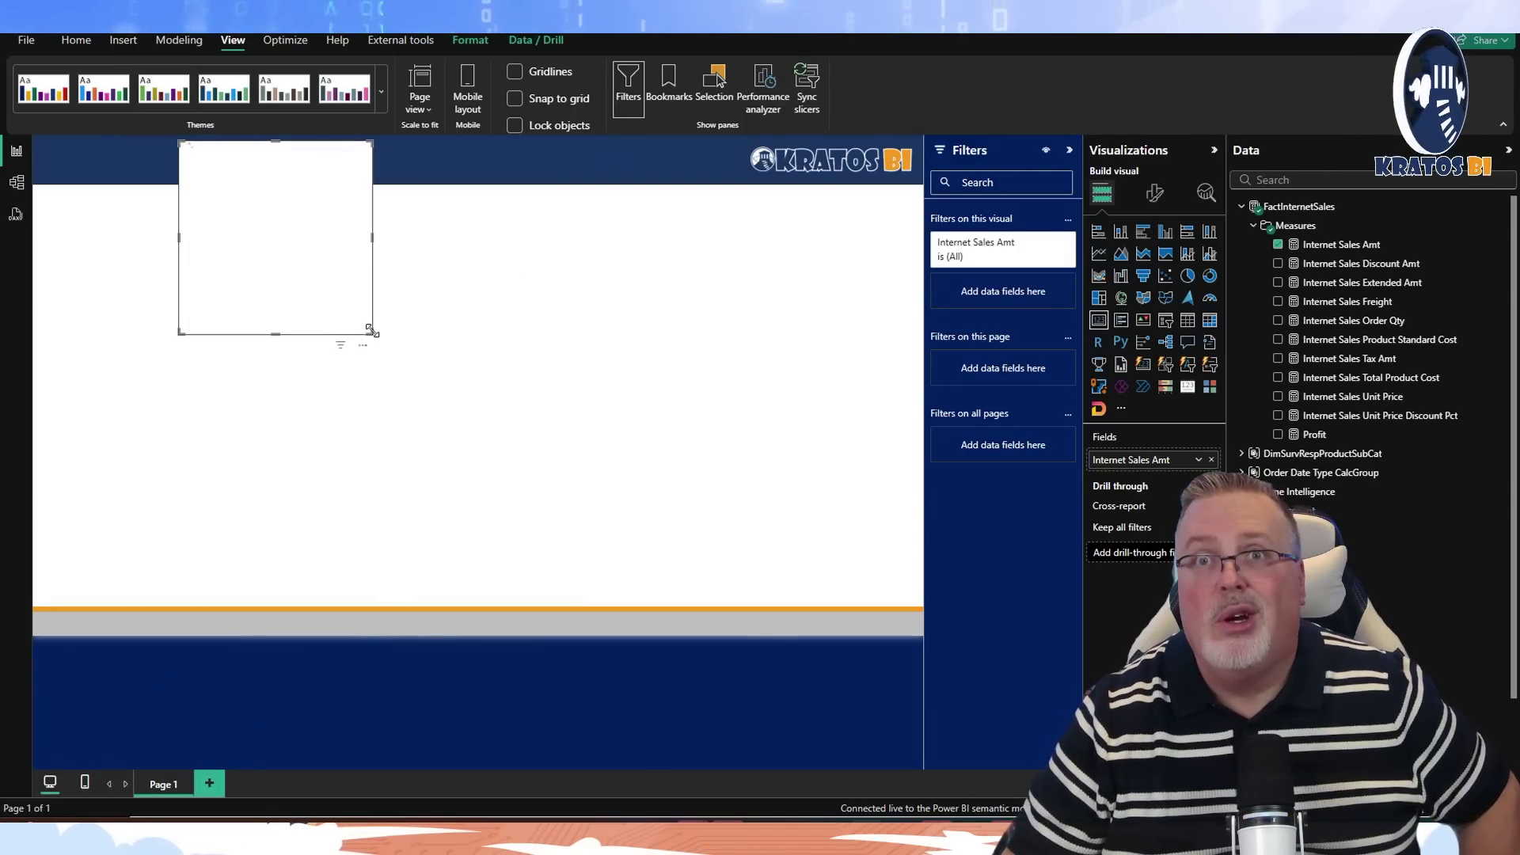
pyautogui.moveTo(366, 329); pyautogui.dragTo(375, 248)
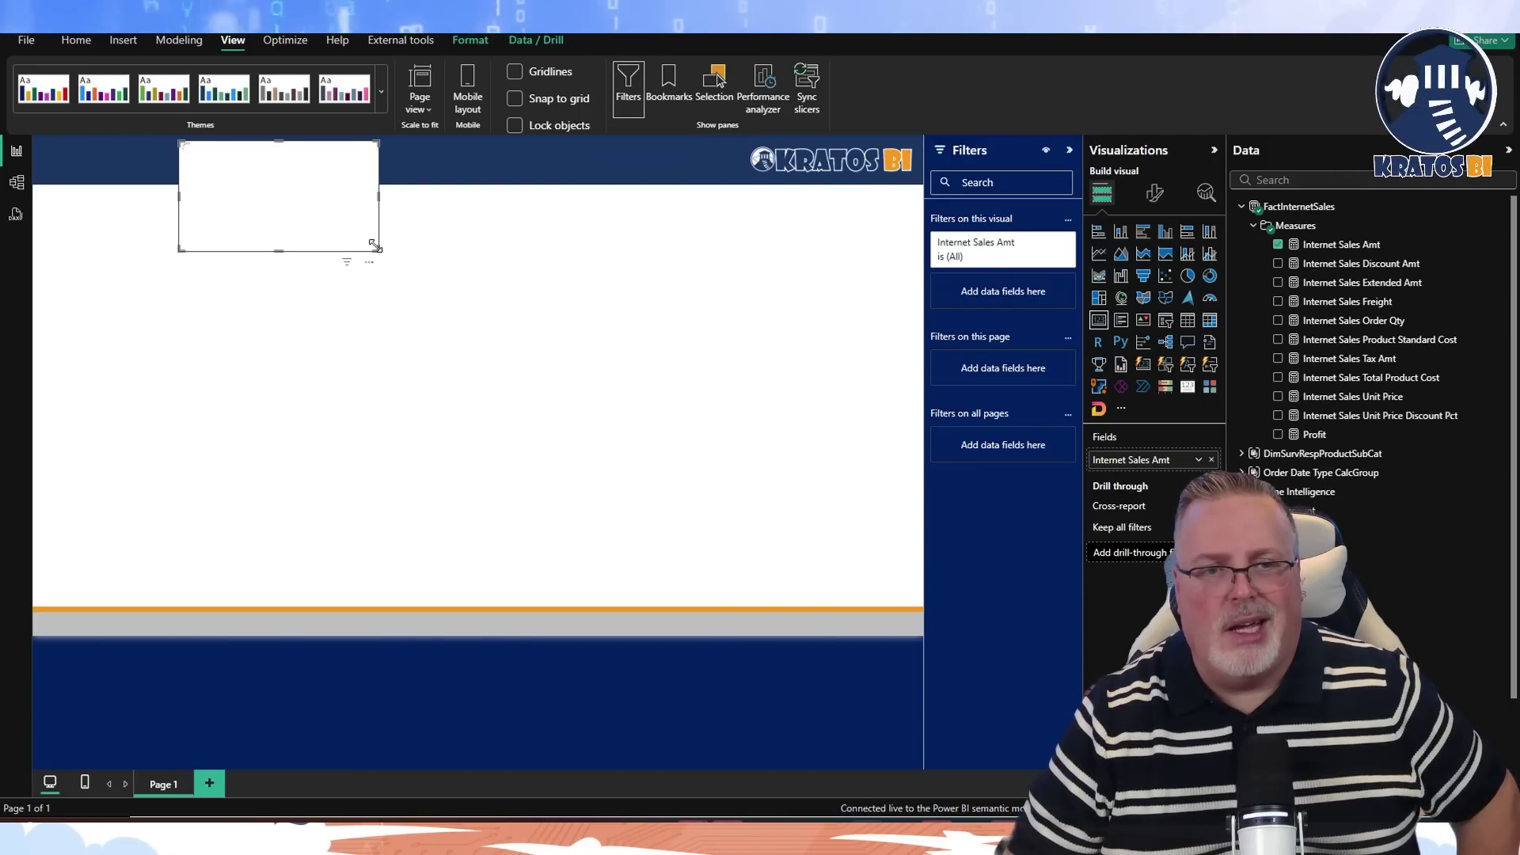
# Turn off the background of the Internet Sales Amt card.
pyautogui.click(1164, 206)
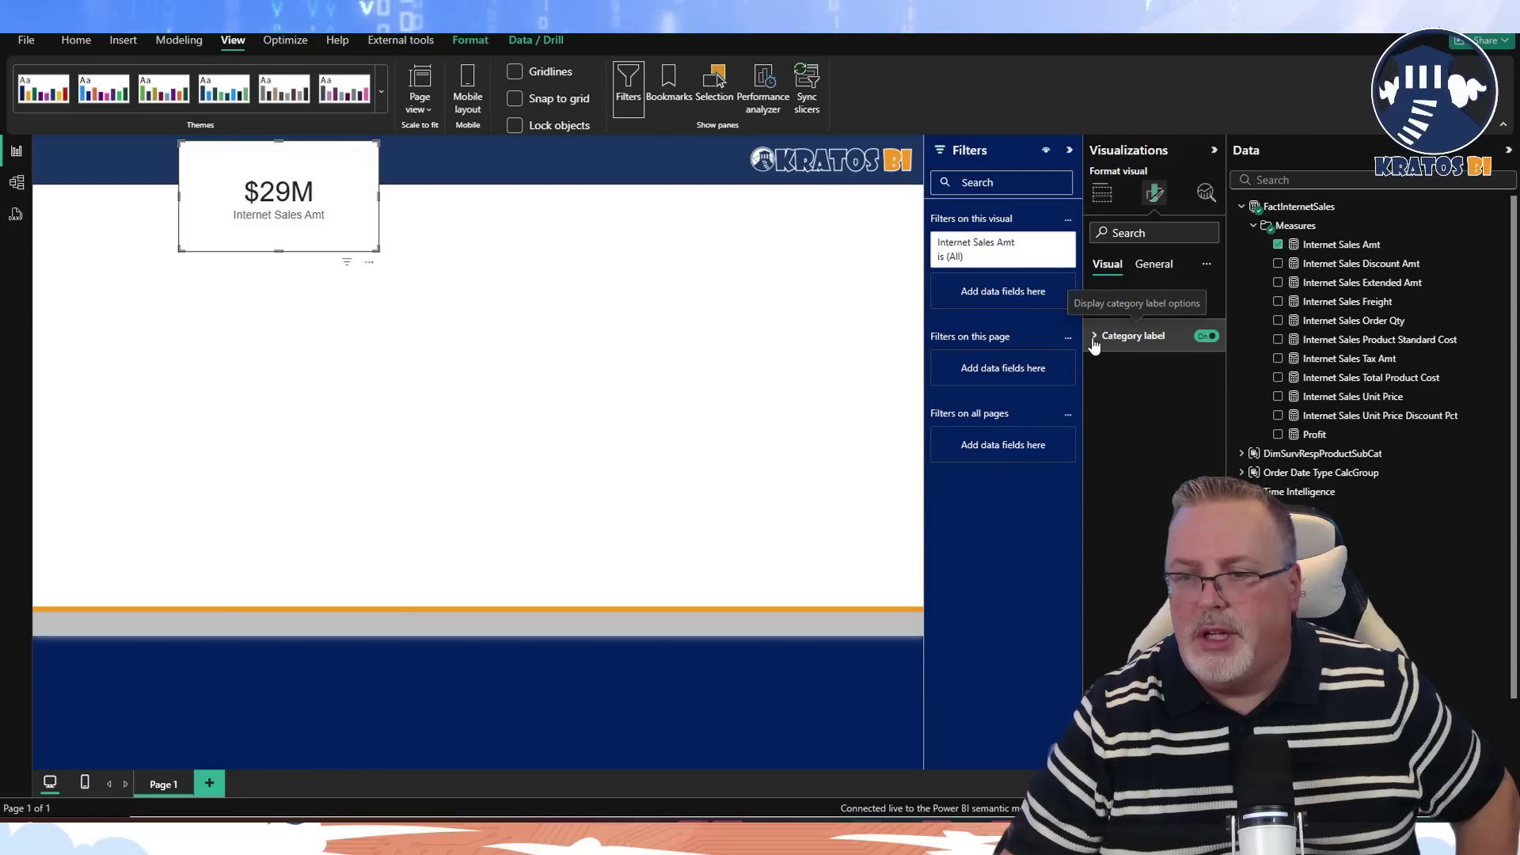
pyautogui.click(1153, 265)
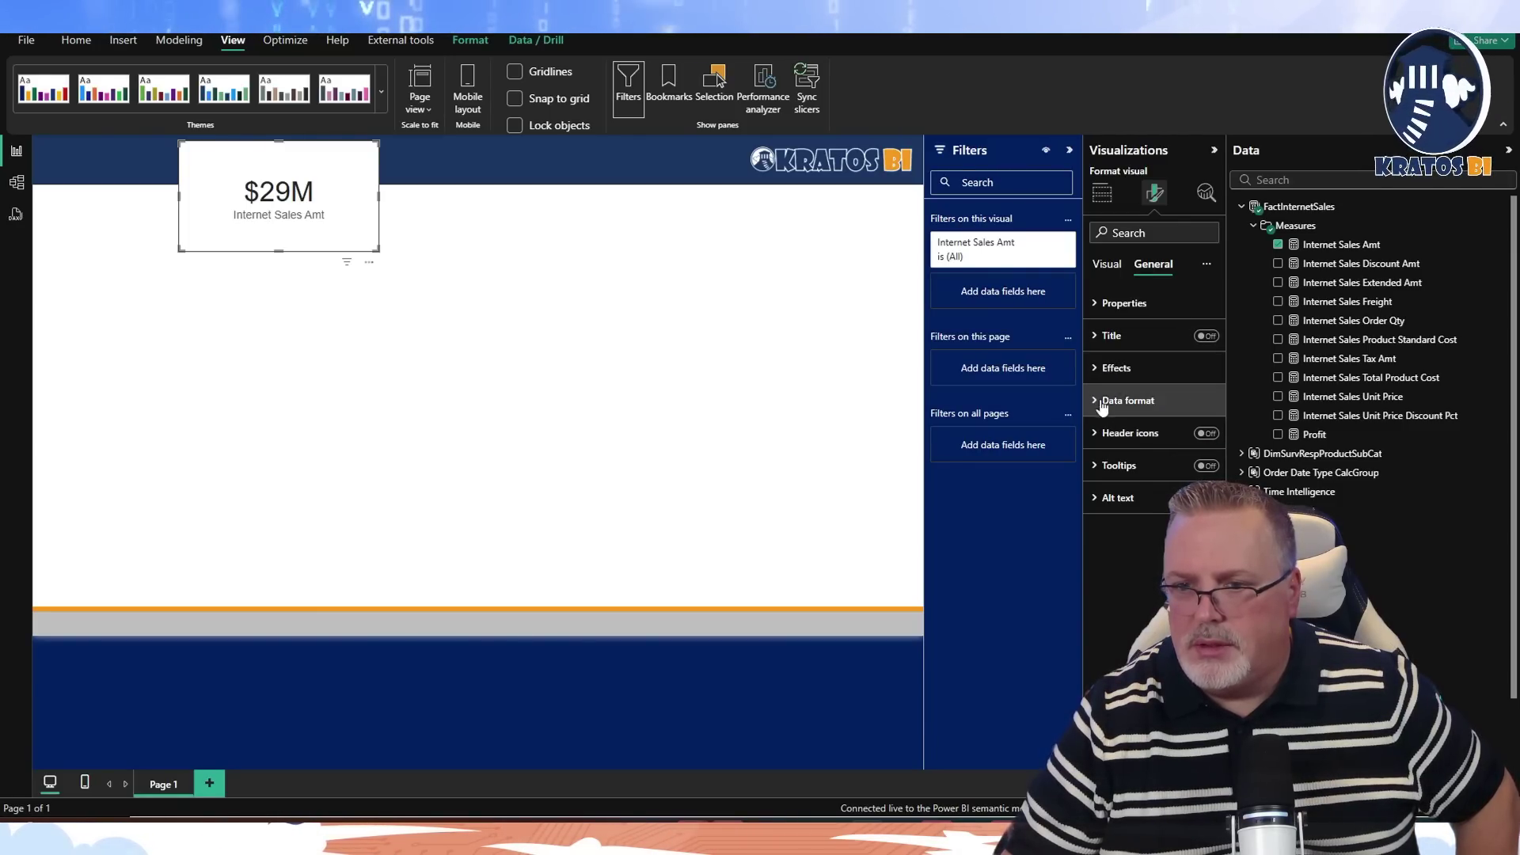
pyautogui.click(1094, 304)
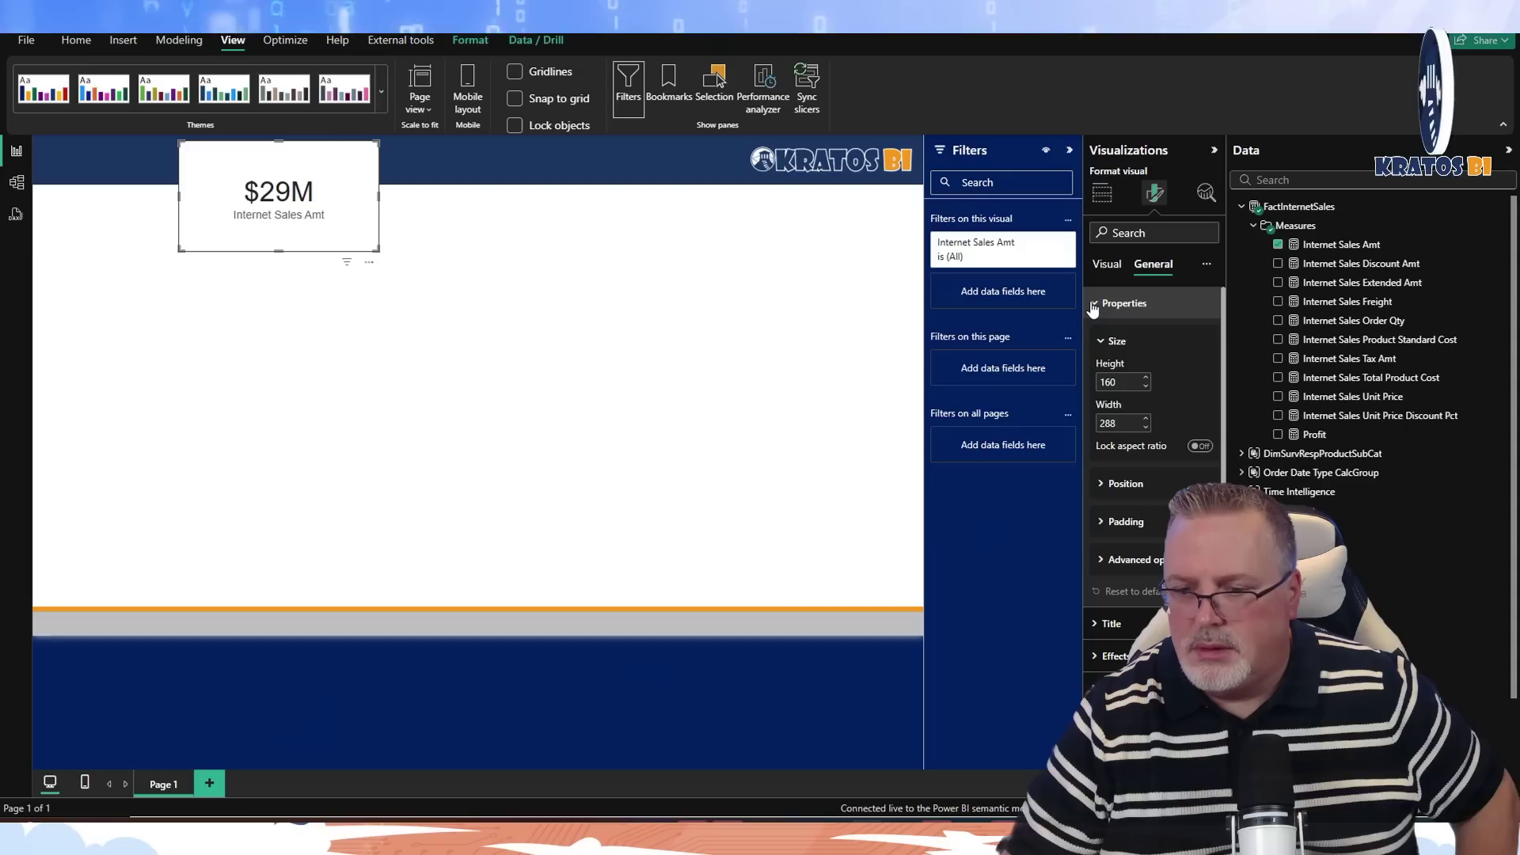
pyautogui.scroll(-3, 1129, 587)
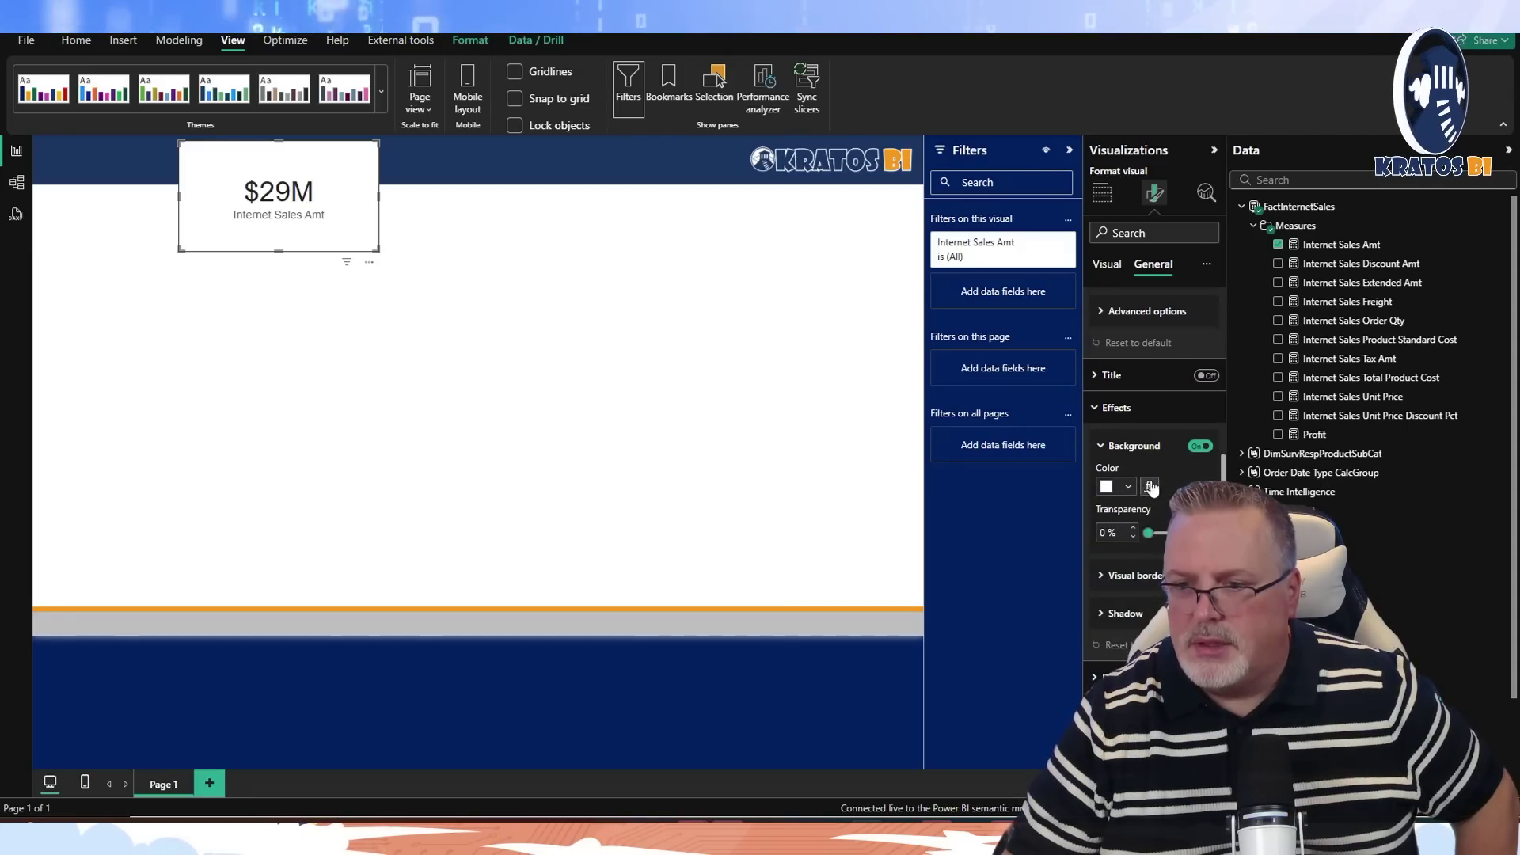
pyautogui.click(1193, 448)
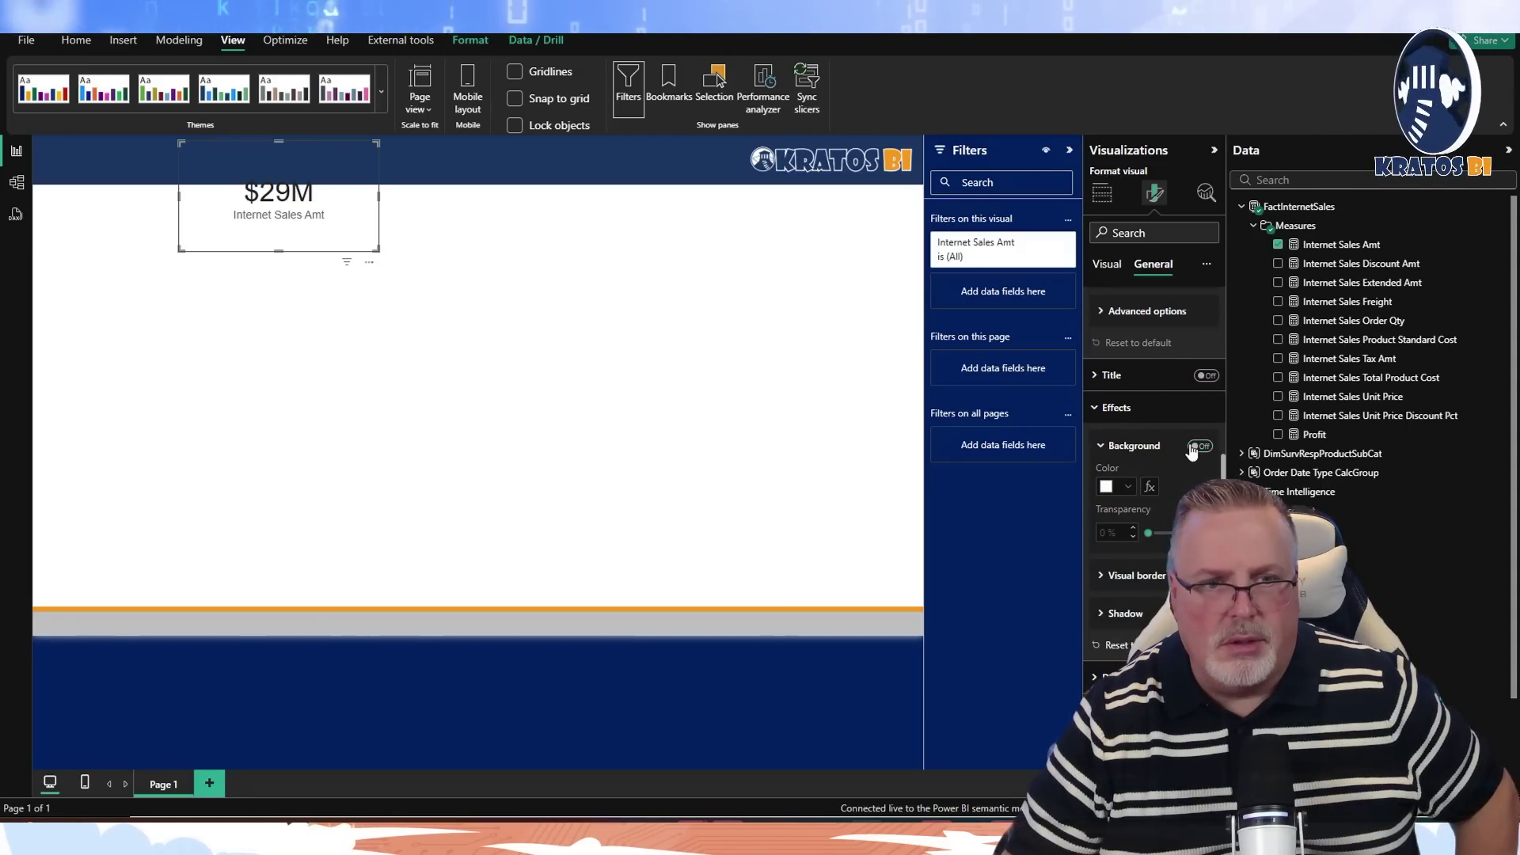
# Set the card's category label and callout value colors to white.
pyautogui.click(1109, 266)
pyautogui.click(1100, 335)
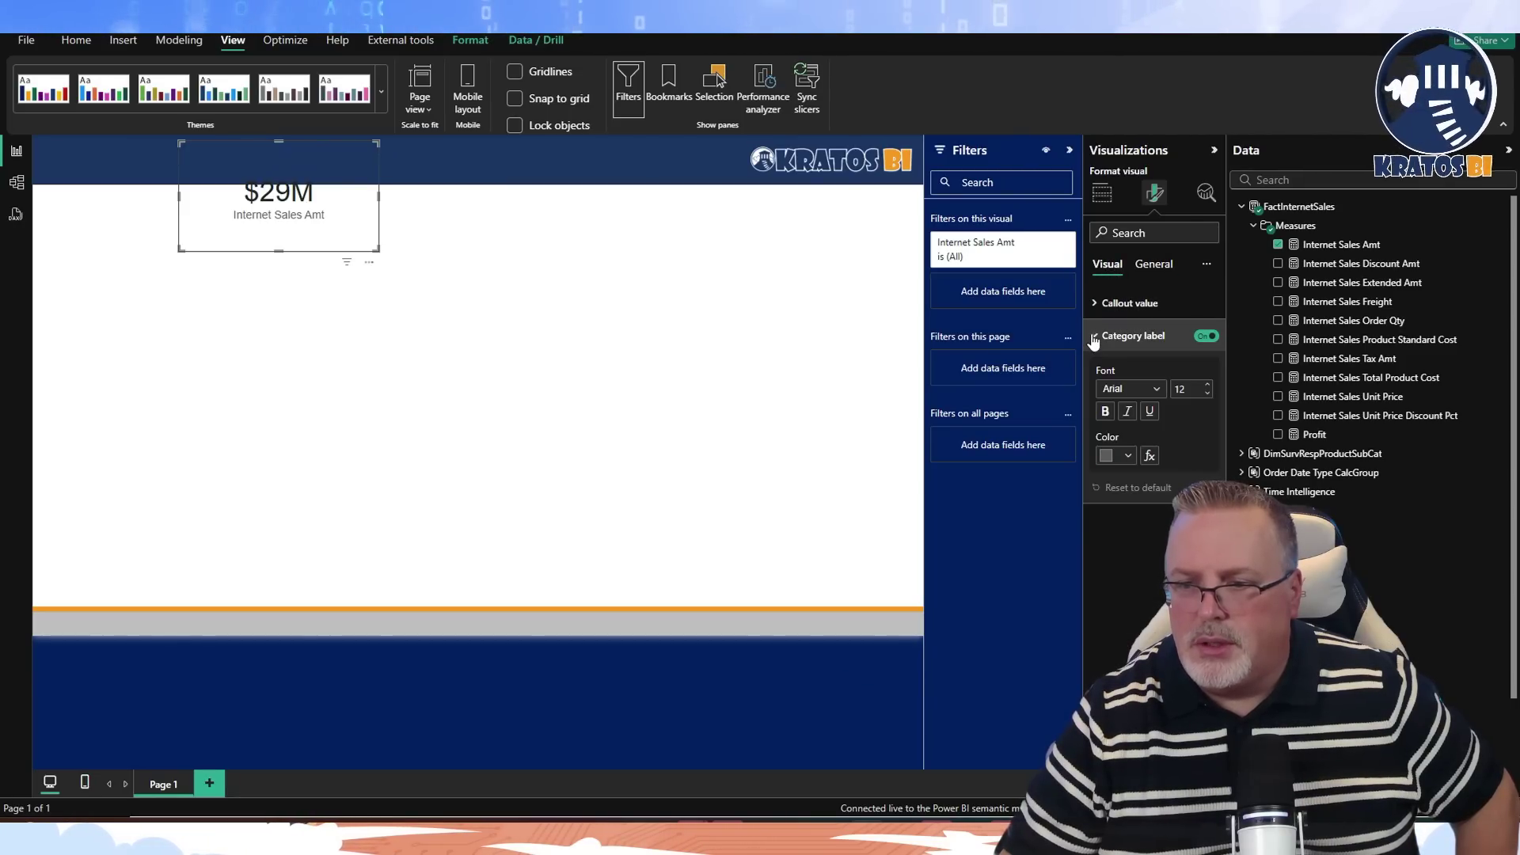
pyautogui.click(1128, 458)
pyautogui.click(1115, 508)
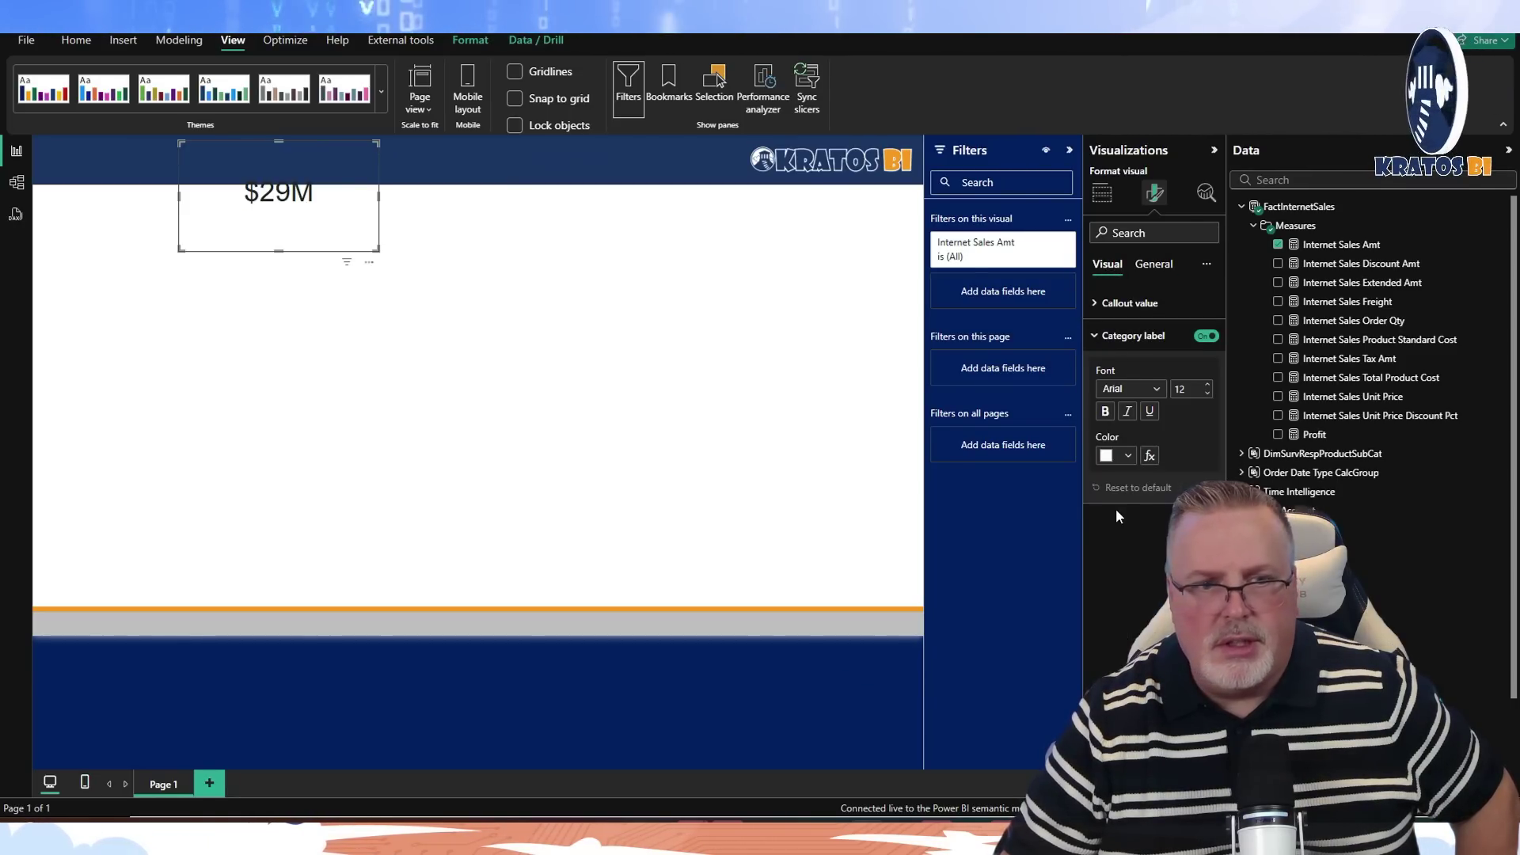
pyautogui.click(1123, 304)
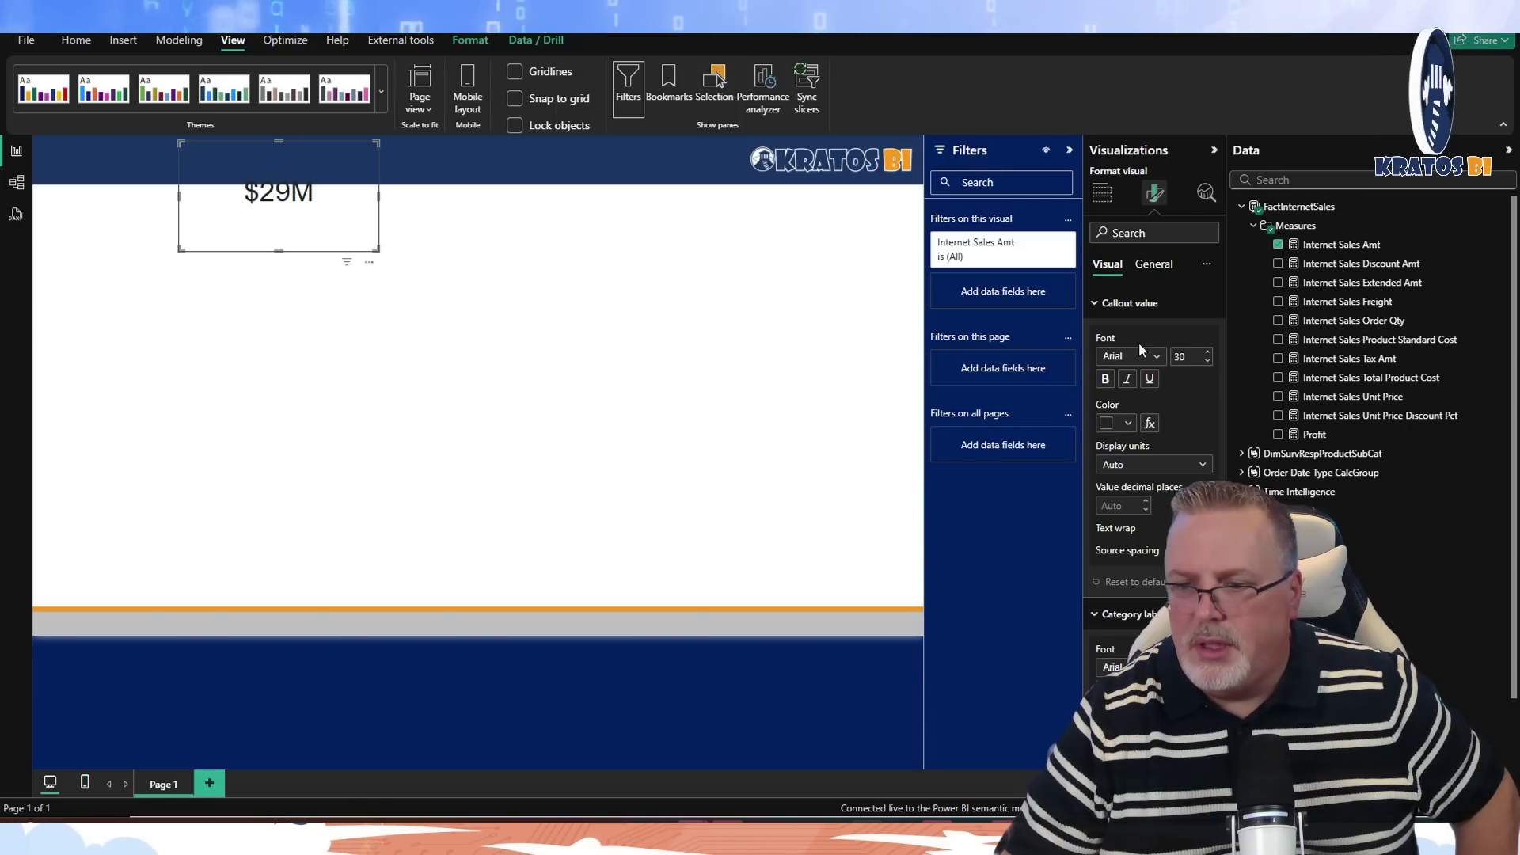
pyautogui.click(1128, 423)
pyautogui.click(1114, 475)
# Fit the card into the dark header banner and set its callout value font size to 15.
pyautogui.moveTo(370, 246); pyautogui.dragTo(374, 192)
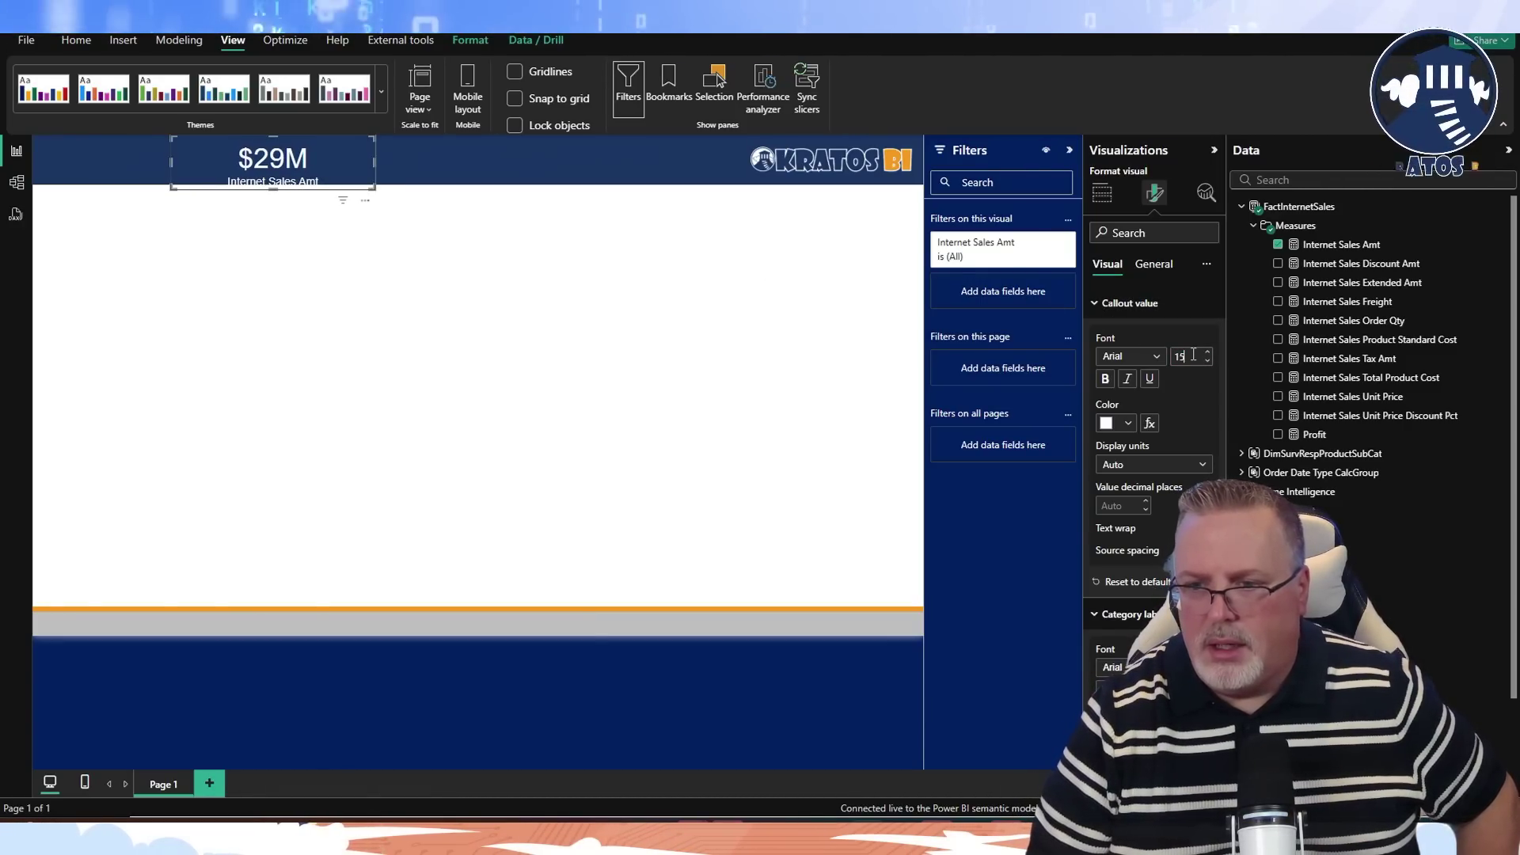
pyautogui.press('Return')
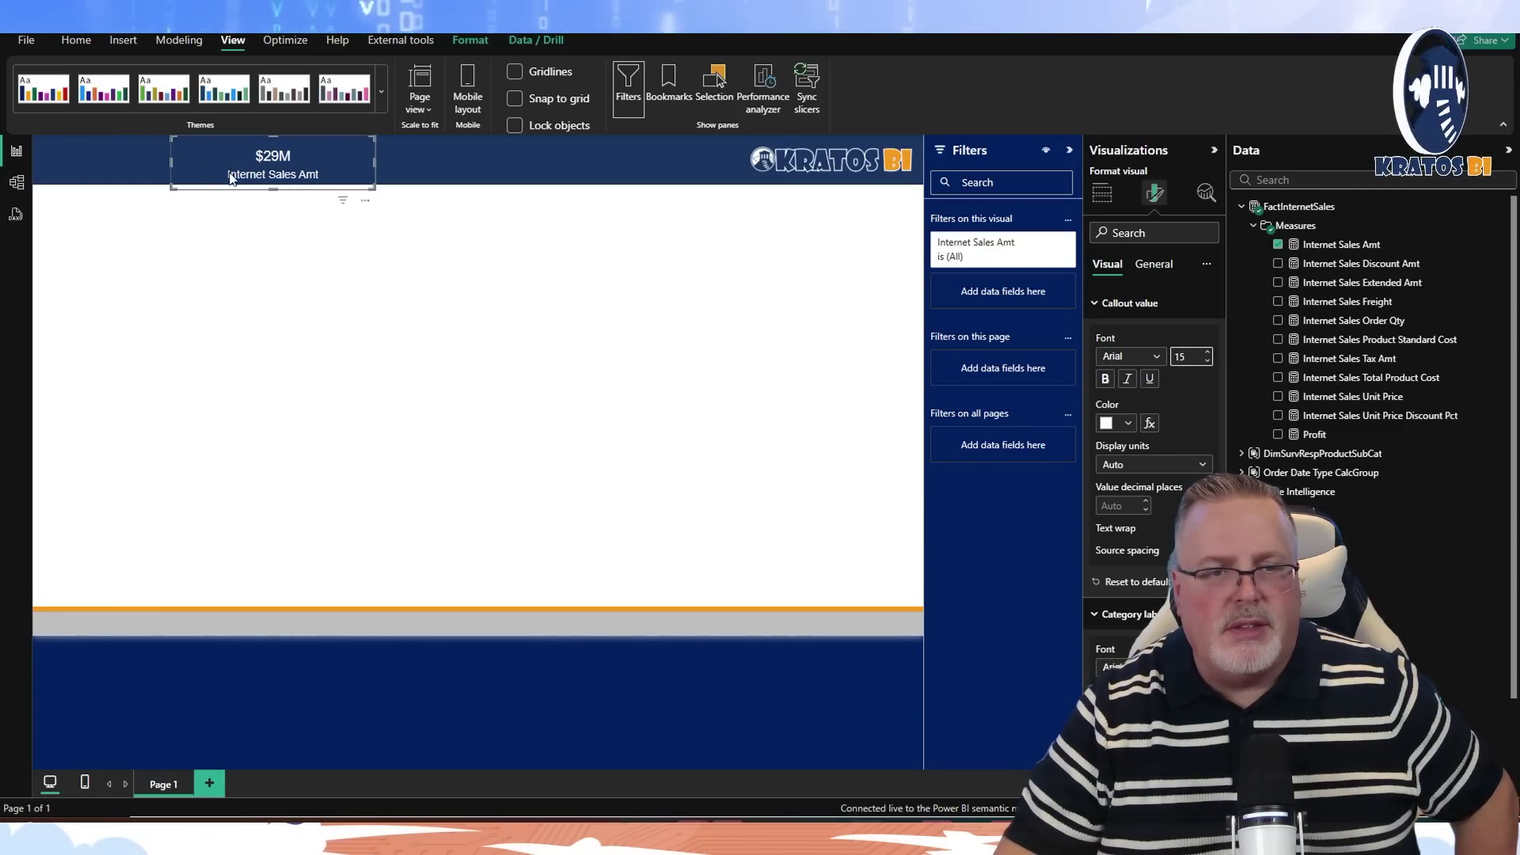
pyautogui.moveTo(273, 190); pyautogui.dragTo(278, 188)
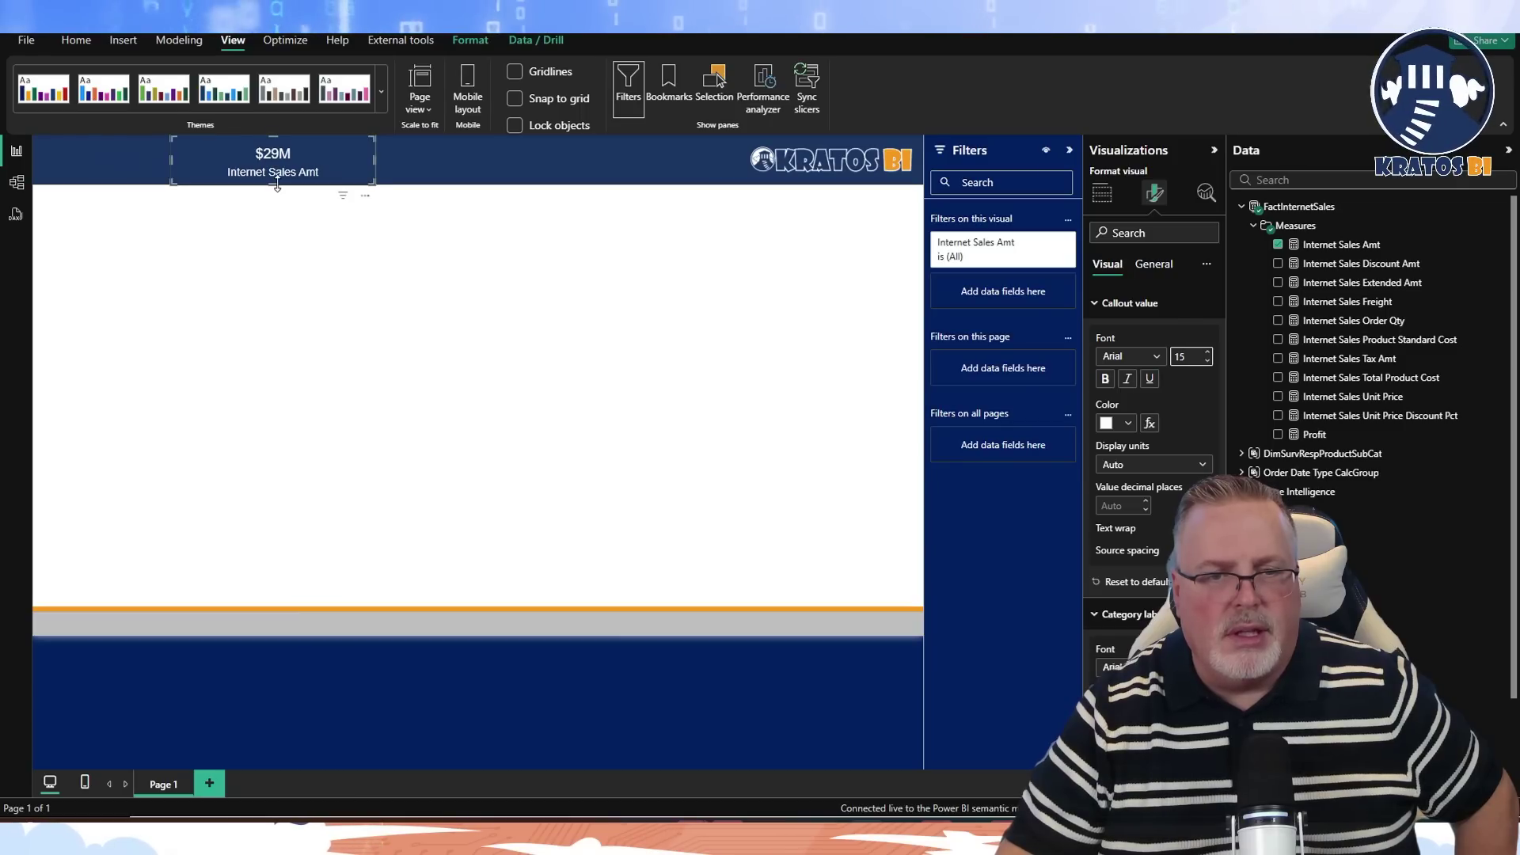
pyautogui.click(308, 216)
pyautogui.click(328, 190)
pyautogui.click(344, 246)
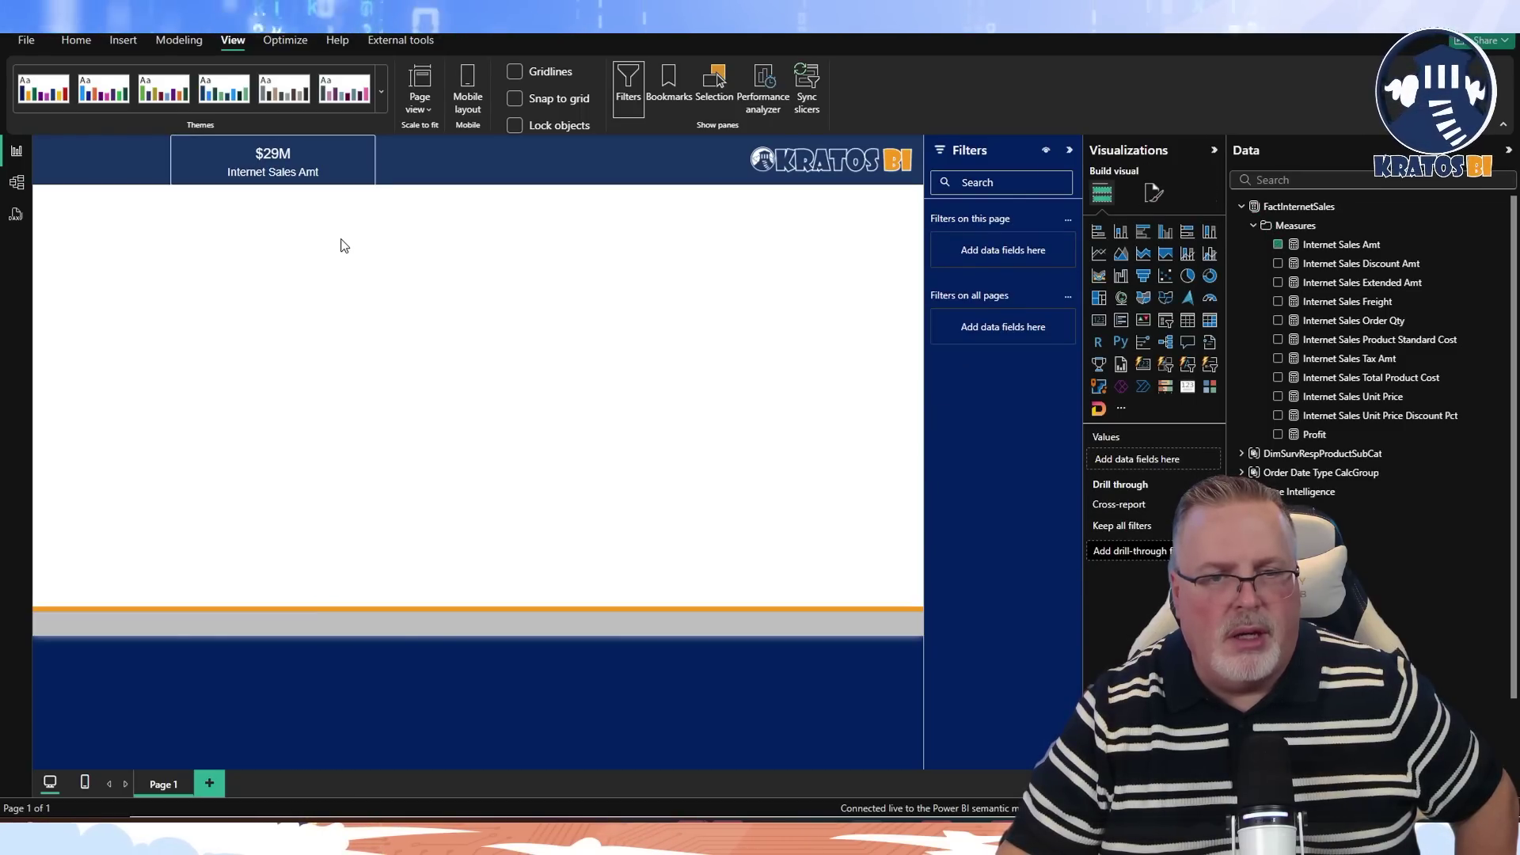
# Check the background setting in the header card's effects options.
pyautogui.click(339, 168)
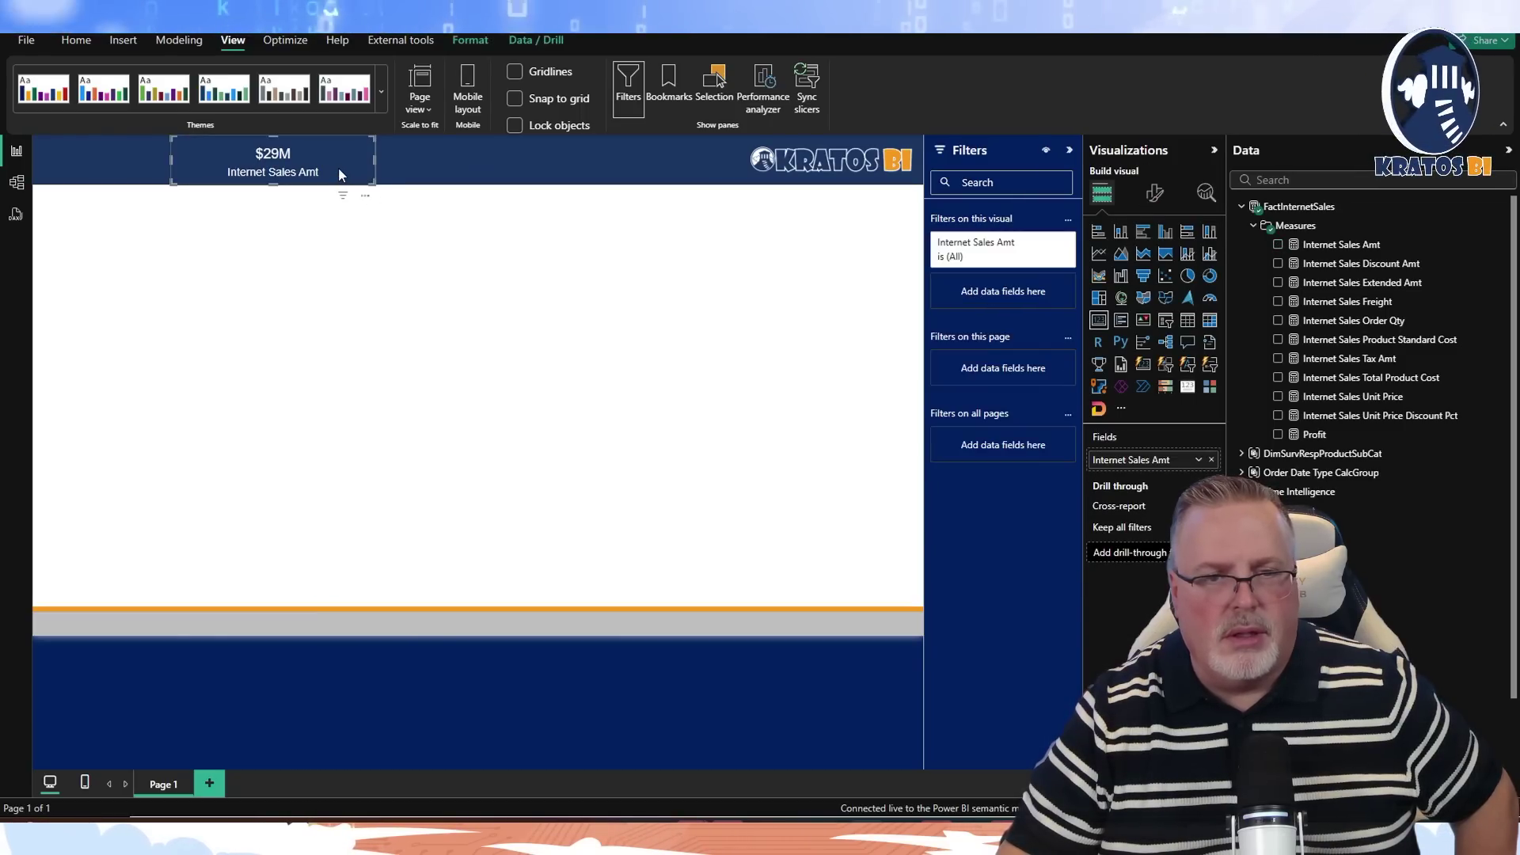
pyautogui.click(1154, 193)
pyautogui.click(1157, 266)
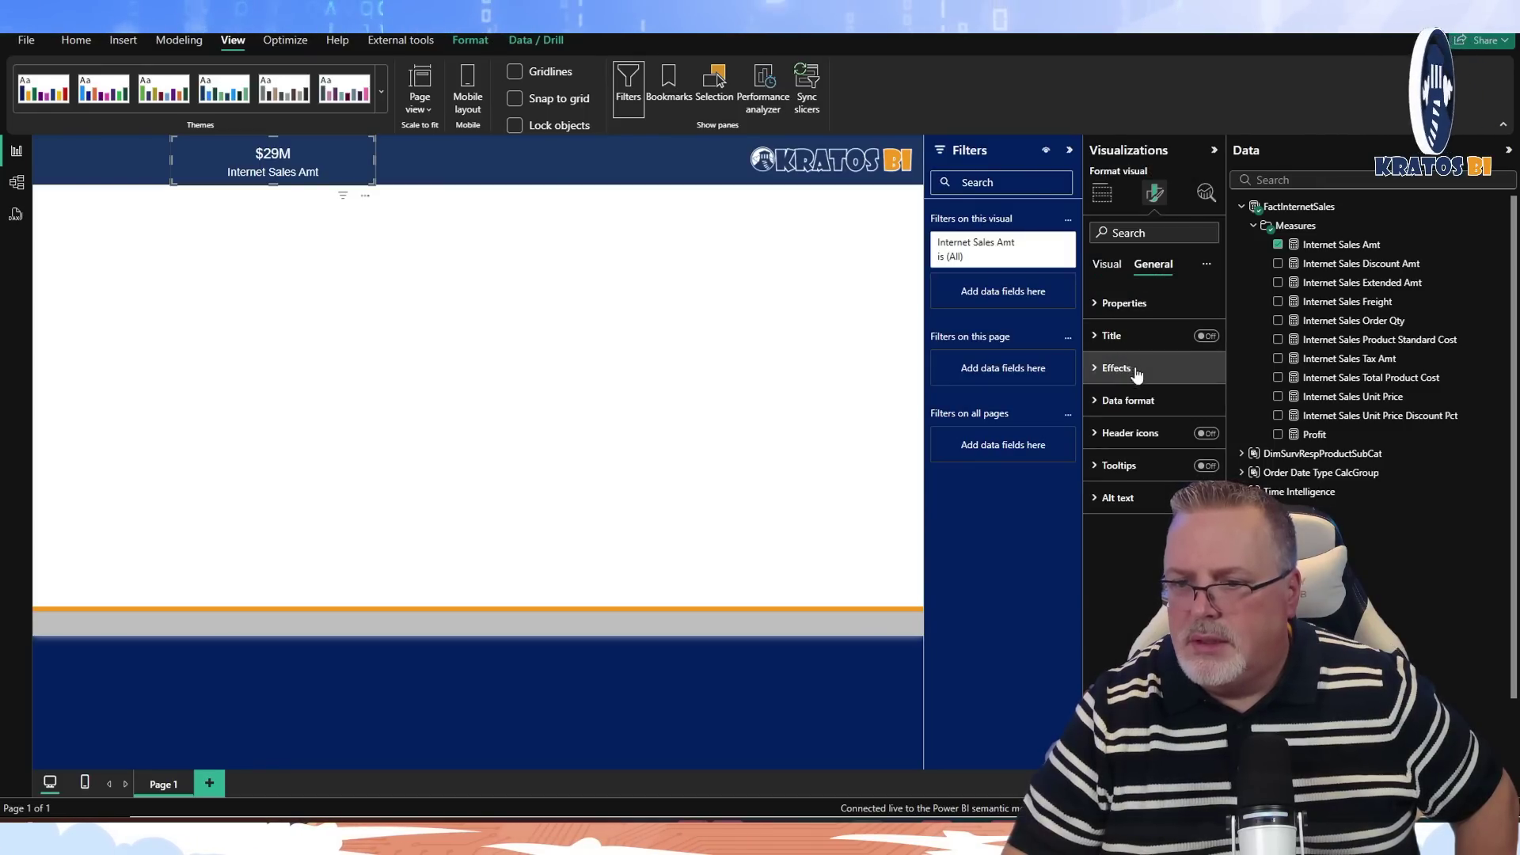
pyautogui.click(1109, 372)
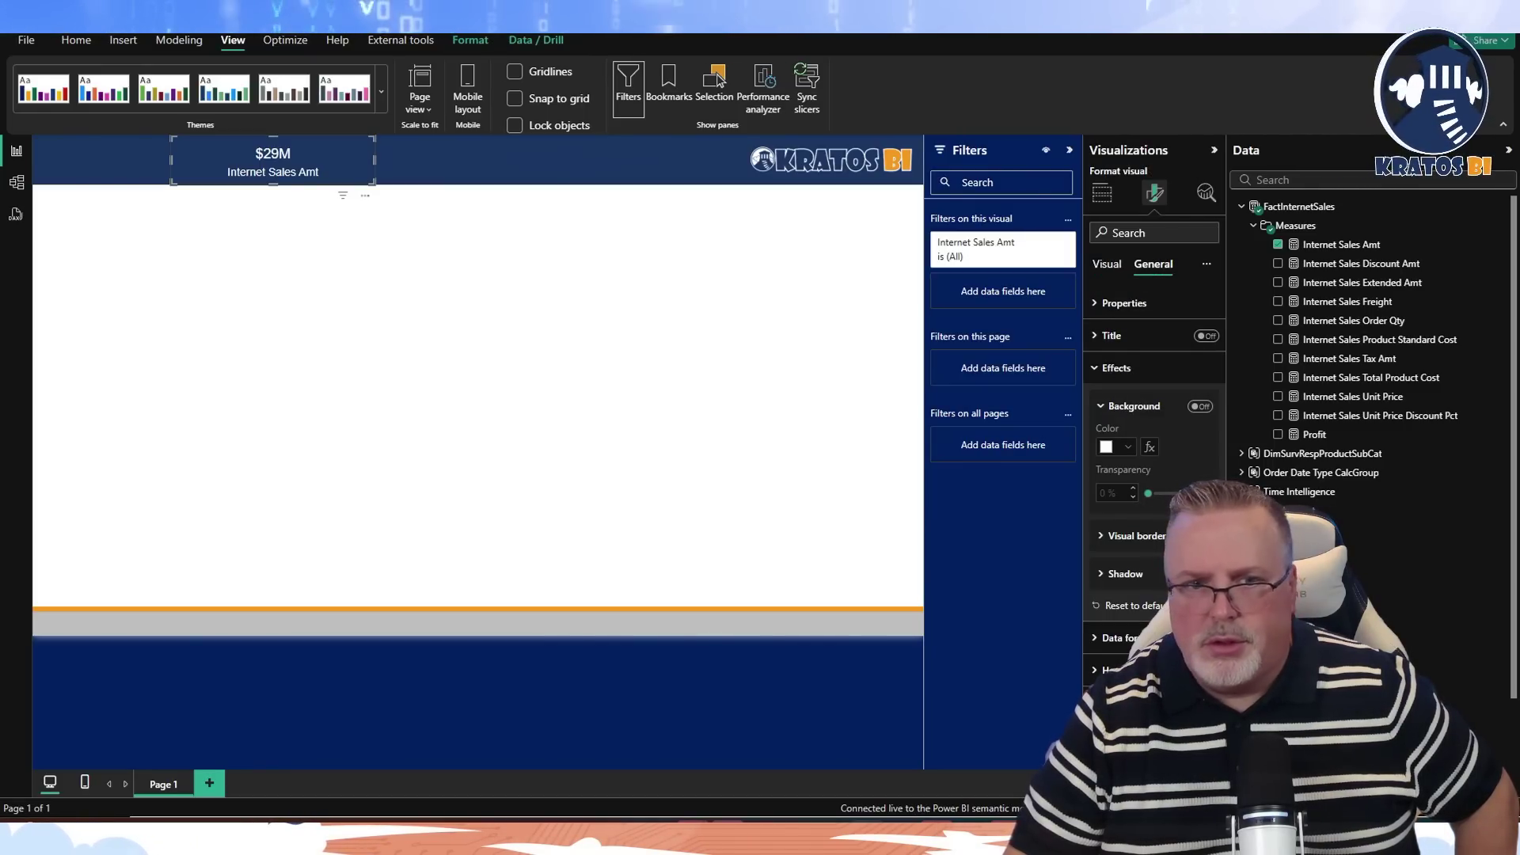
# Narrow the header card and place three copies of it in a row beside it in the banner.
pyautogui.moveTo(253, 159); pyautogui.dragTo(307, 164)
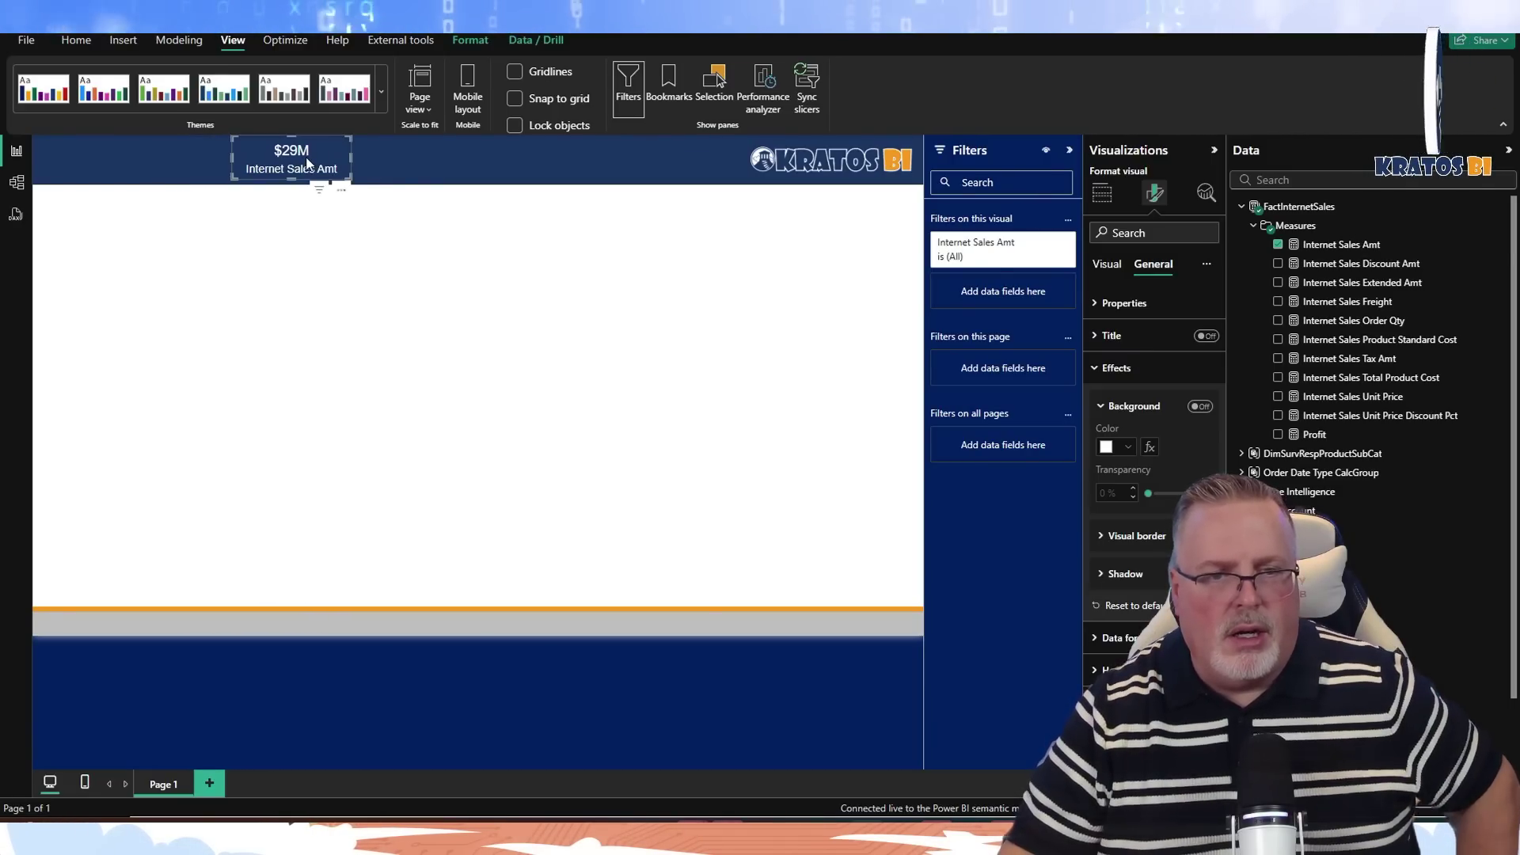
pyautogui.hotkey('ctrl', 'c')
pyautogui.hotkey('ctrl', 'v')
pyautogui.moveTo(308, 164); pyautogui.dragTo(541, 164)
pyautogui.hotkey('ctrl', 'v')
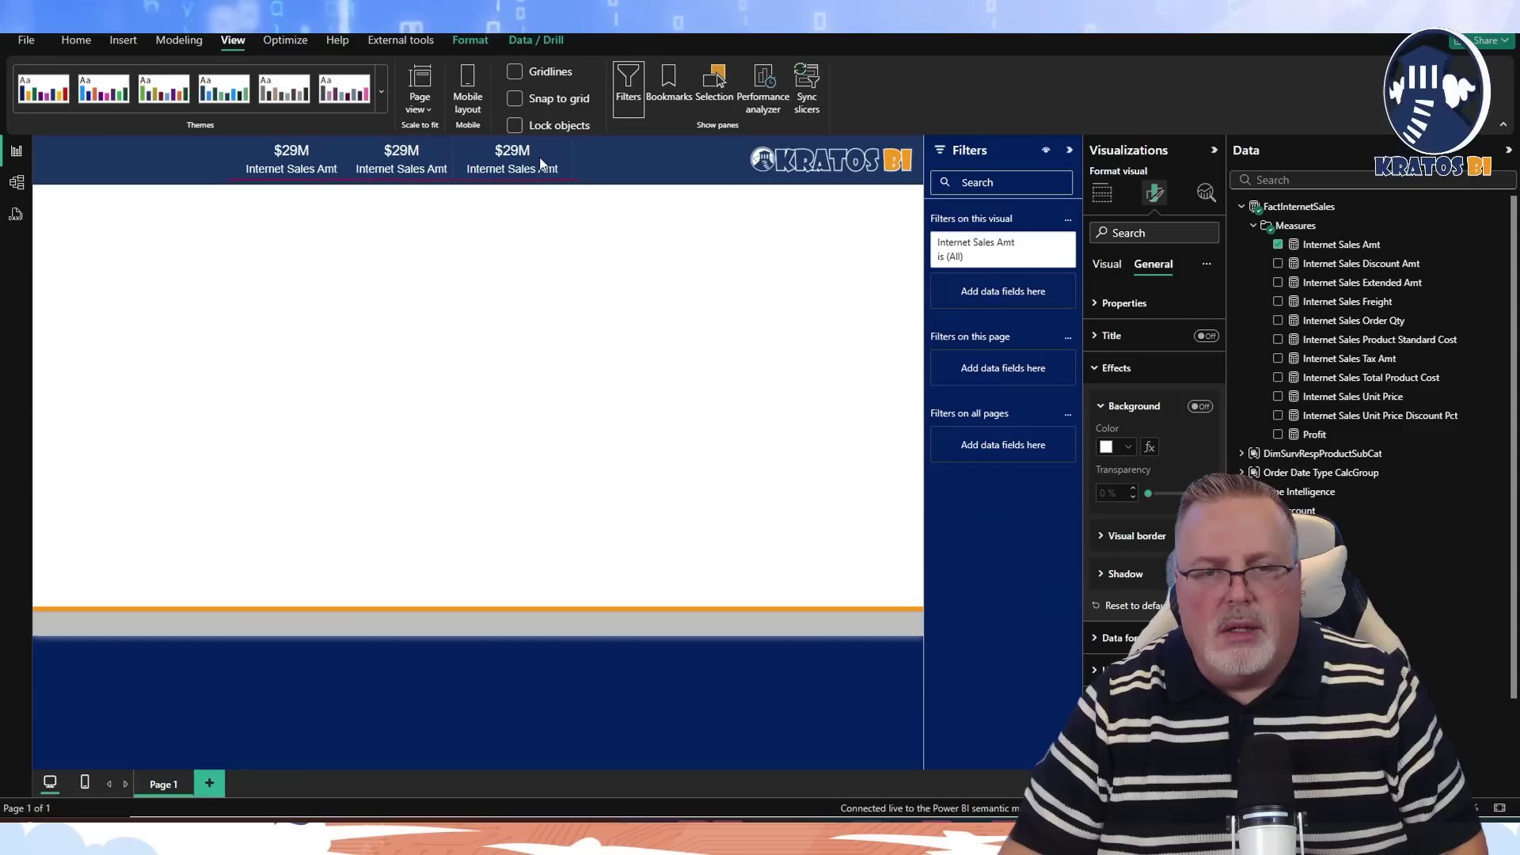
pyautogui.hotkey('ctrl', 'v')
pyautogui.moveTo(332, 175); pyautogui.dragTo(636, 164)
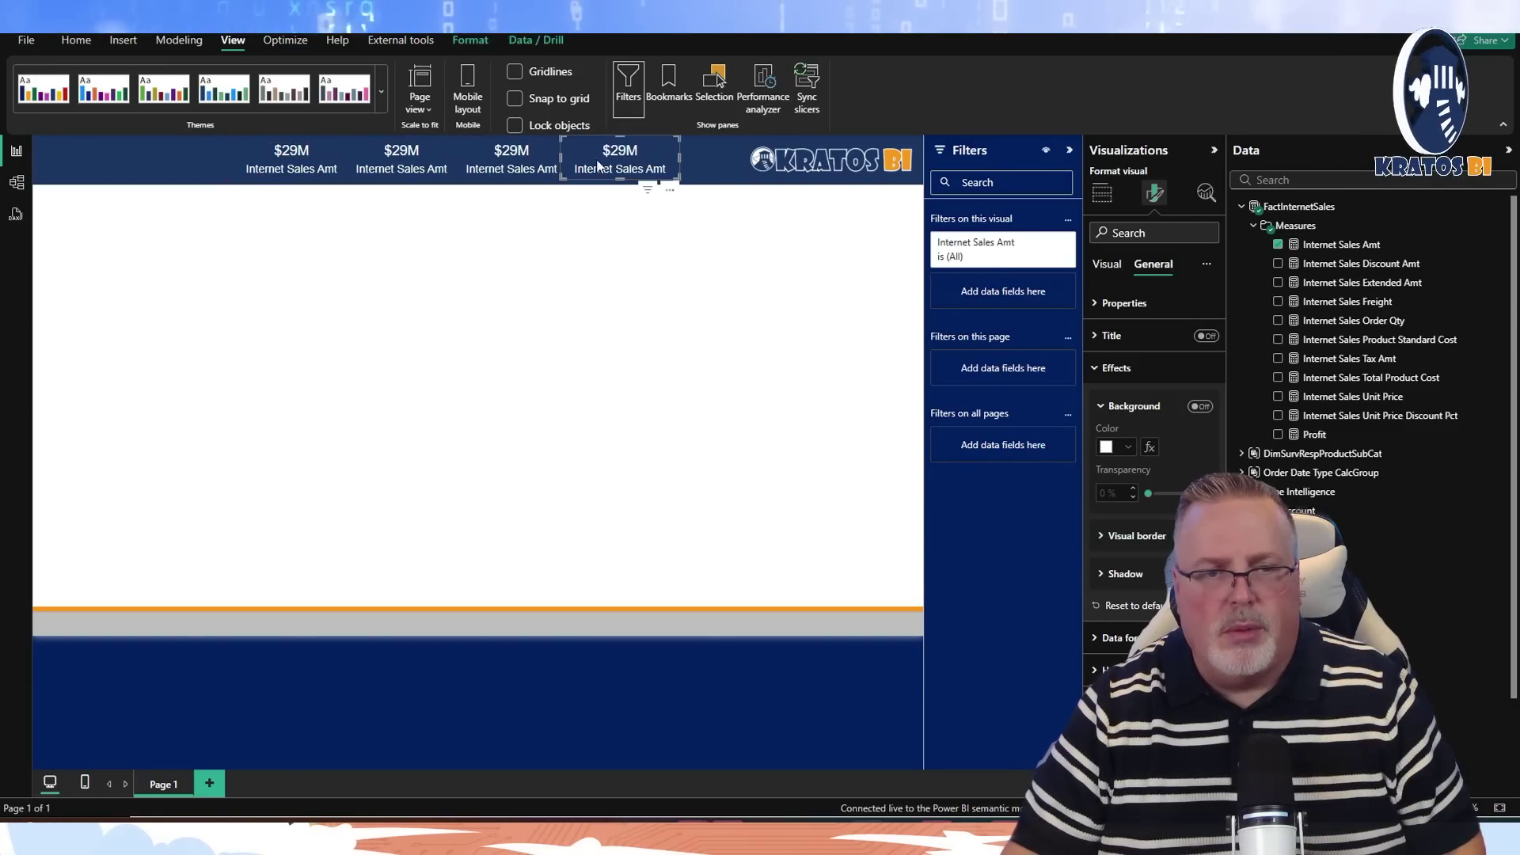
# Shift all four cards together toward the left end of the header banner.
pyautogui.moveTo(690, 255); pyautogui.dragTo(223, 135)
pyautogui.moveTo(626, 170); pyautogui.dragTo(555, 174)
pyautogui.click(554, 174)
pyautogui.click(536, 204)
pyautogui.click(544, 172)
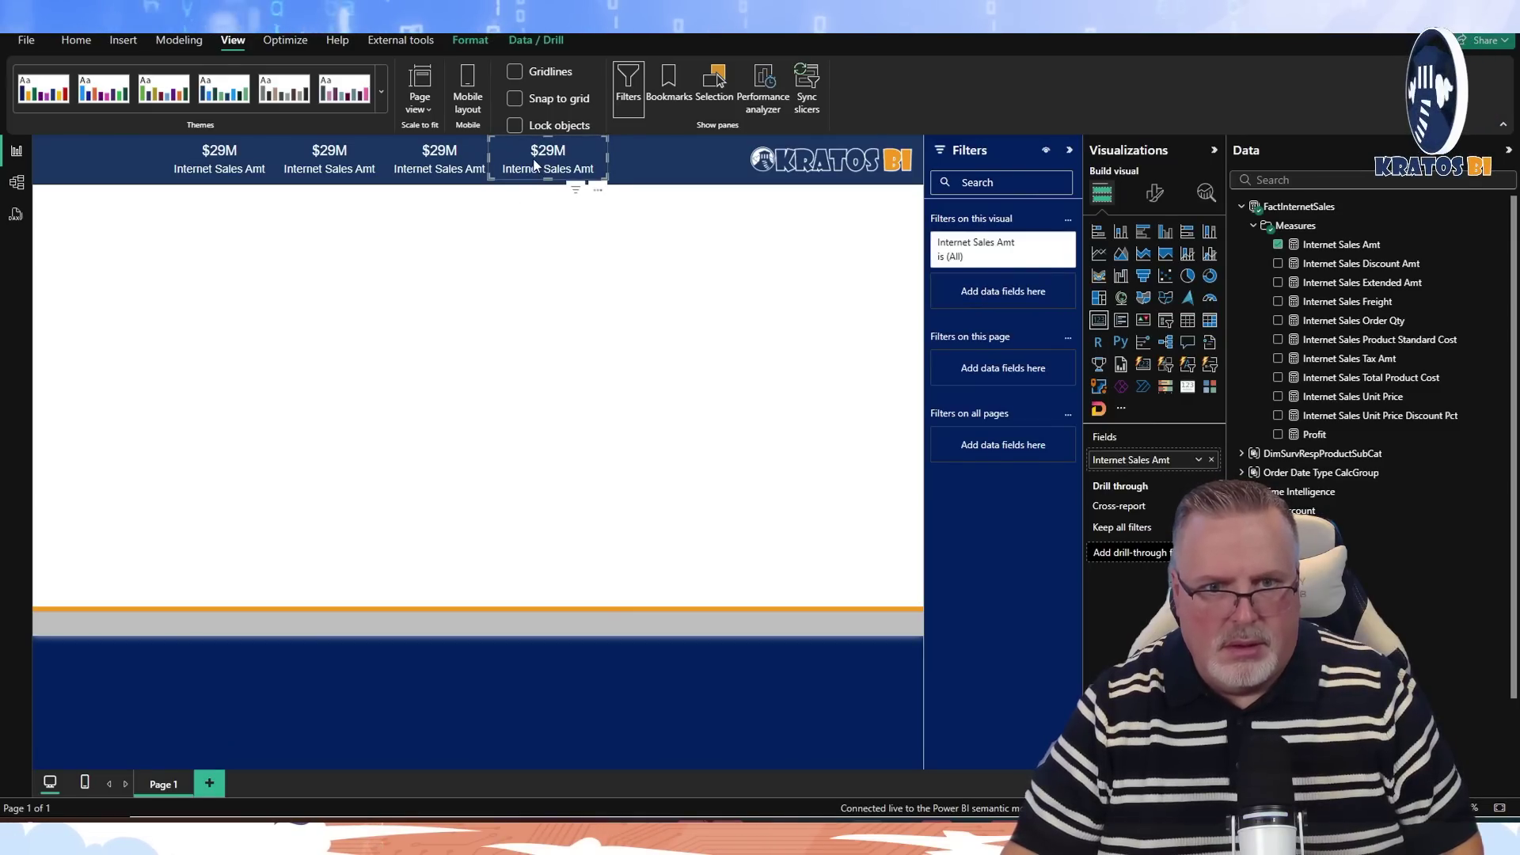
pyautogui.click(519, 245)
# Duplicate the rightmost card and place the copy as a fifth card just before the logo.
pyautogui.click(534, 176)
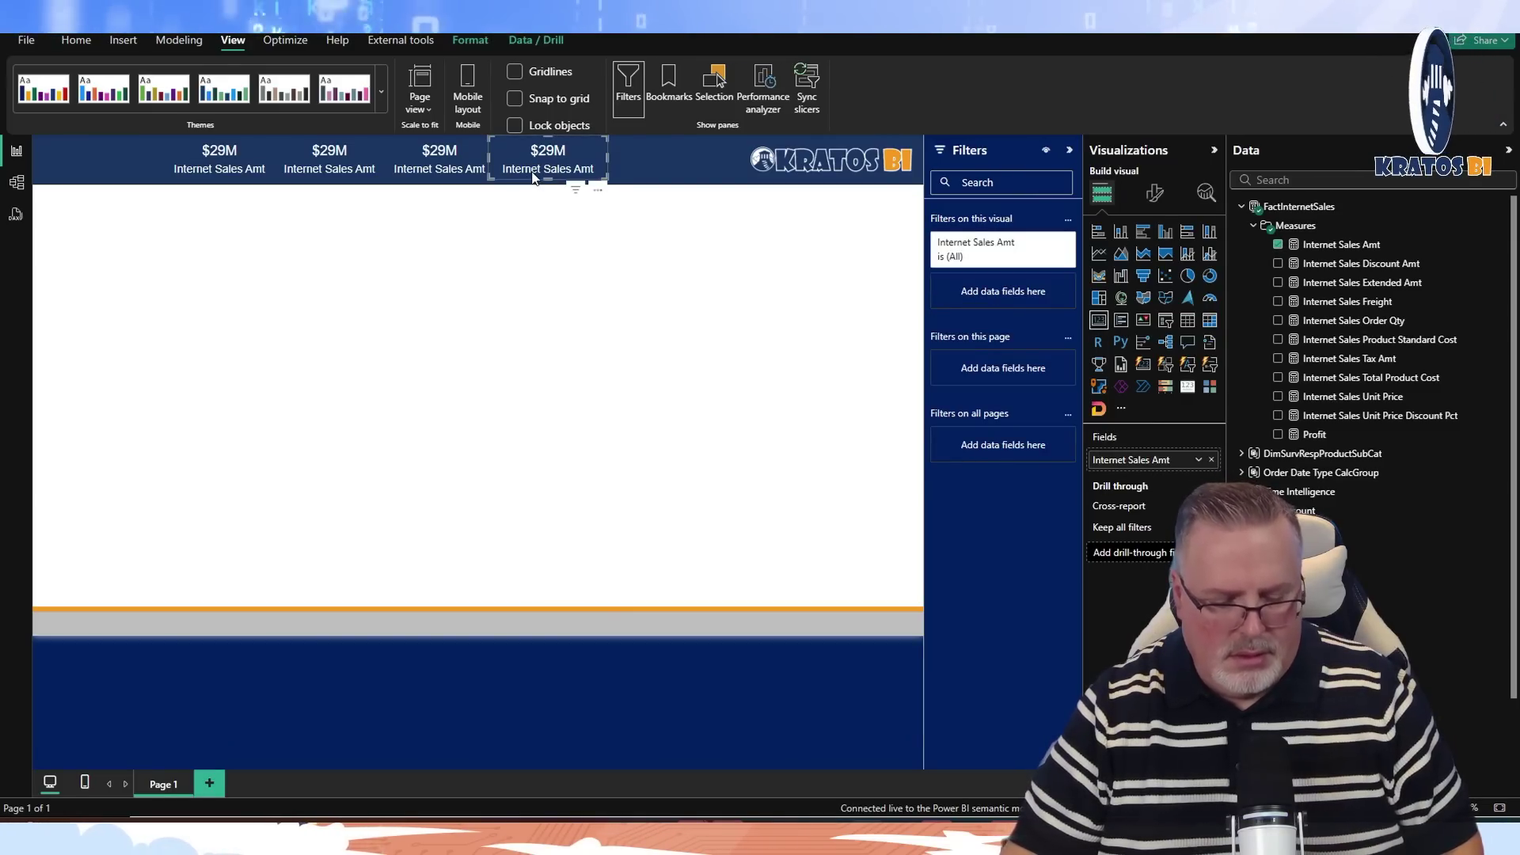
pyautogui.hotkey('ctrl', 'c')
pyautogui.hotkey('ctrl', 'v')
pyautogui.moveTo(534, 176); pyautogui.dragTo(651, 174)
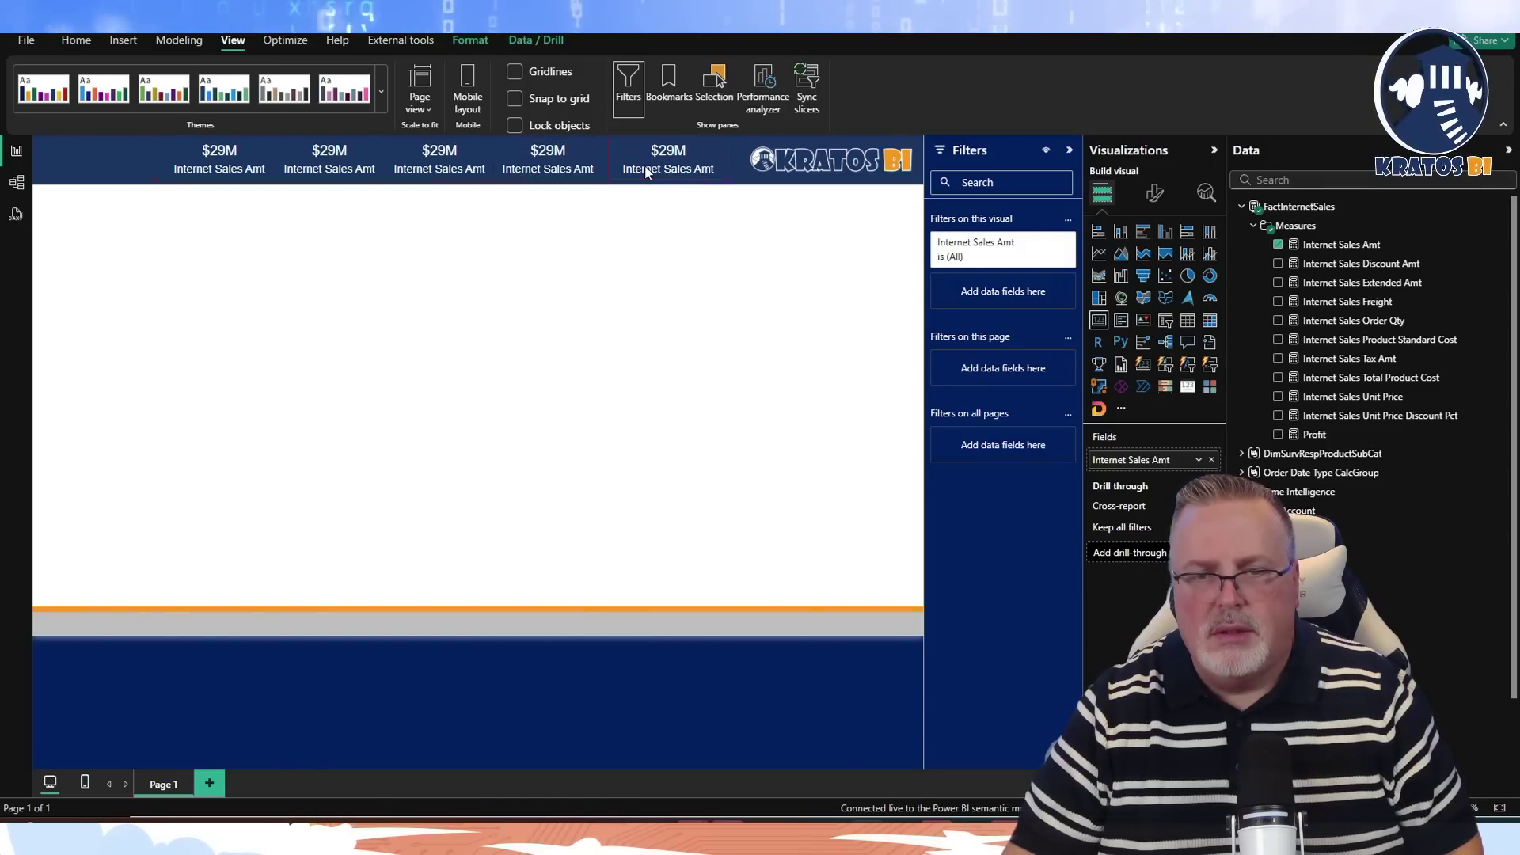
# Distribute the five header cards horizontally and align their tops.
pyautogui.moveTo(753, 233); pyautogui.dragTo(137, 118)
pyautogui.rightClick(404, 168)
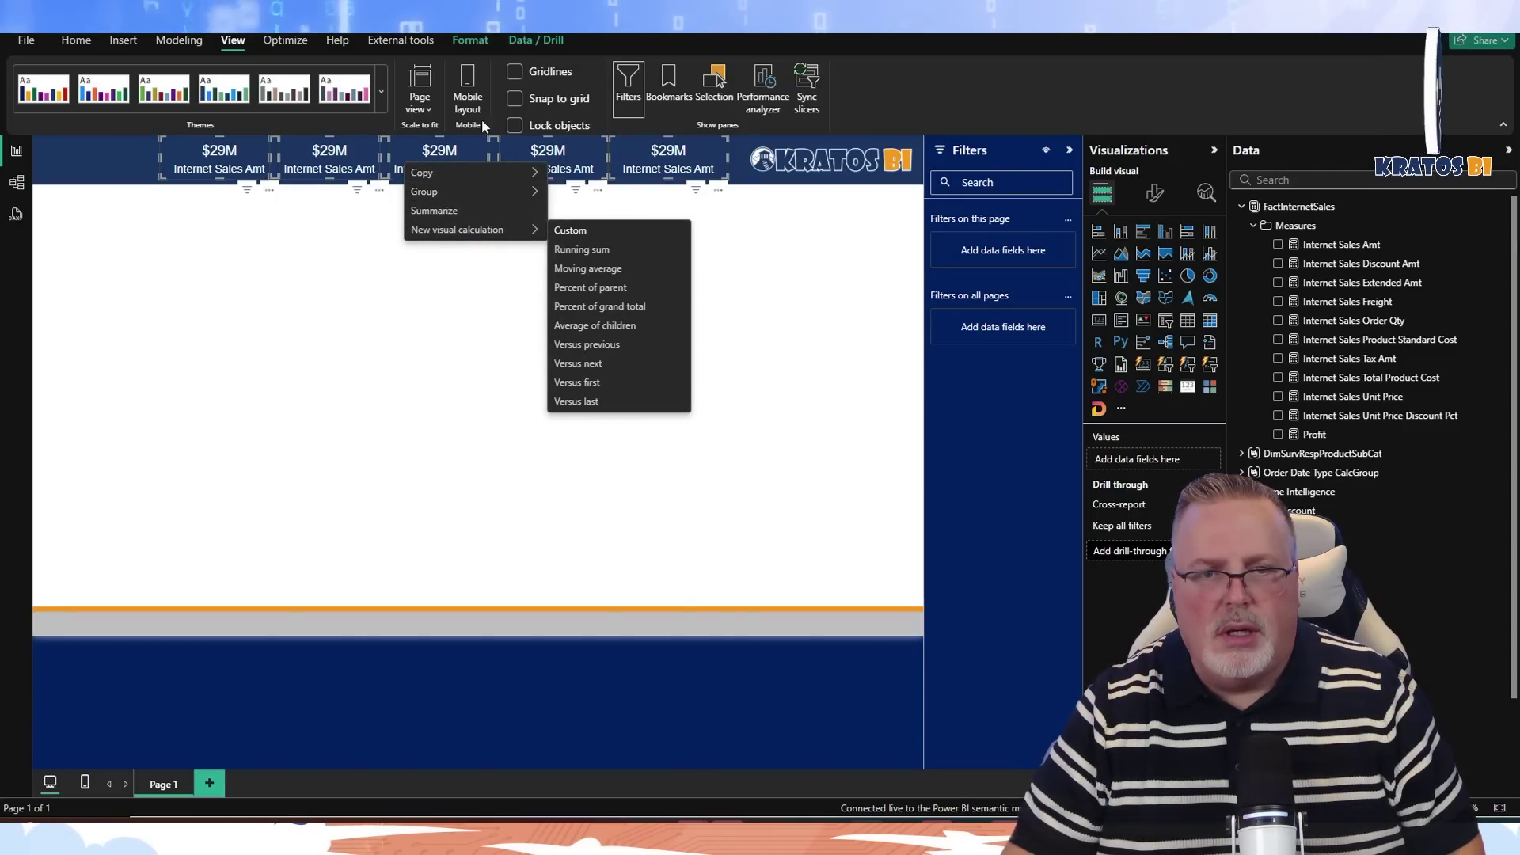
pyautogui.click(469, 40)
pyautogui.click(353, 104)
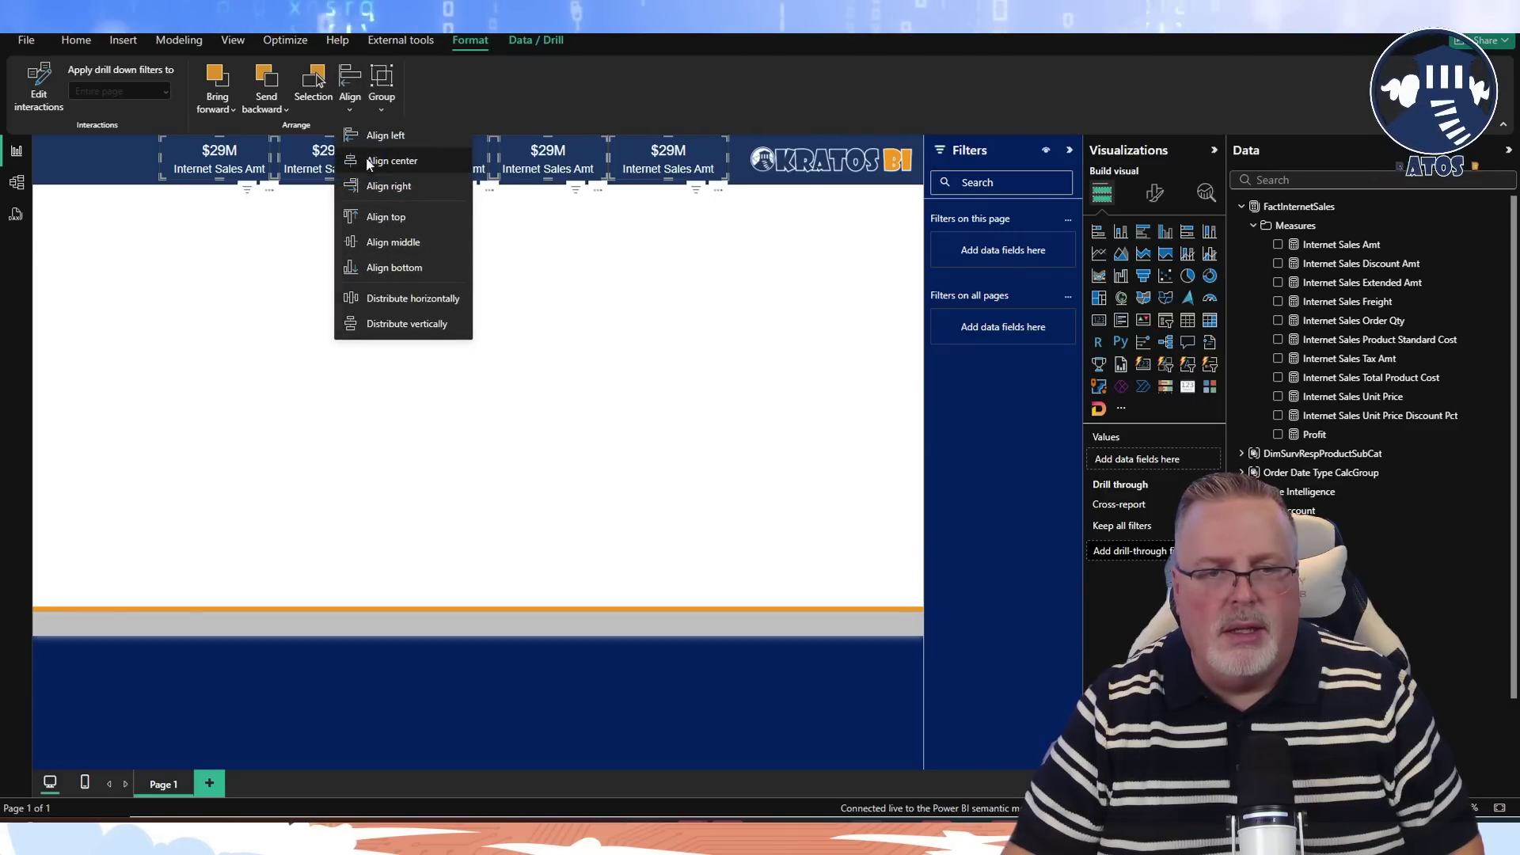
pyautogui.click(387, 298)
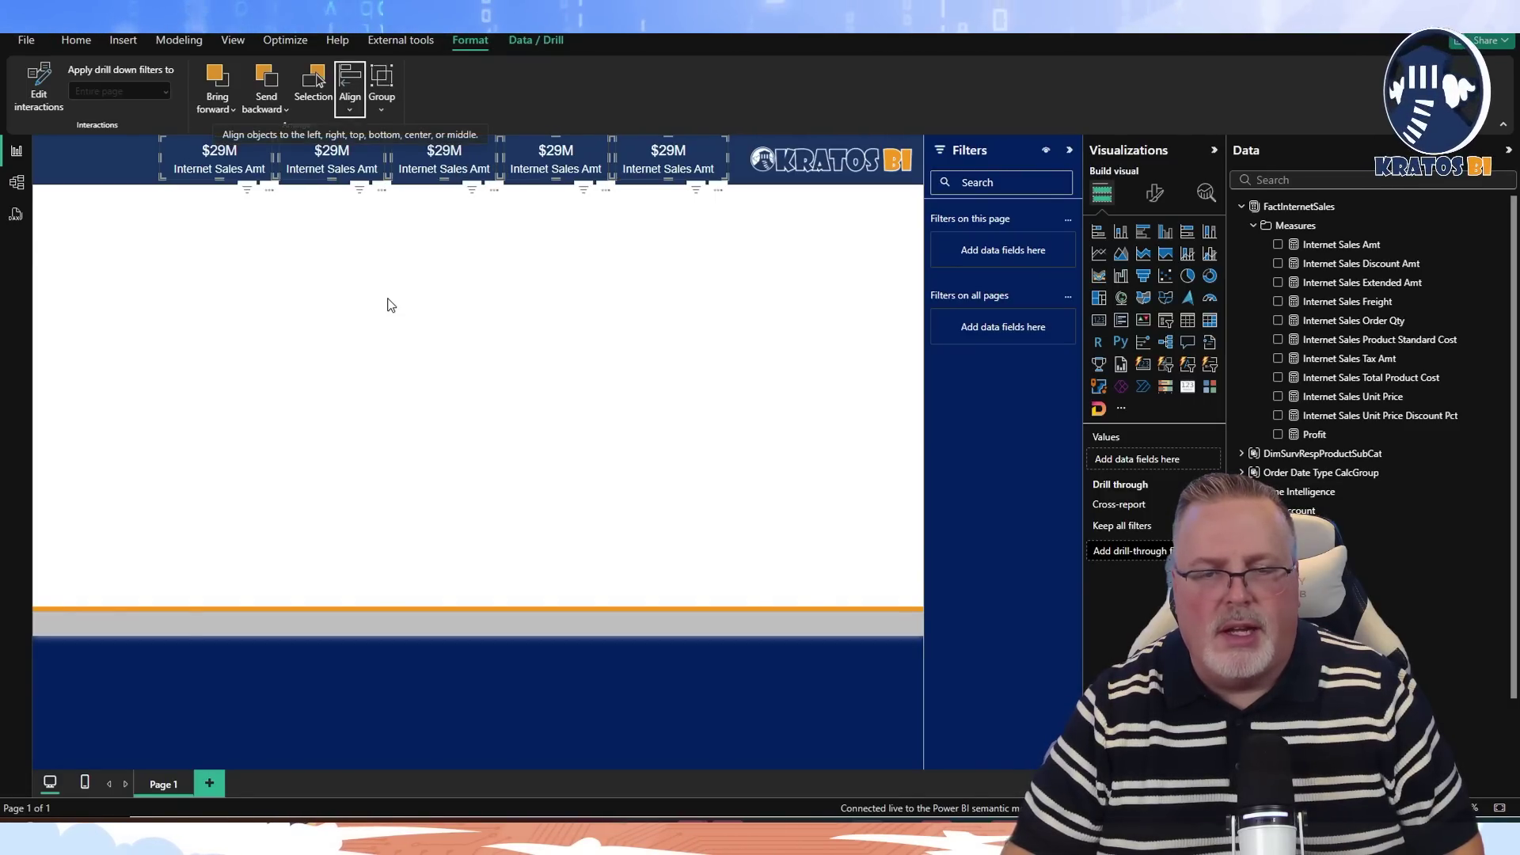
pyautogui.click(353, 106)
pyautogui.click(361, 217)
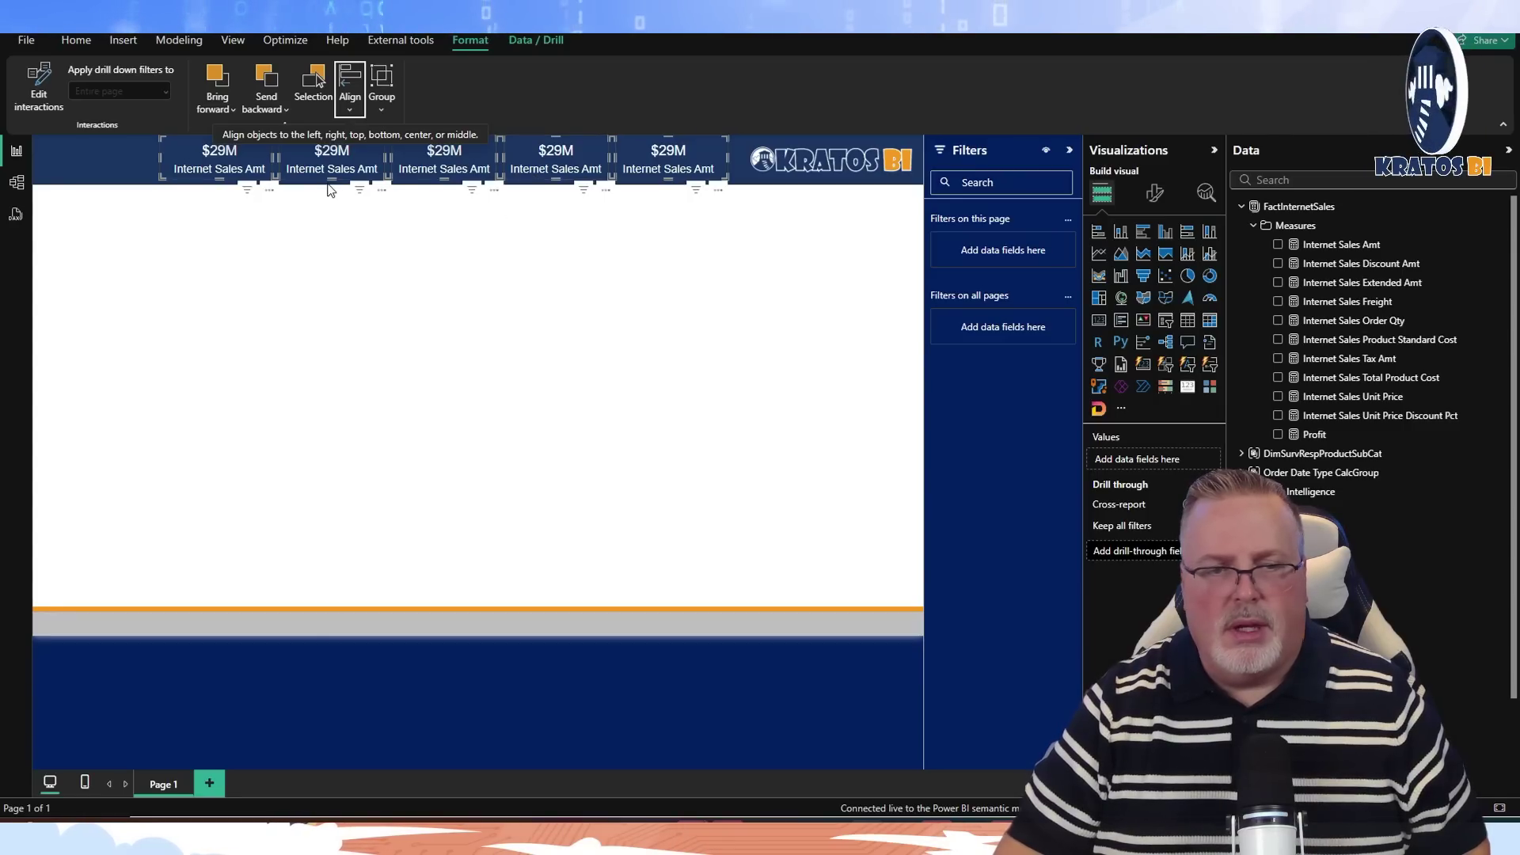
# Group the five selected header cards and shift the group toward the logo.
pyautogui.rightClick(551, 167)
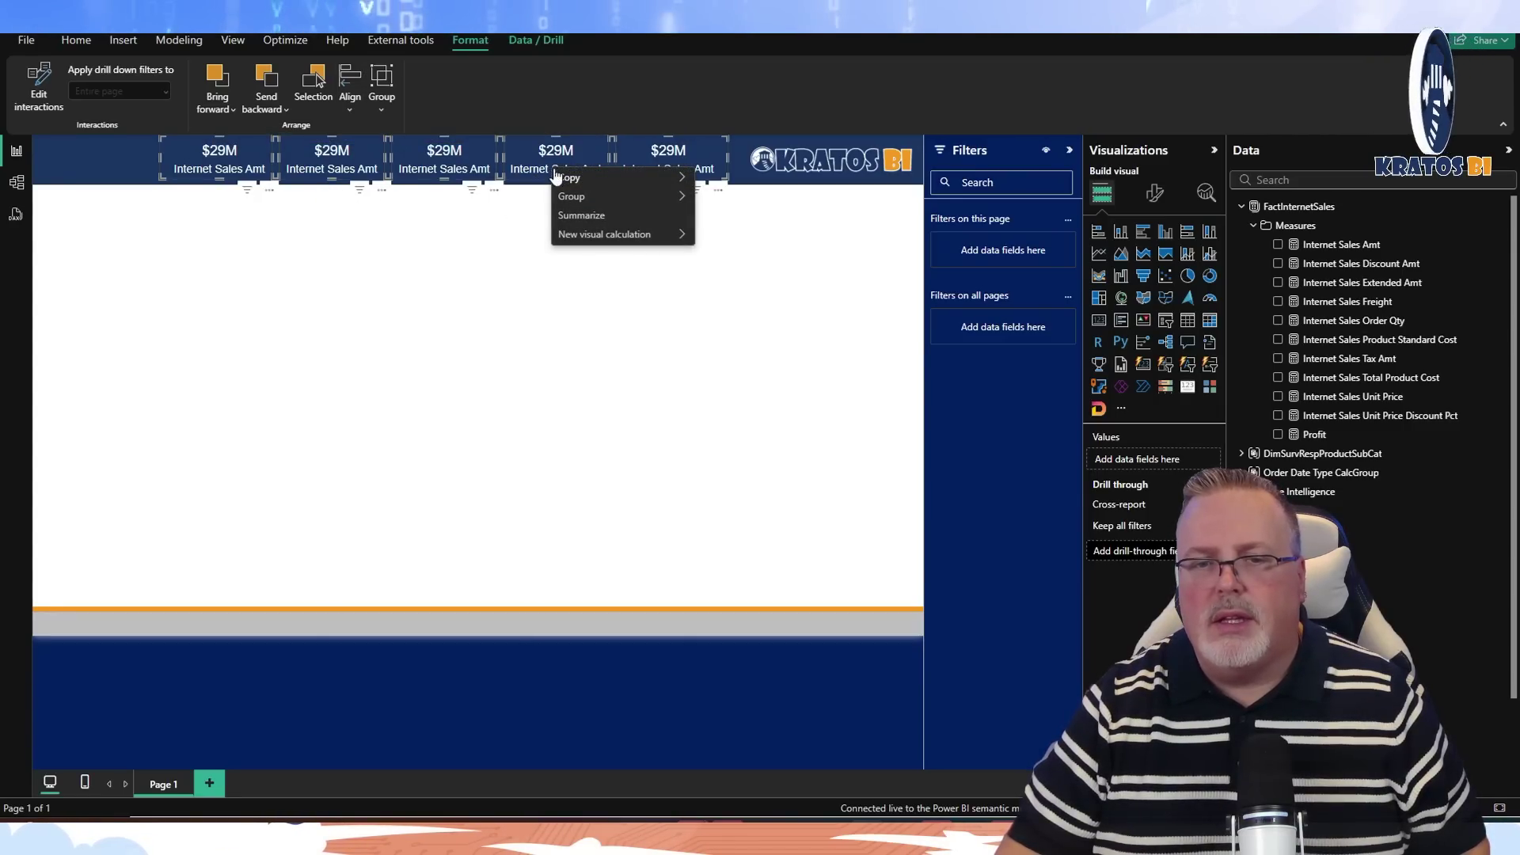
pyautogui.moveTo(583, 197)
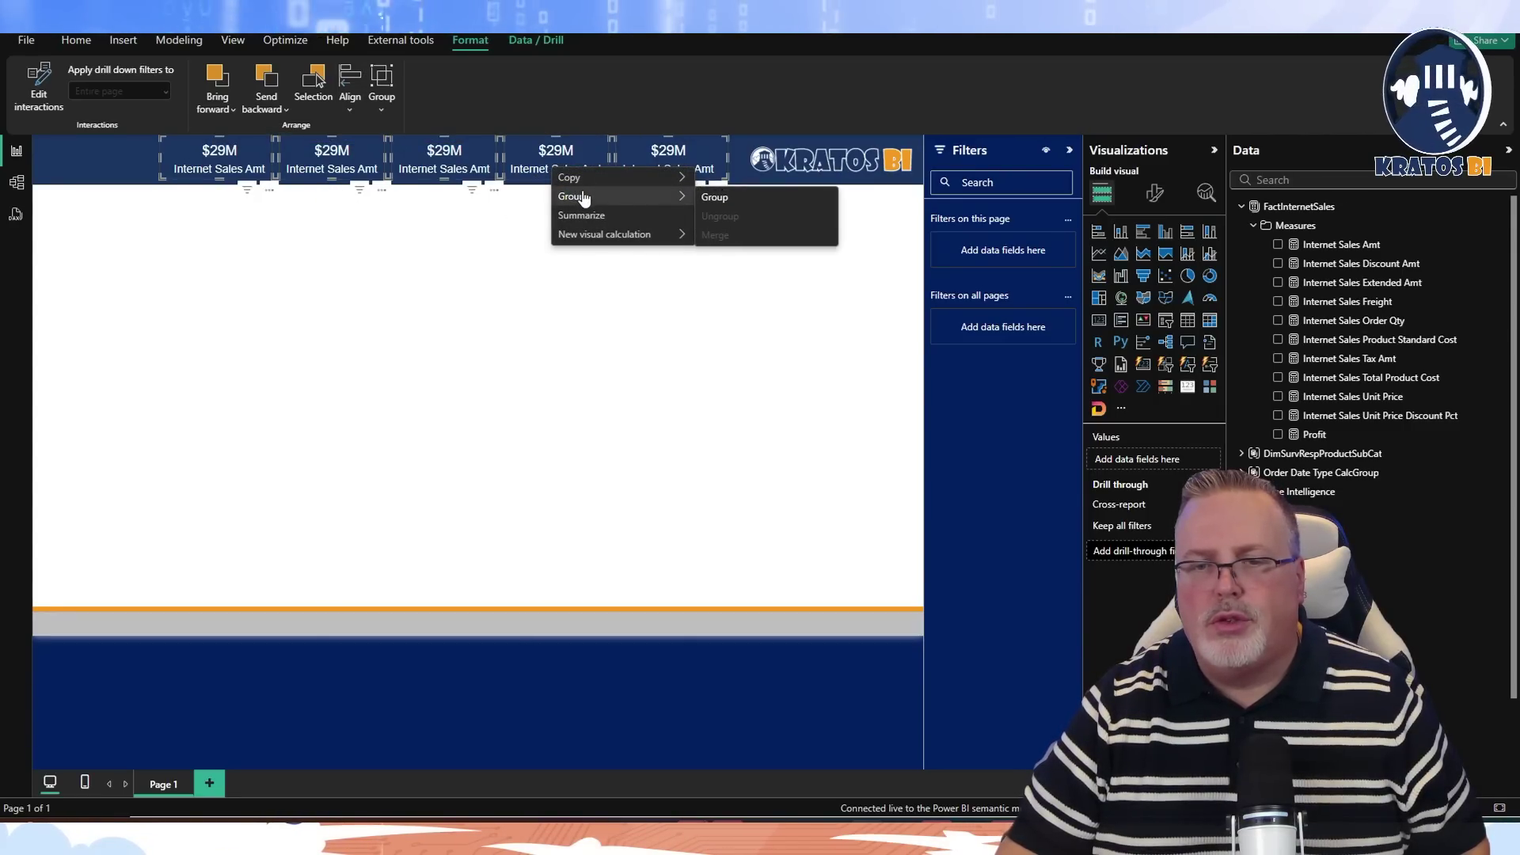
pyautogui.click(715, 197)
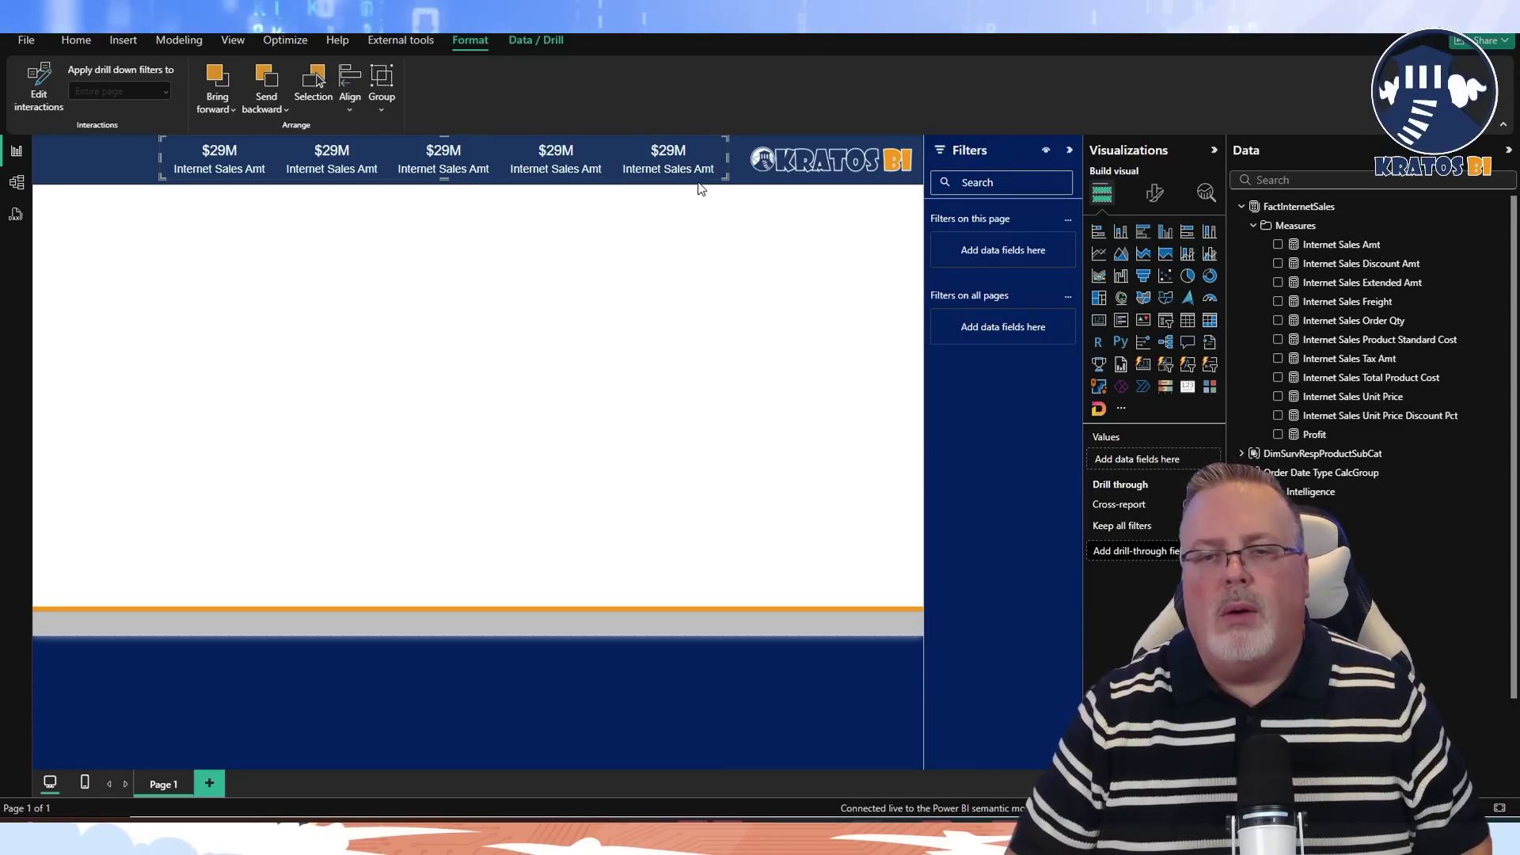
pyautogui.moveTo(697, 177)
pyautogui.mouseDown()
pyautogui.moveTo(781, 285)
pyautogui.moveTo(687, 171)
pyautogui.moveTo(705, 166)
pyautogui.mouseUp()
# Replace the measure in the second header card with Internet Sales Order Qty and in the third with Internet Sales Tax Amt.
pyautogui.click(705, 166)
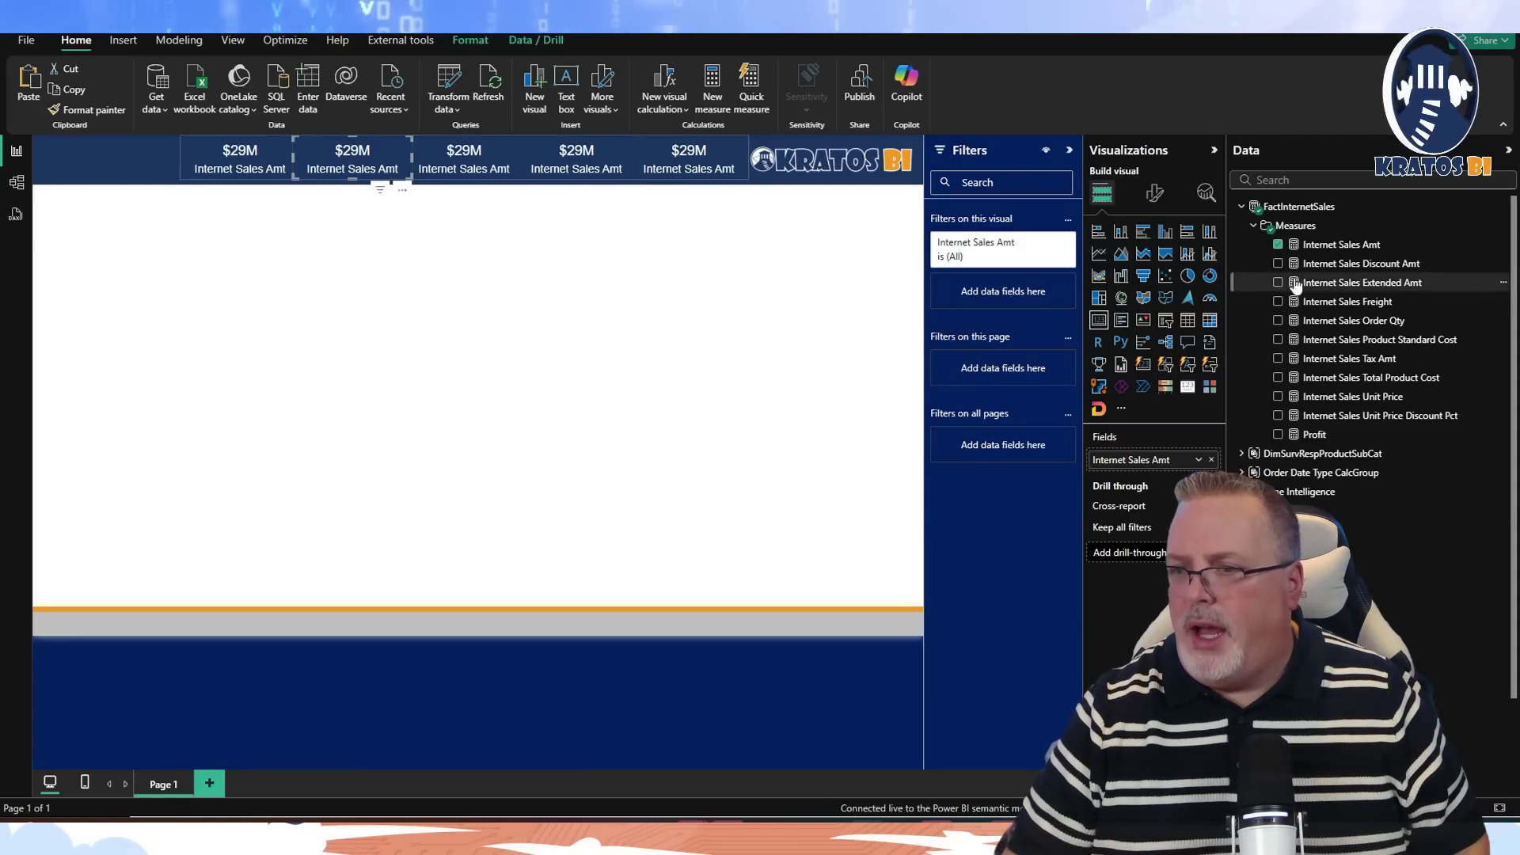
pyautogui.moveTo(1346, 319); pyautogui.dragTo(1194, 458)
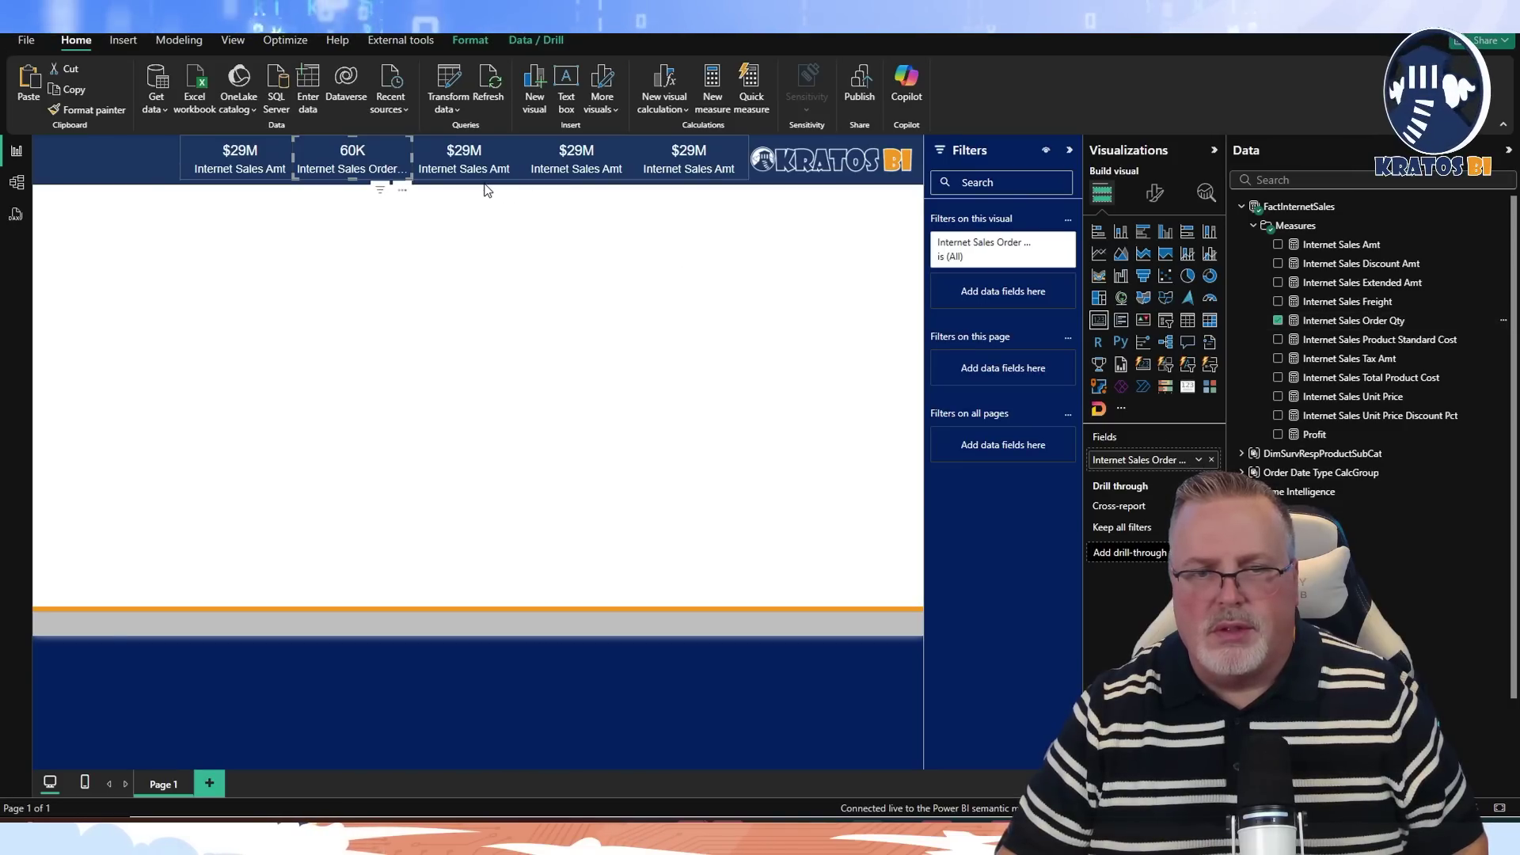
pyautogui.click(458, 164)
pyautogui.moveTo(1293, 371); pyautogui.dragTo(1143, 454)
# Replace the measure in the fourth header card with Internet Sales Unit Price and in the fifth with Profit.
pyautogui.click(605, 167)
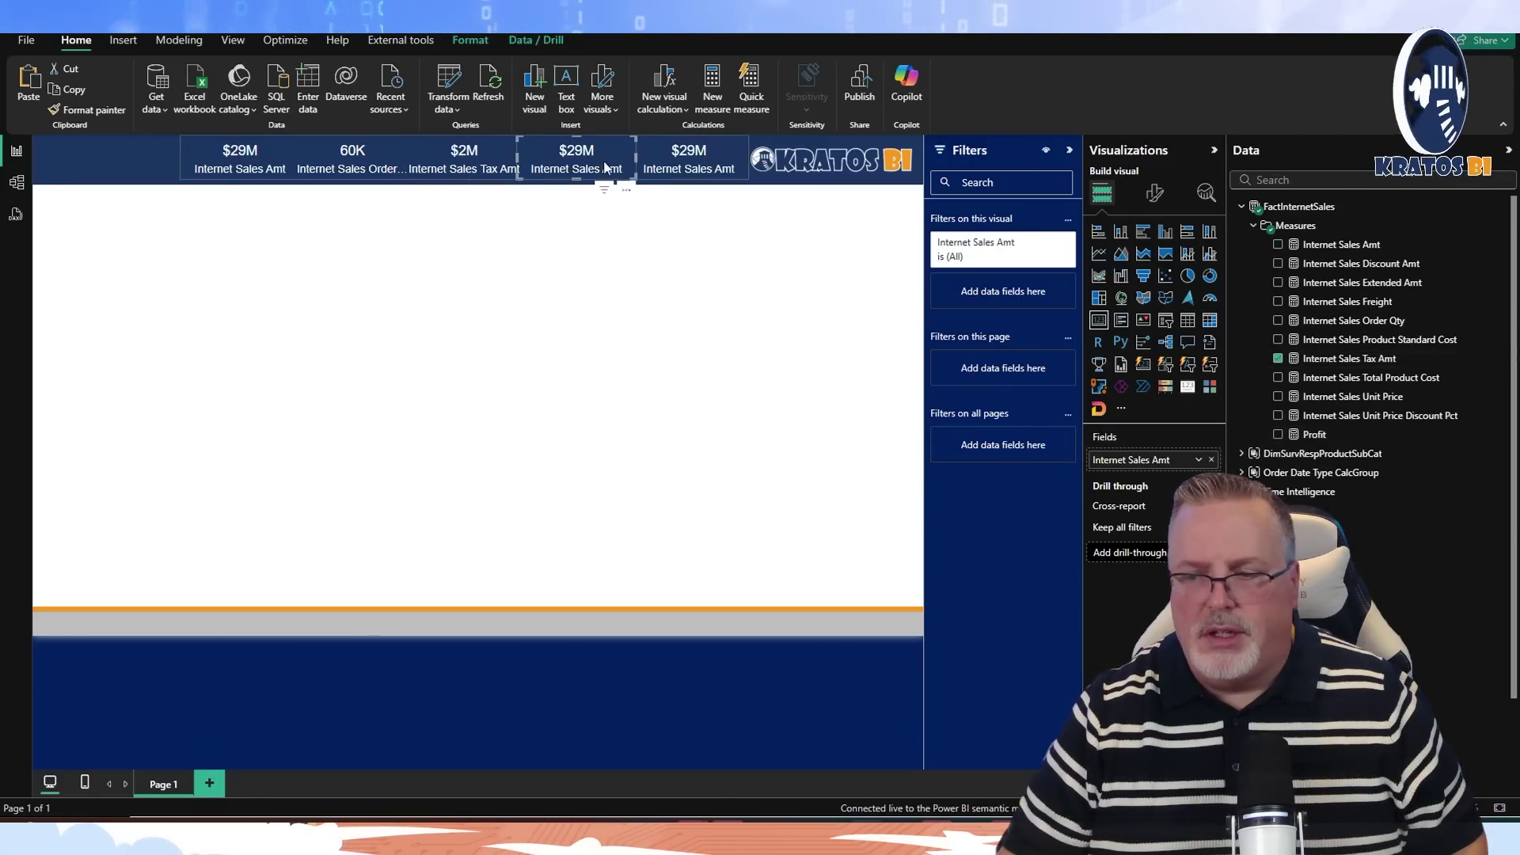
pyautogui.moveTo(1338, 396); pyautogui.dragTo(1335, 397)
pyautogui.moveTo(1174, 464); pyautogui.dragTo(1163, 460)
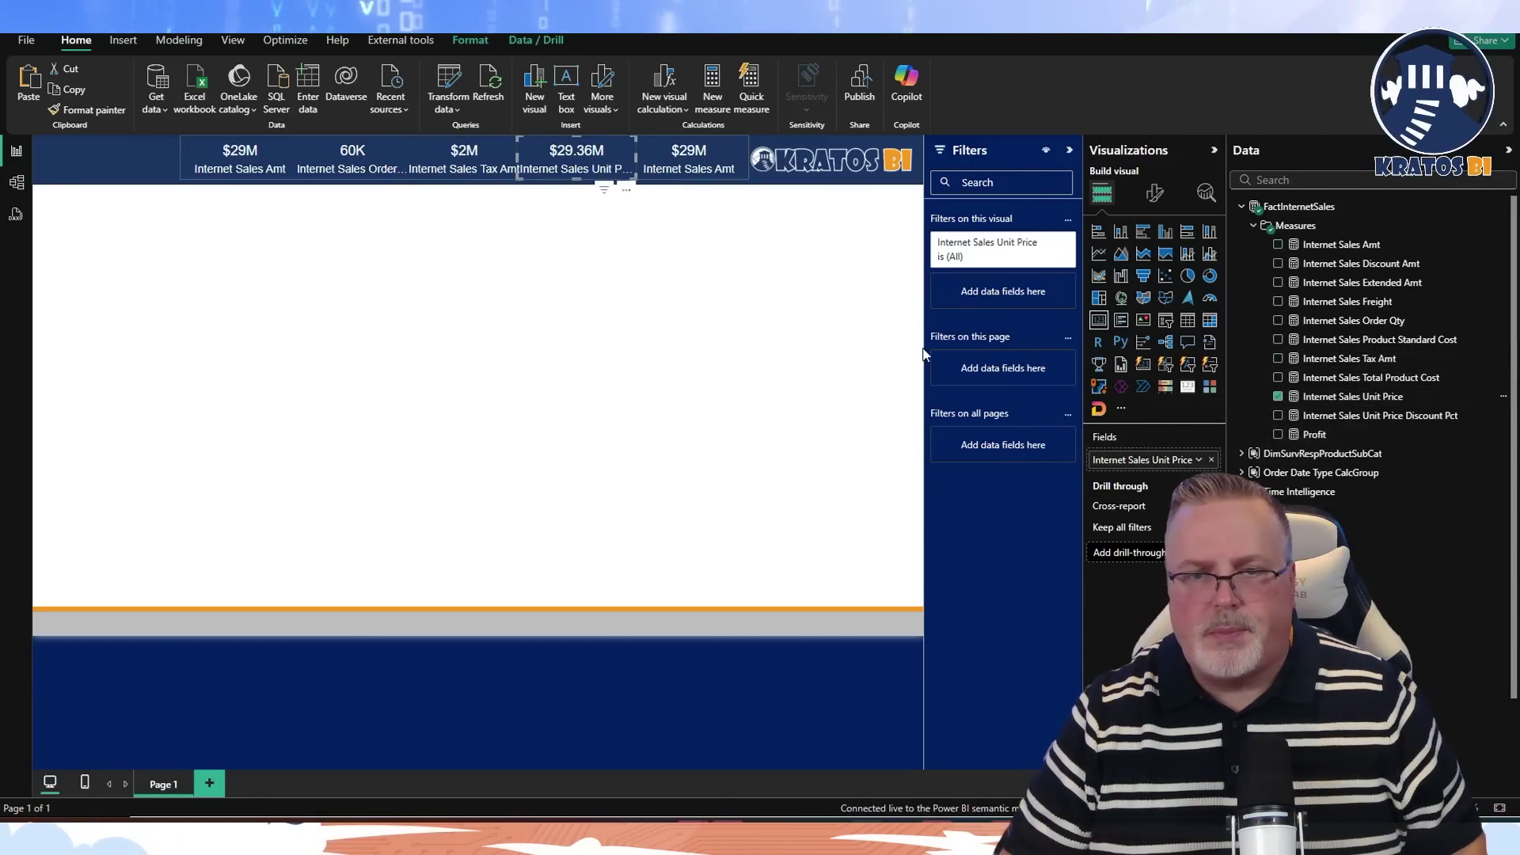
pyautogui.click(674, 162)
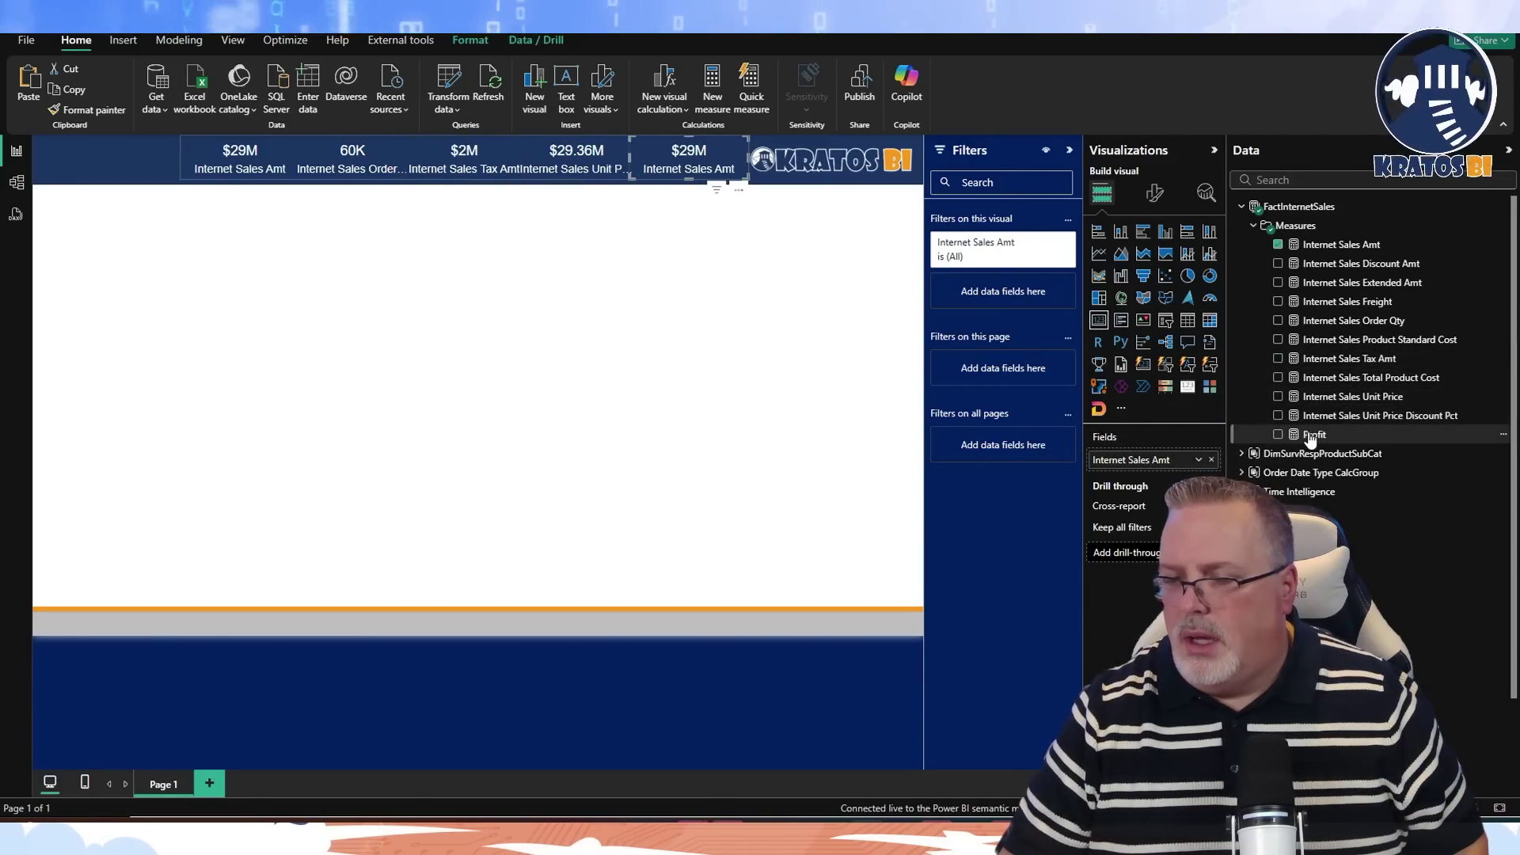
pyautogui.moveTo(1152, 462); pyautogui.dragTo(1152, 462)
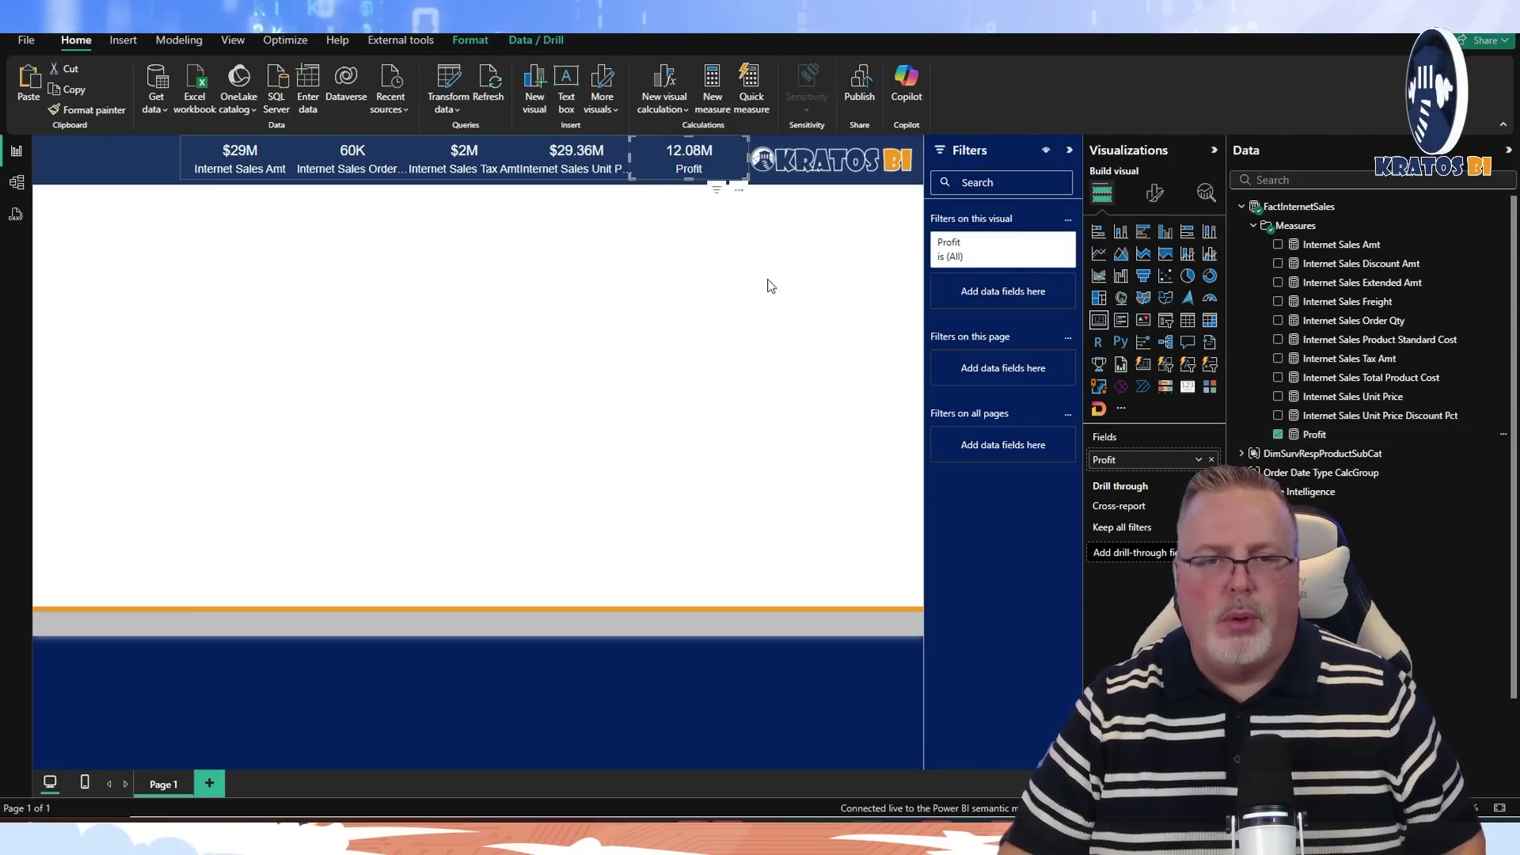
# Rename the fourth card's field for this visual to Unit Price.
pyautogui.click(584, 173)
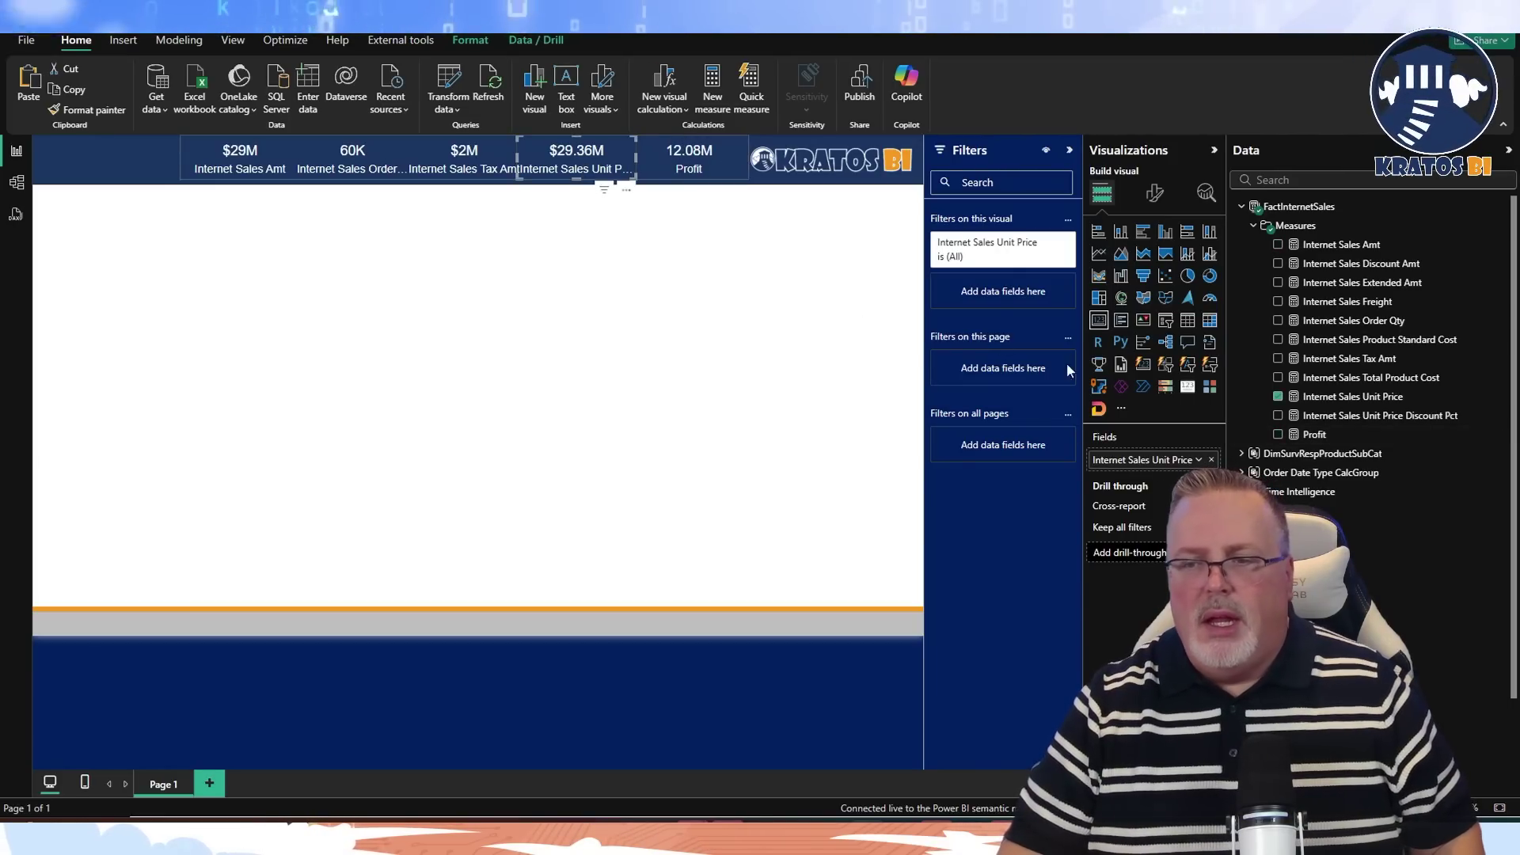
pyautogui.doubleClick(1149, 465)
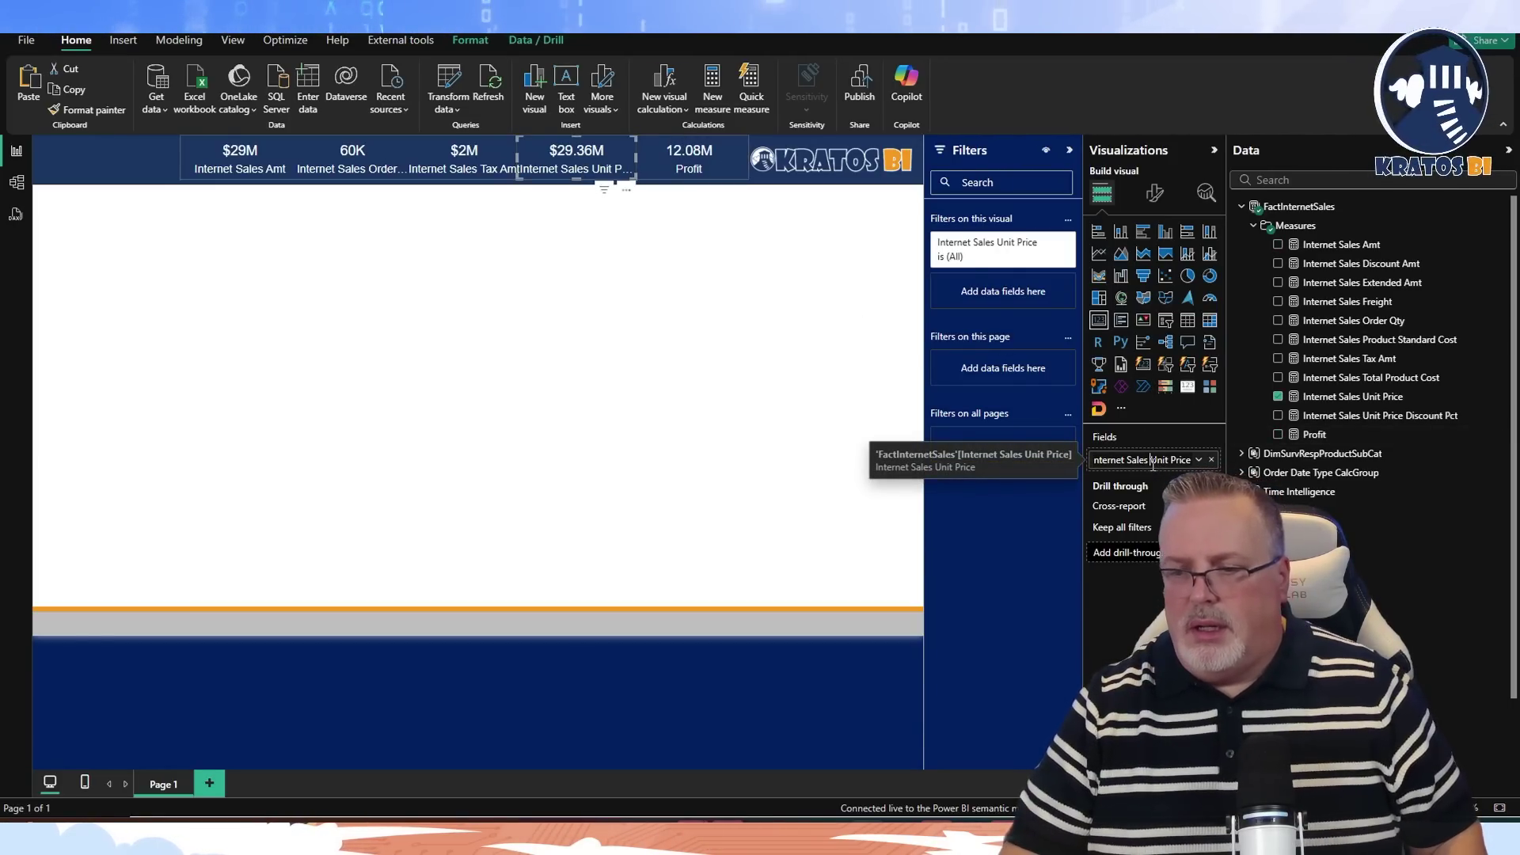
pyautogui.hotkey('ctrl', 'a')
pyautogui.write('Unit Price')
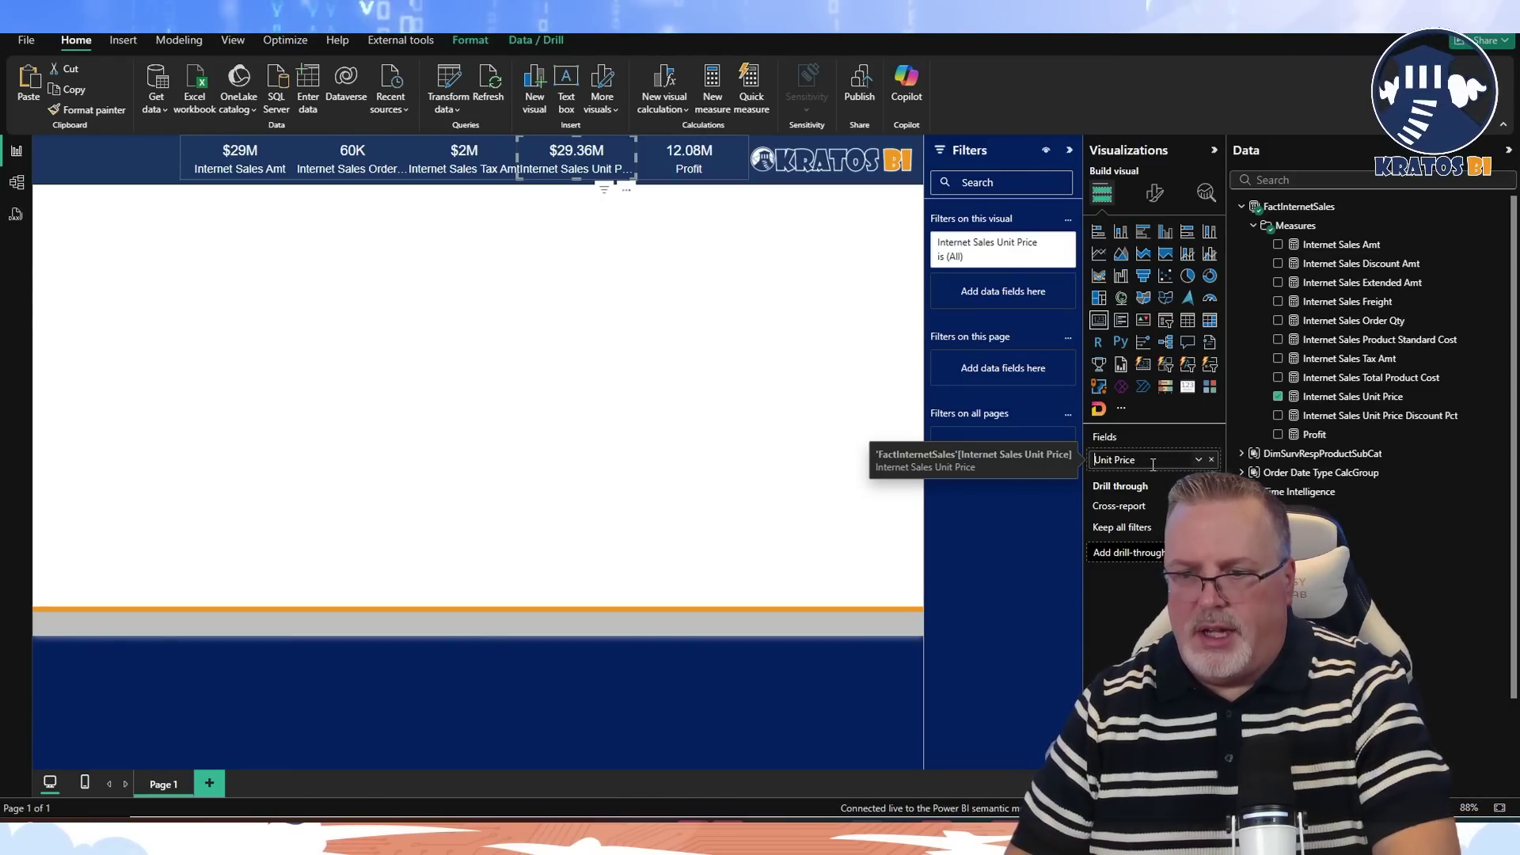
pyautogui.press('Return')
# Shorten the third card's field name for this visual to Tax Amt.
pyautogui.click(481, 168)
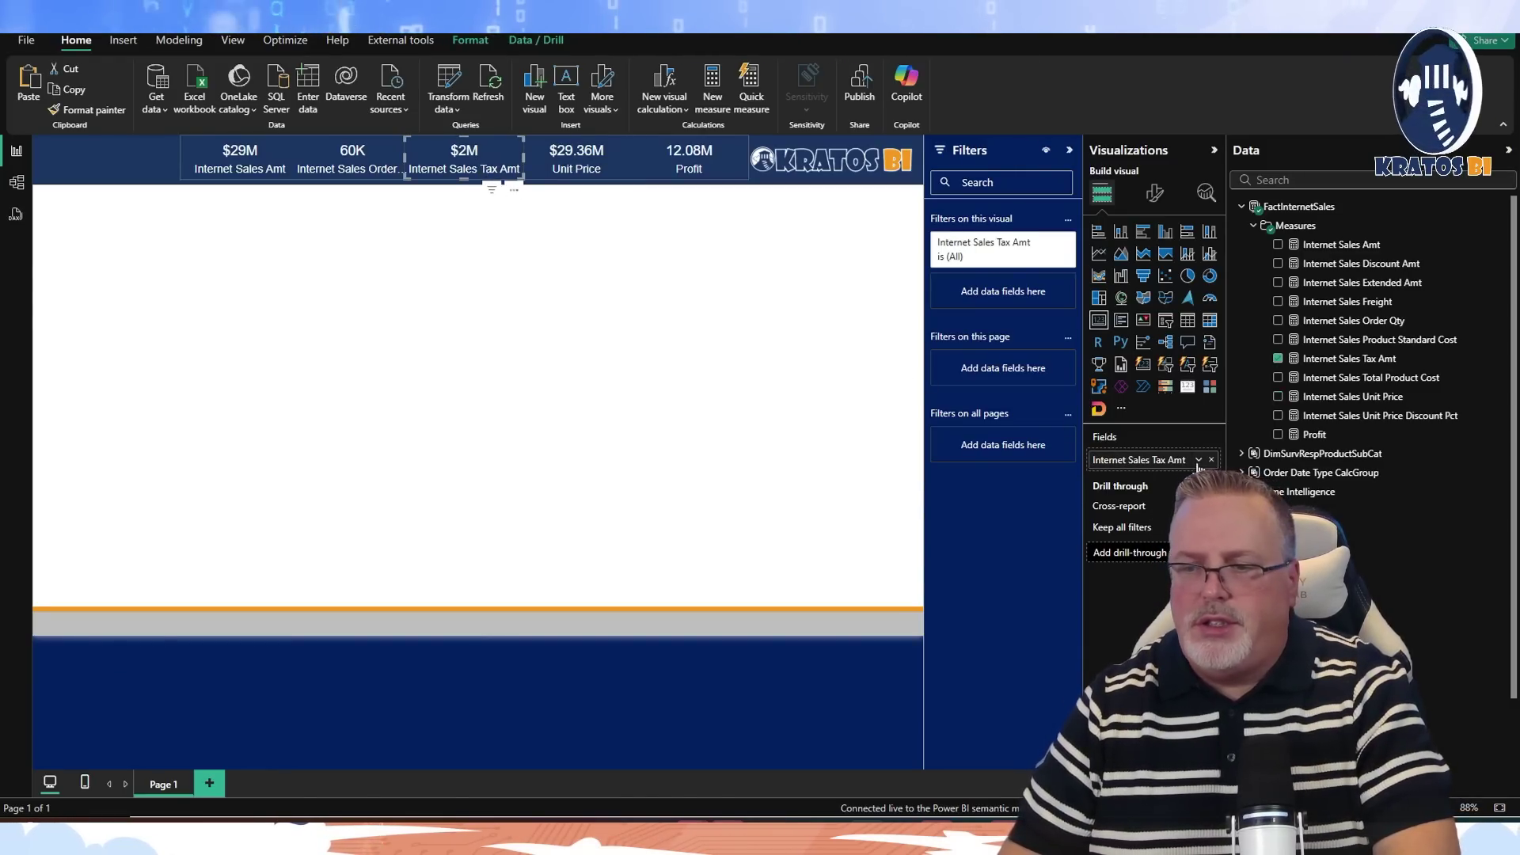
pyautogui.doubleClick(1156, 467)
pyautogui.click(1155, 467)
pyautogui.hotkey('shift', 'Home')
pyautogui.press('BackSpace')
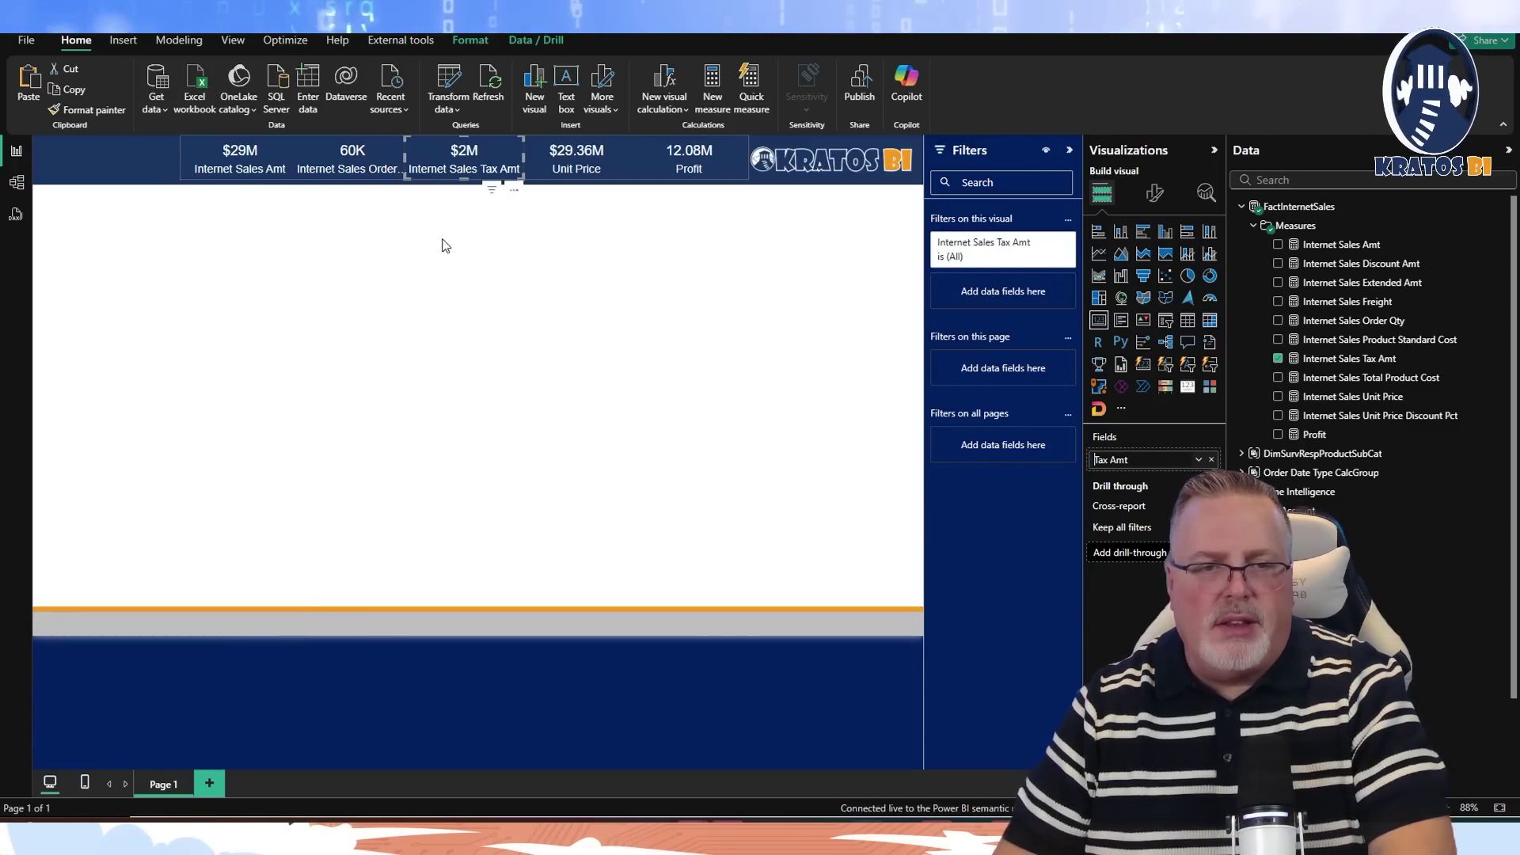
pyautogui.press('Return')
# Shorten the second card's field name for this visual to Order Qty.
pyautogui.click(353, 159)
pyautogui.doubleClick(1154, 463)
pyautogui.click(1152, 463)
pyautogui.hotkey('shift', 'Home')
pyautogui.press('BackSpace')
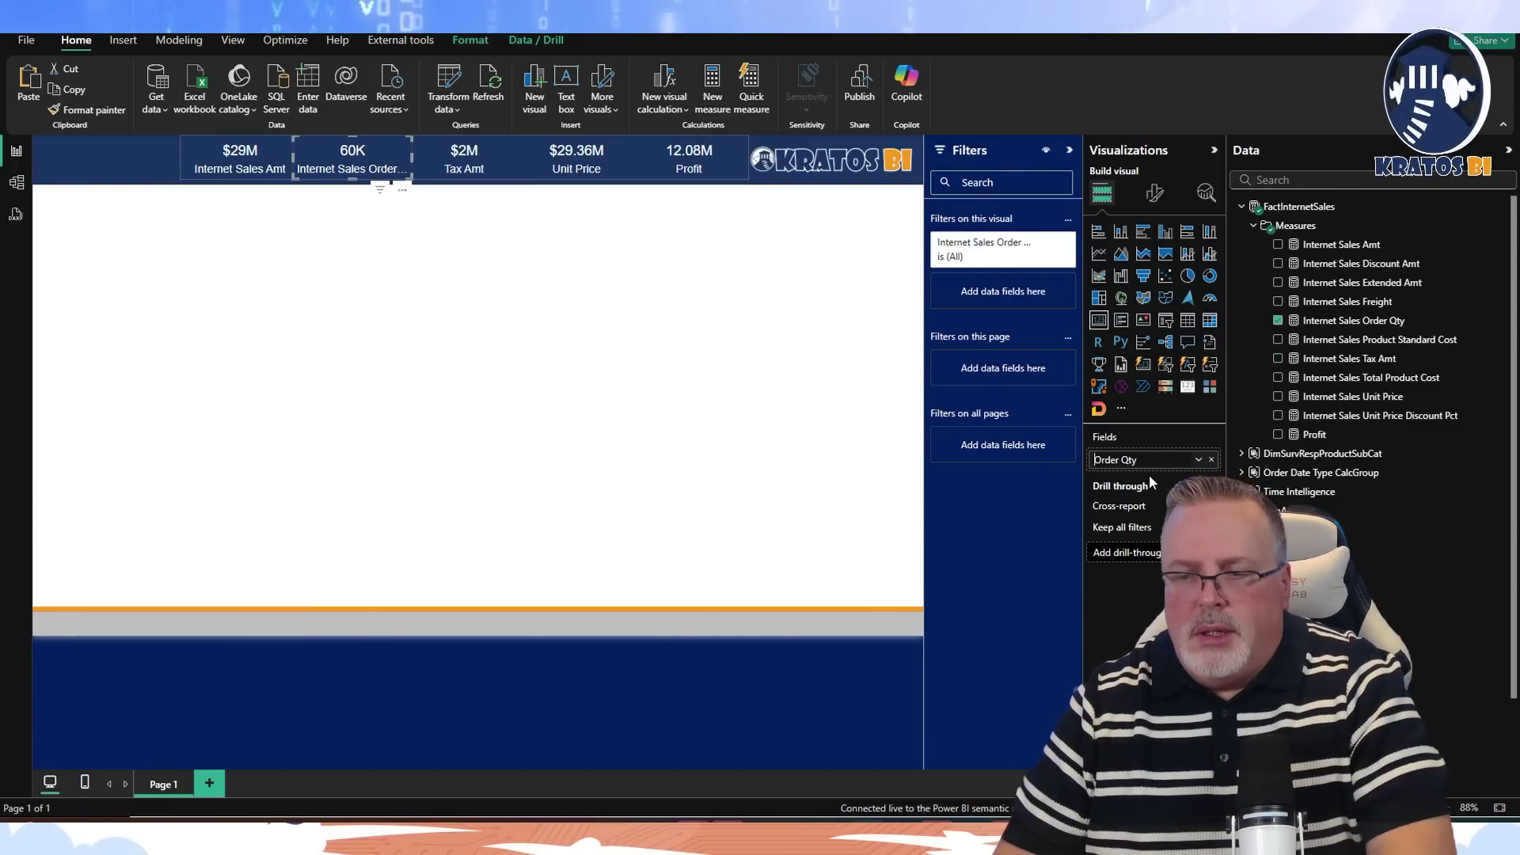
pyautogui.press('Return')
# Shorten the first card's field name for this visual to Sales.
pyautogui.click(240, 158)
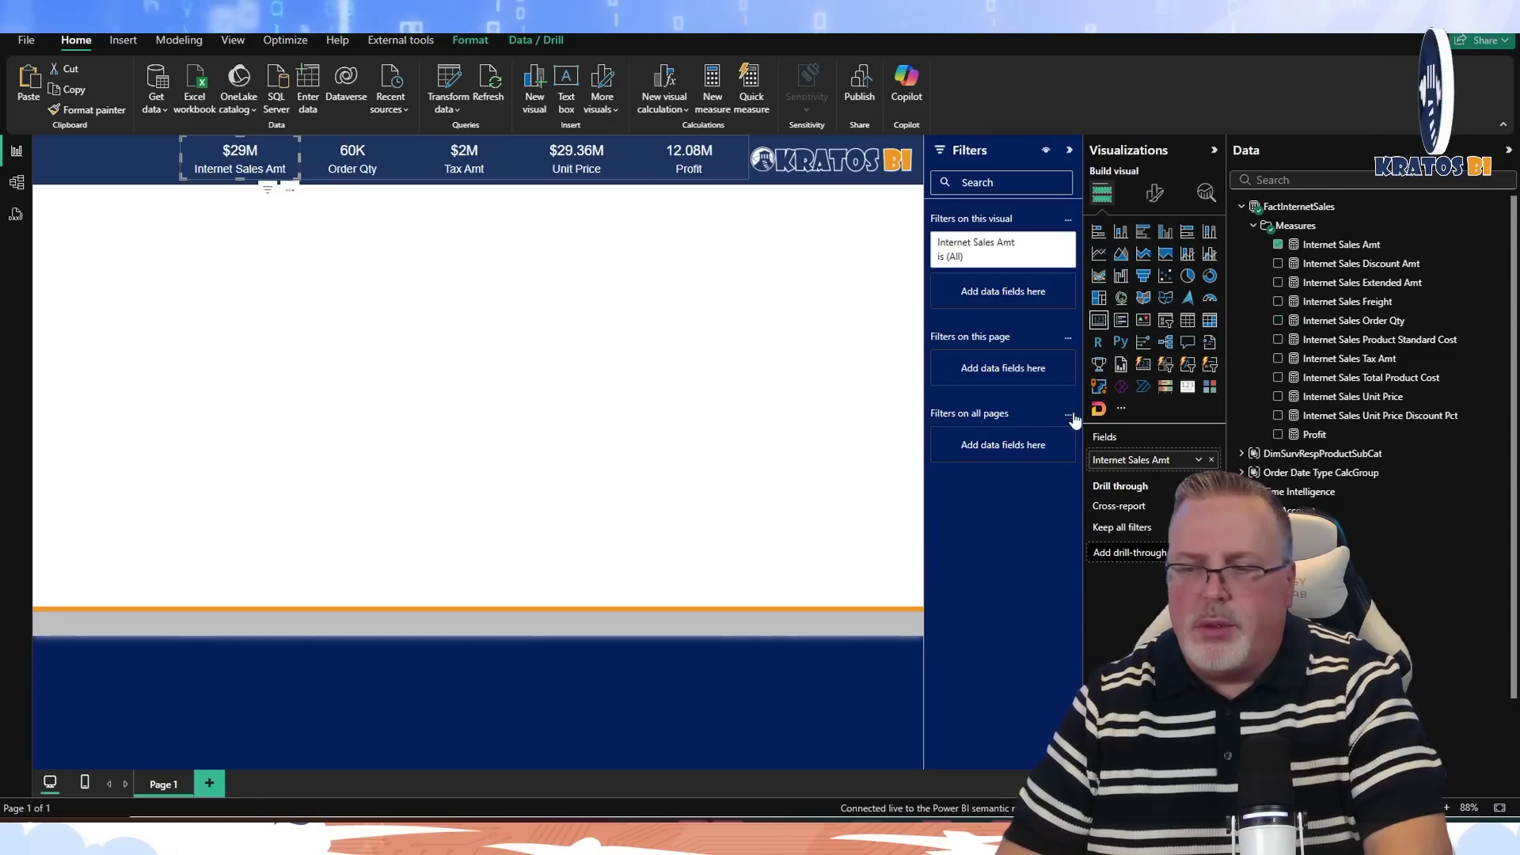
pyautogui.doubleClick(1140, 463)
pyautogui.click(1130, 464)
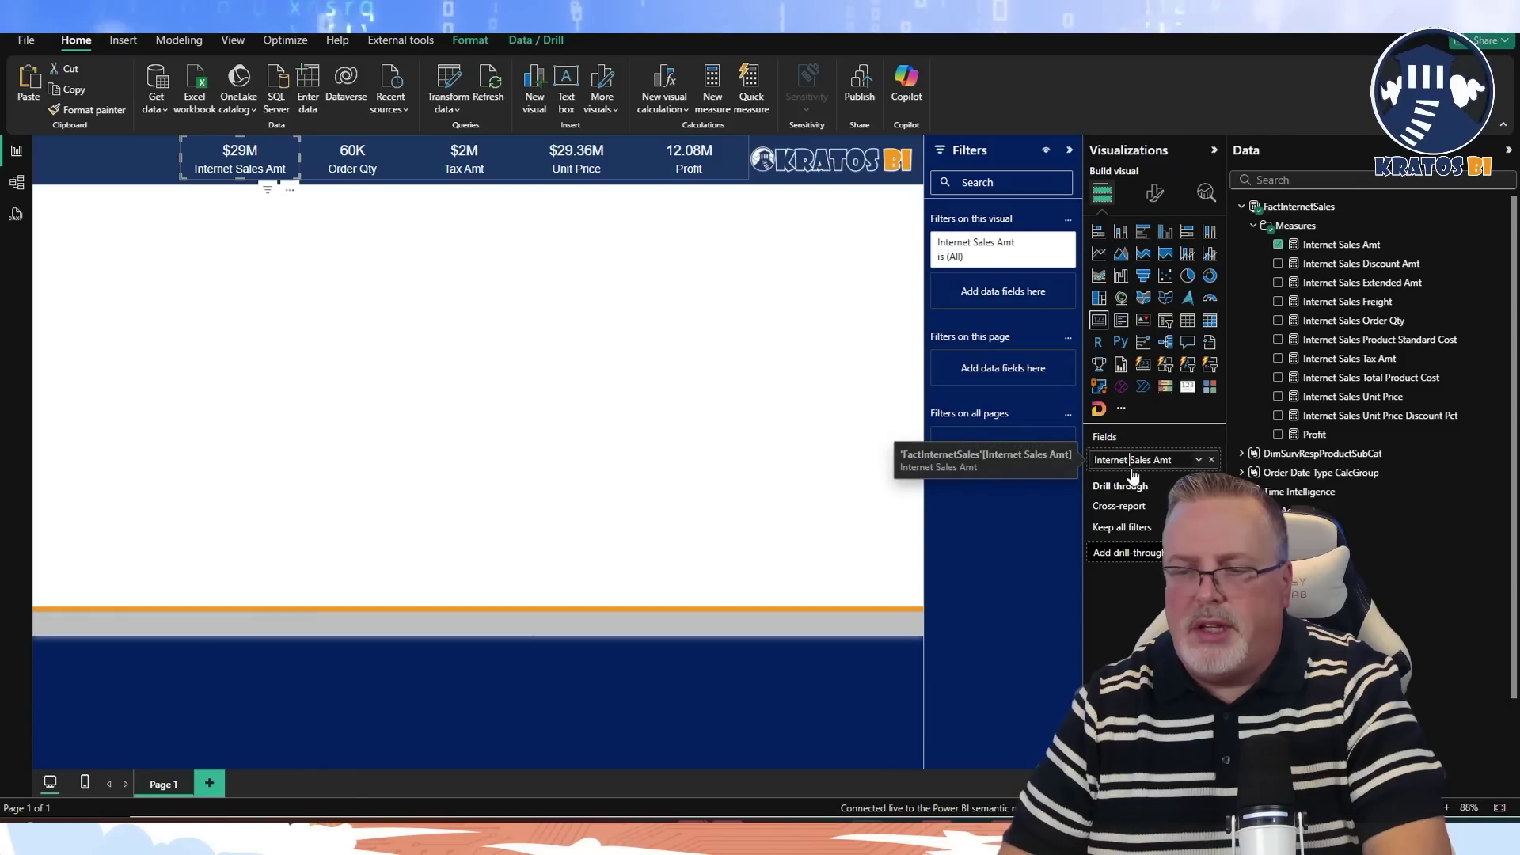
pyautogui.press('BackSpace')
pyautogui.press('BackSpace')
pyautogui.press('BackSpace')
pyautogui.press('BackSpace')
pyautogui.press('BackSpace')
pyautogui.press('BackSpace')
pyautogui.press('BackSpace')
pyautogui.press('BackSpace')
pyautogui.press('Delete')
pyautogui.press('End')
pyautogui.press('BackSpace')
pyautogui.press('BackSpace')
pyautogui.press('BackSpace')
pyautogui.press('BackSpace')
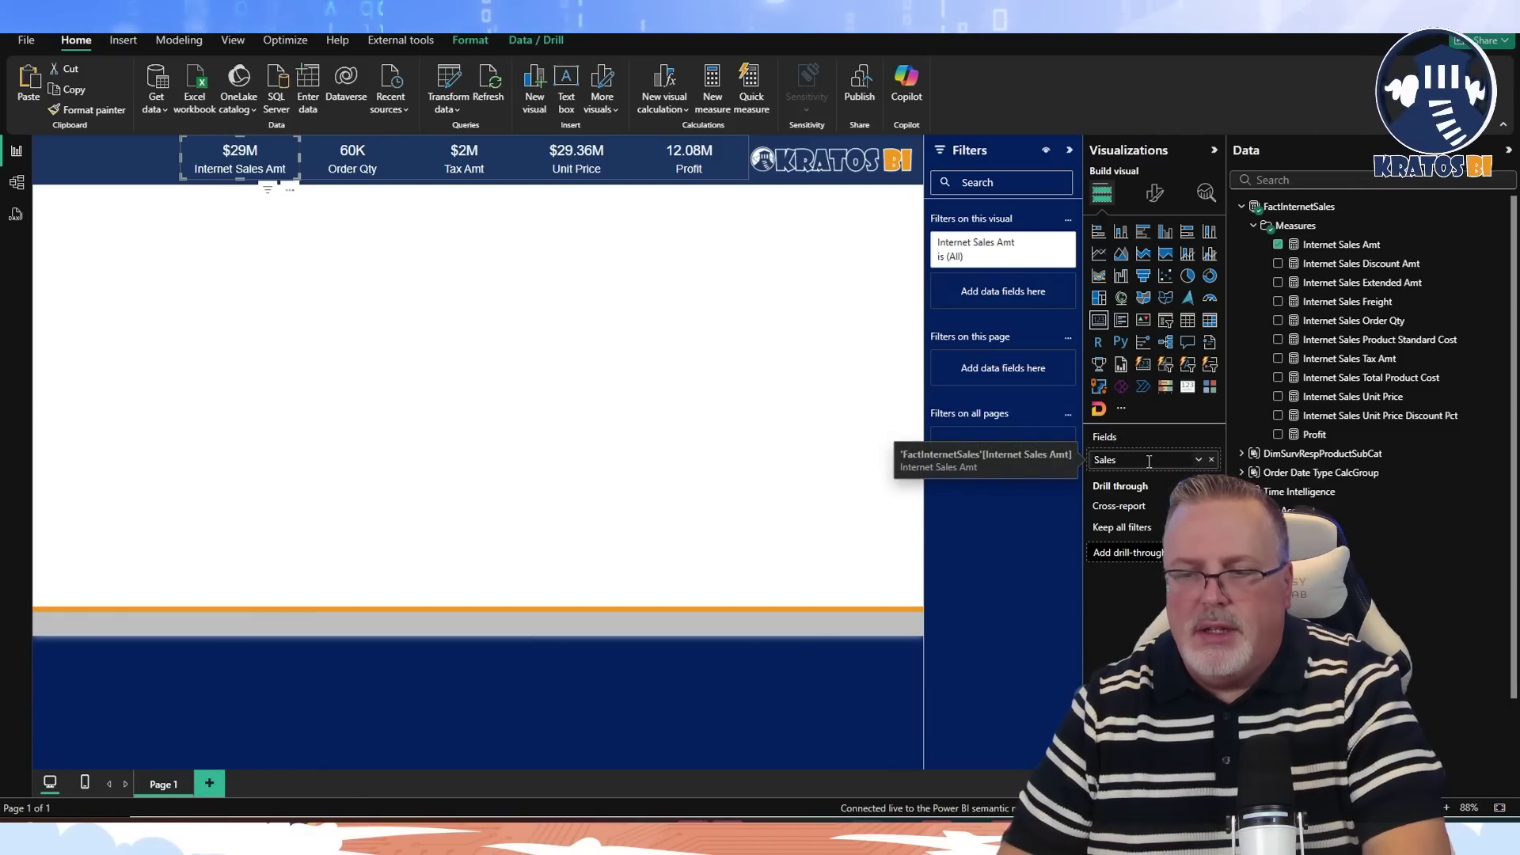
pyautogui.press('Return')
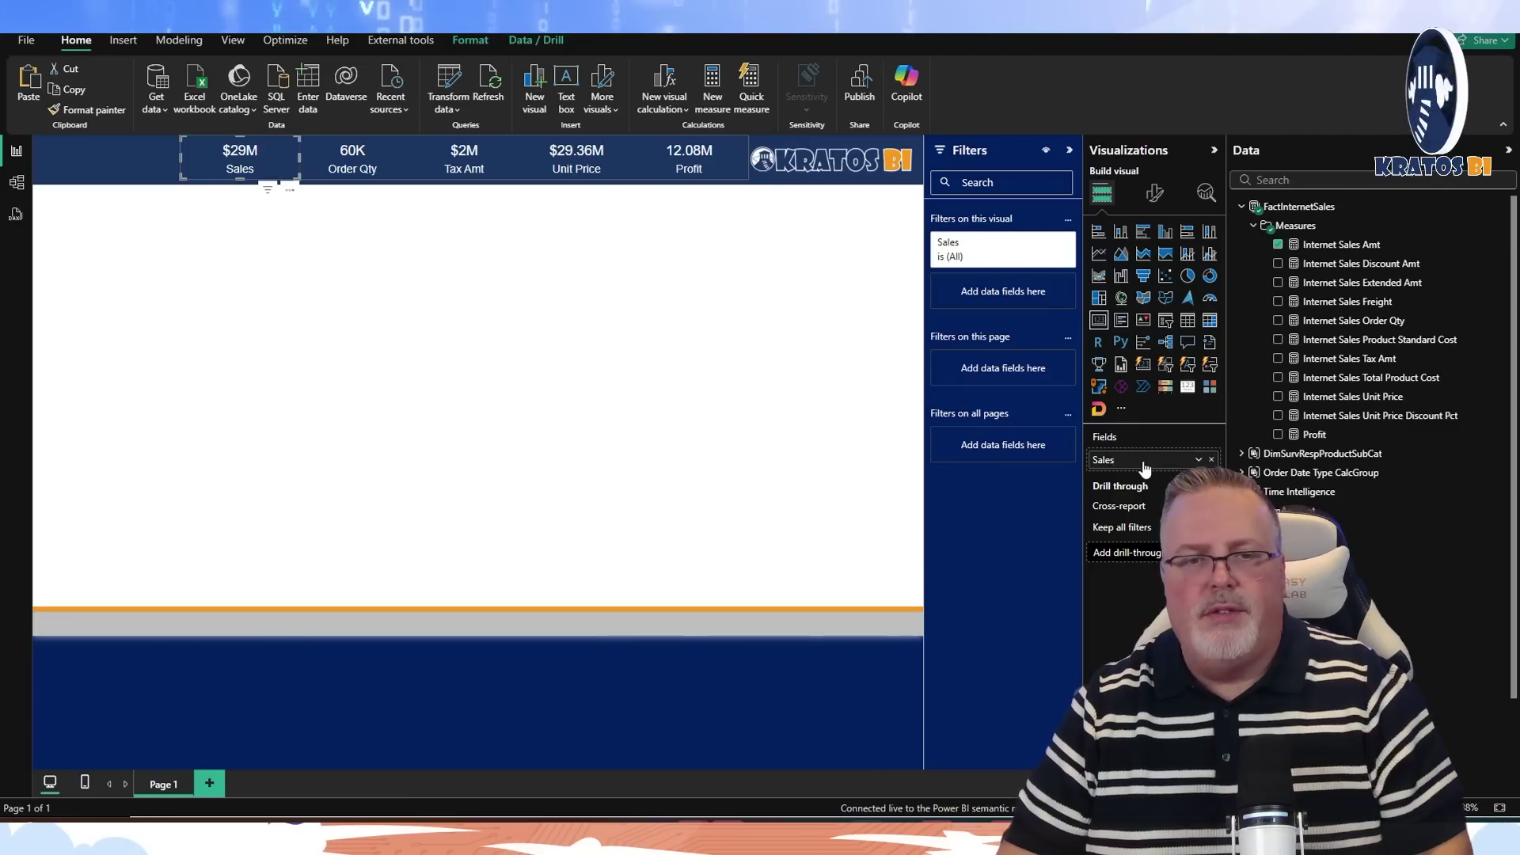
# Show the list of page objects and their layer order, and rename the card group to Internet Sales KPIs.
pyautogui.click(602, 170)
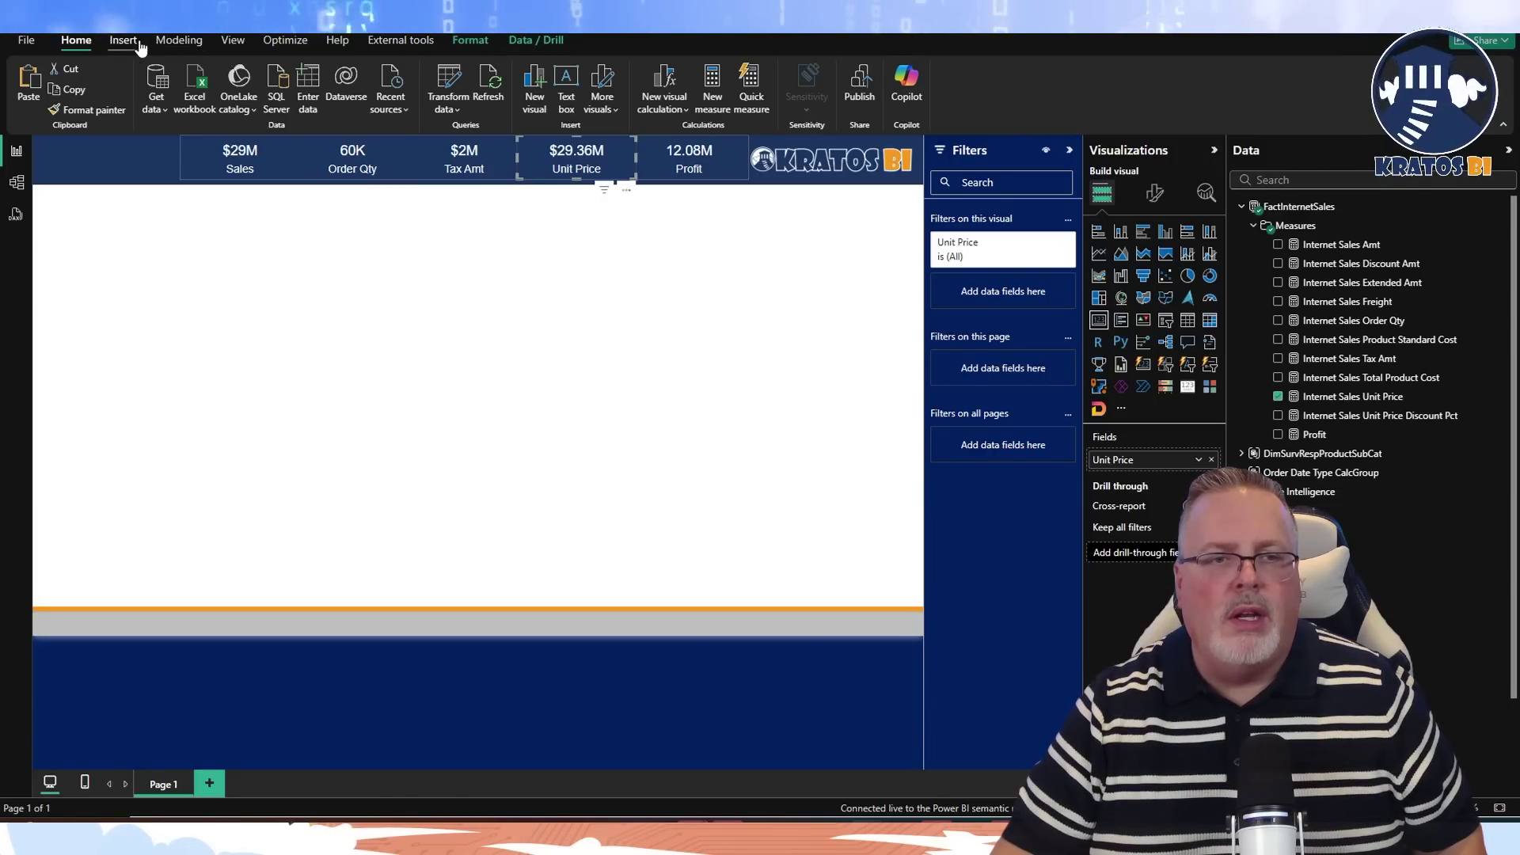
pyautogui.click(233, 42)
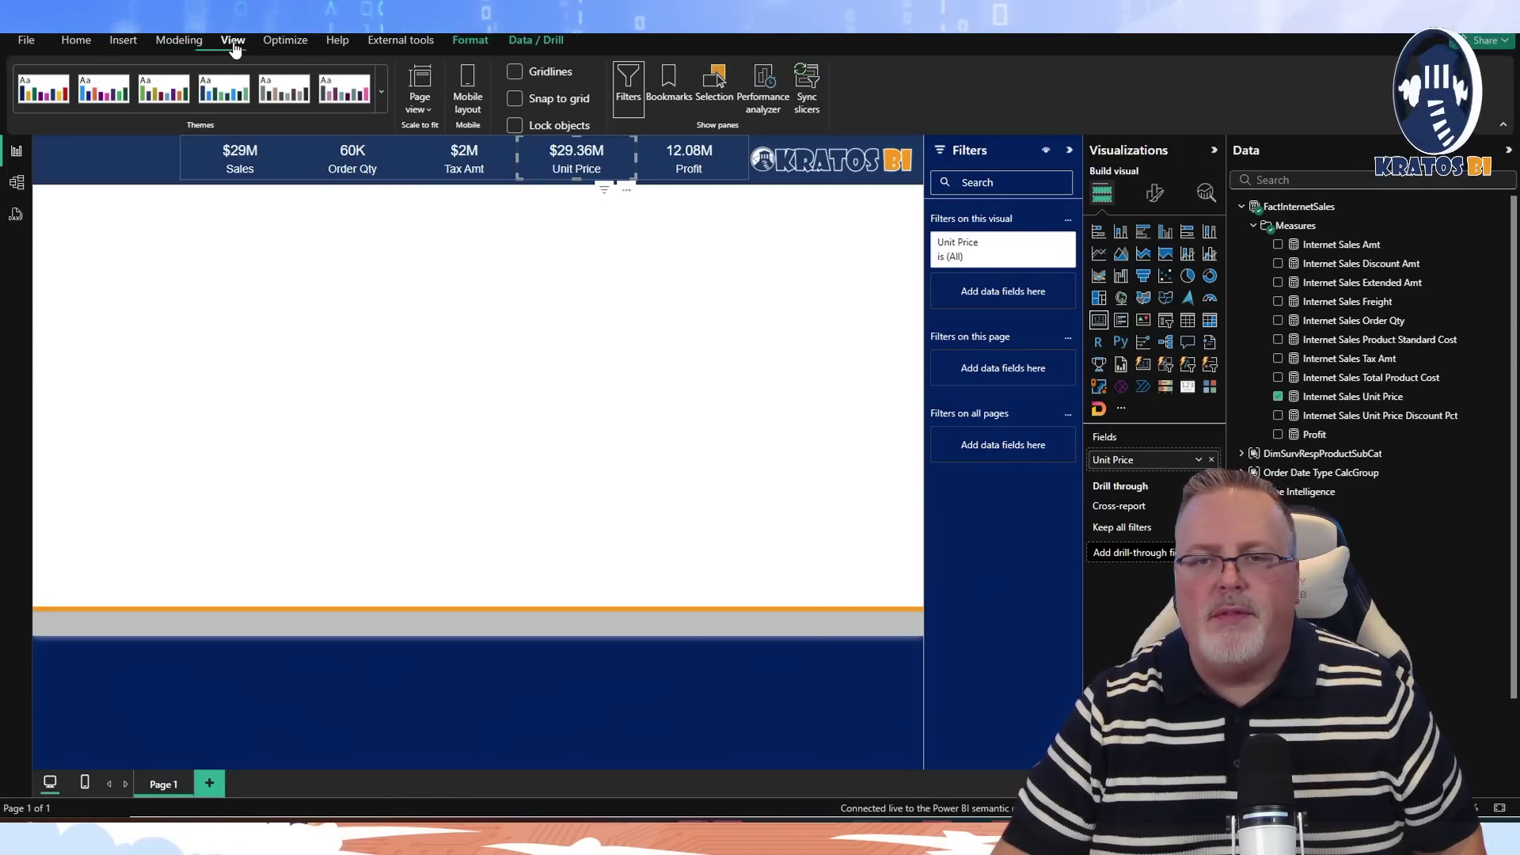
pyautogui.click(711, 89)
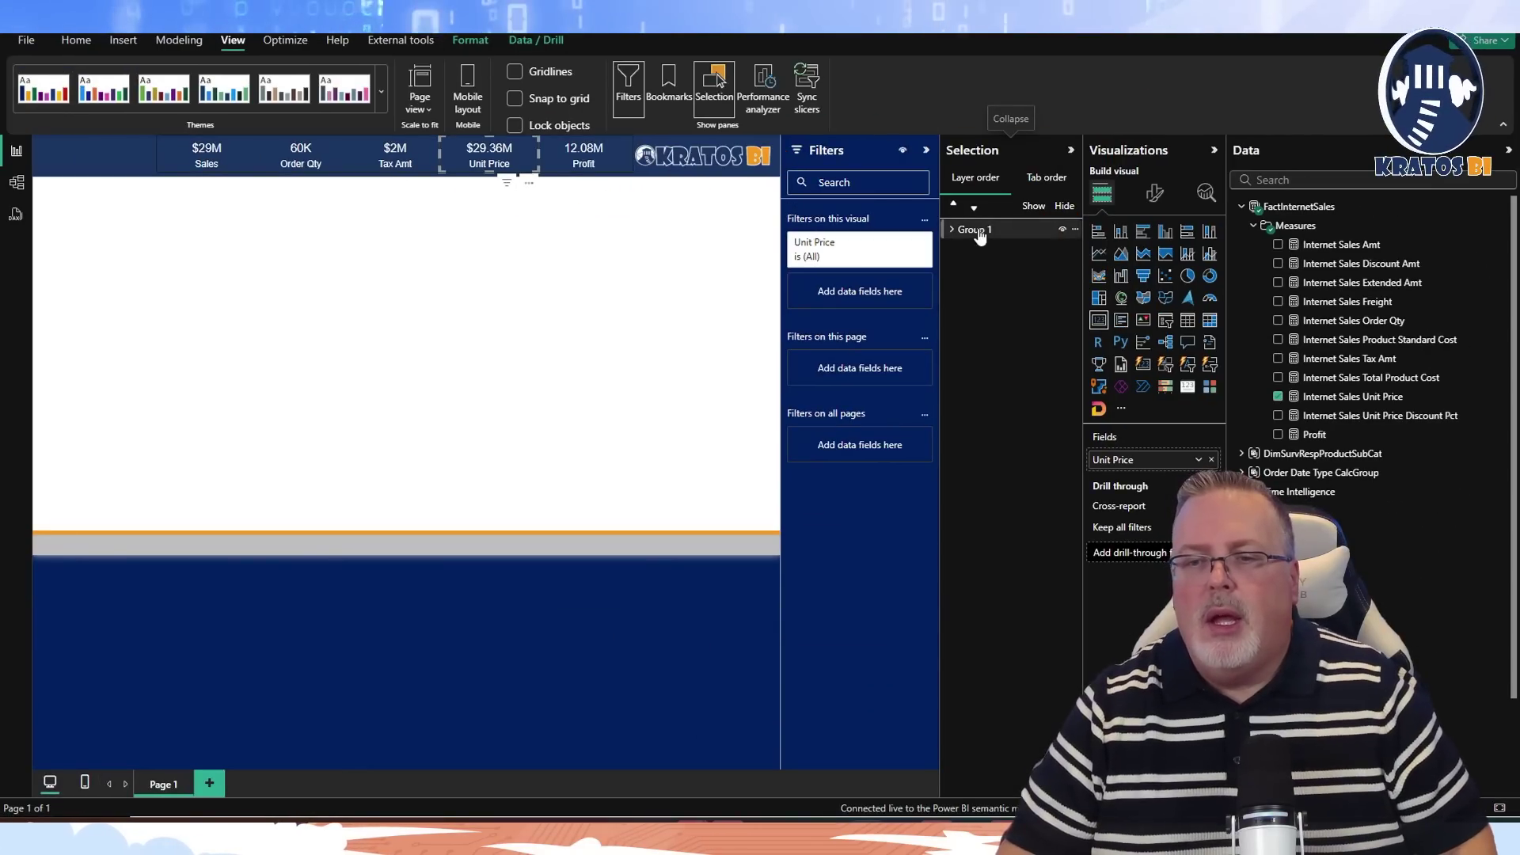
pyautogui.doubleClick(923, 258)
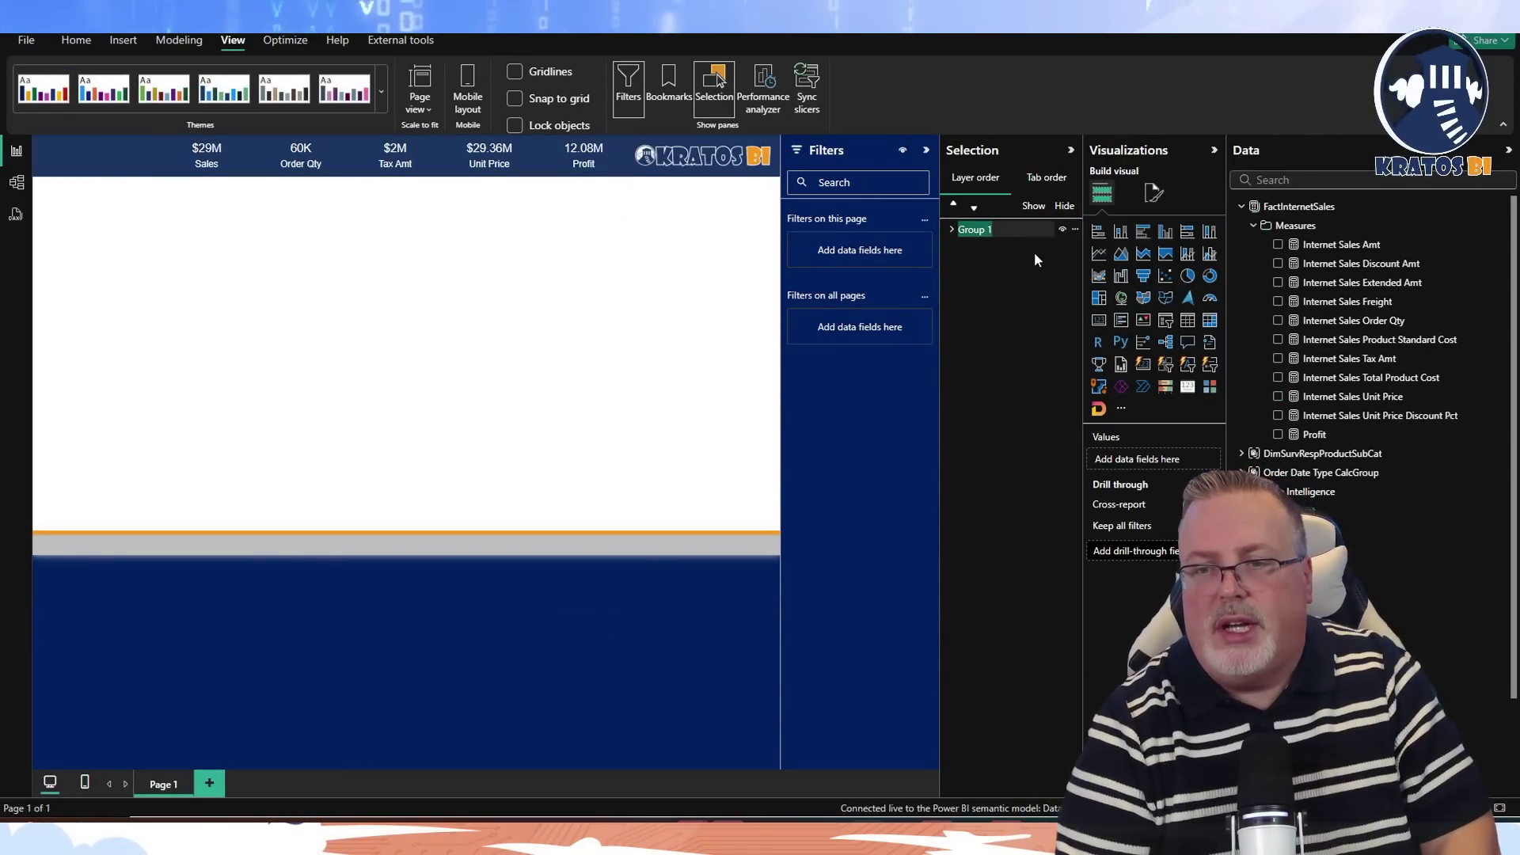
pyautogui.write('InternetSales')
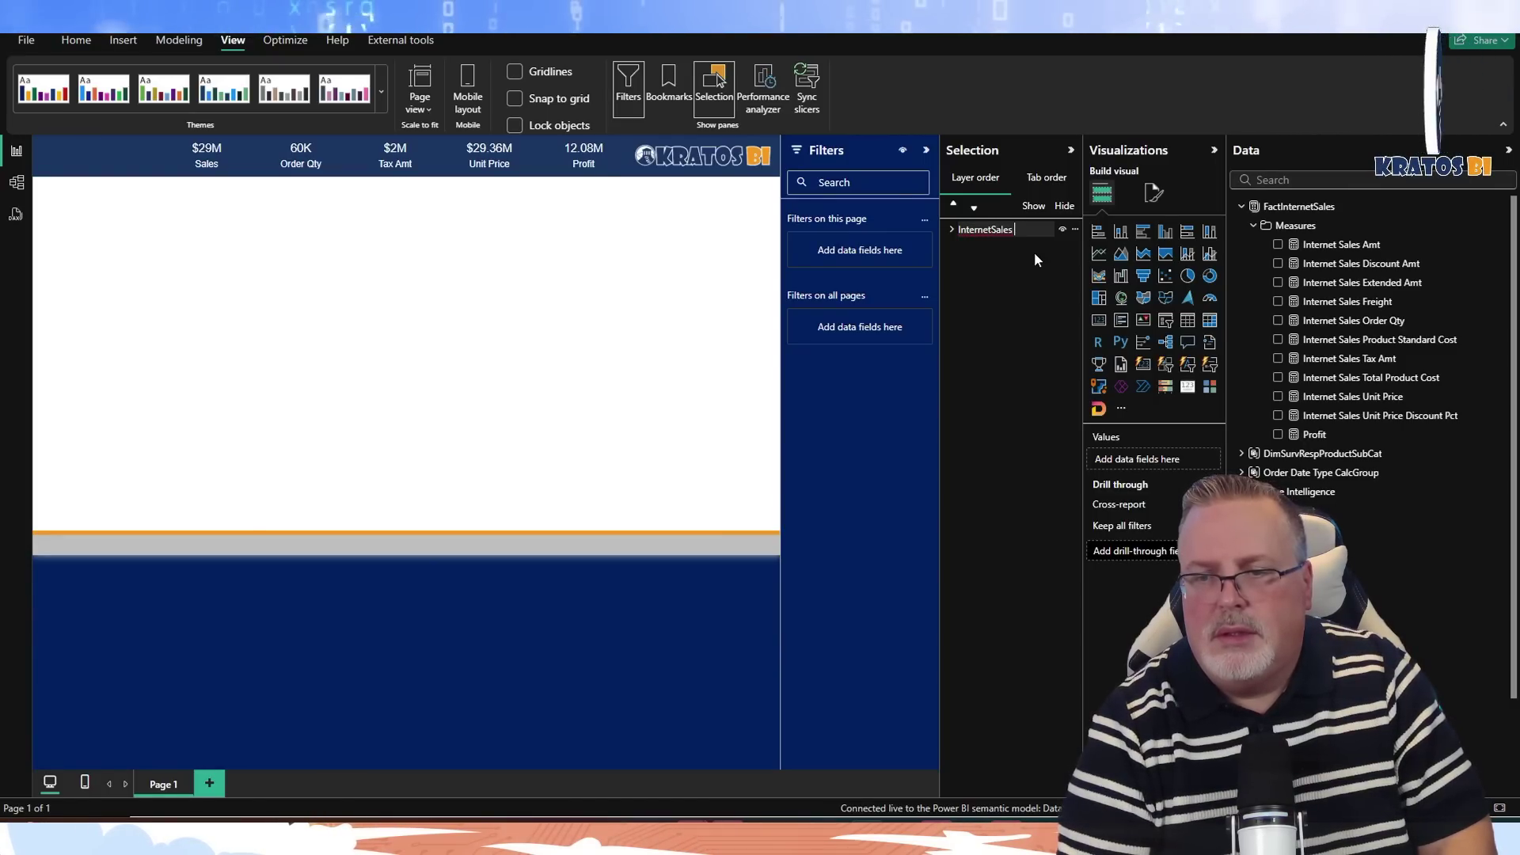
pyautogui.write(' KPIS')
pyautogui.press('Return')
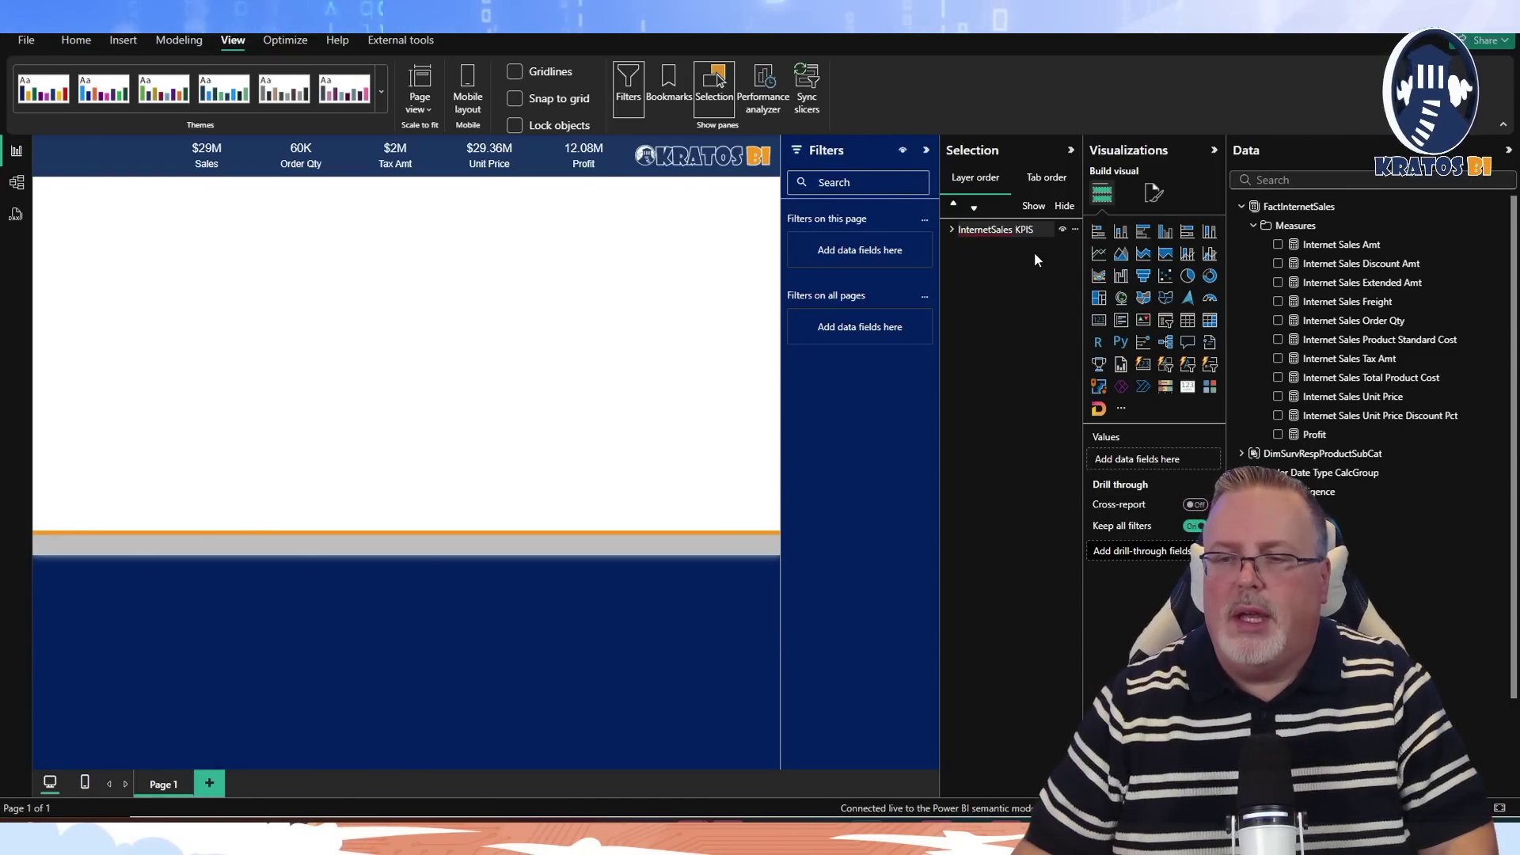
pyautogui.doubleClick(995, 231)
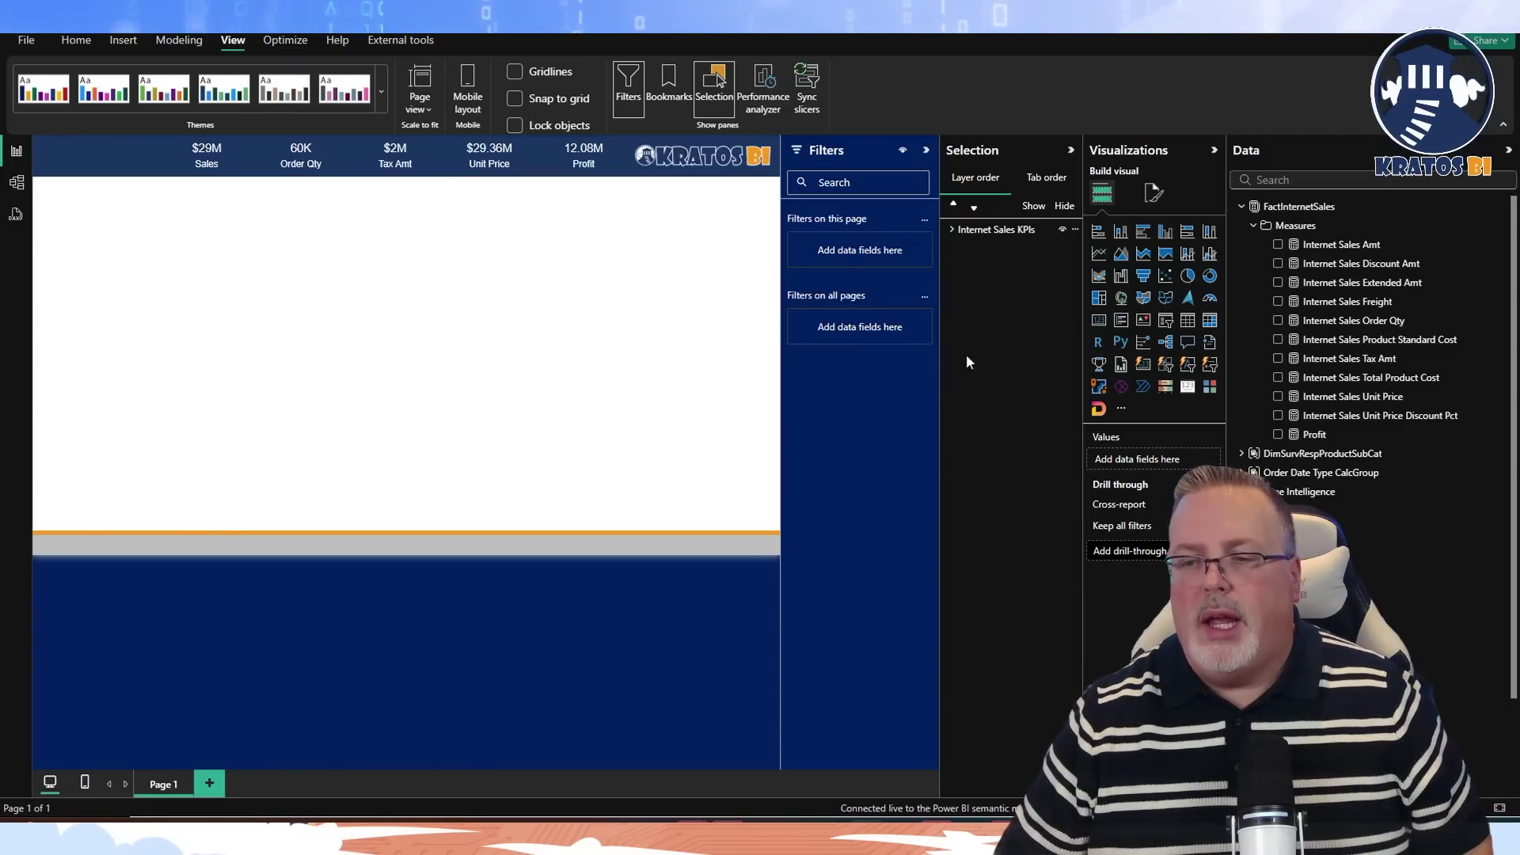
# Collapse the page filters and insert a scatter chart, enlarged to cover about the left two-thirds of the white area below the banner.
pyautogui.click(926, 151)
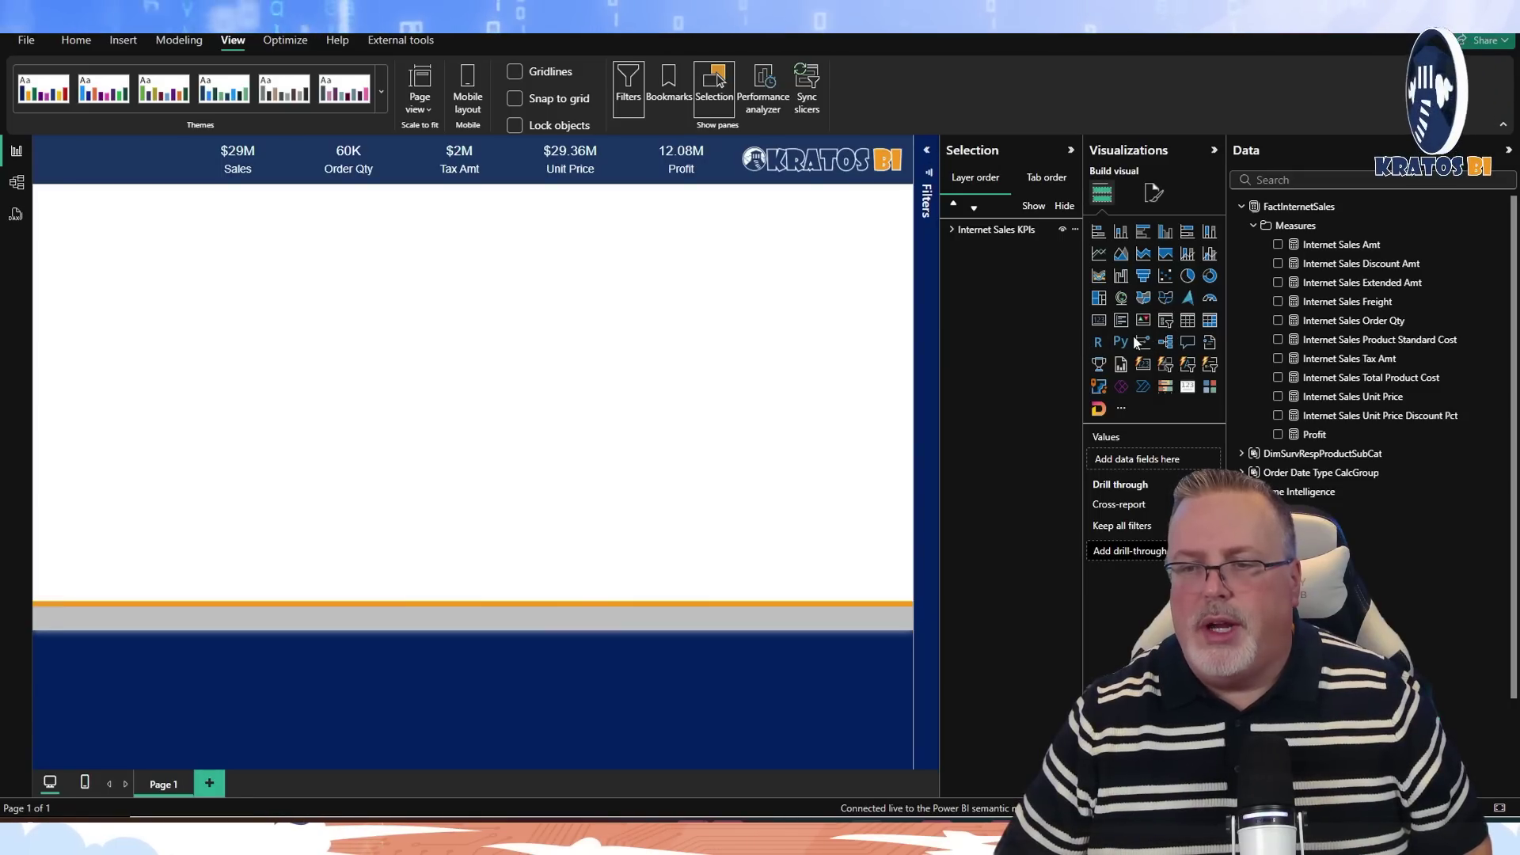
pyautogui.click(1165, 277)
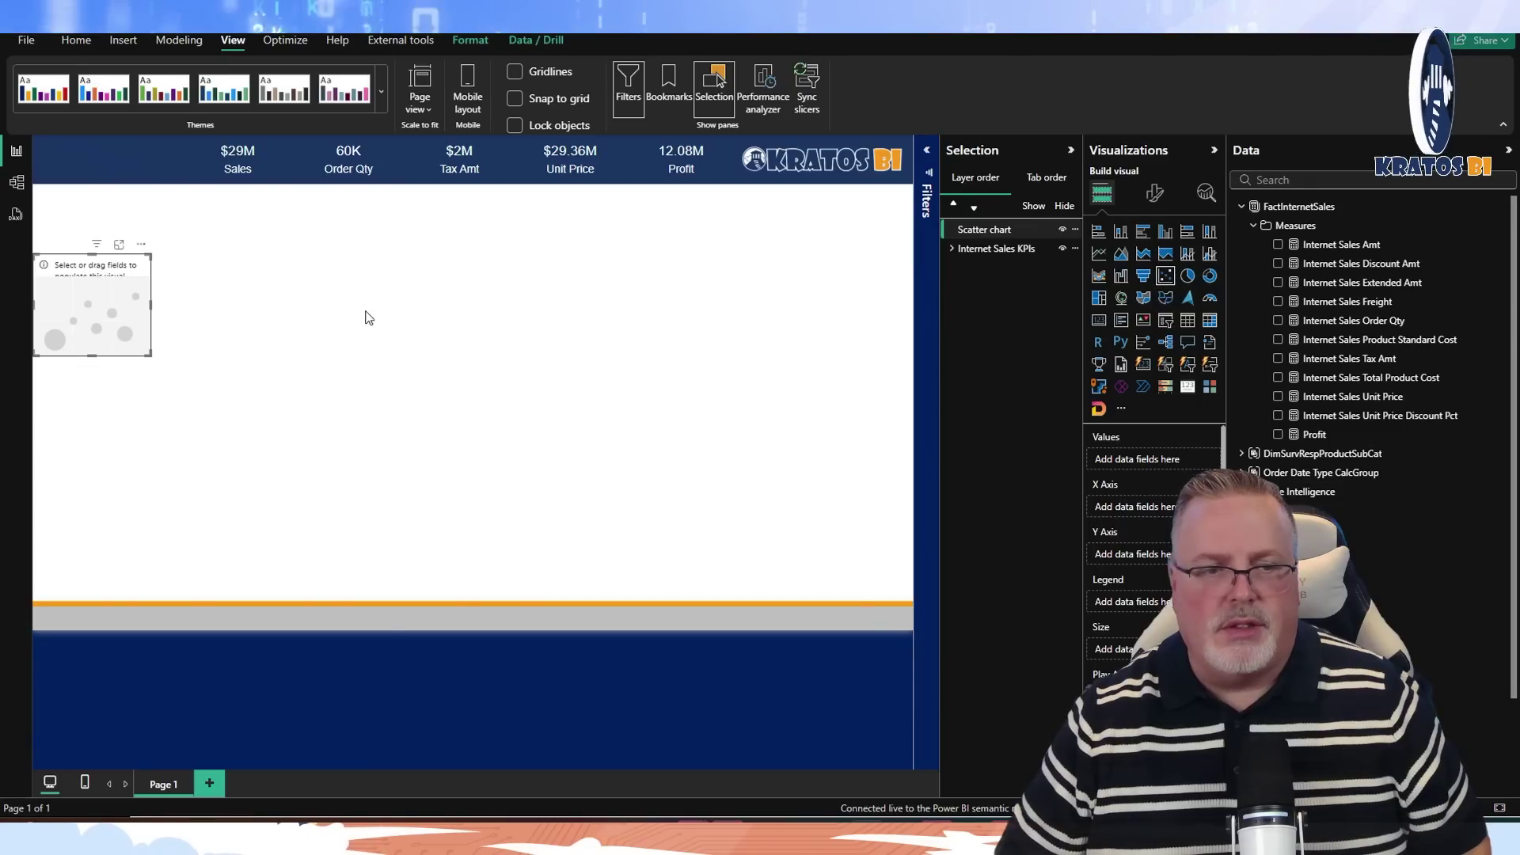
pyautogui.moveTo(107, 307); pyautogui.dragTo(666, 590)
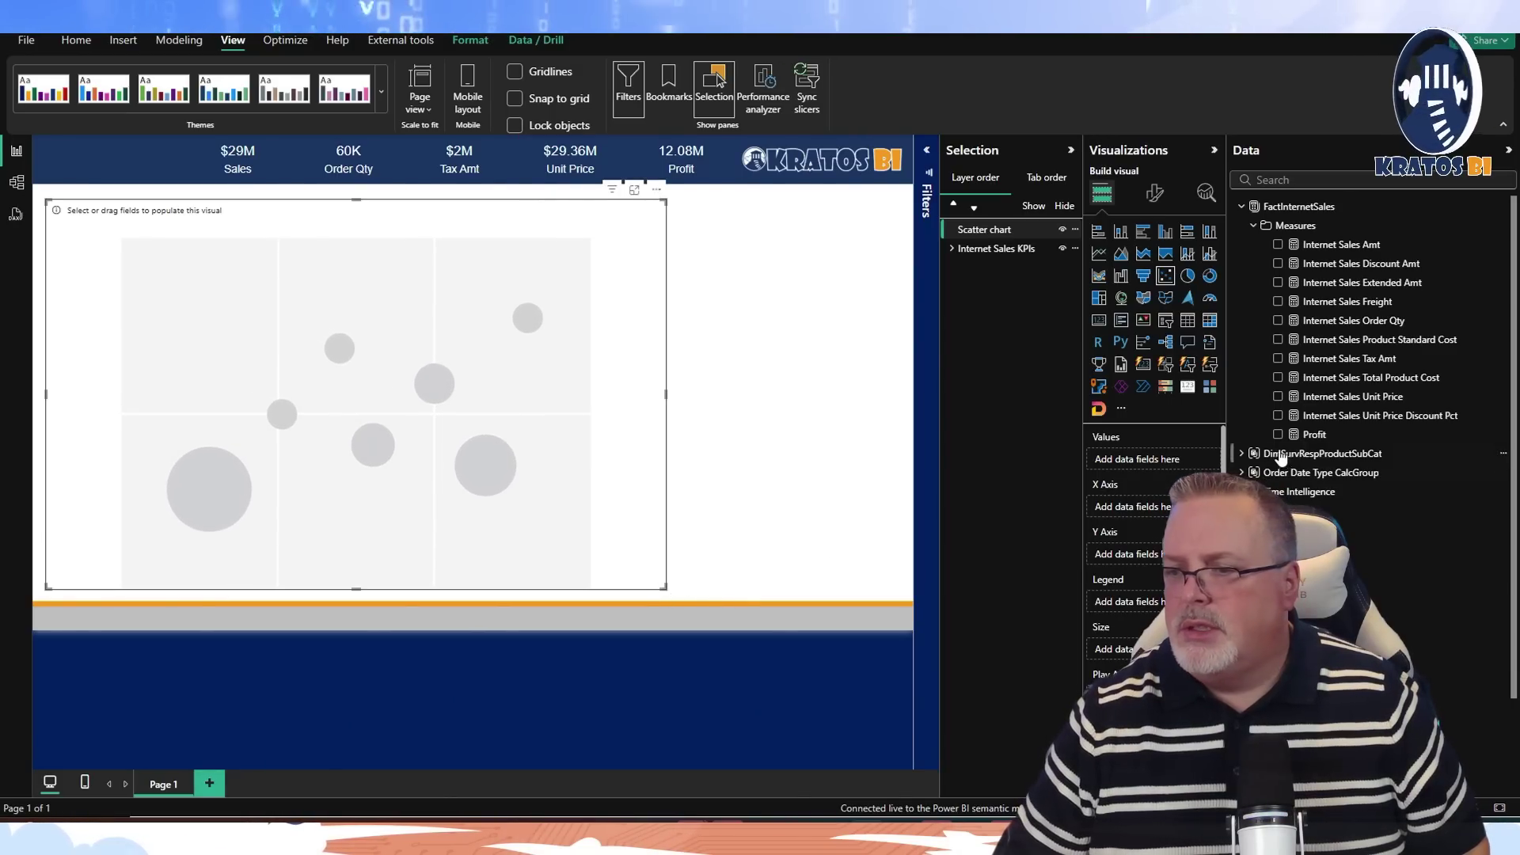
# Assign Internet Sales Amt to the scatter chart's X axis, Internet Sales Order Qty to its Y axis and Profit to its bubble size.
pyautogui.click(1277, 245)
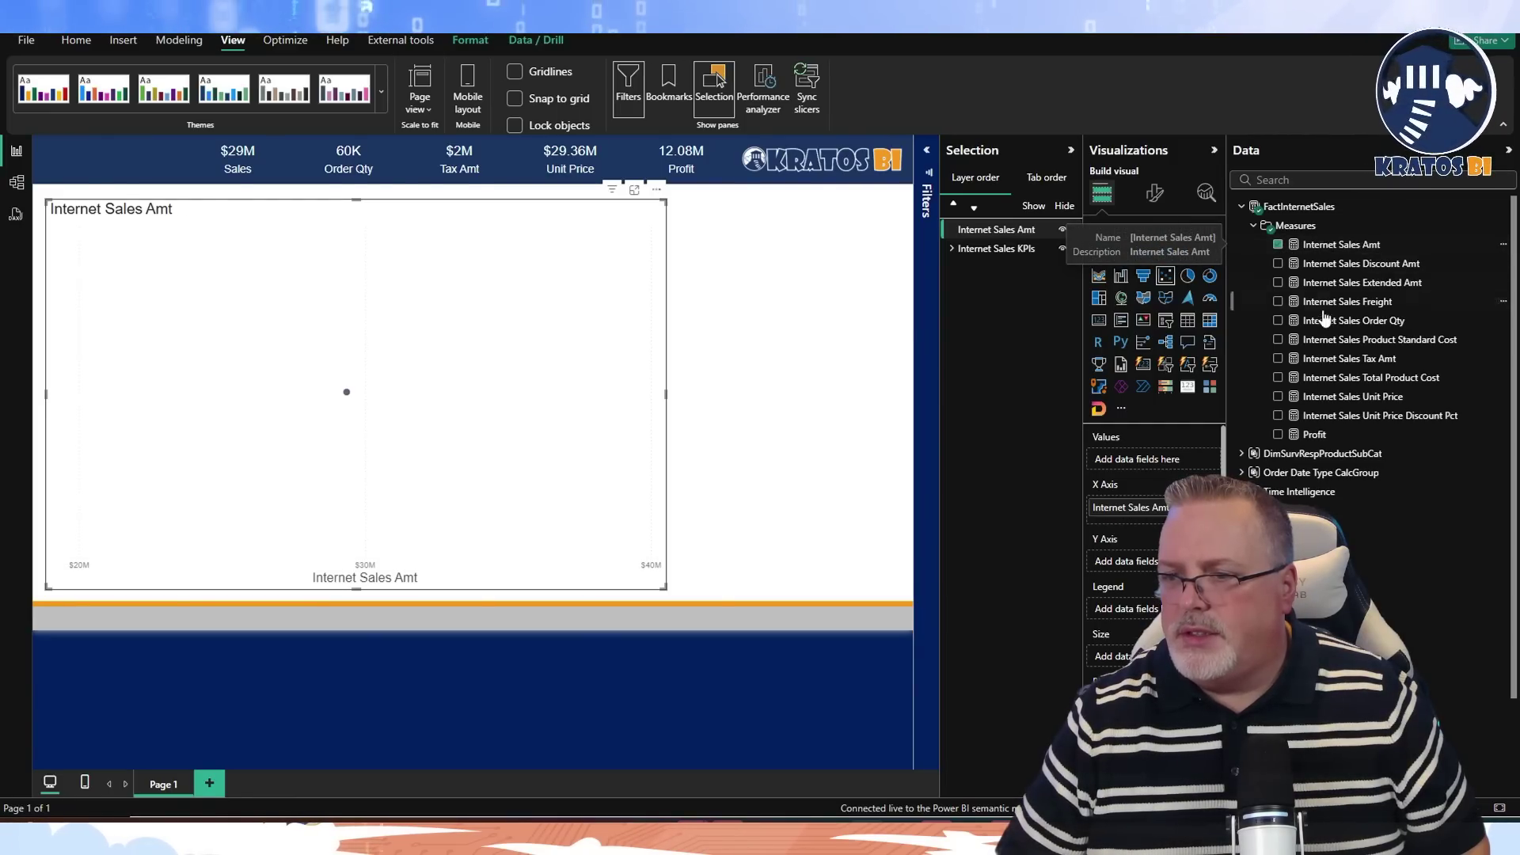
pyautogui.click(1279, 322)
pyautogui.moveTo(1310, 434); pyautogui.dragTo(1123, 657)
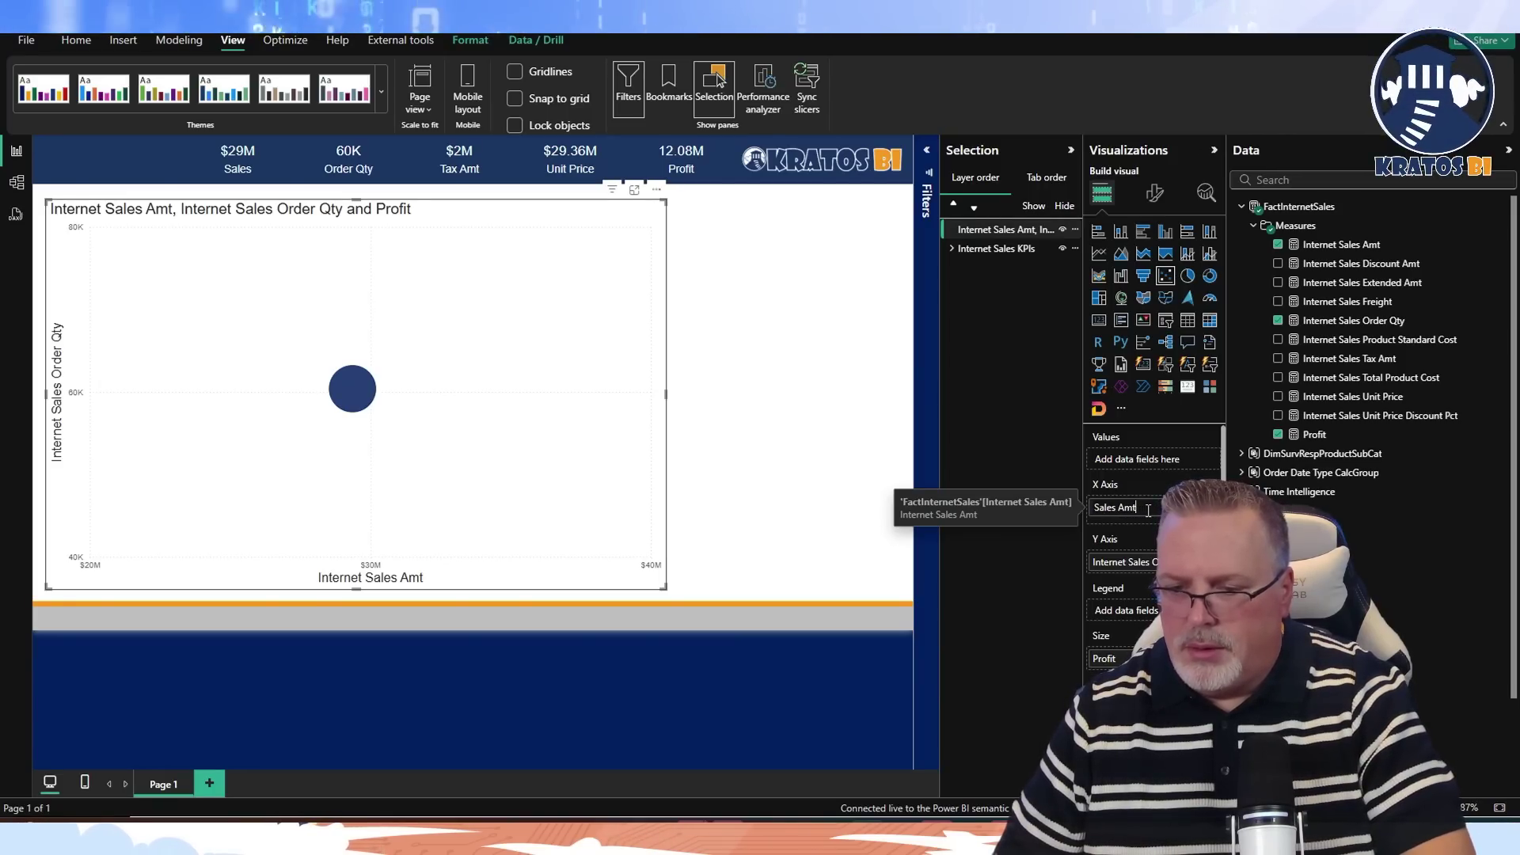
# Rename the scatter chart's X-axis field to Sales and its Y-axis field to Order Qty.
pyautogui.press('Return')
pyautogui.doubleClick(1140, 562)
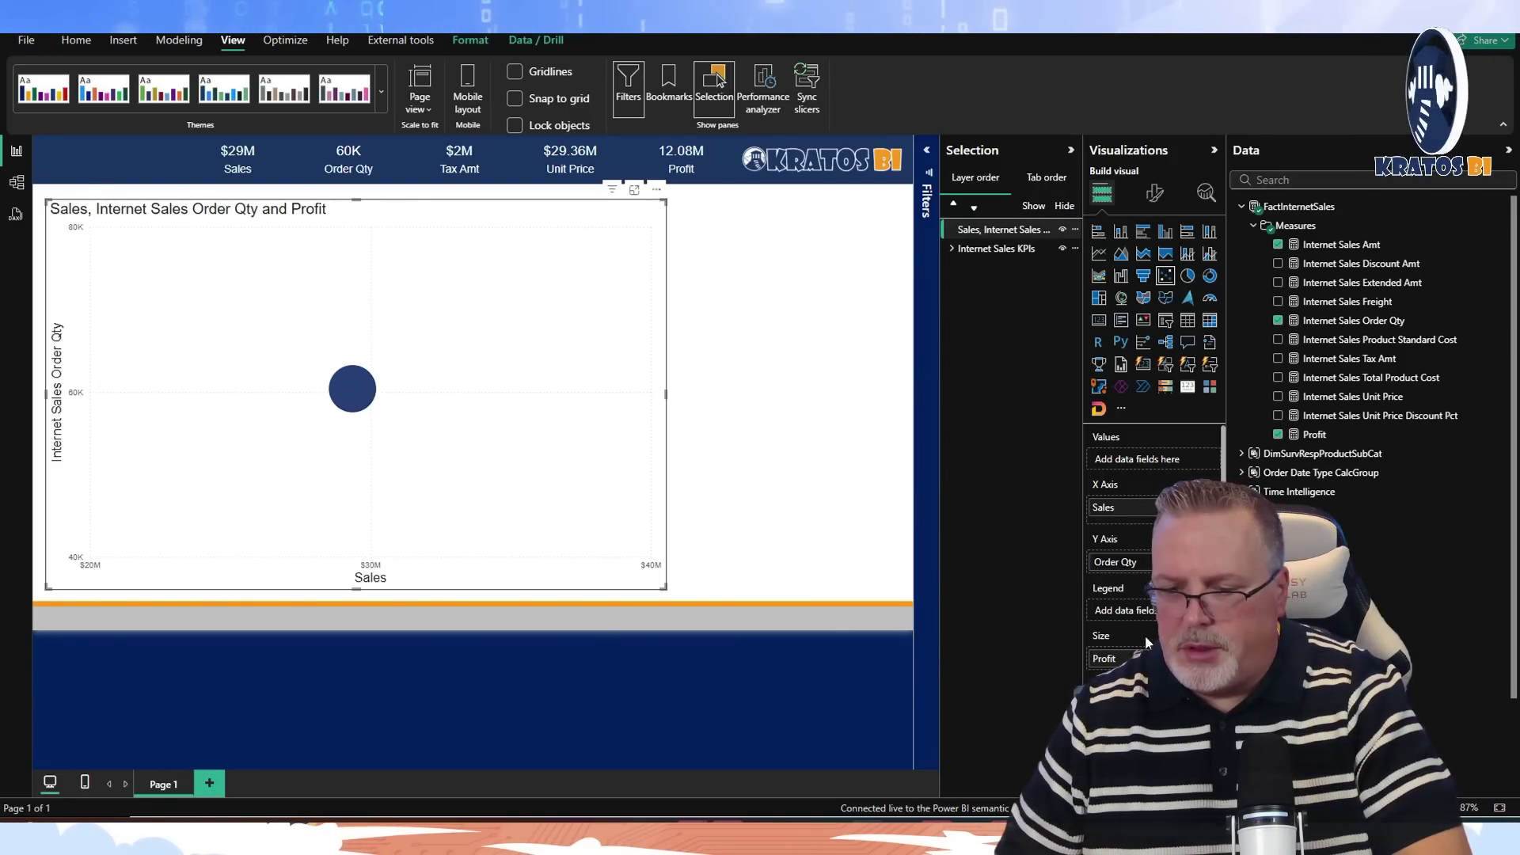
pyautogui.press('Return')
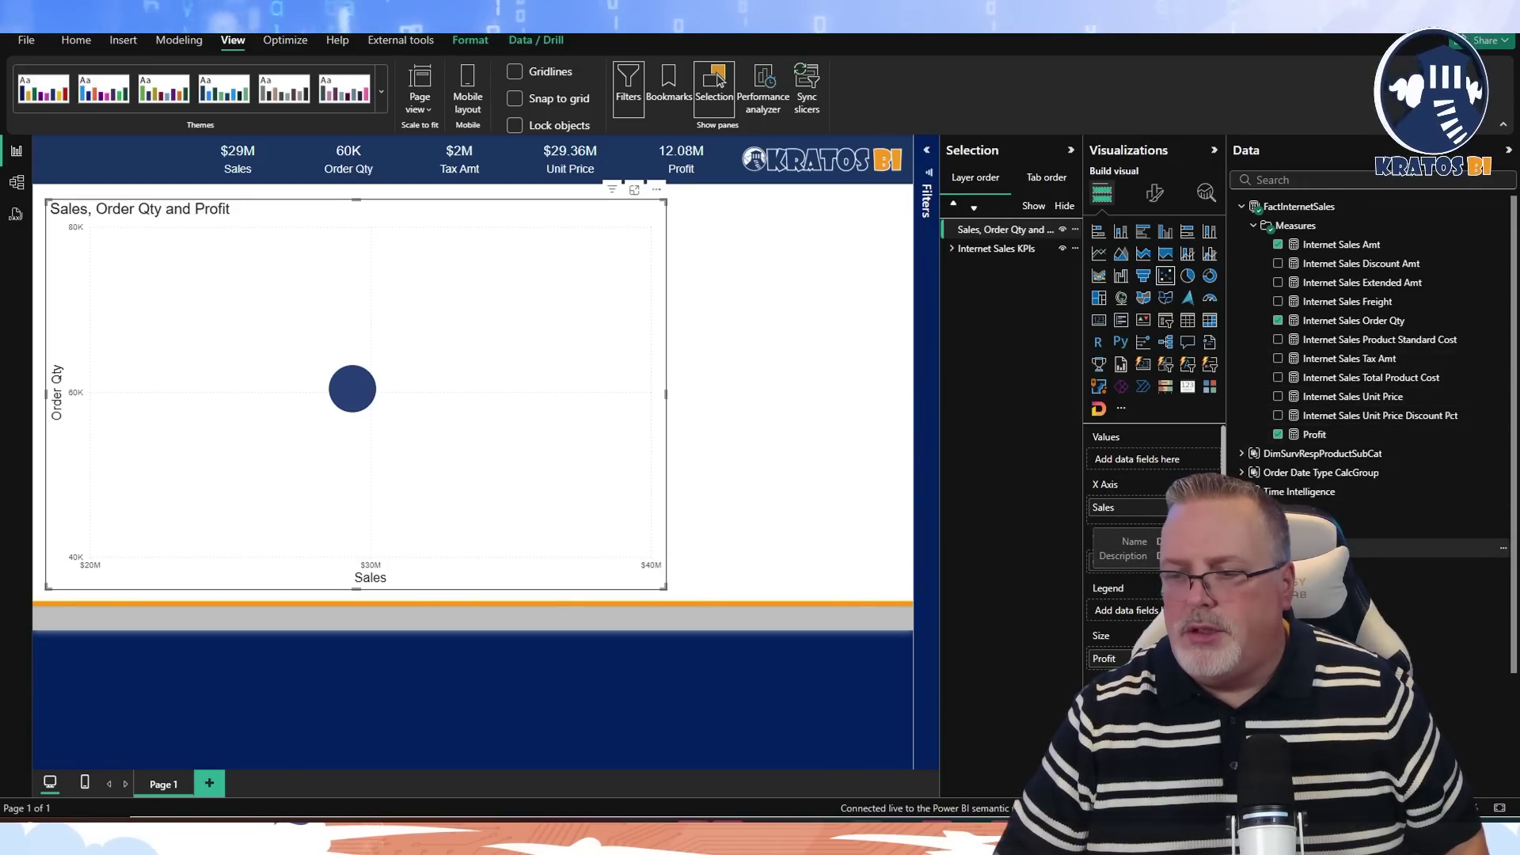
# Add the customer LastName field as the scatter chart's values to plot one bubble per last name.
pyautogui.scroll(-3, 1377, 507)
pyautogui.scroll(-8, 1377, 495)
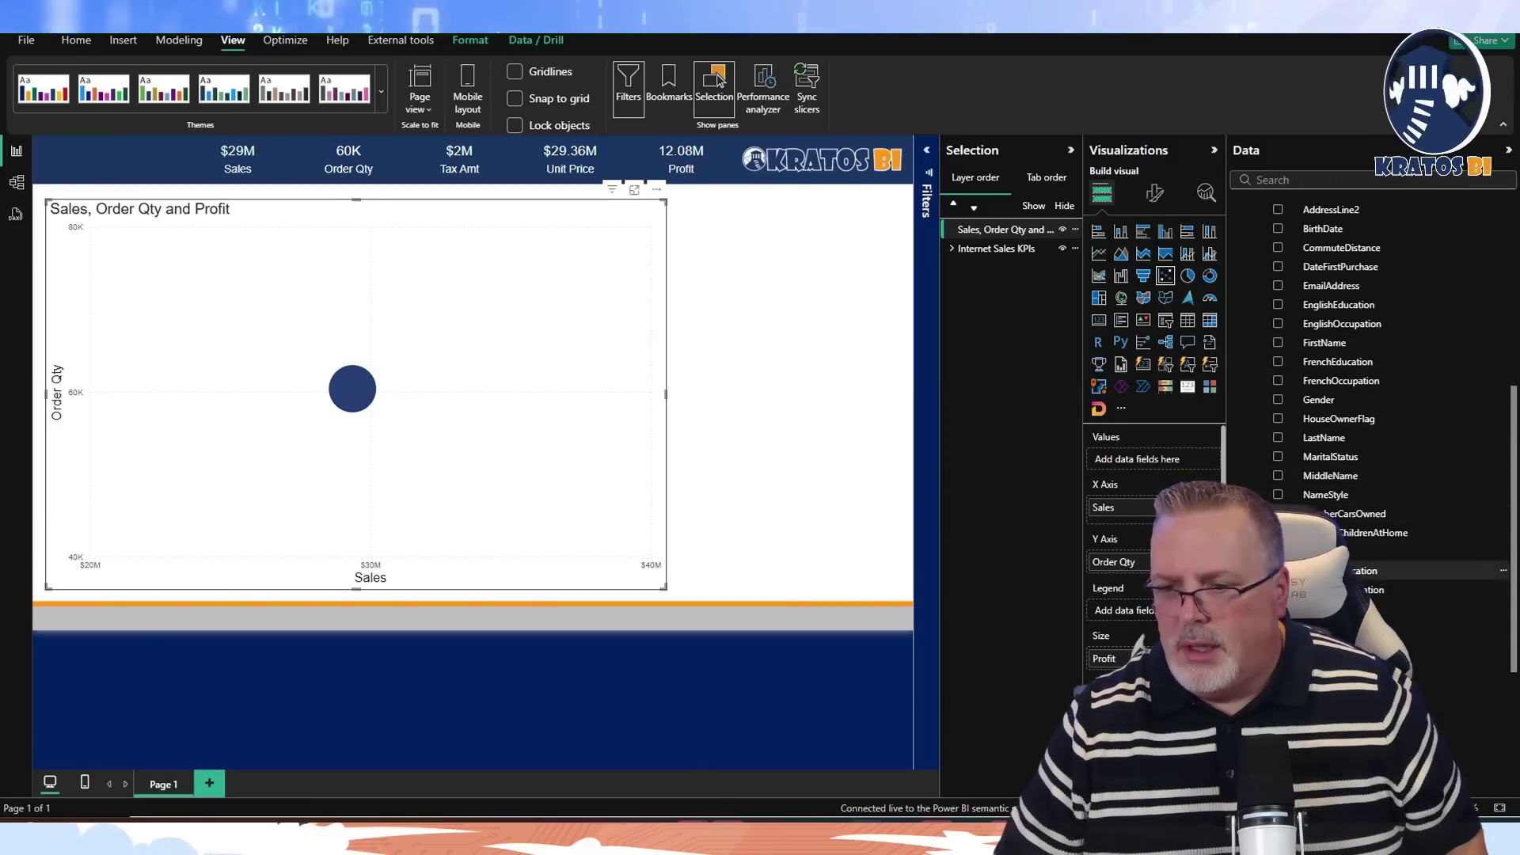
pyautogui.moveTo(1165, 470); pyautogui.dragTo(1146, 458)
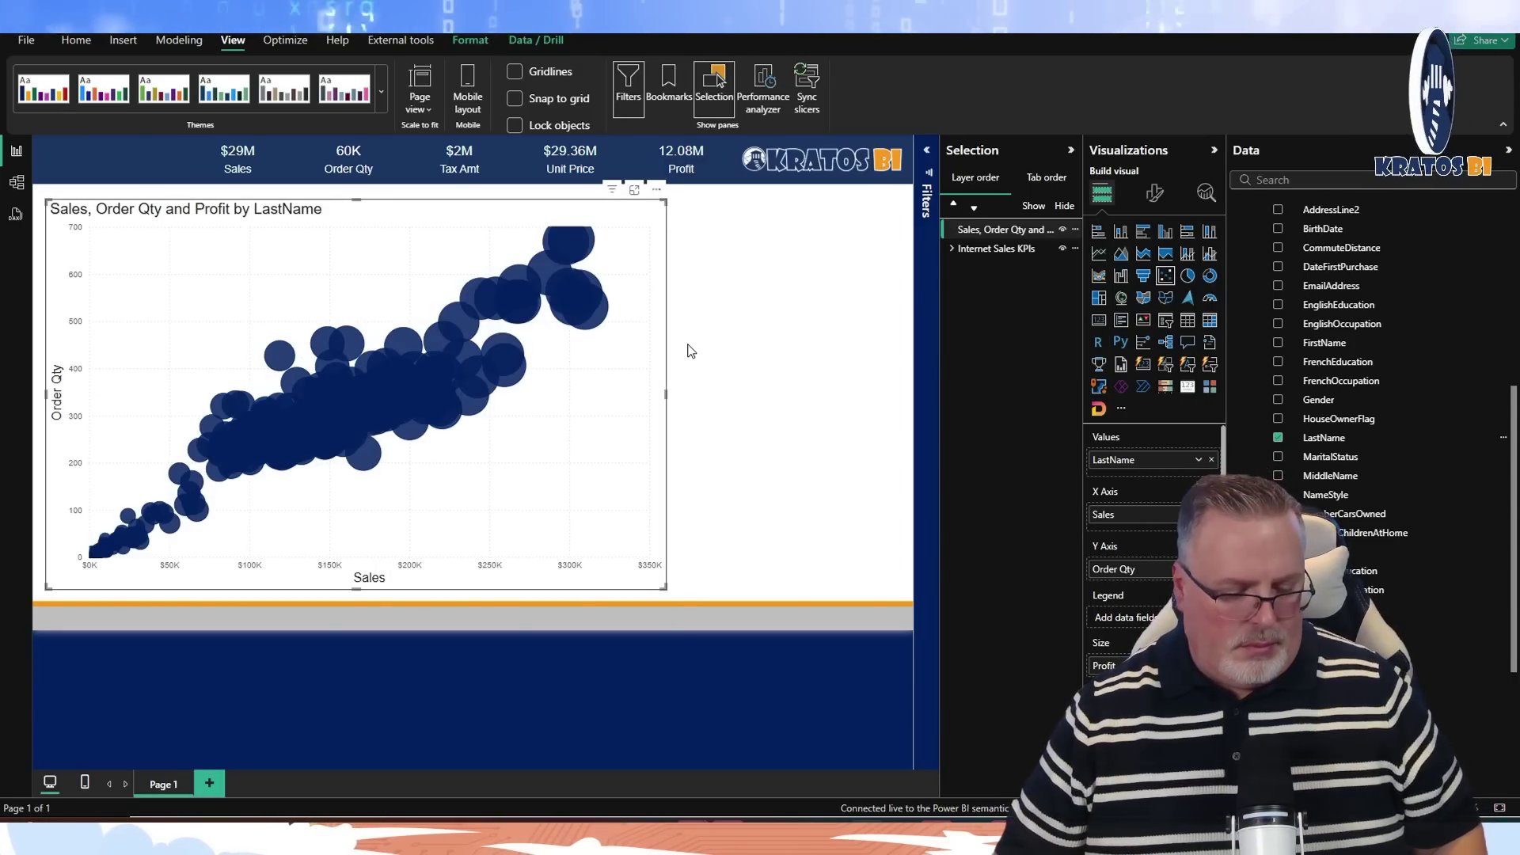
# Duplicate the scatter chart and narrow the copy to fill the white space right of the original.
pyautogui.hotkey('ctrl', 'v')
pyautogui.moveTo(641, 387); pyautogui.dragTo(850, 374)
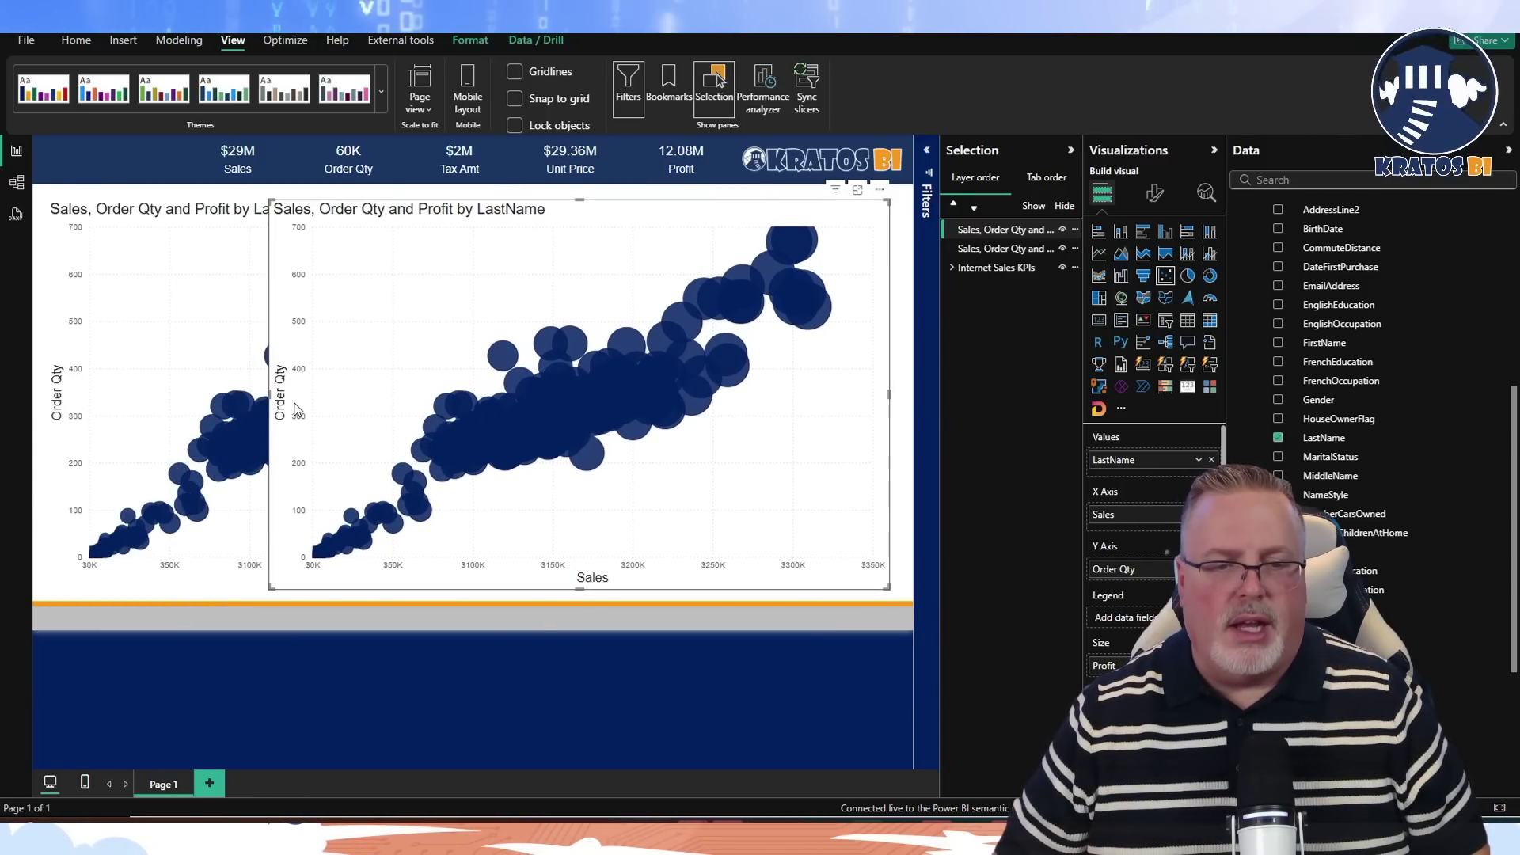
pyautogui.moveTo(266, 400); pyautogui.dragTo(681, 380)
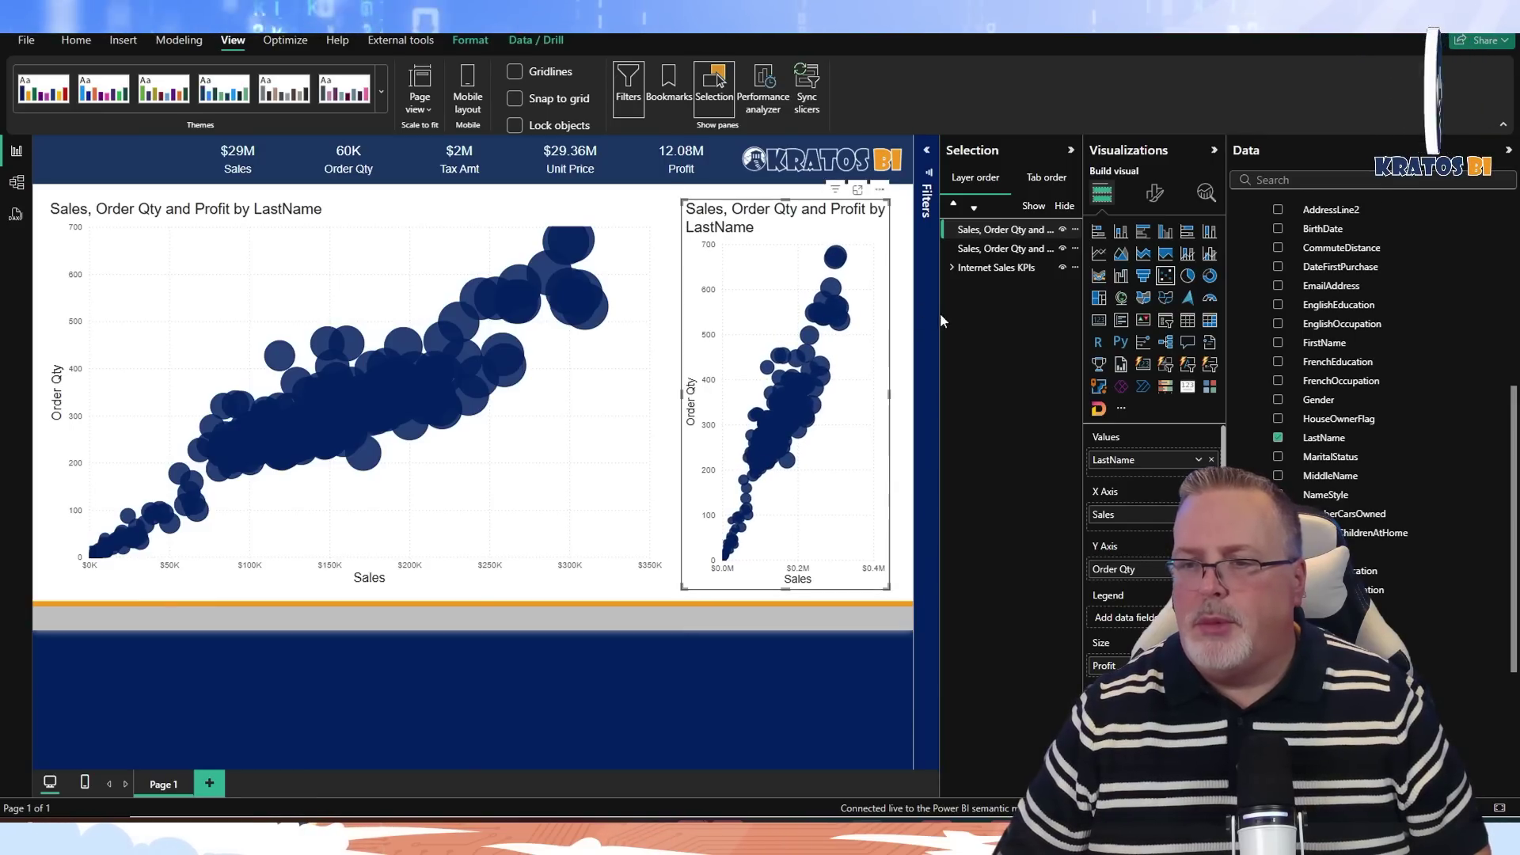
# Convert the narrow scatter chart copy to a funnel chart and replace its LastName category with EnglishEducation.
pyautogui.click(1142, 277)
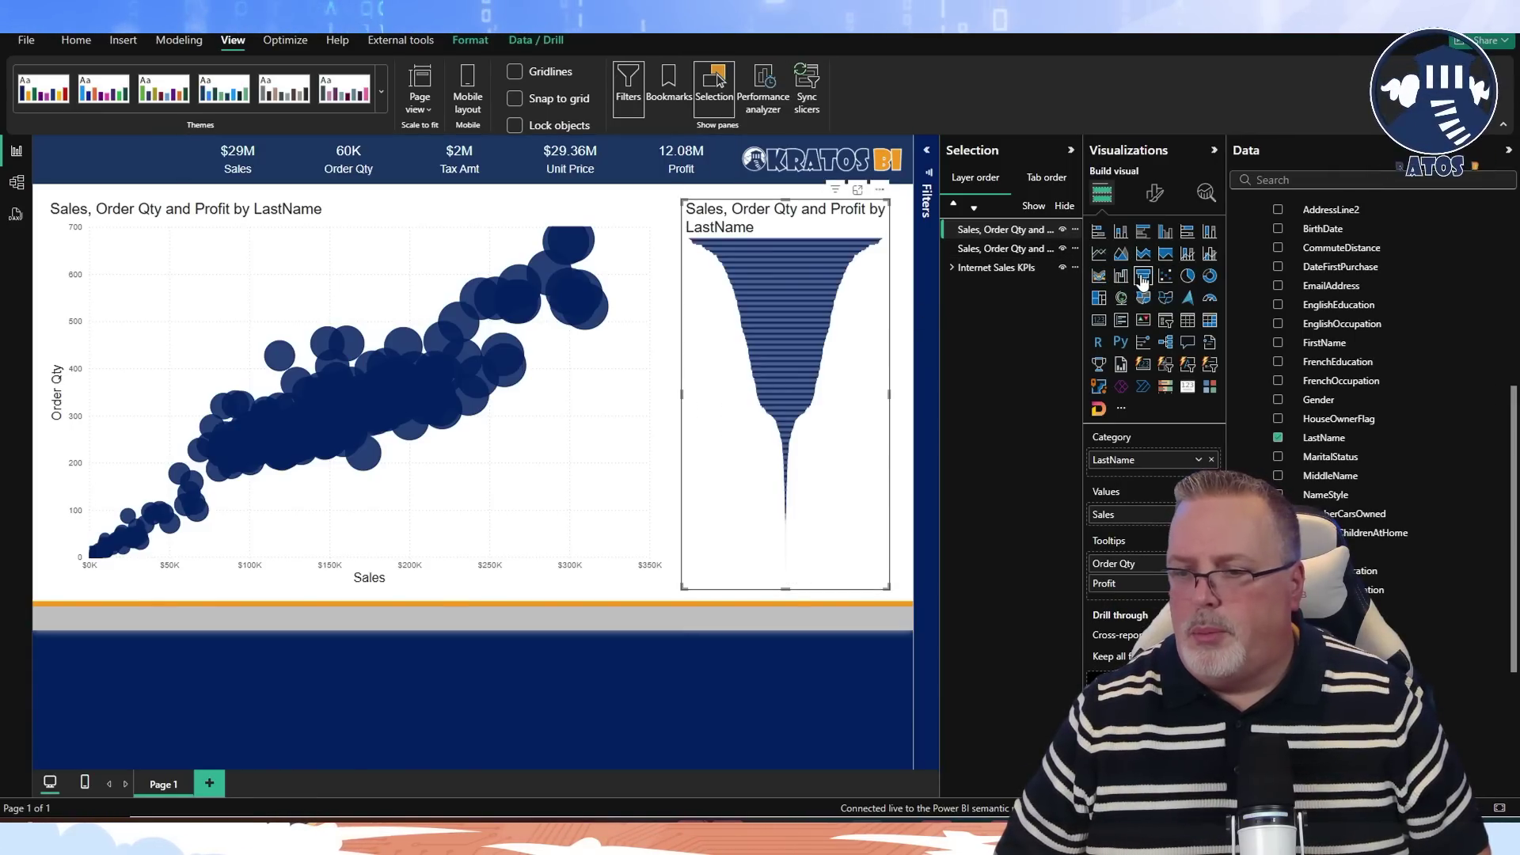
pyautogui.click(1211, 459)
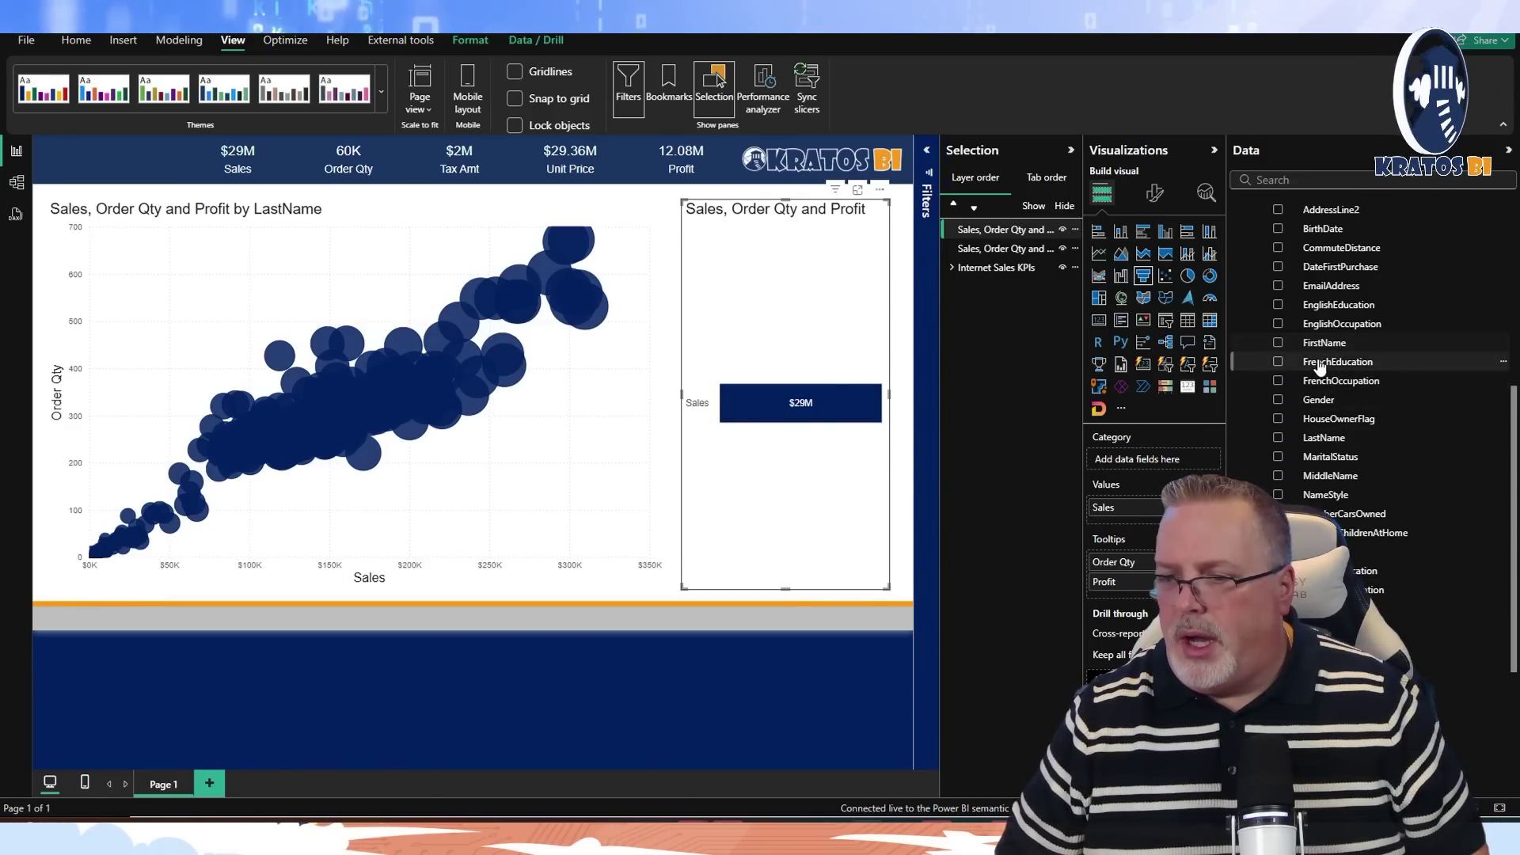
pyautogui.moveTo(1316, 305); pyautogui.dragTo(1180, 458)
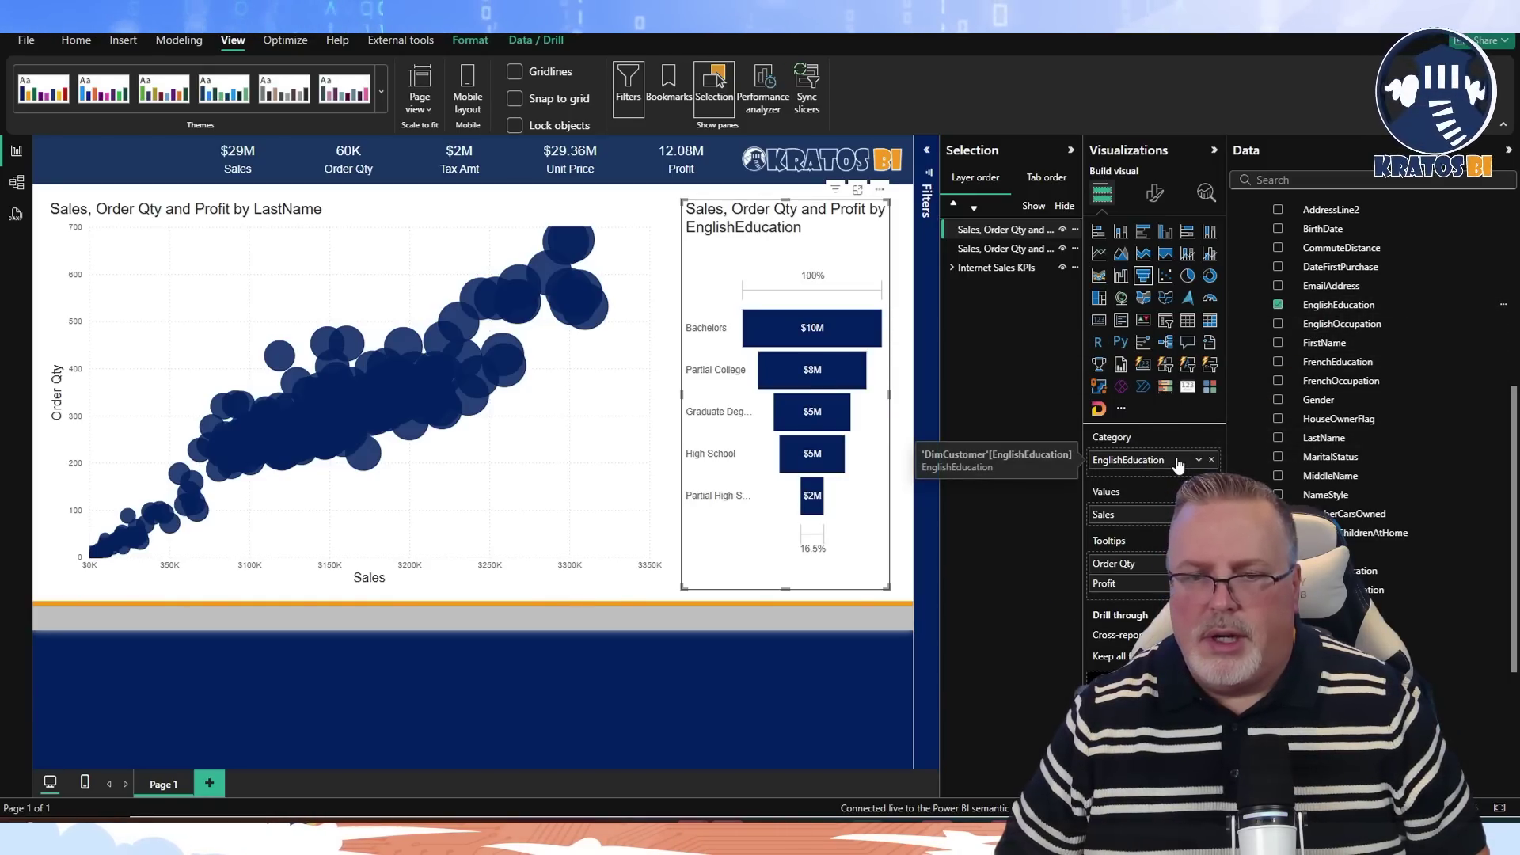
# Check cross-filtering by selecting the Bachelors, Partial College and graduate degree bars of the funnel chart in turn.
pyautogui.click(845, 346)
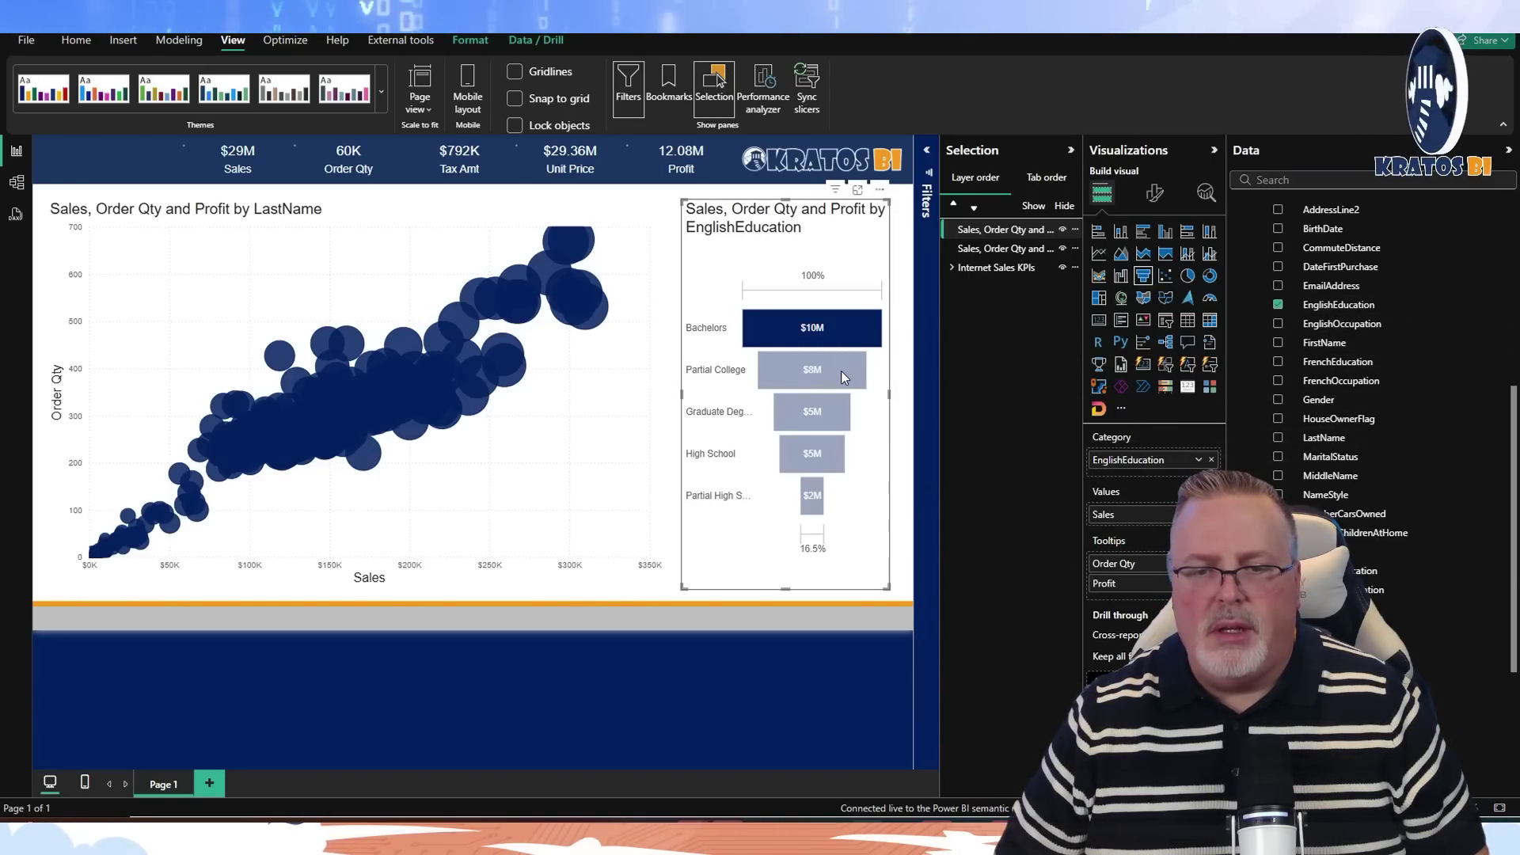
pyautogui.moveTo(841, 372)
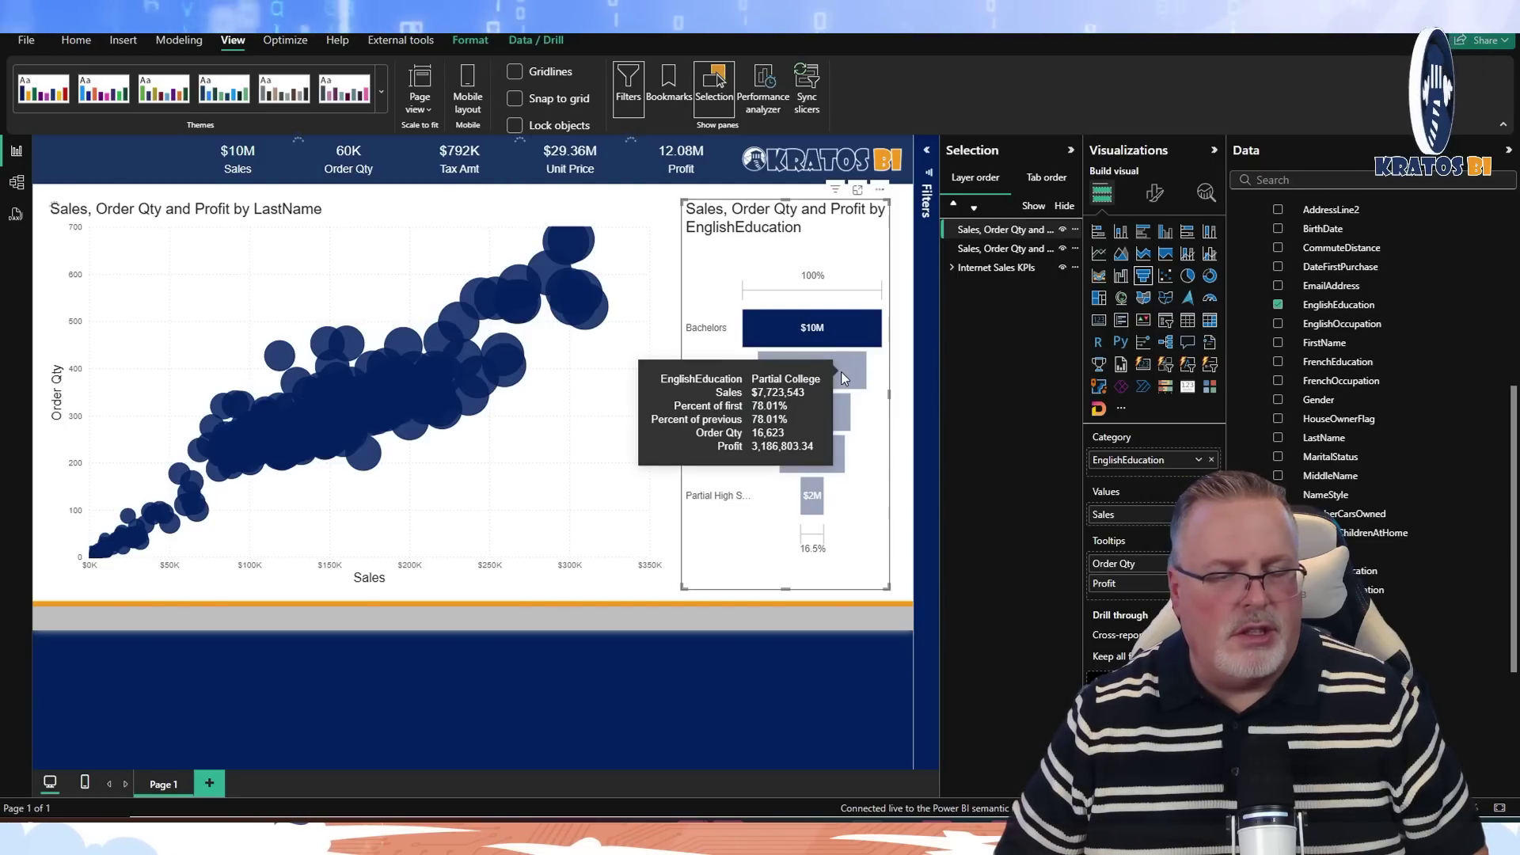
pyautogui.click(840, 372)
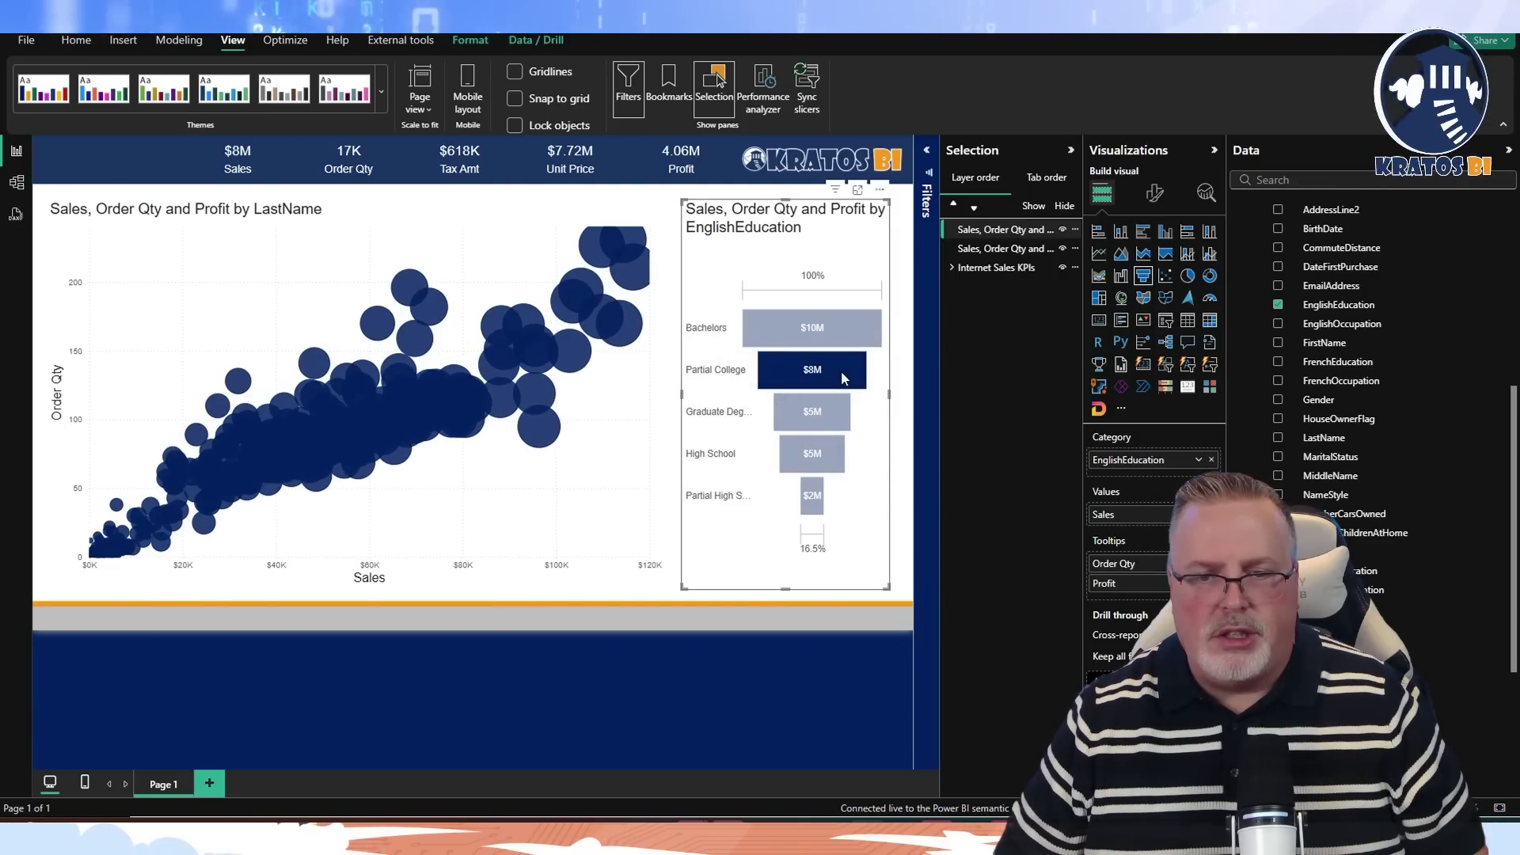
pyautogui.click(820, 411)
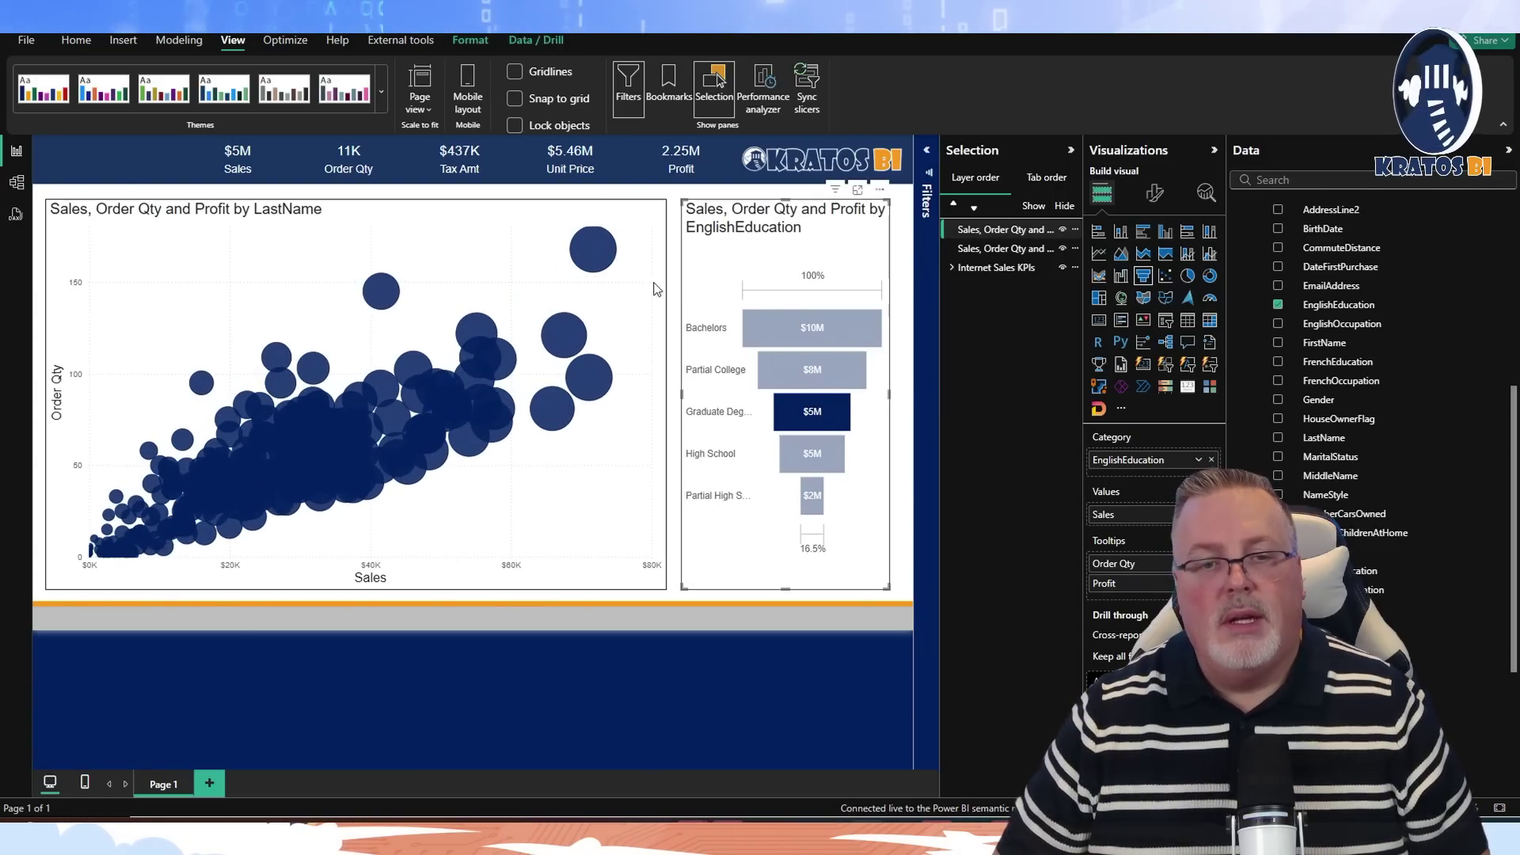
# Shorten the scatter and funnel charts equally from their upper edges, leaving a blank strip below the KPI banner.
pyautogui.click(653, 228)
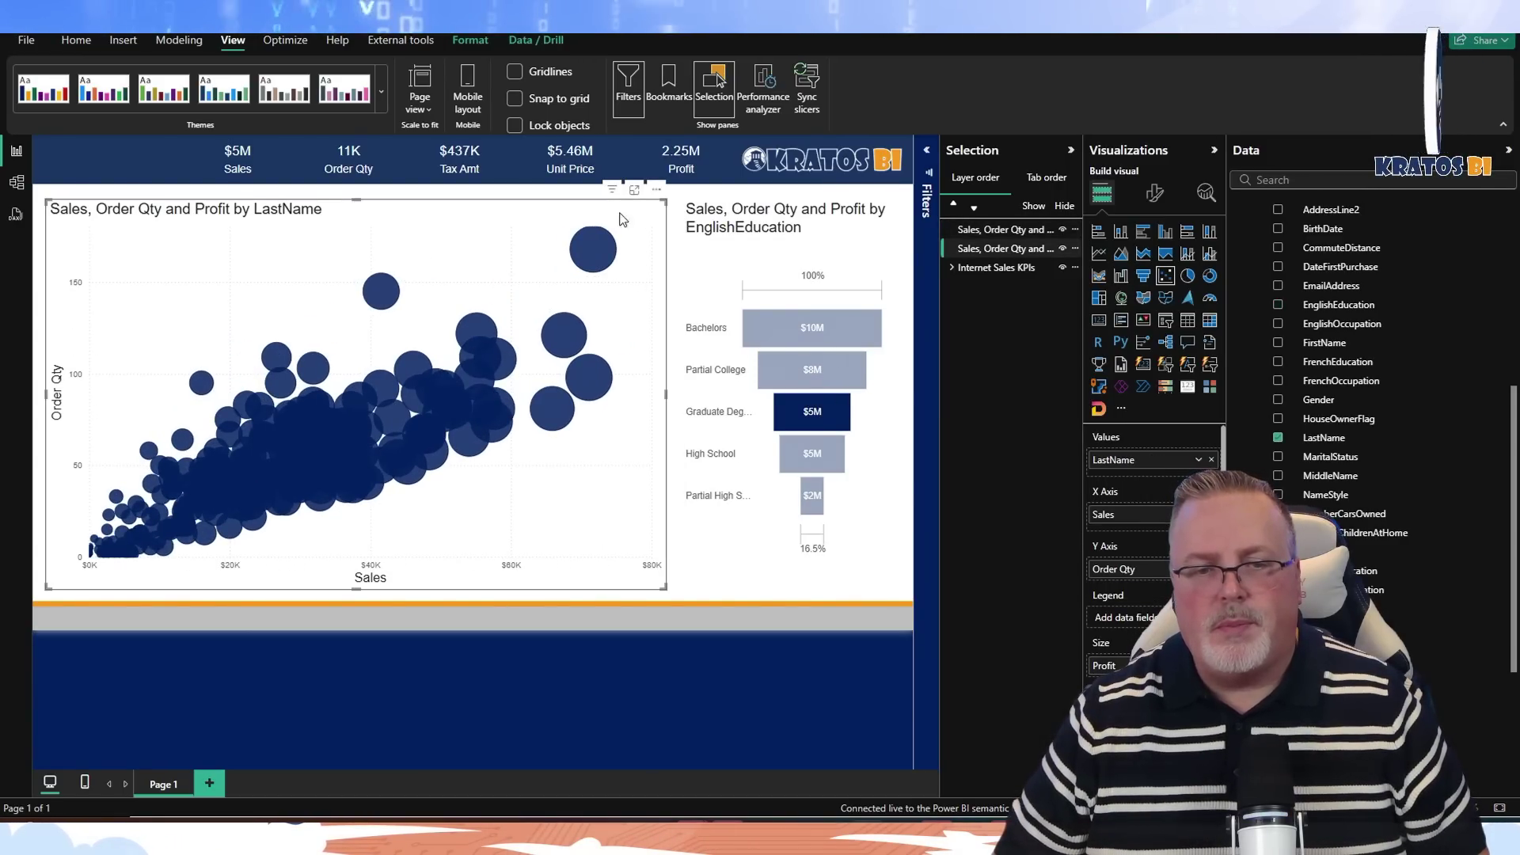
pyautogui.moveTo(356, 200); pyautogui.dragTo(356, 241)
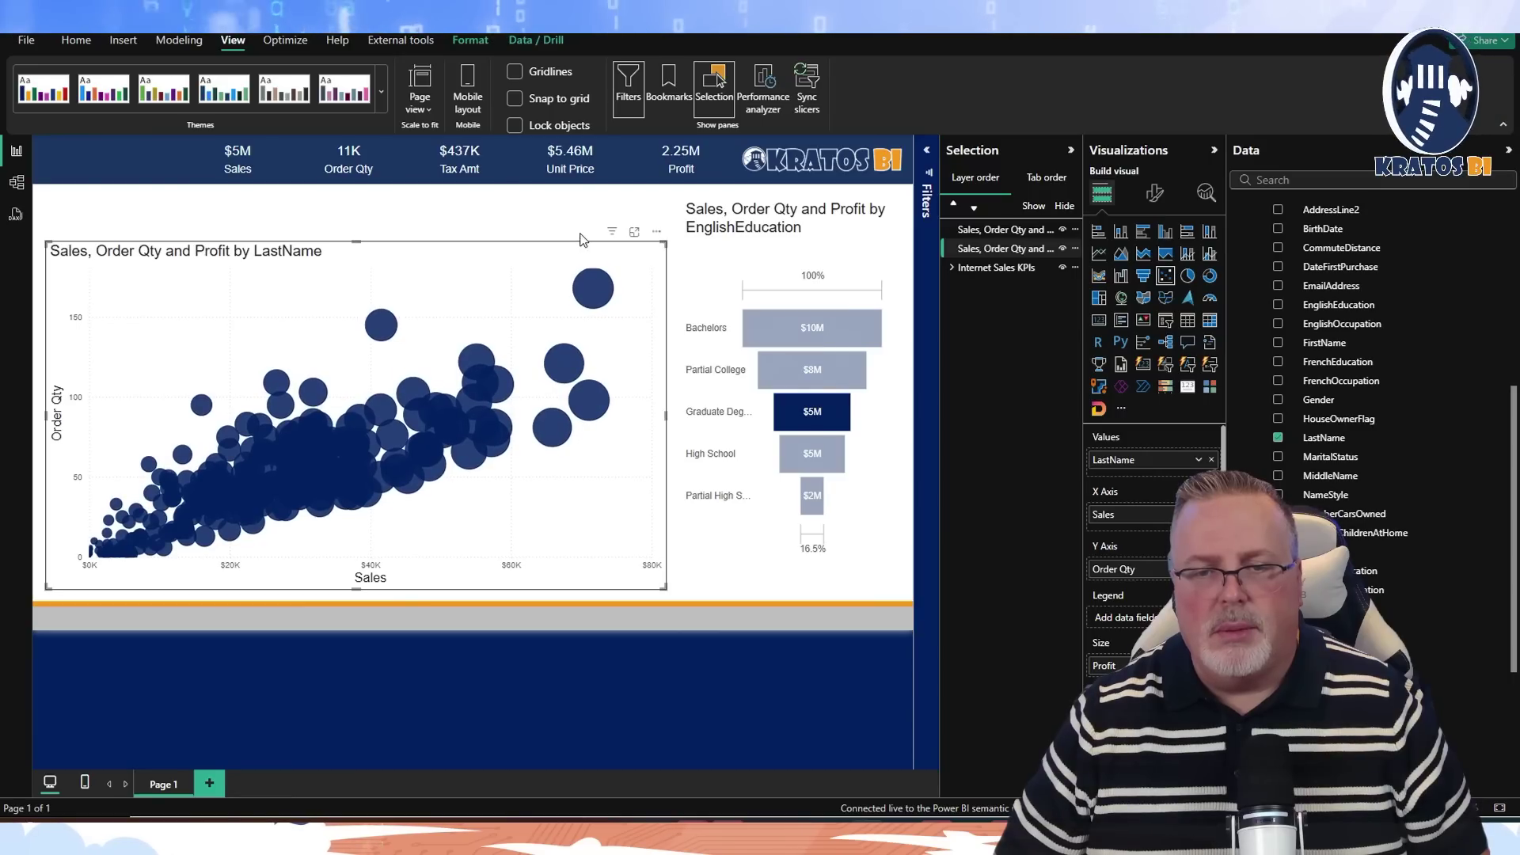
pyautogui.click(783, 214)
pyautogui.moveTo(783, 200); pyautogui.dragTo(782, 249)
pyautogui.click(467, 216)
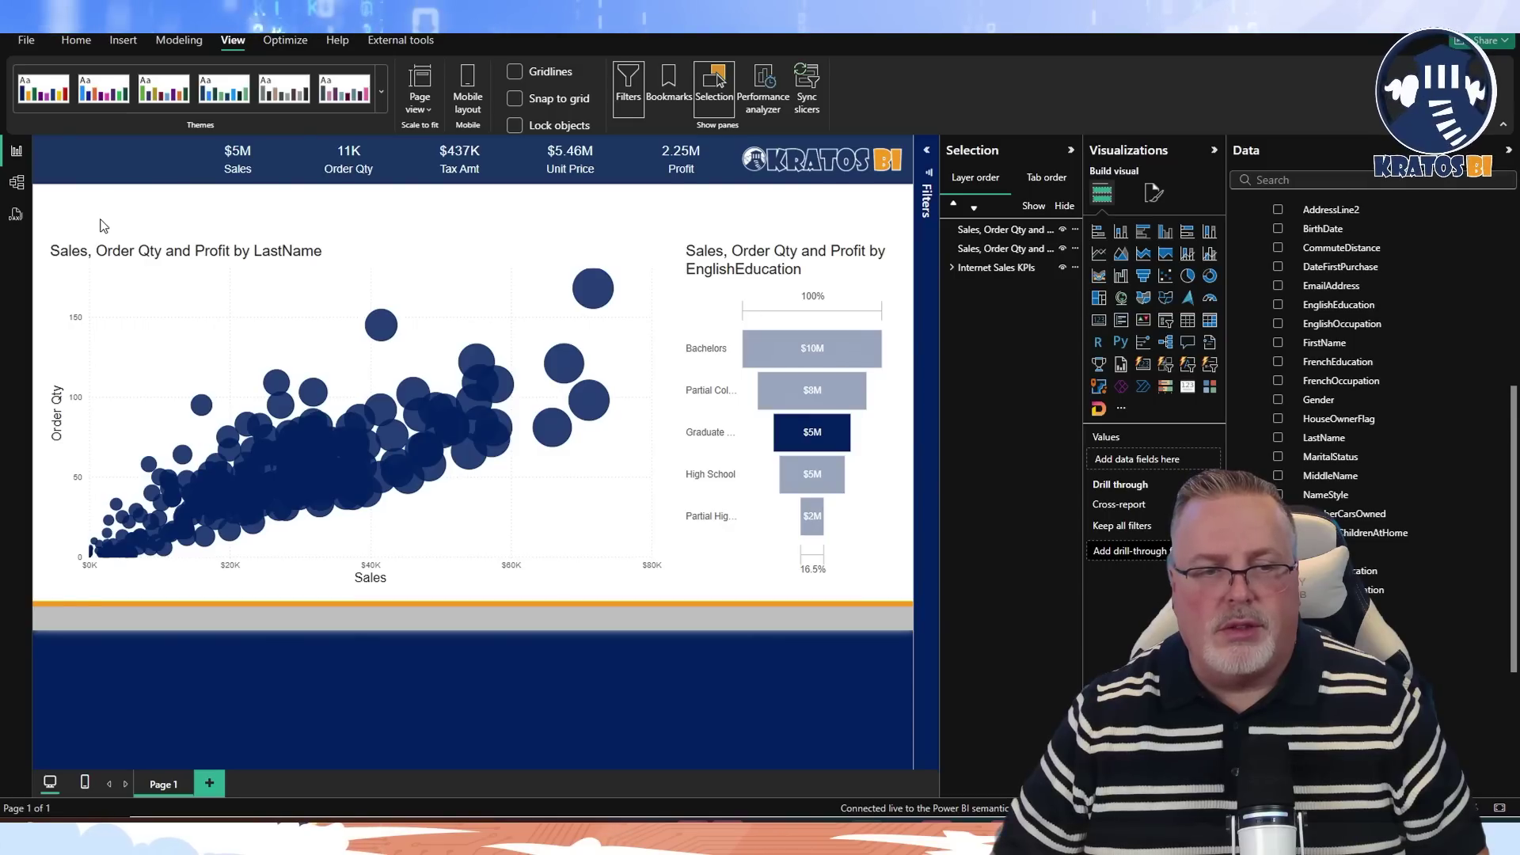
# Group the scatter and funnel charts and give the group a name starting with Internet Sales Scatter.
pyautogui.moveTo(53, 227); pyautogui.dragTo(786, 457)
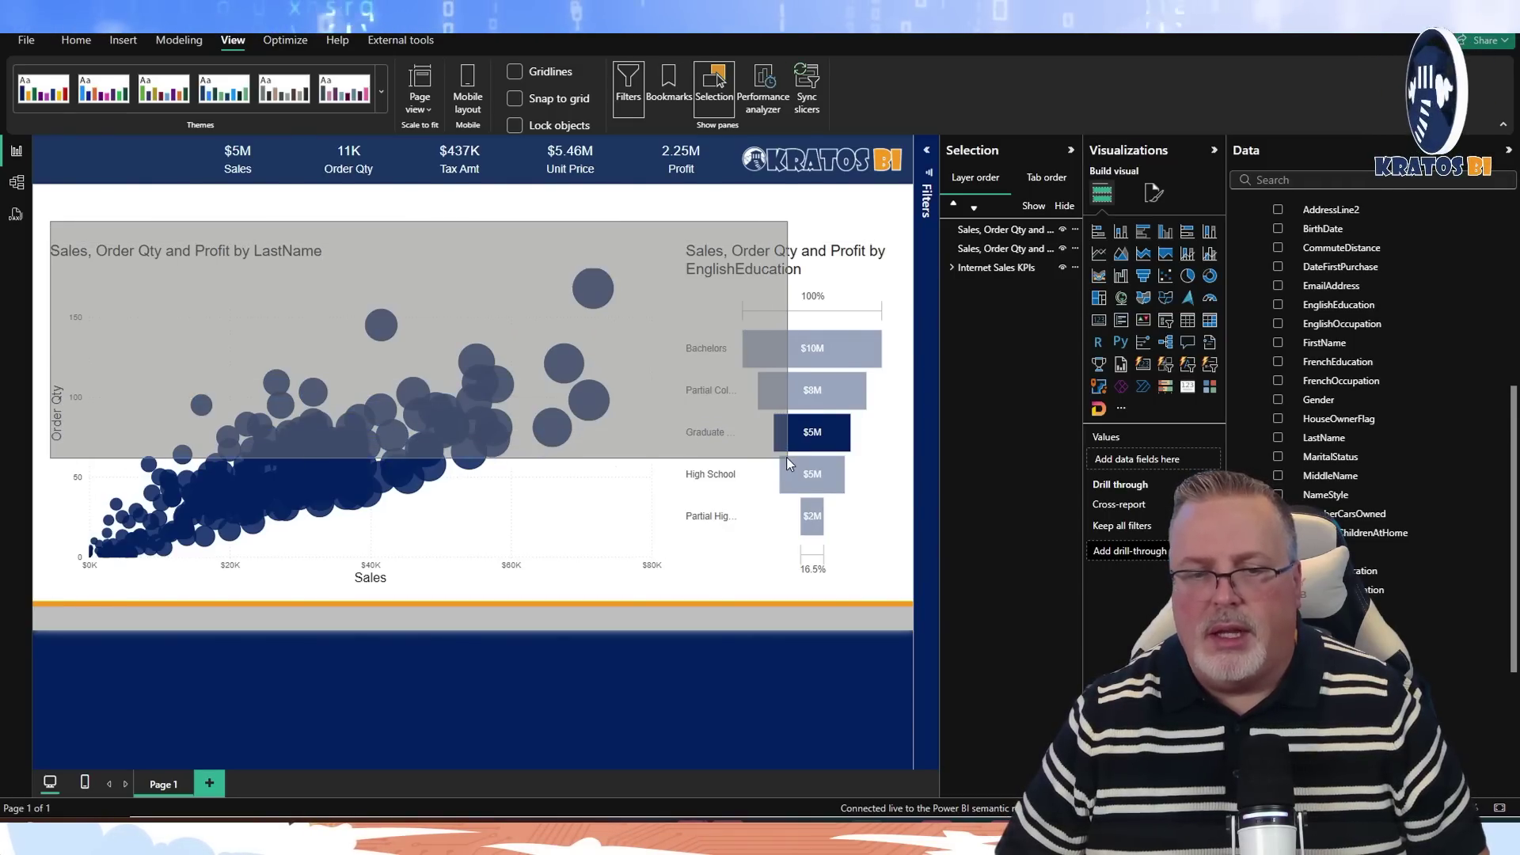
pyautogui.click(43, 232)
pyautogui.moveTo(43, 231); pyautogui.dragTo(902, 613)
pyautogui.rightClick(716, 388)
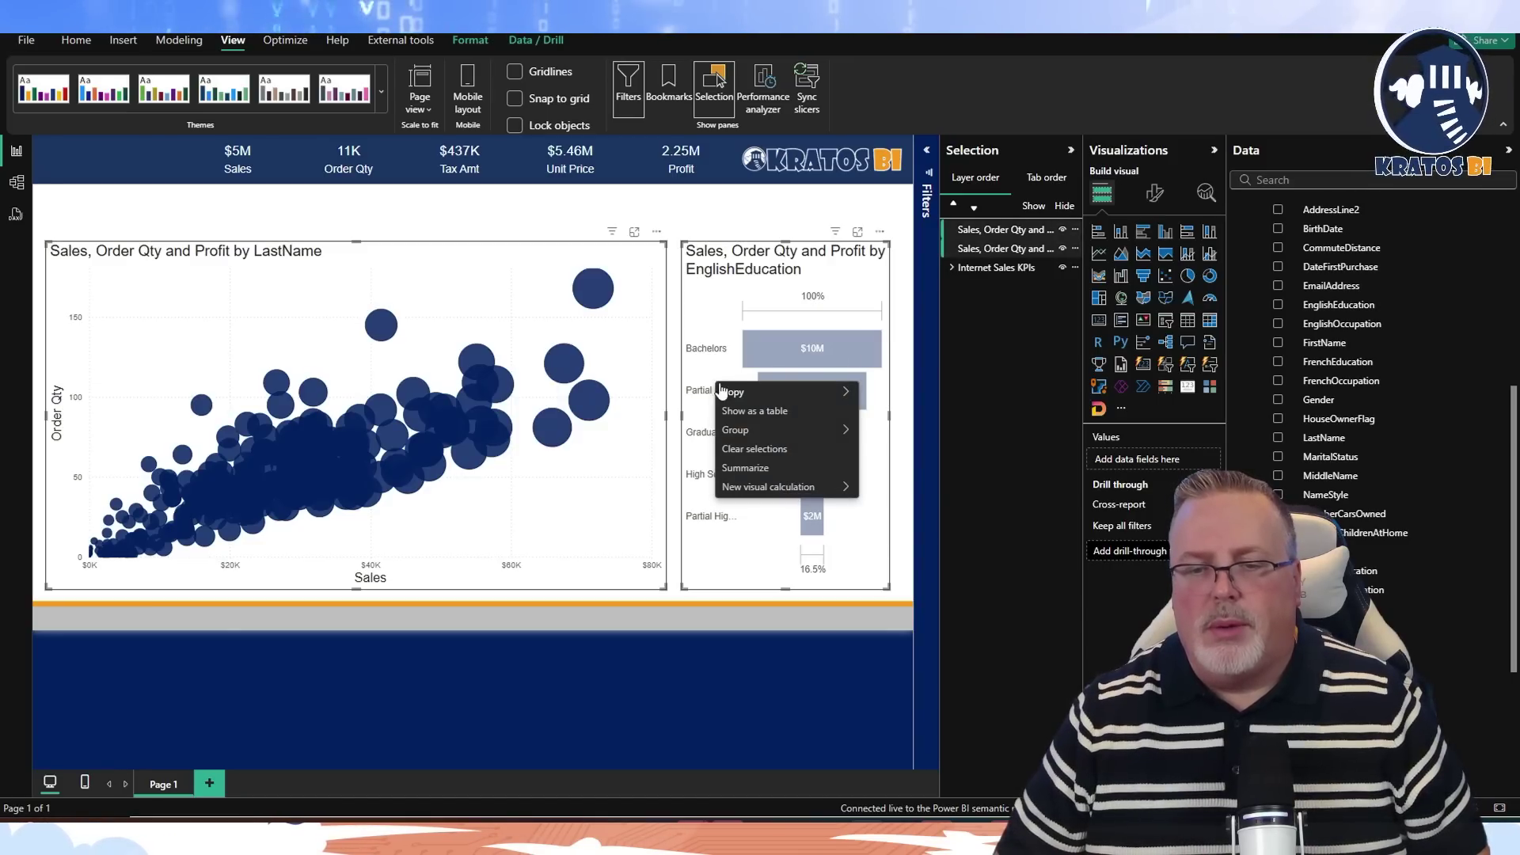
pyautogui.moveTo(736, 432)
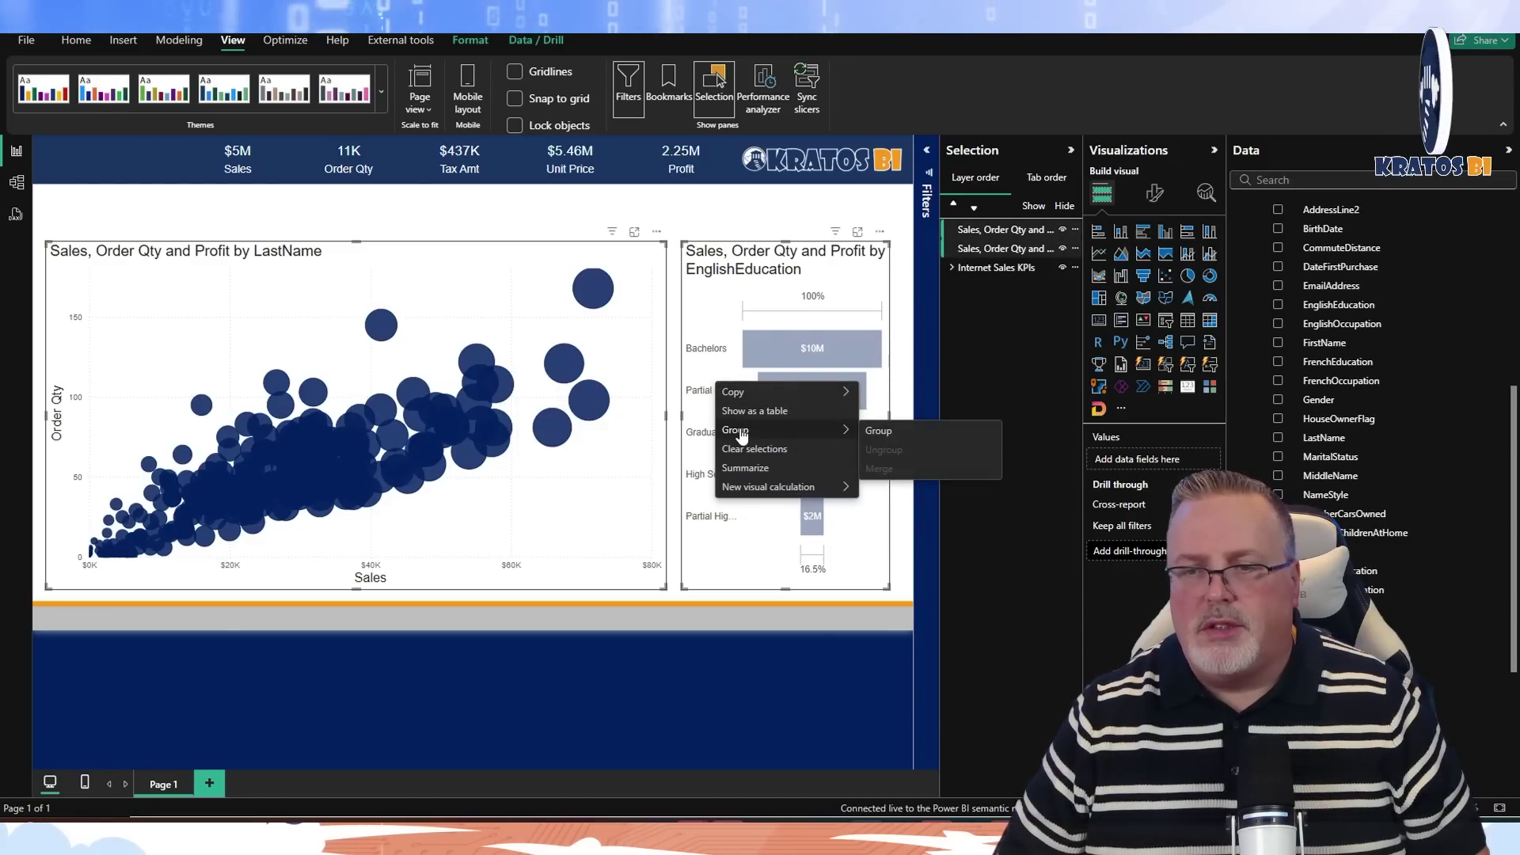
pyautogui.click(877, 431)
pyautogui.doubleClick(982, 229)
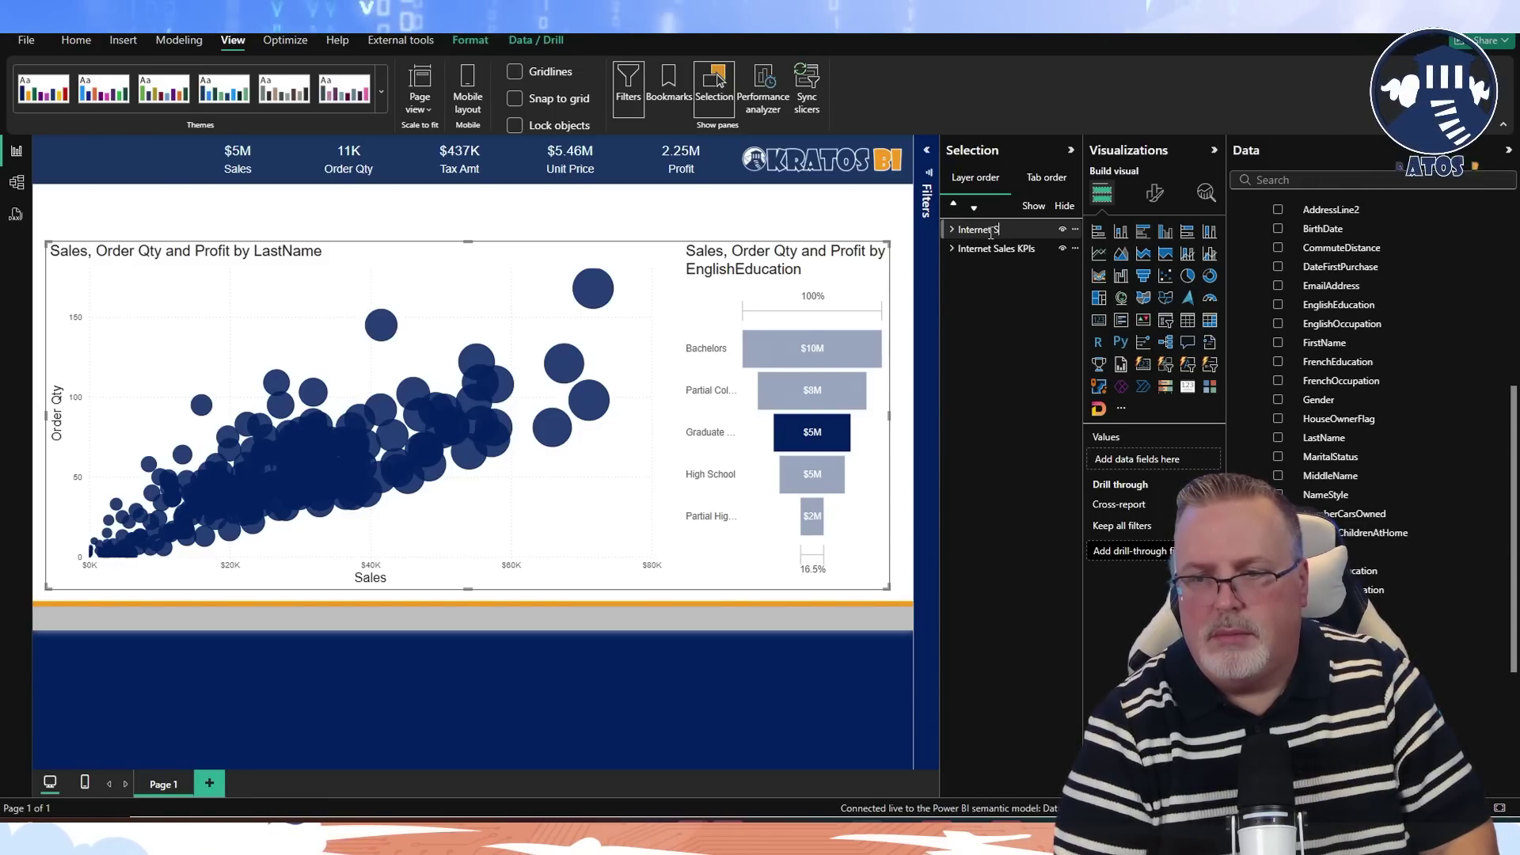
pyautogui.write('Internet Sale Scatter ...')
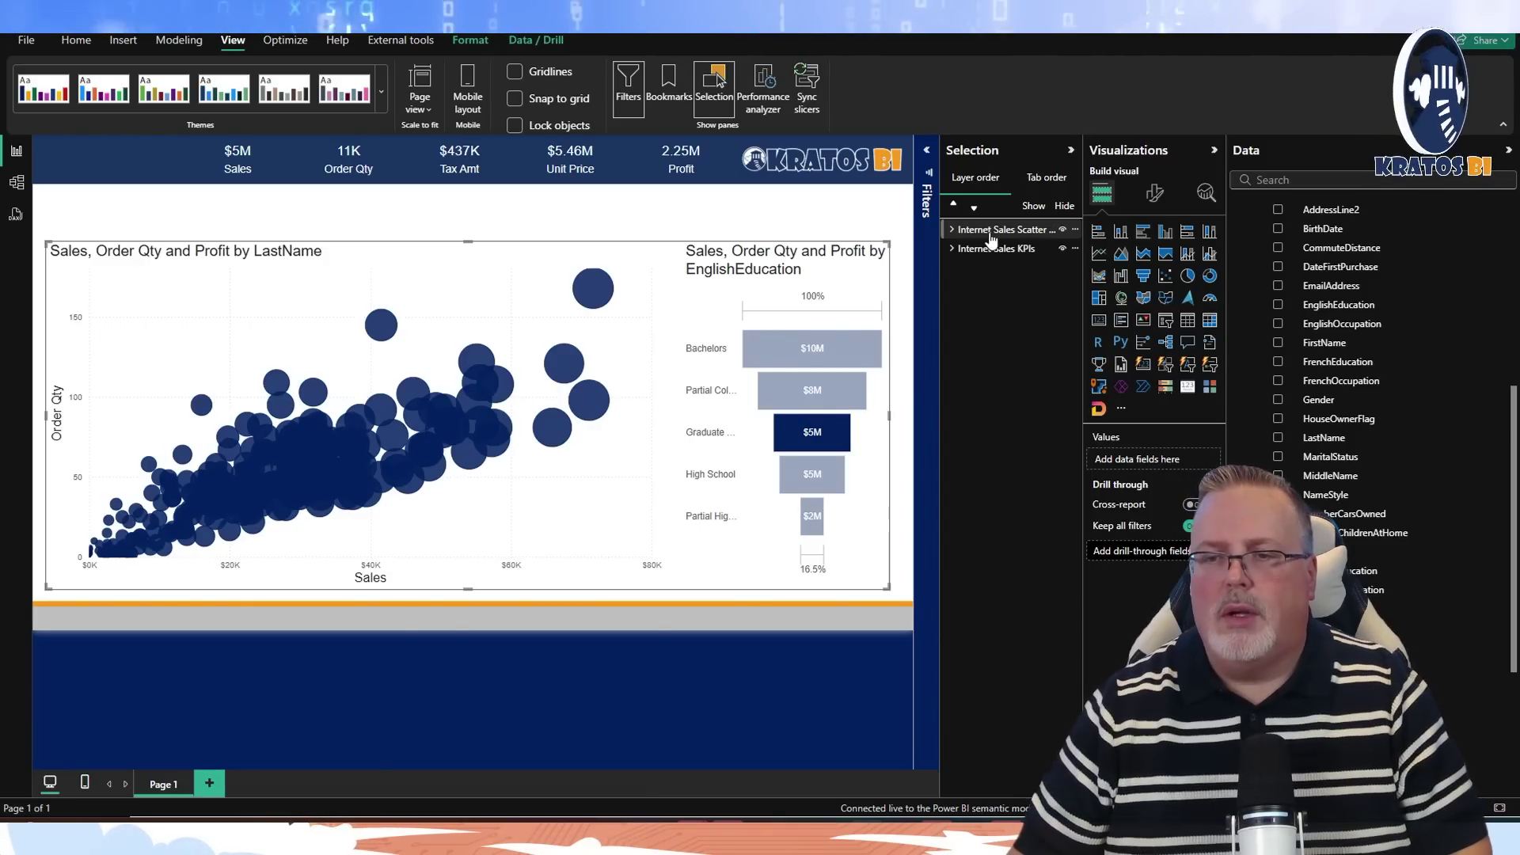
# Check the Internet Sales Scatter group's visibility by hiding and showing it twice.
pyautogui.click(1060, 229)
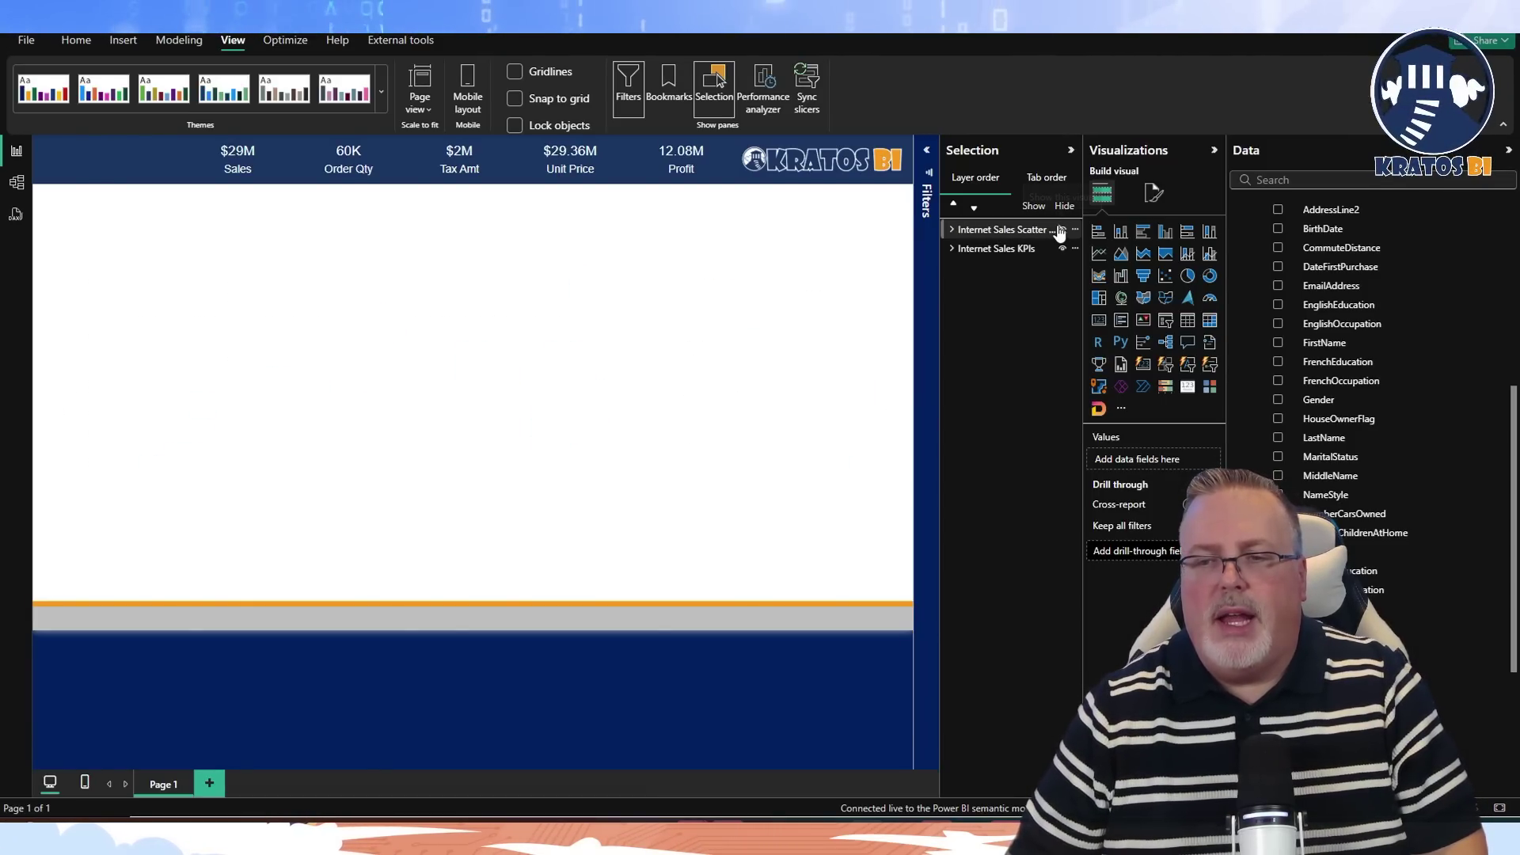
pyautogui.click(1061, 229)
pyautogui.click(1060, 229)
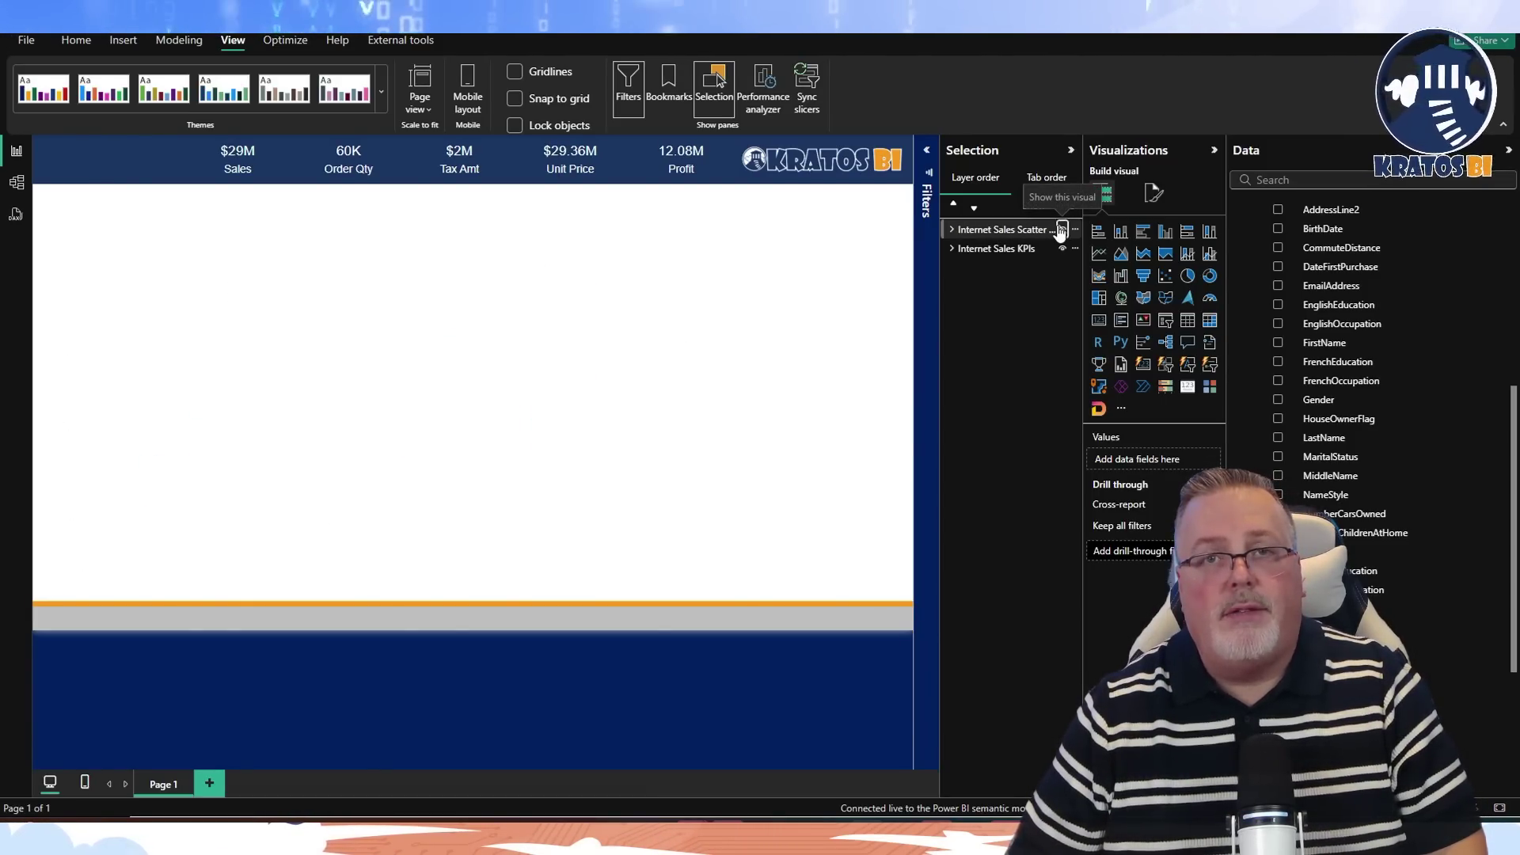
pyautogui.click(1061, 230)
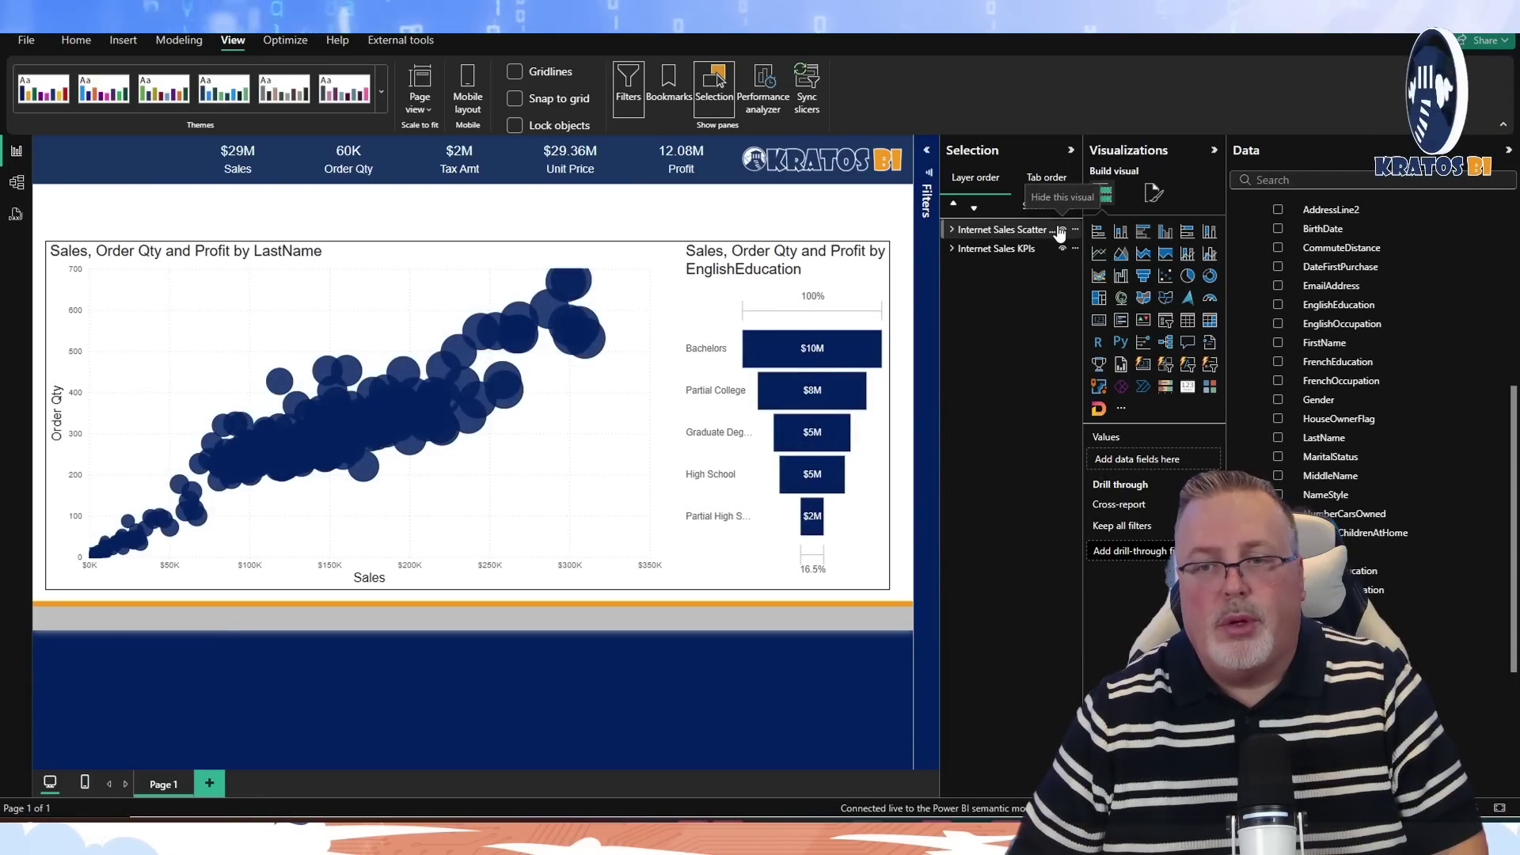
# Duplicate the Internet Sales Scatter group, hide the original, and convert the copy's scatter chart to a decomposition tree.
pyautogui.click(1031, 233)
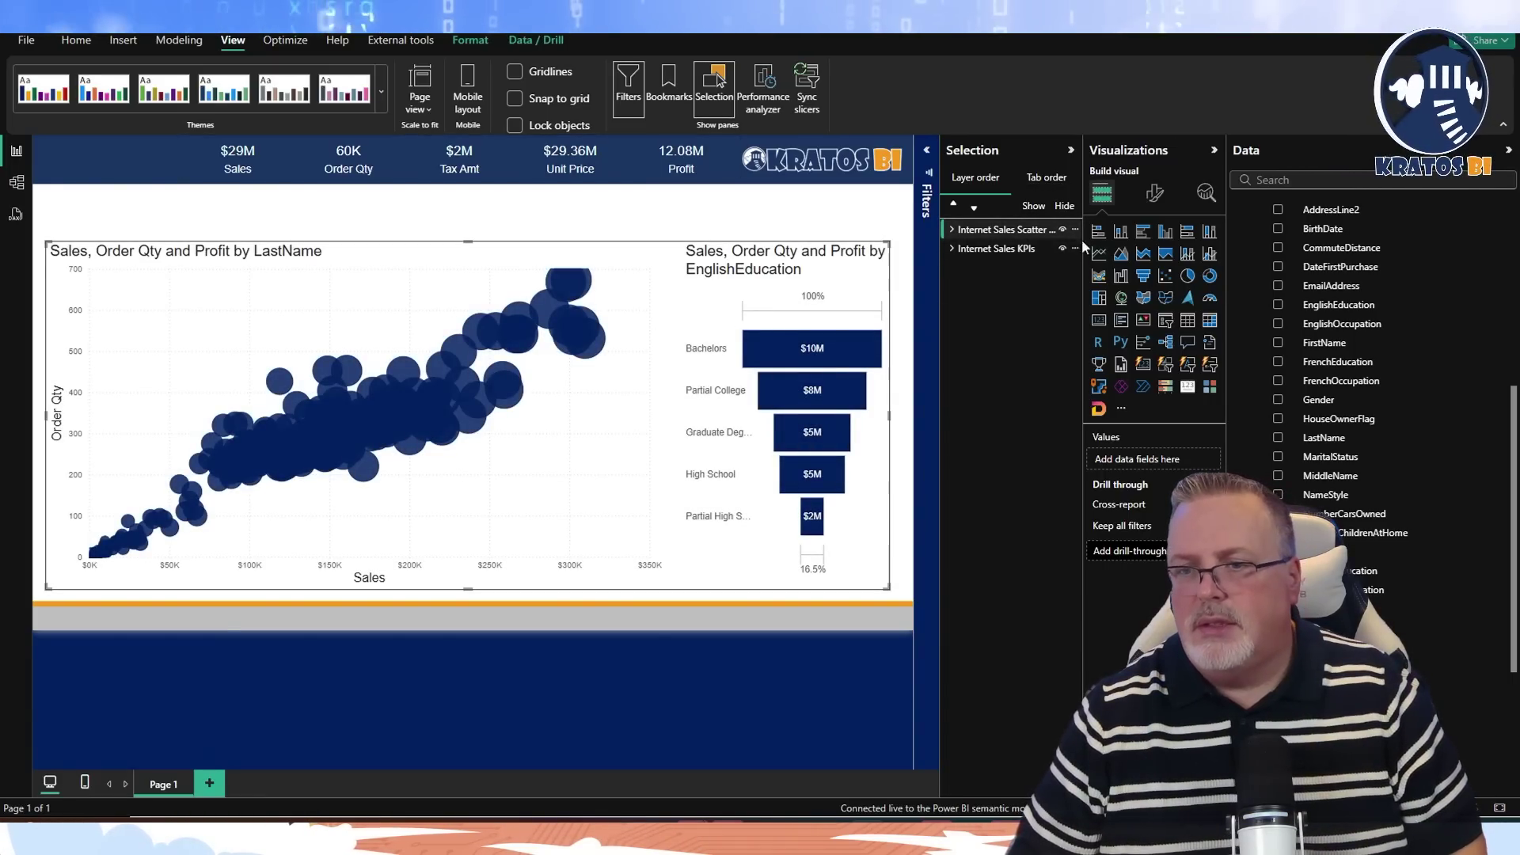
pyautogui.click(1063, 230)
pyautogui.hotkey('ctrl', 'v')
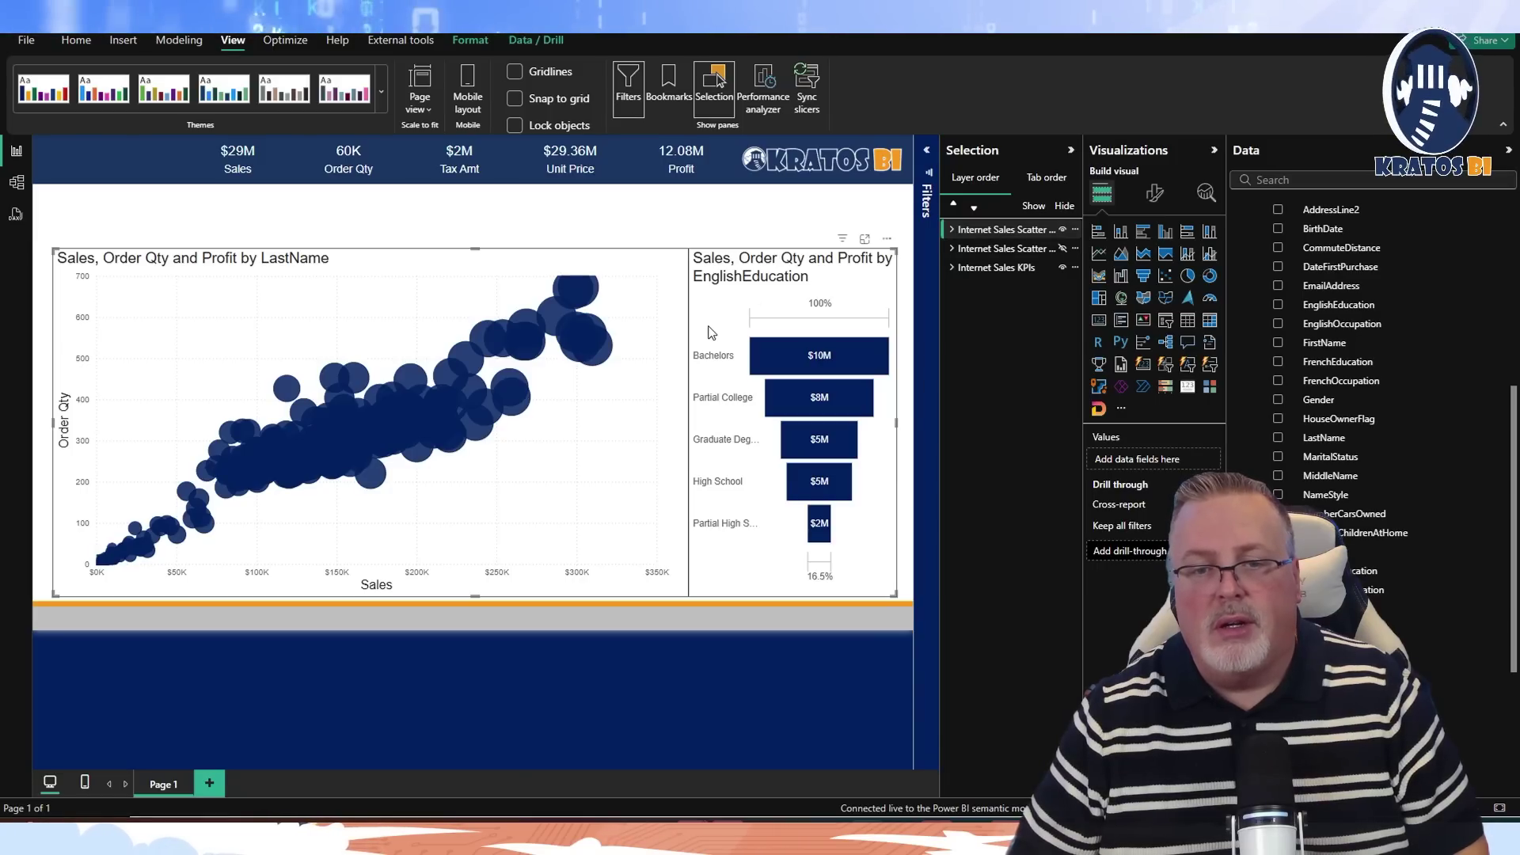
pyautogui.click(356, 396)
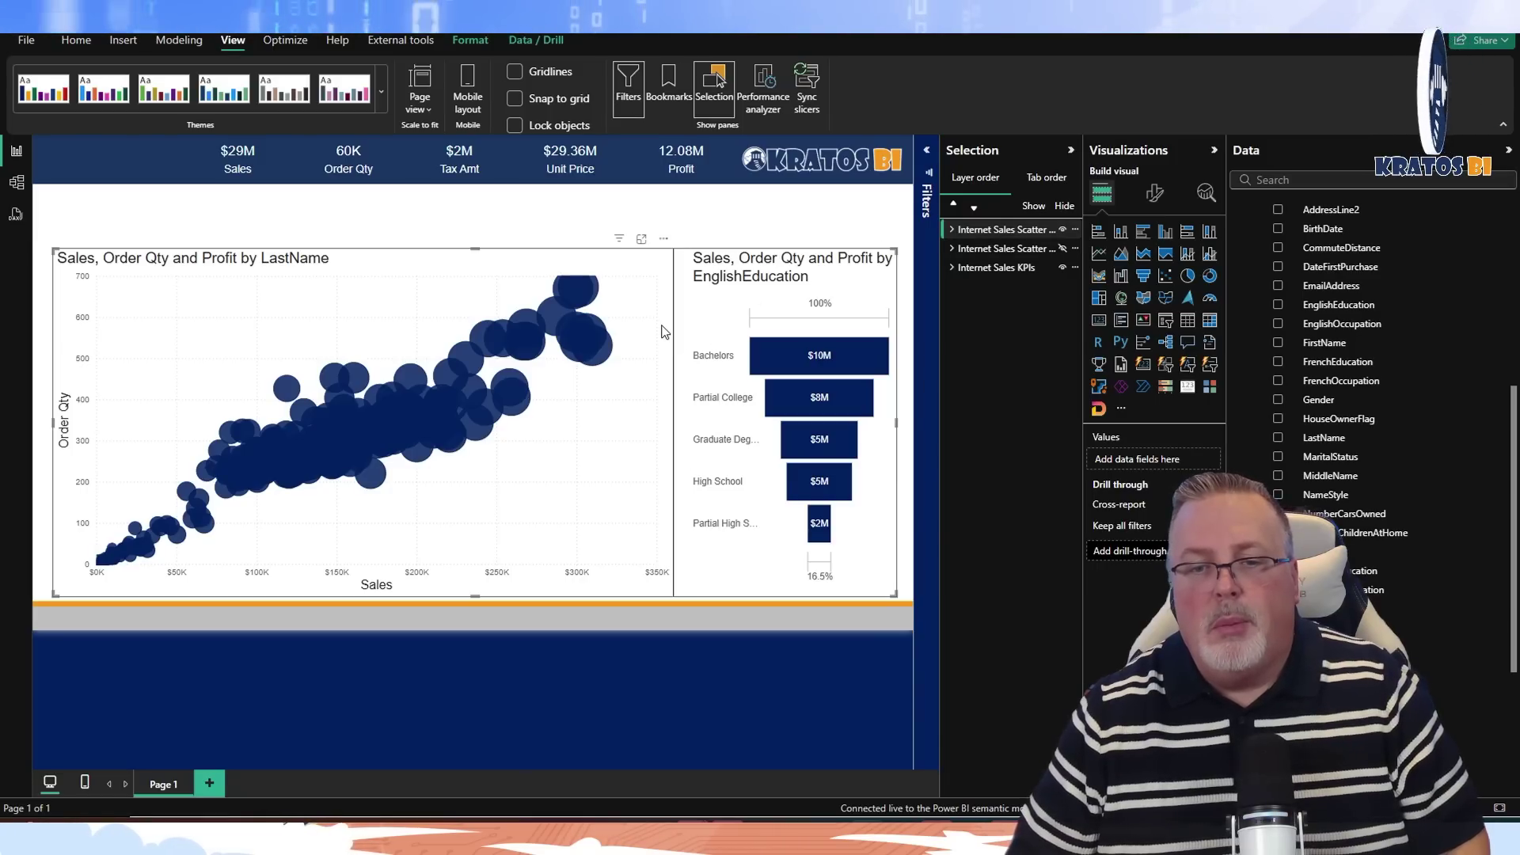
pyautogui.click(1167, 344)
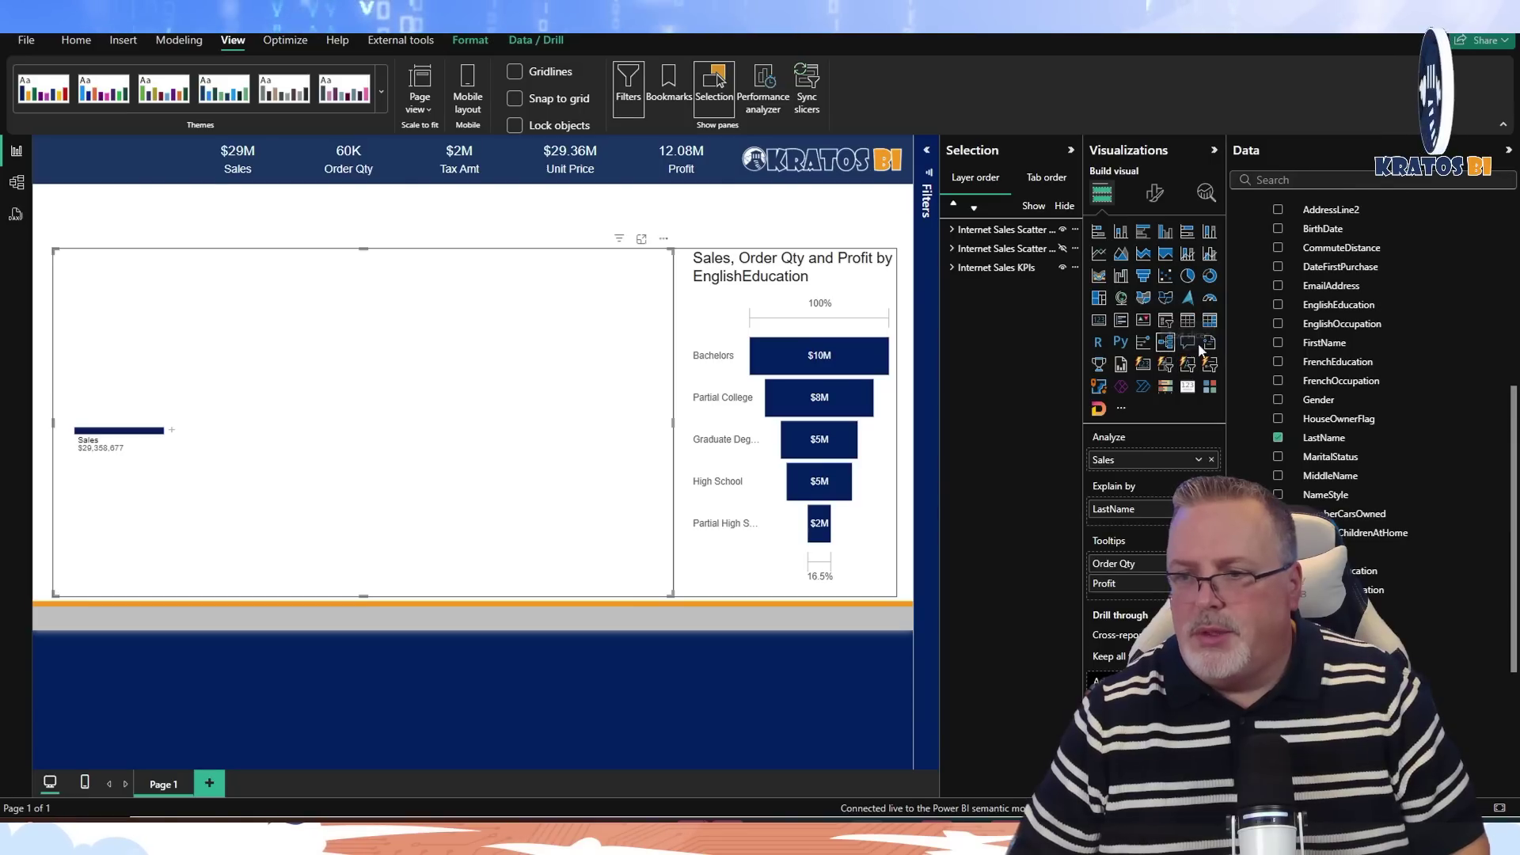
# Rename the duplicated chart group to Internet Sales Decomp.
pyautogui.doubleClick(1005, 230)
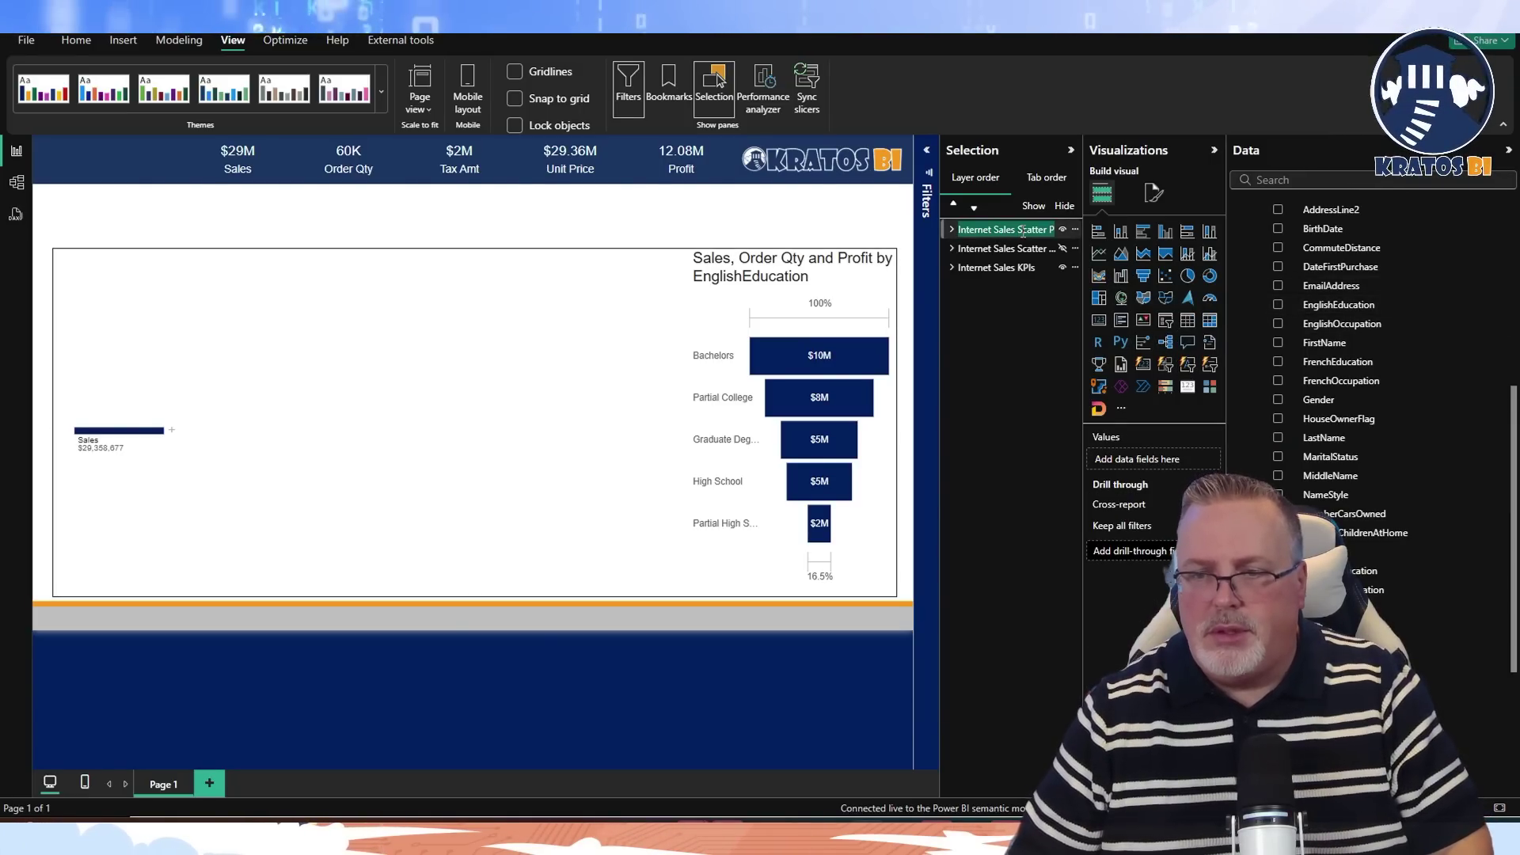
pyautogui.click(1017, 230)
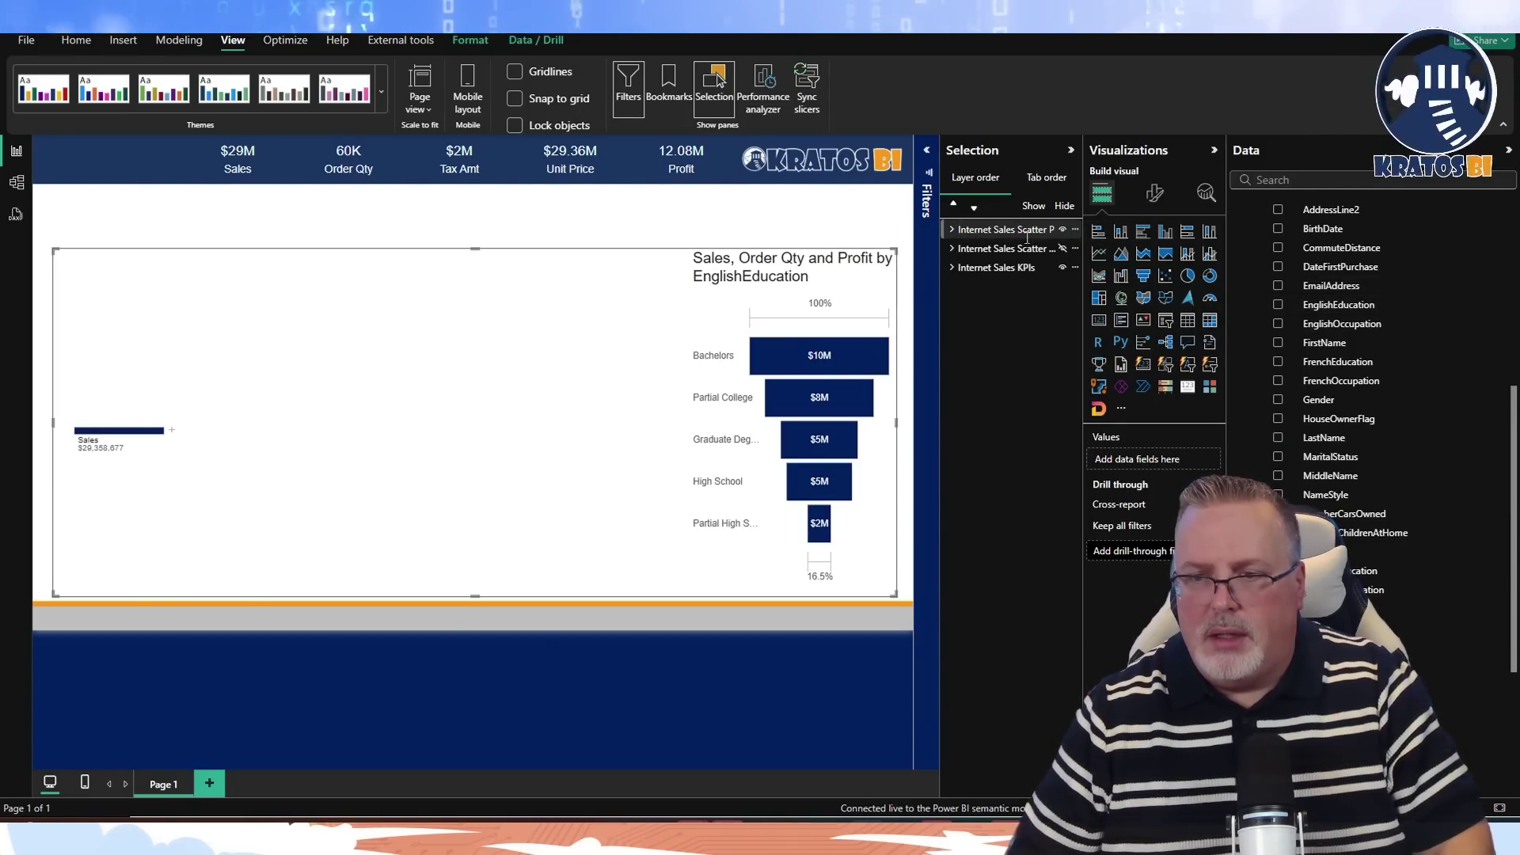
pyautogui.moveTo(1033, 229); pyautogui.dragTo(1060, 231)
pyautogui.write('De')
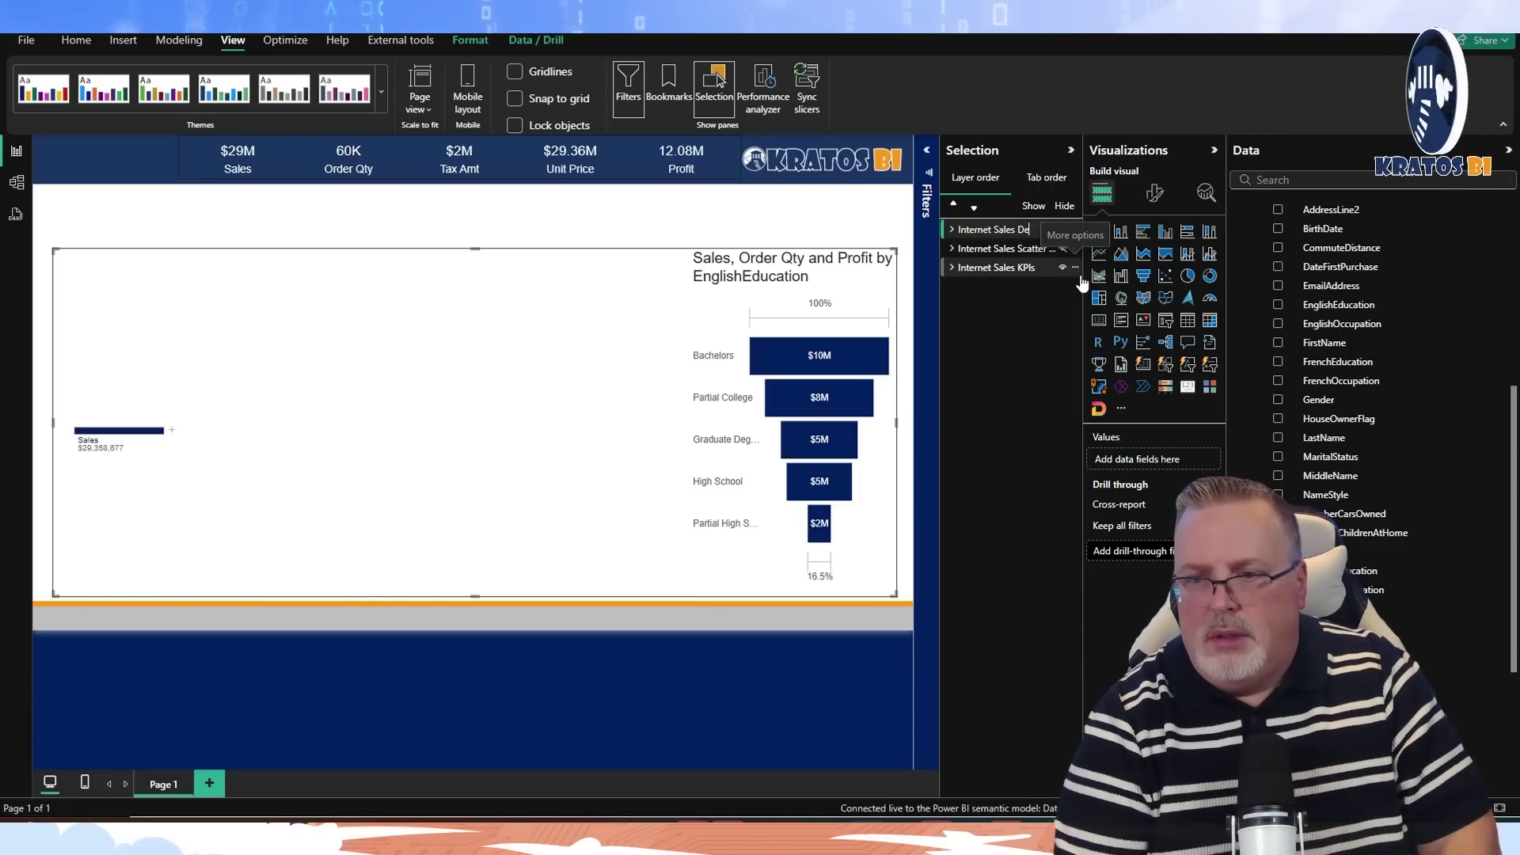
pyautogui.write('comp')
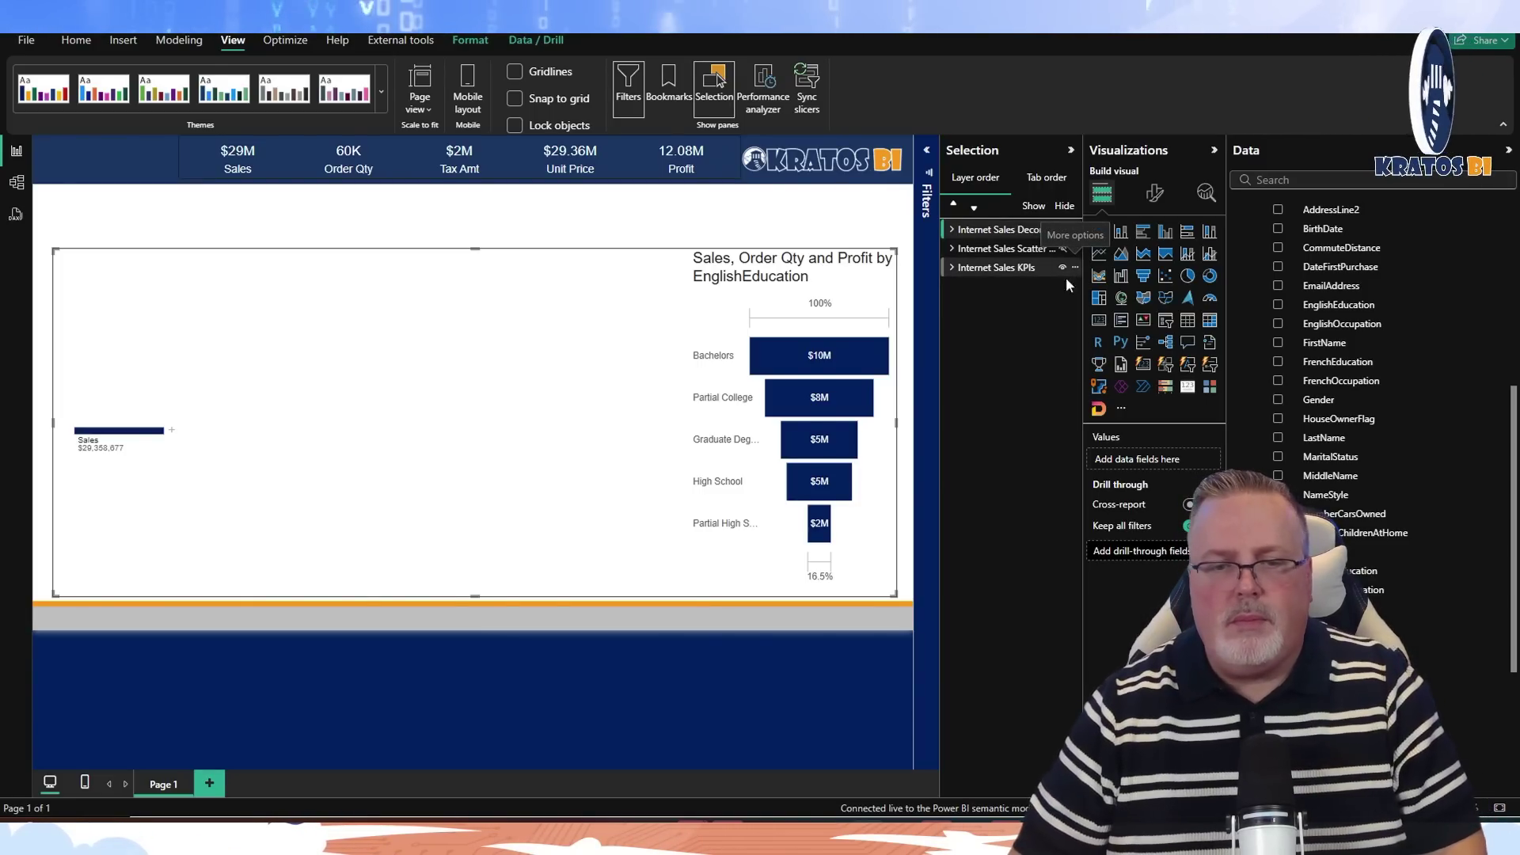
# Add EnglishEducation, BirthDate, Gender and Suffix to the decomposition tree's Explain by fields.
pyautogui.click(439, 371)
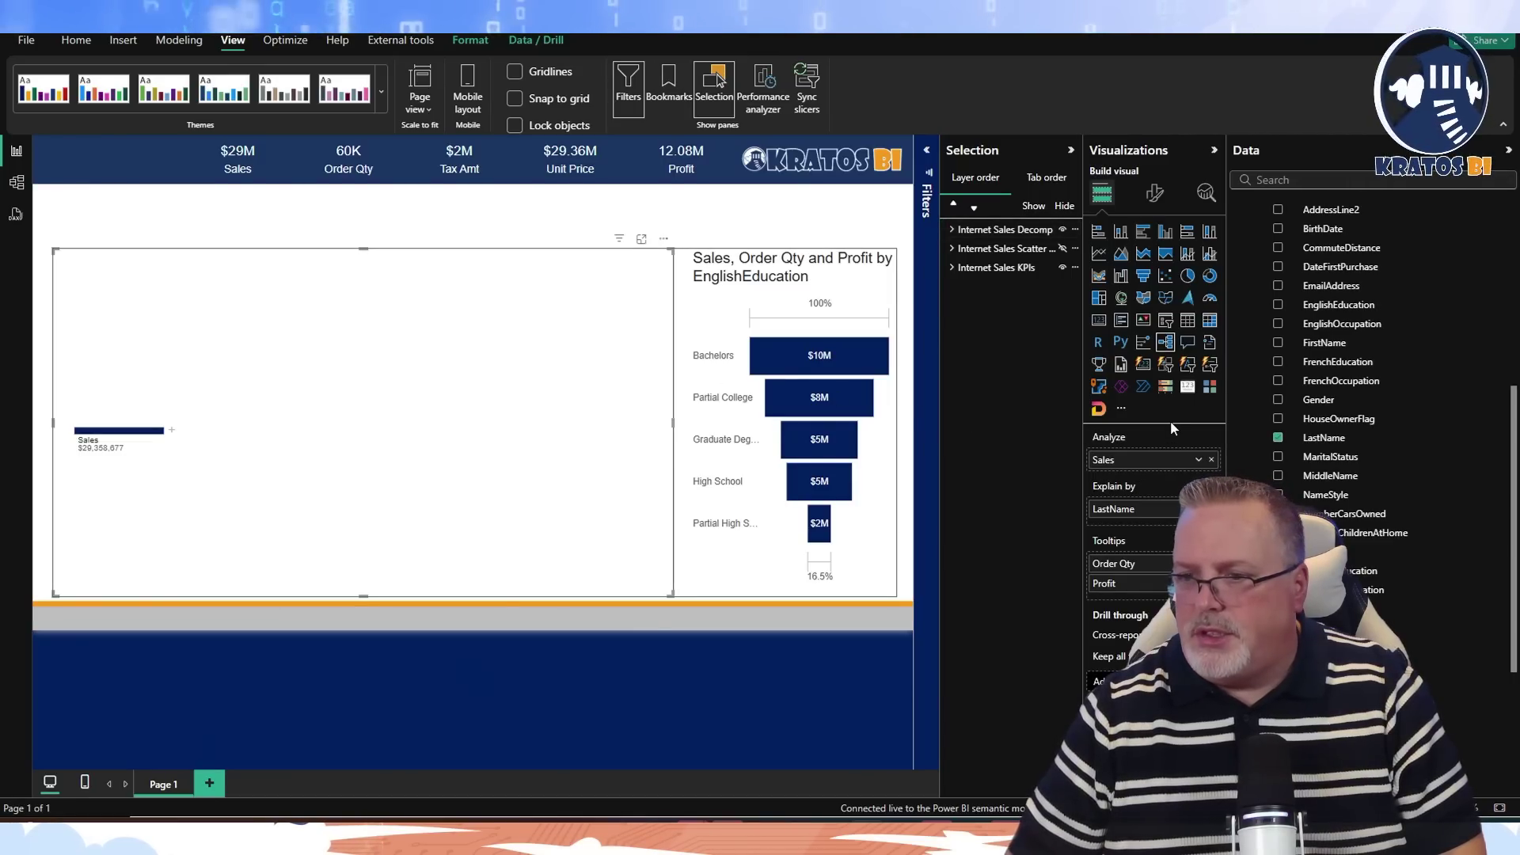
pyautogui.moveTo(1323, 309); pyautogui.dragTo(1157, 519)
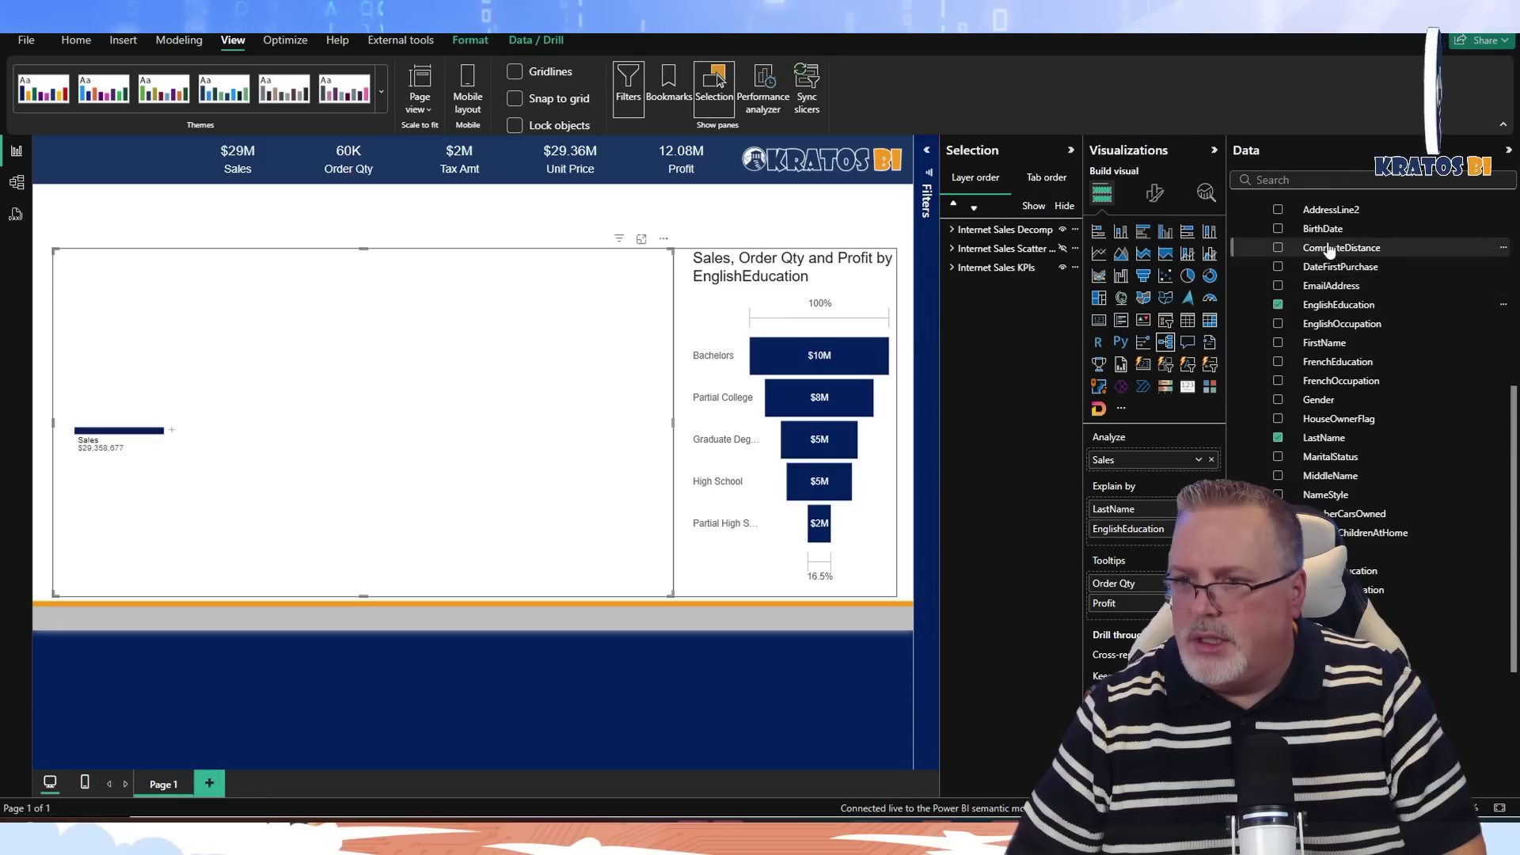
pyautogui.moveTo(1159, 513); pyautogui.dragTo(1160, 516)
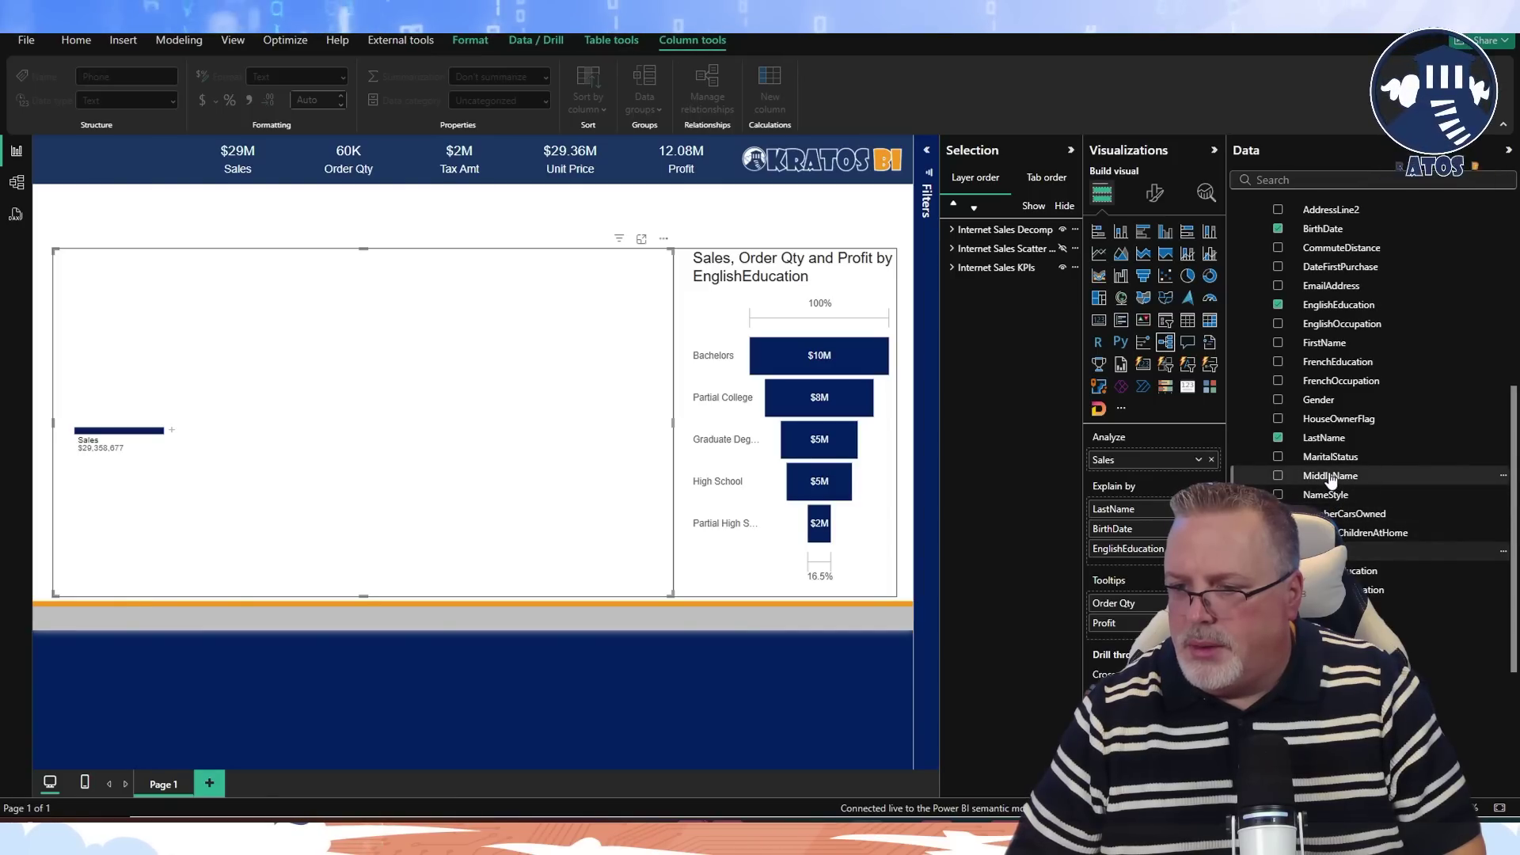
pyautogui.moveTo(1318, 399); pyautogui.dragTo(1132, 526)
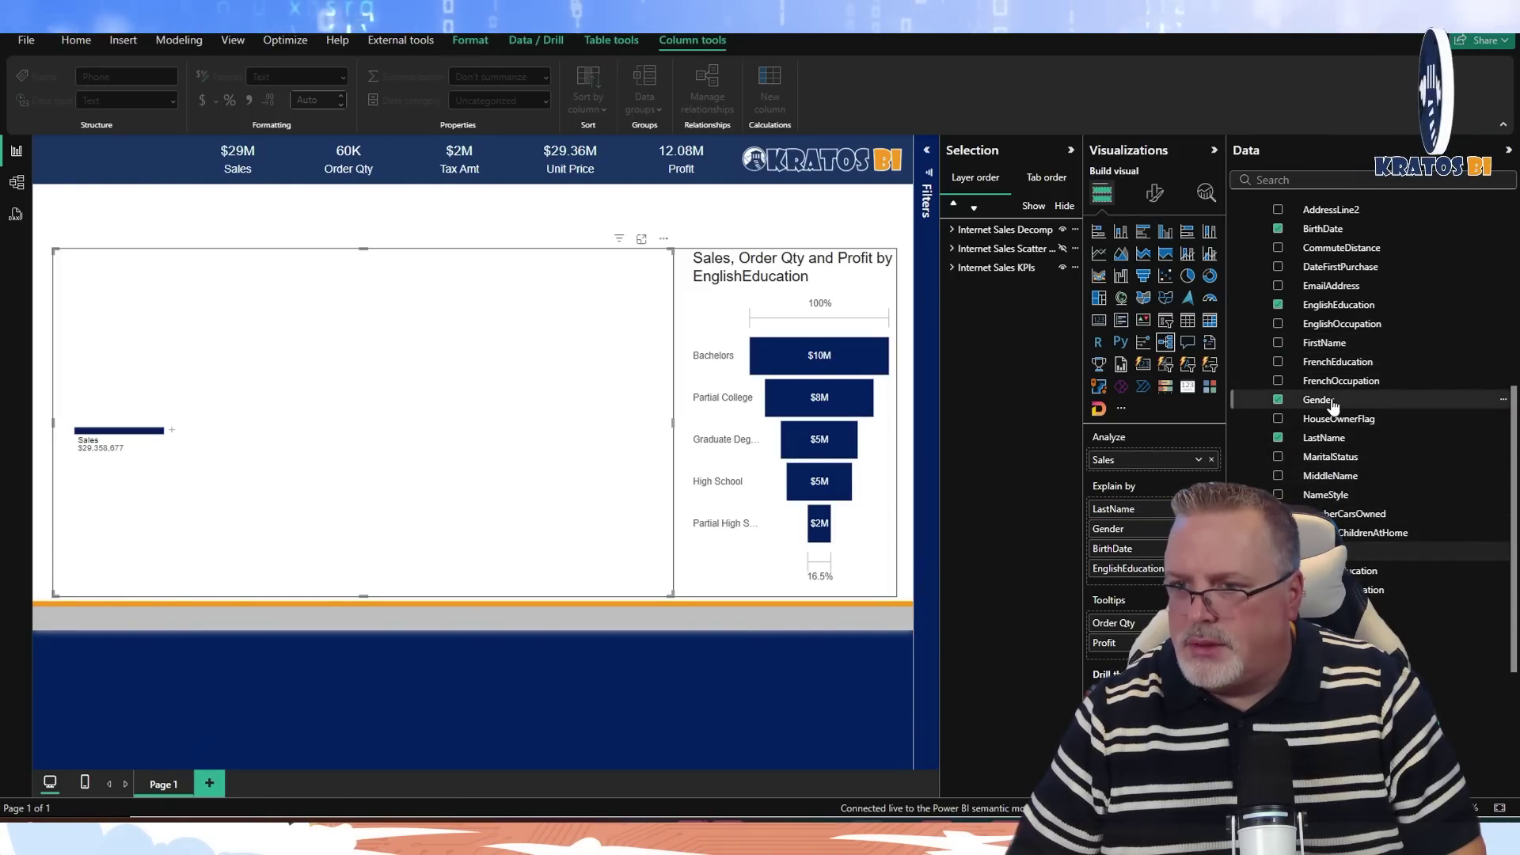
pyautogui.scroll(-2, 1333, 405)
pyautogui.moveTo(1330, 530); pyautogui.dragTo(1132, 548)
# Expand the decomposition tree's Sales node by EnglishEducation and deselect the visual.
pyautogui.click(171, 433)
pyautogui.press('Escape')
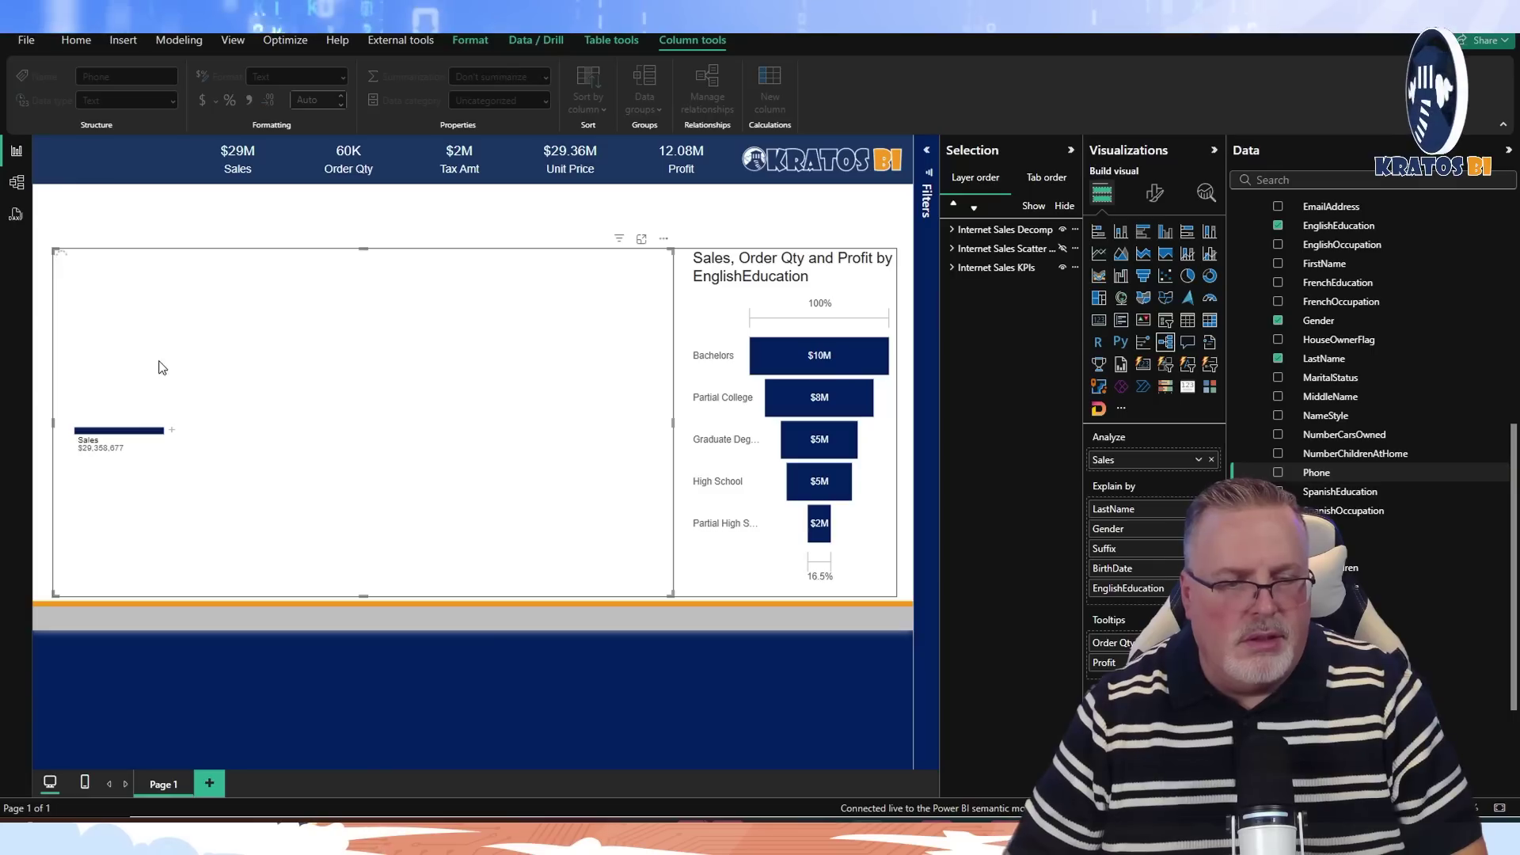
pyautogui.click(172, 433)
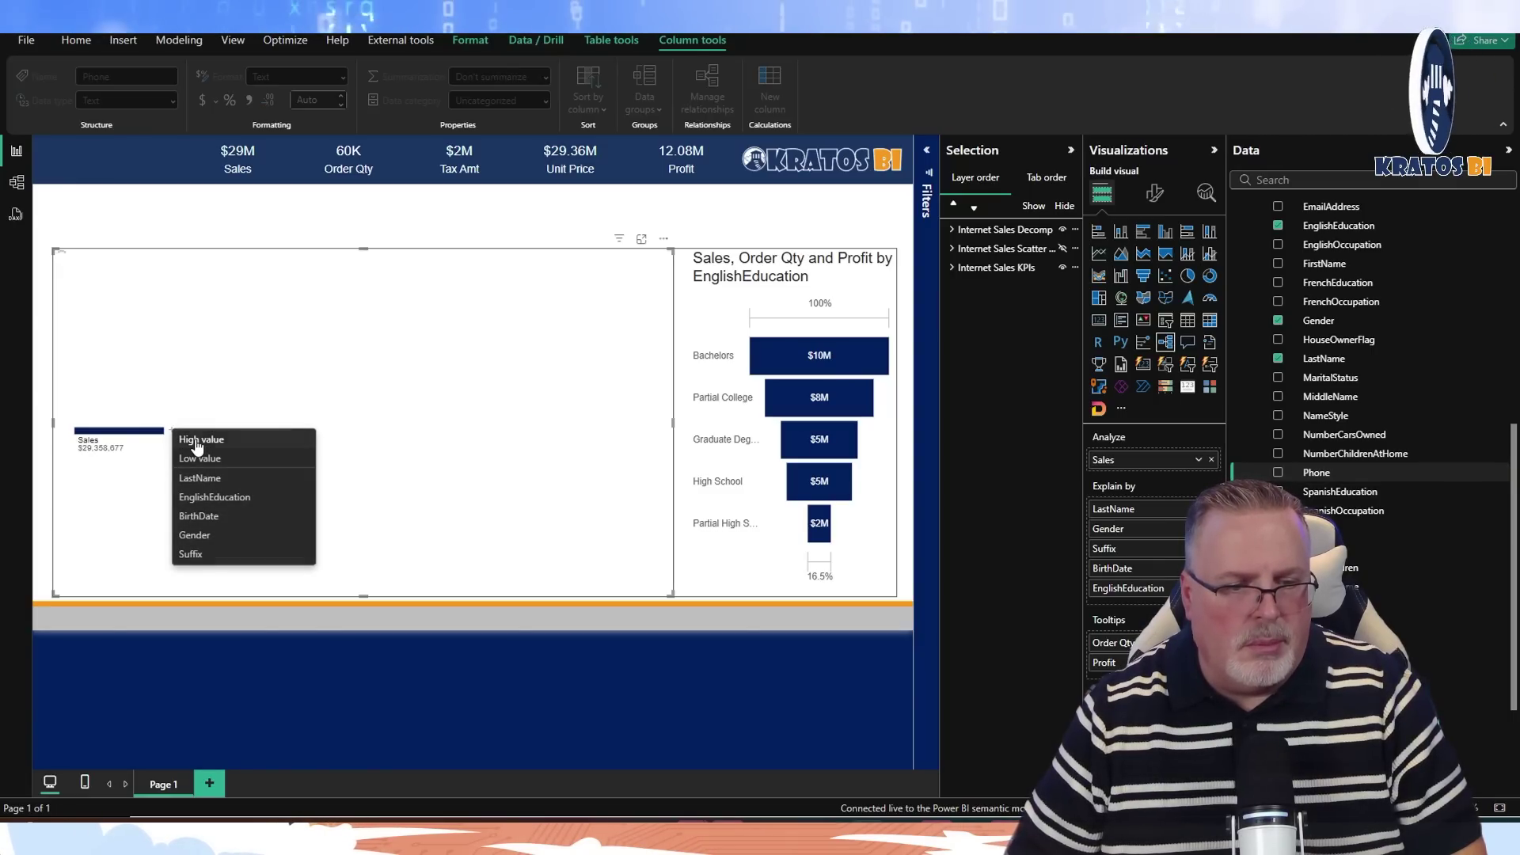
pyautogui.press('Escape')
pyautogui.click(173, 433)
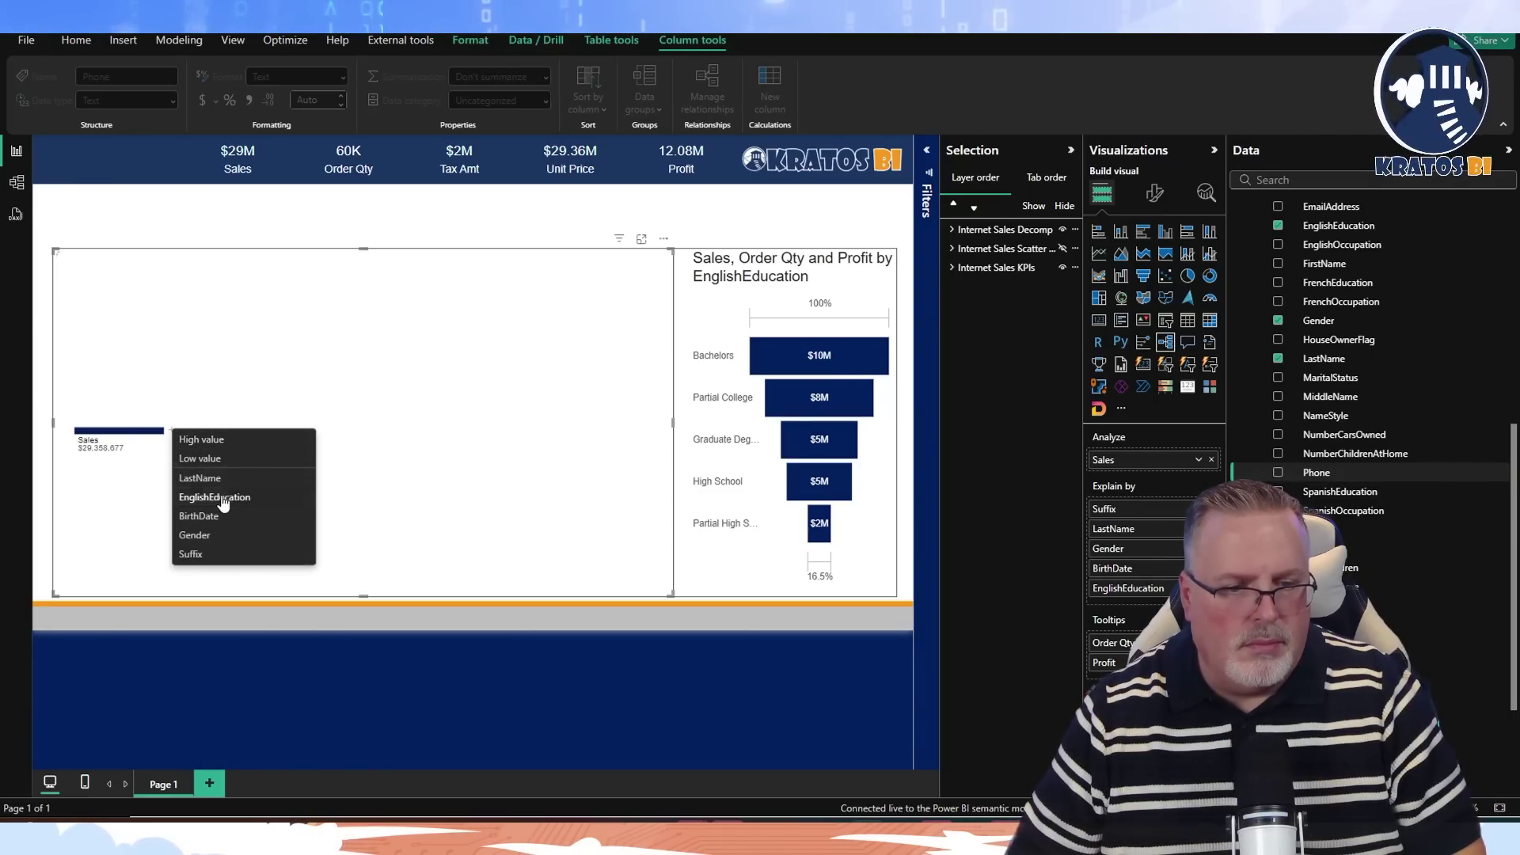
pyautogui.click(224, 499)
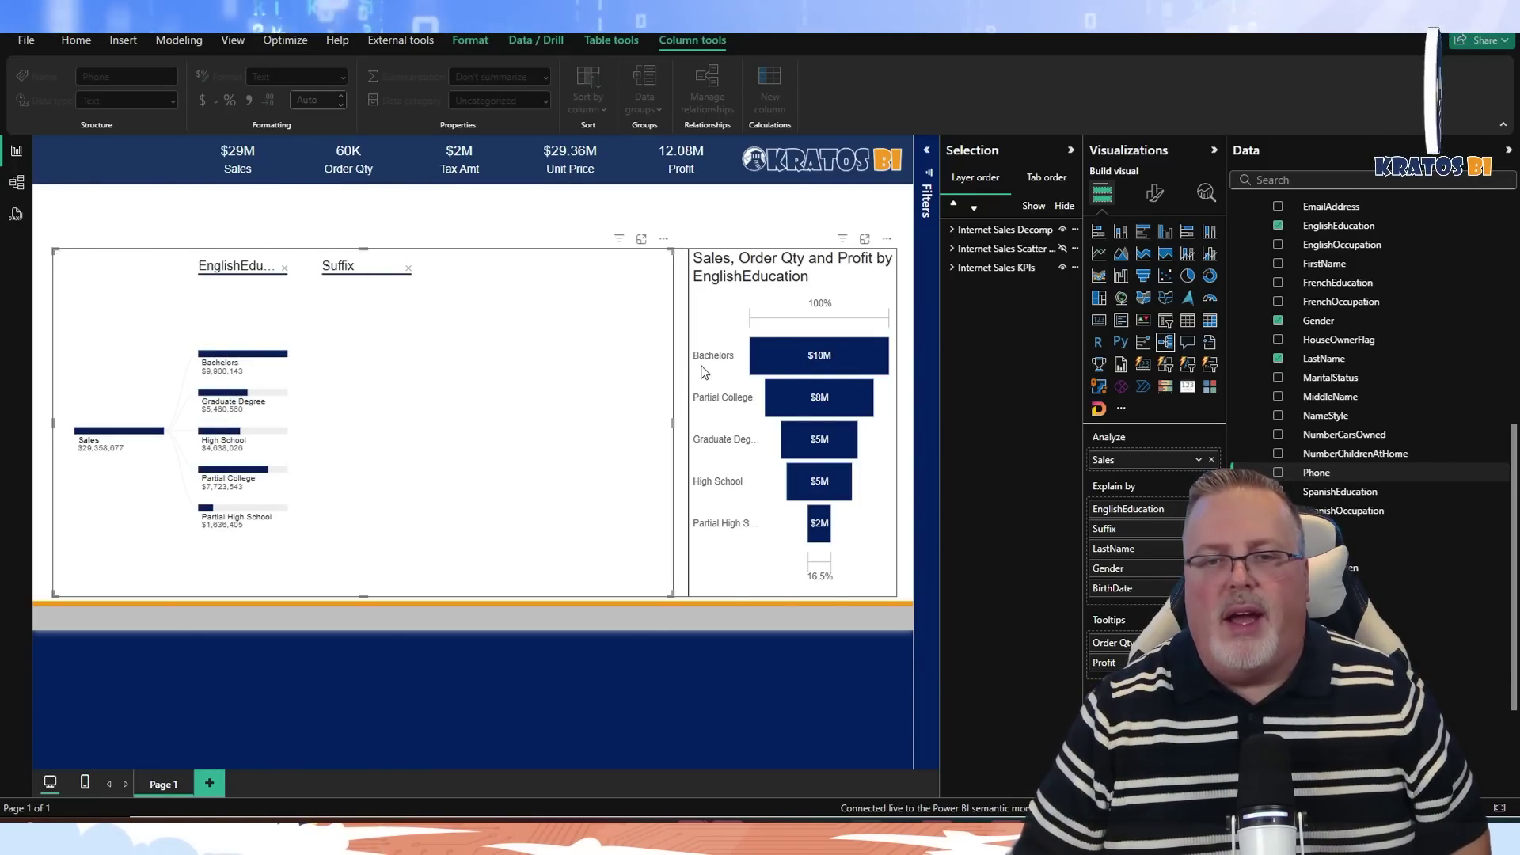
pyautogui.click(518, 216)
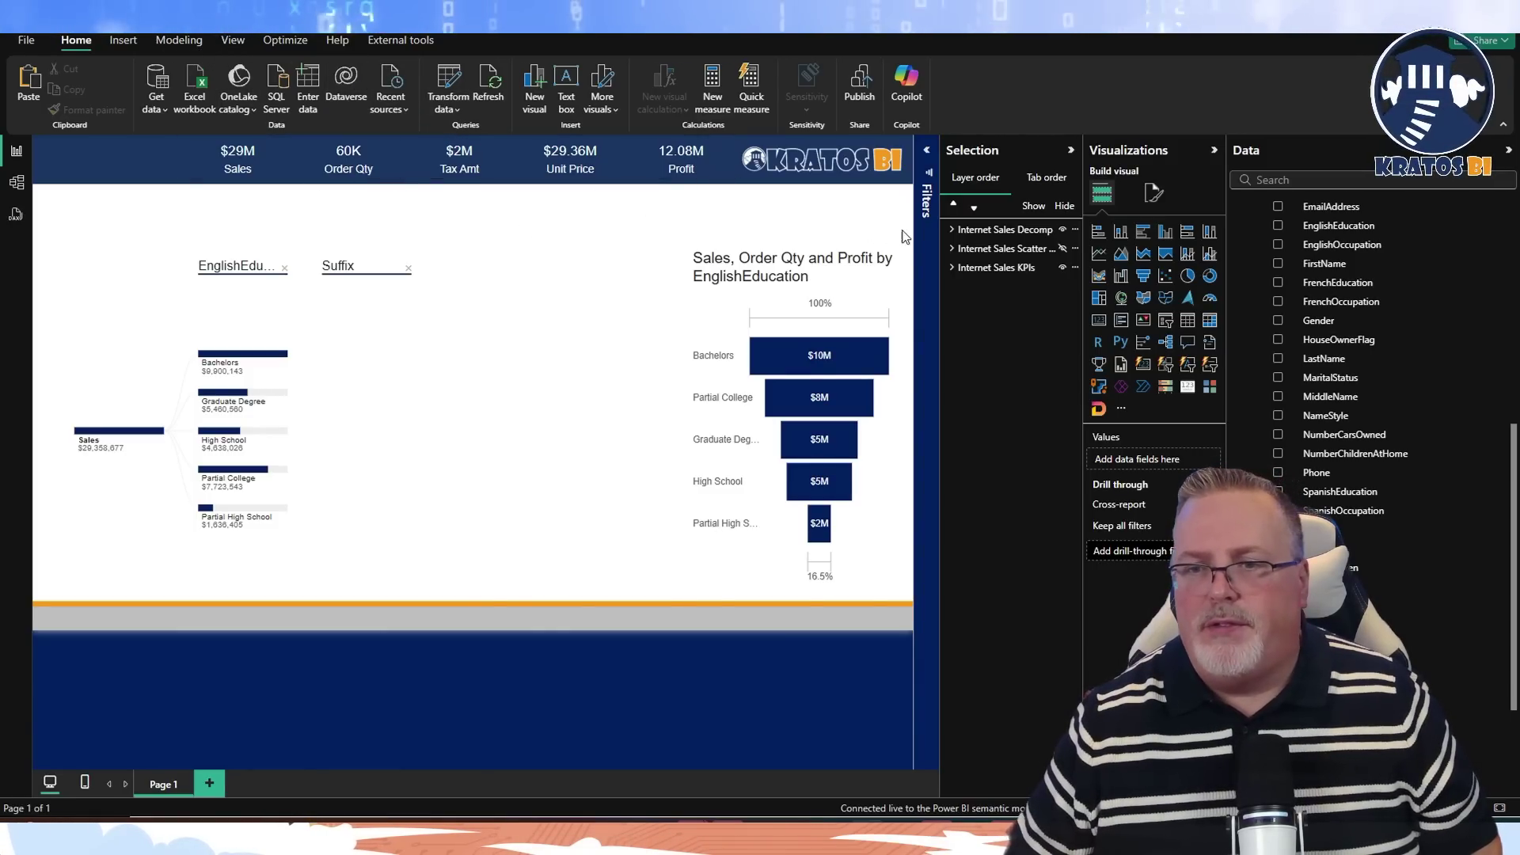
# Open the Bookmarks pane and add a bookmark of the current view named Internet Sales Decomp.
pyautogui.click(234, 43)
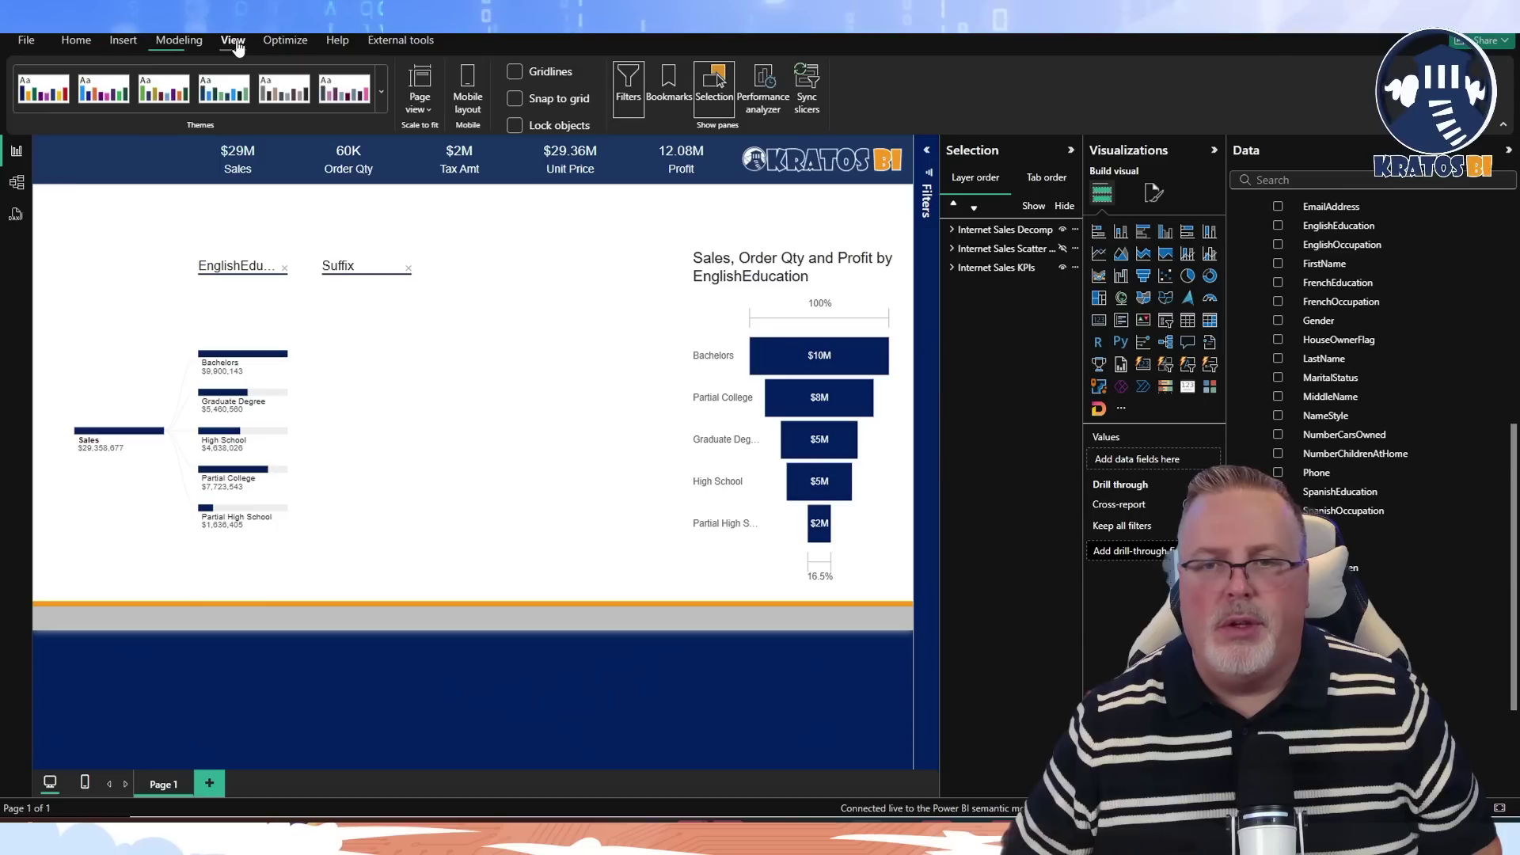
pyautogui.click(669, 92)
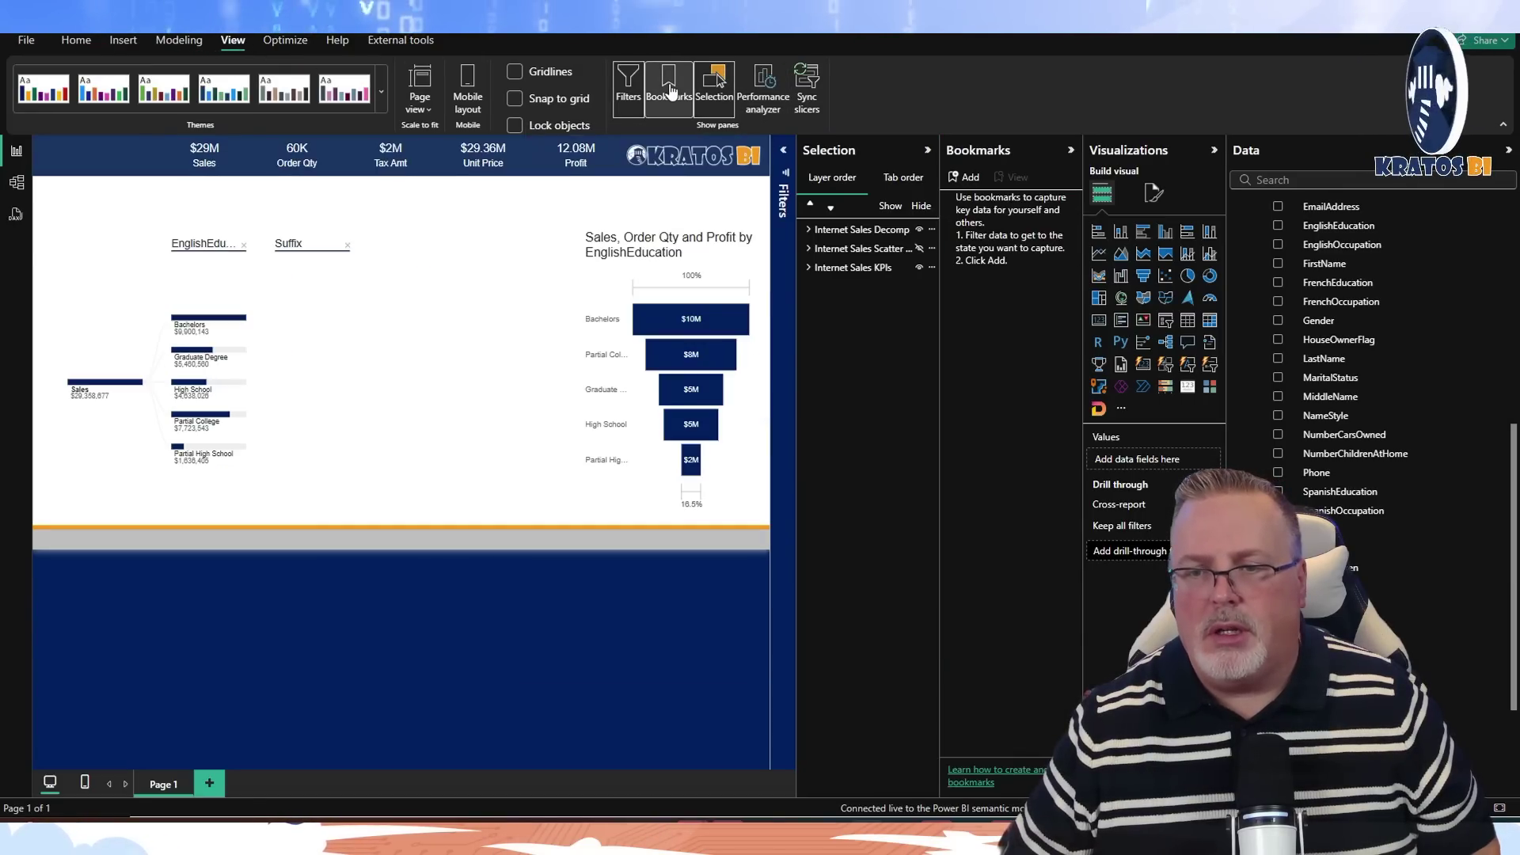
pyautogui.click(961, 178)
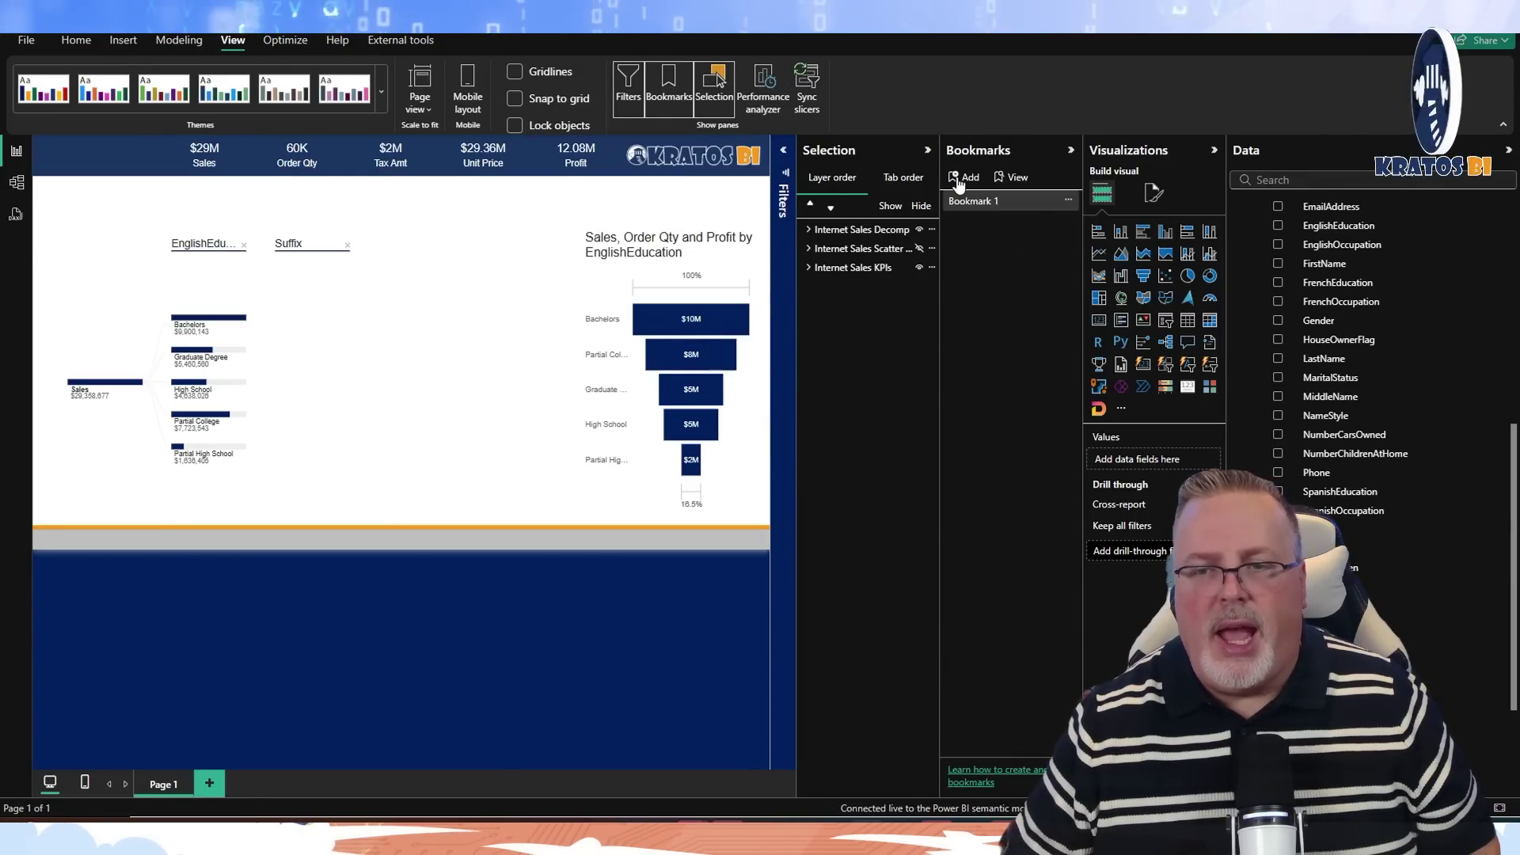
pyautogui.doubleClick(1002, 200)
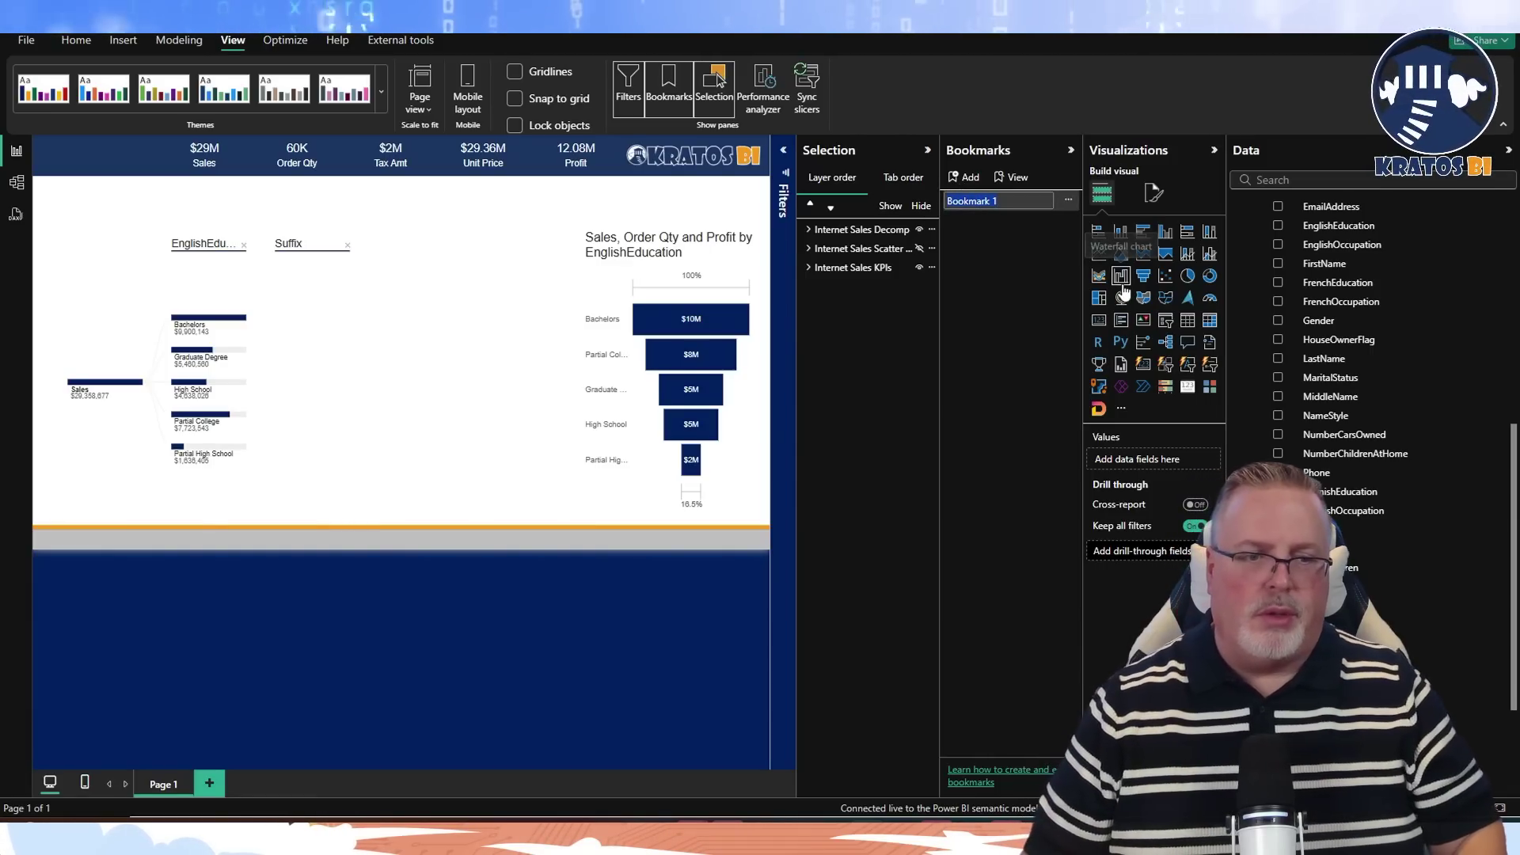
pyautogui.write('Decomp')
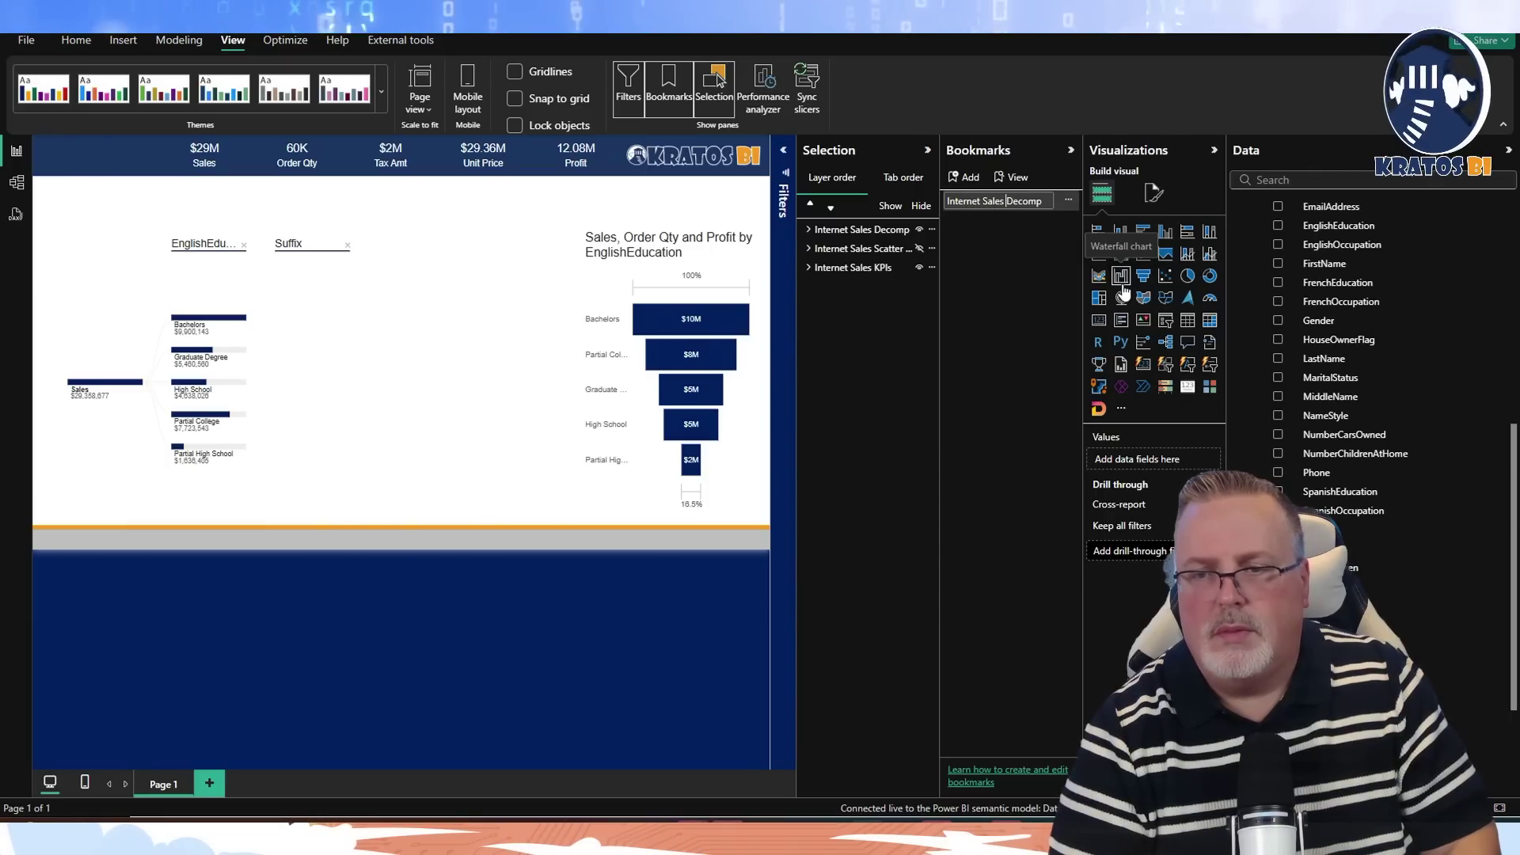
pyautogui.press('Return')
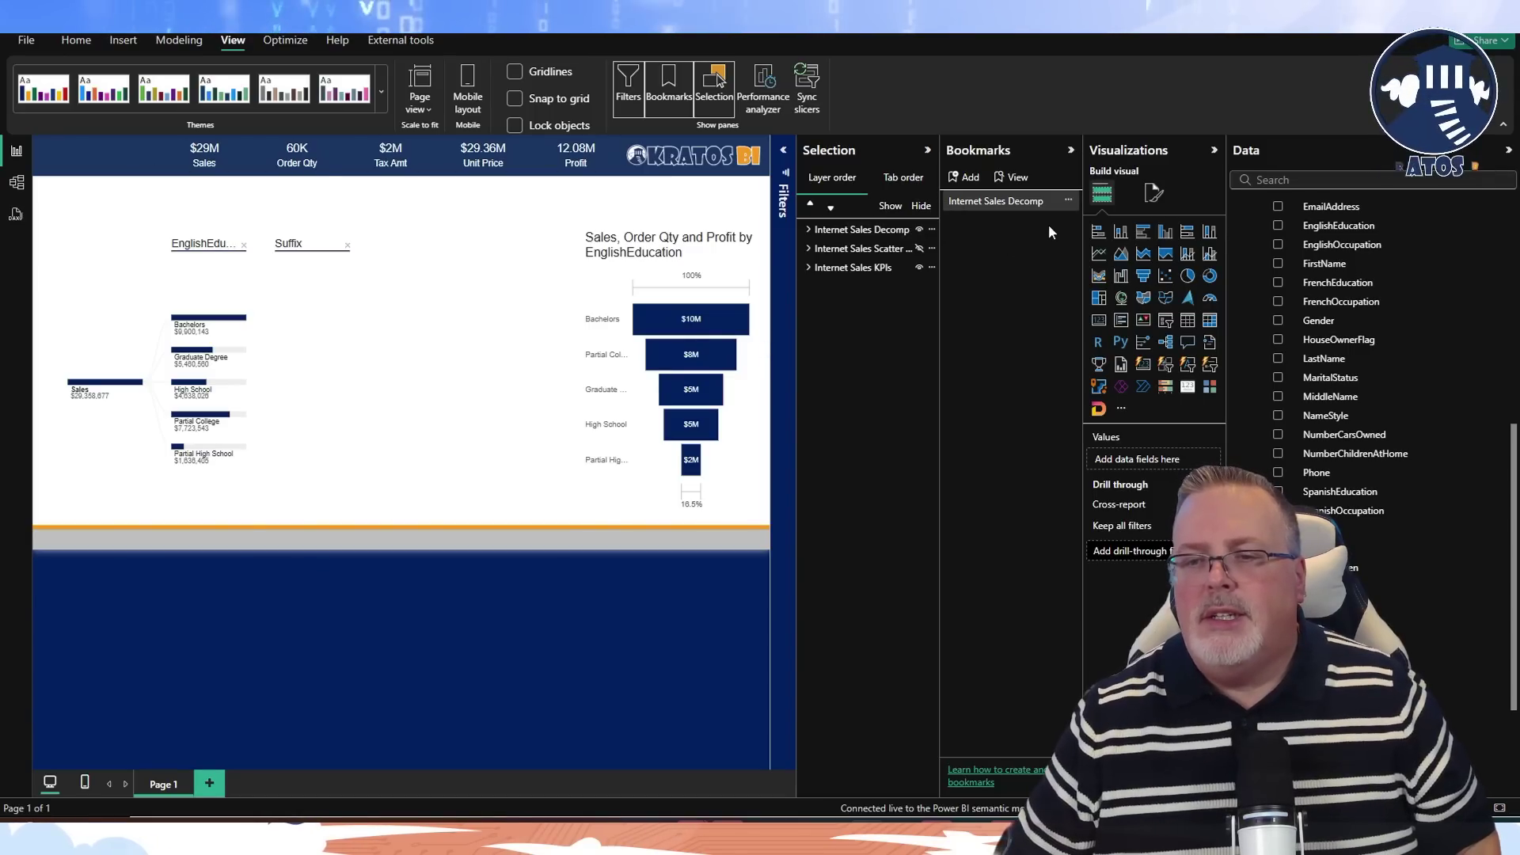
# With the Decomp group hidden and the Scatter group shown, add a bookmark named Internet Sales Scatter.
pyautogui.click(919, 230)
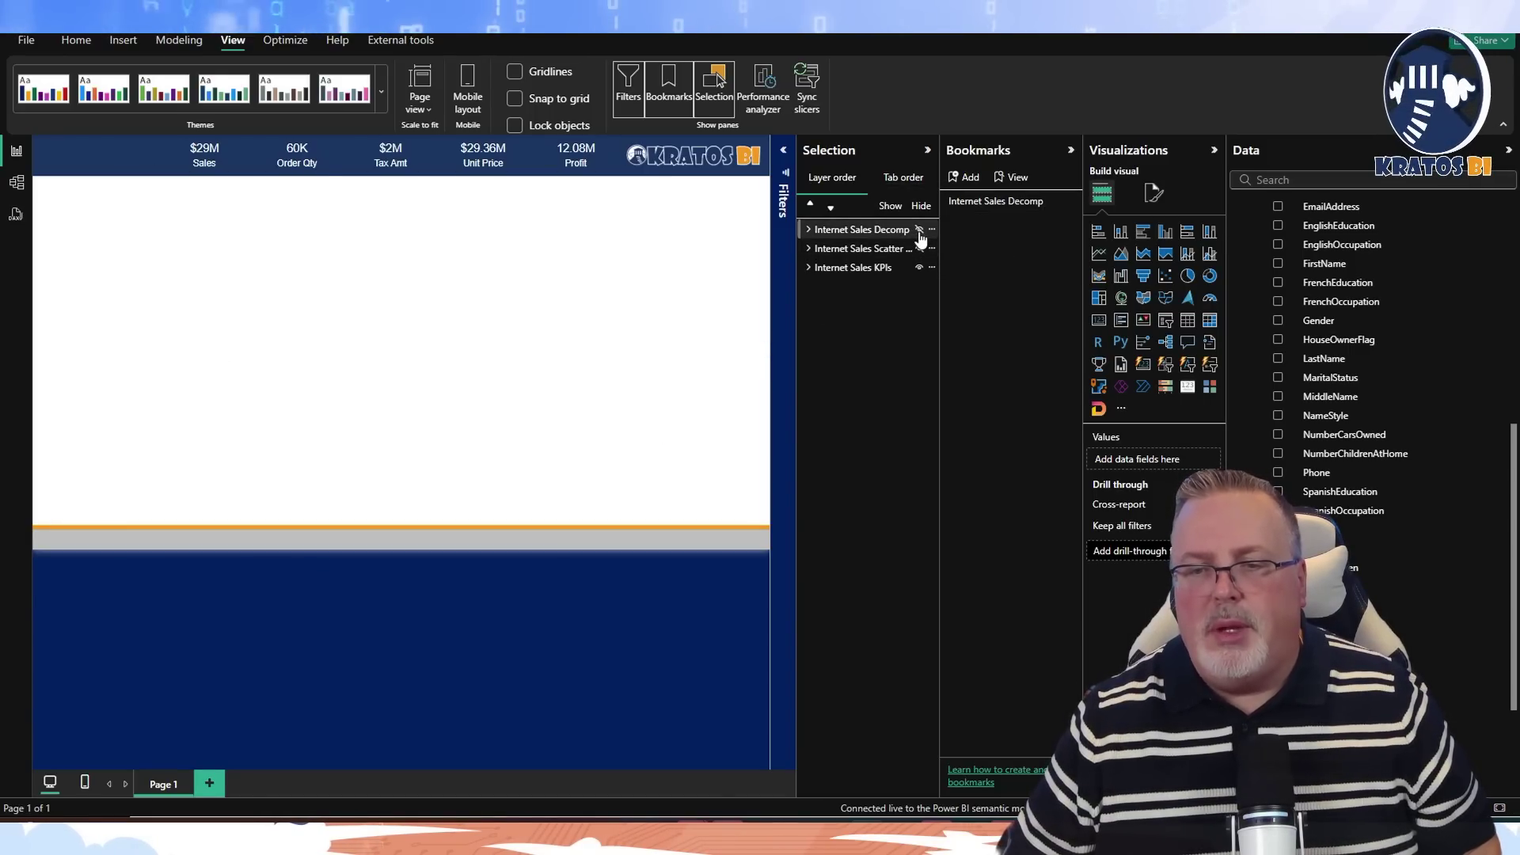
pyautogui.click(918, 249)
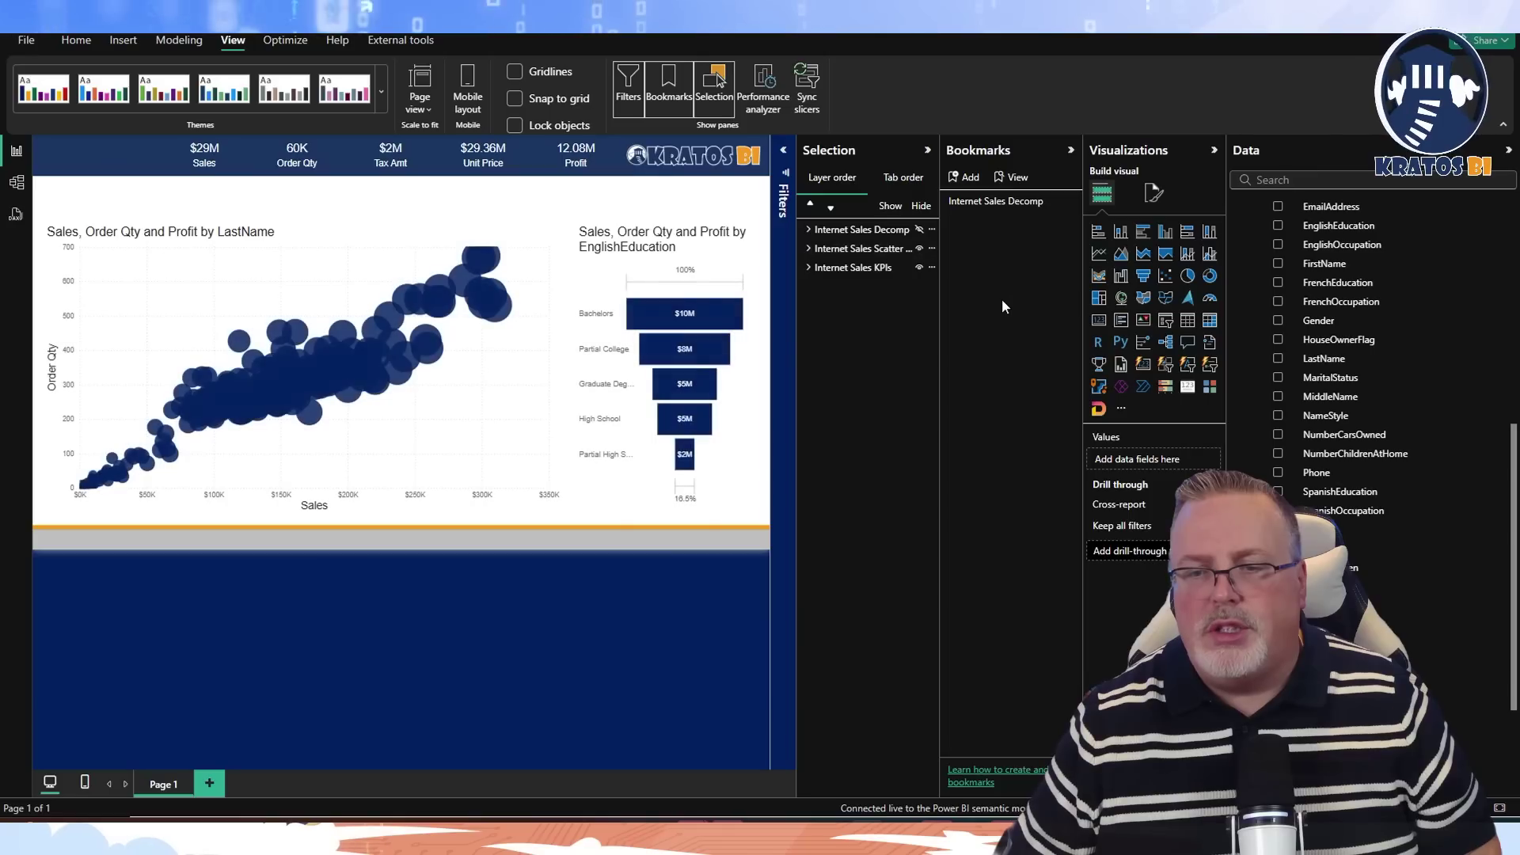
pyautogui.click(965, 179)
pyautogui.doubleClick(1006, 222)
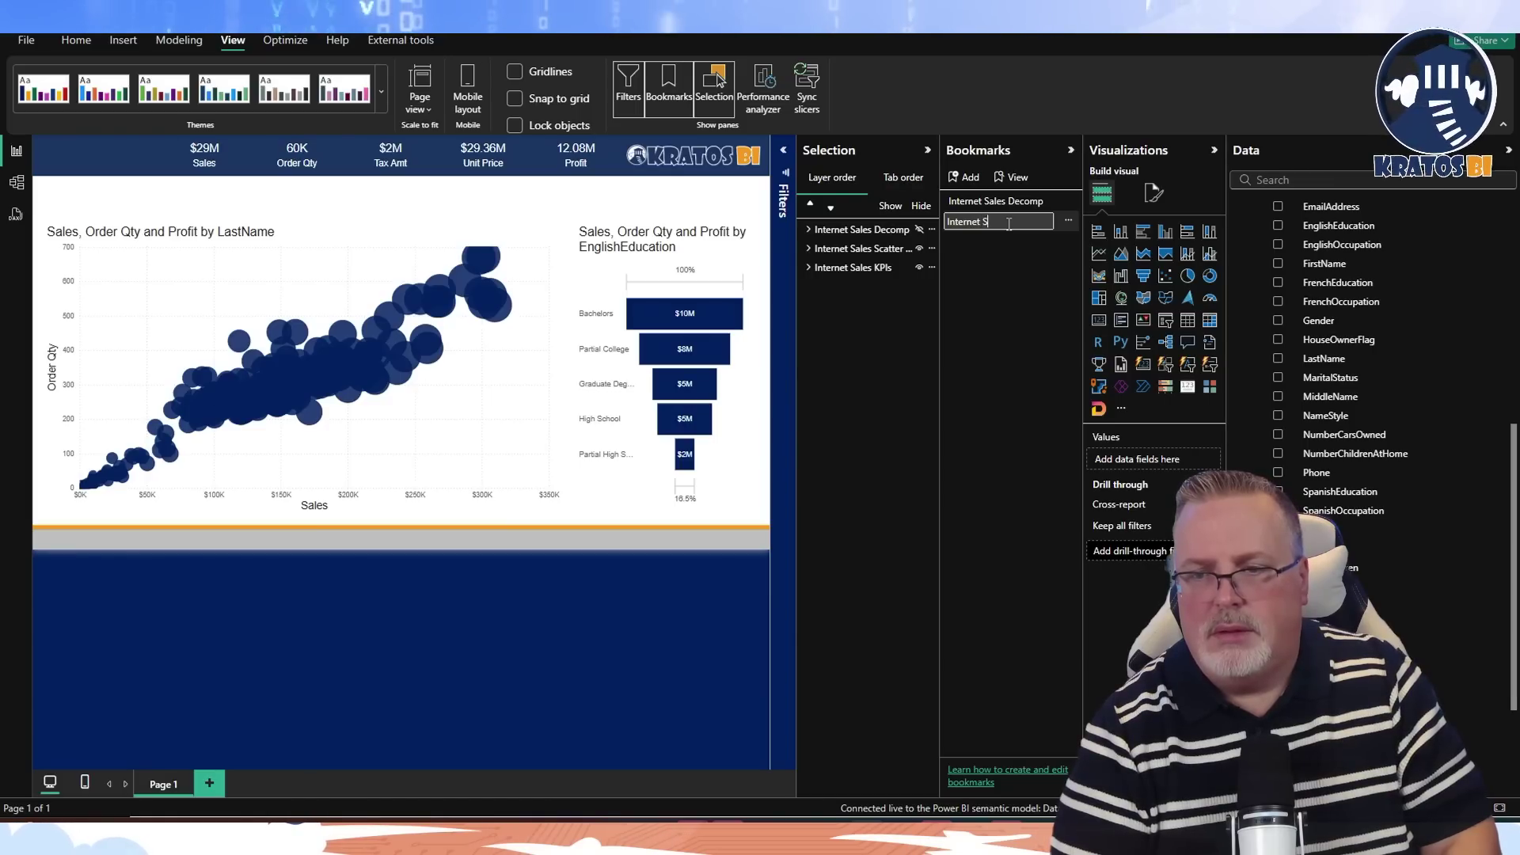
pyautogui.write('Internet Sales Scatter')
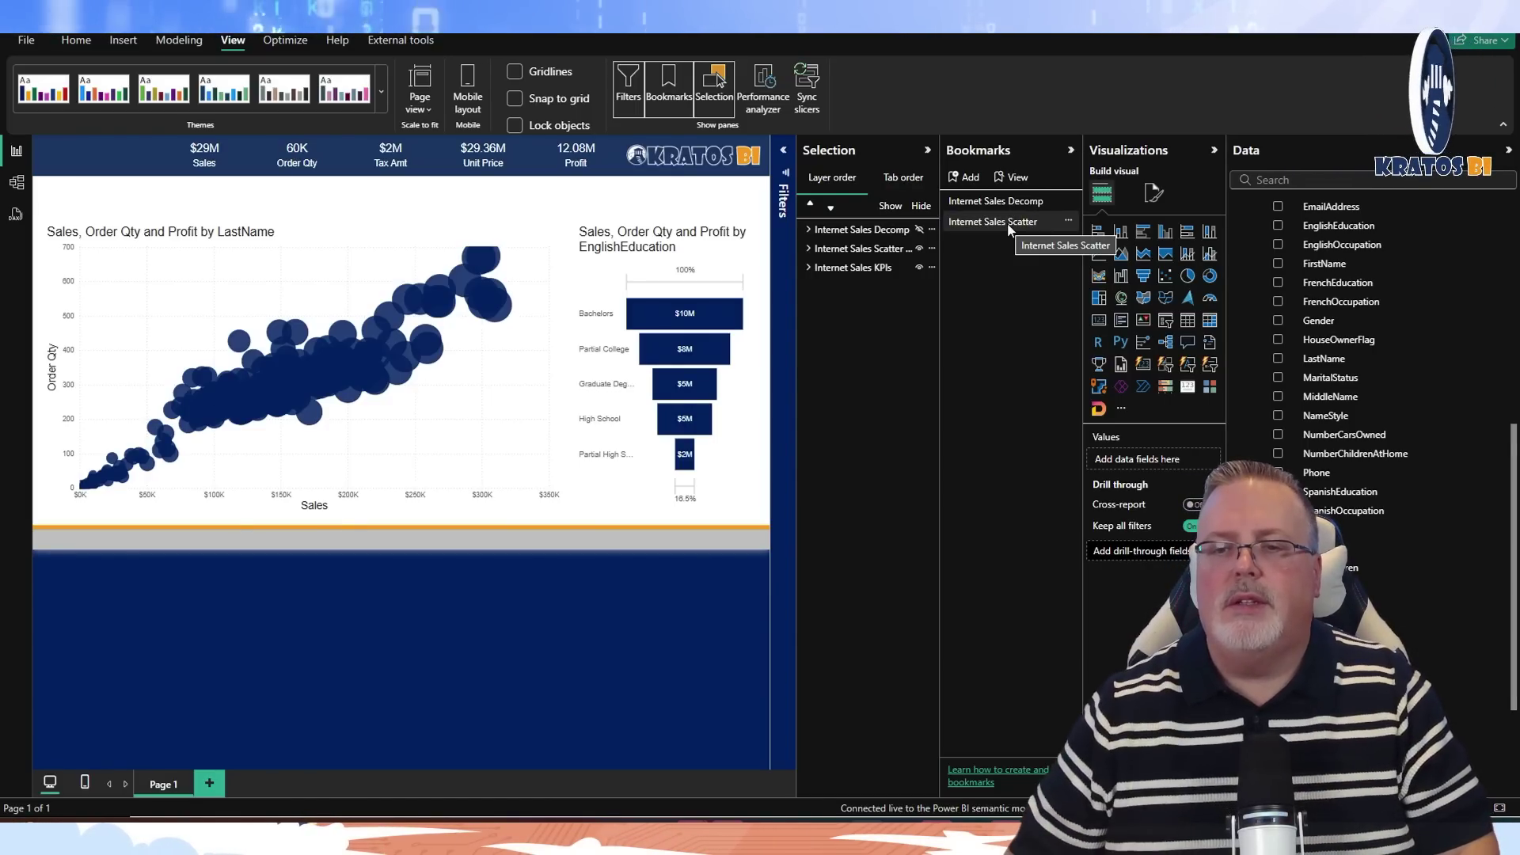
# Switch back and forth between the Internet Sales Decomp and Internet Sales Scatter bookmarks to check both views.
pyautogui.click(1013, 207)
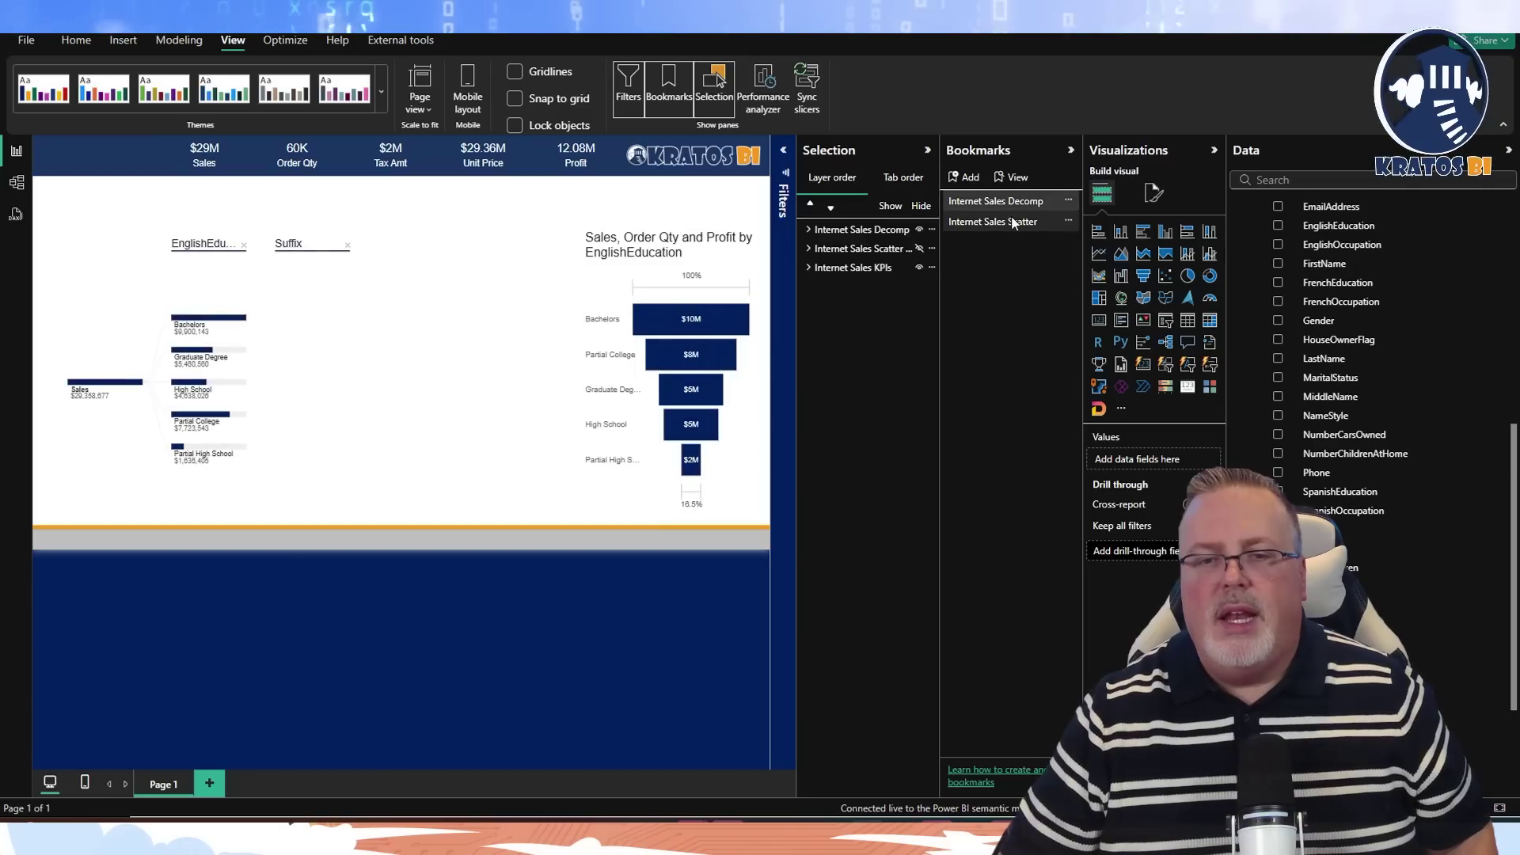
pyautogui.click(1011, 218)
pyautogui.click(1012, 209)
pyautogui.click(1012, 219)
pyautogui.click(1013, 204)
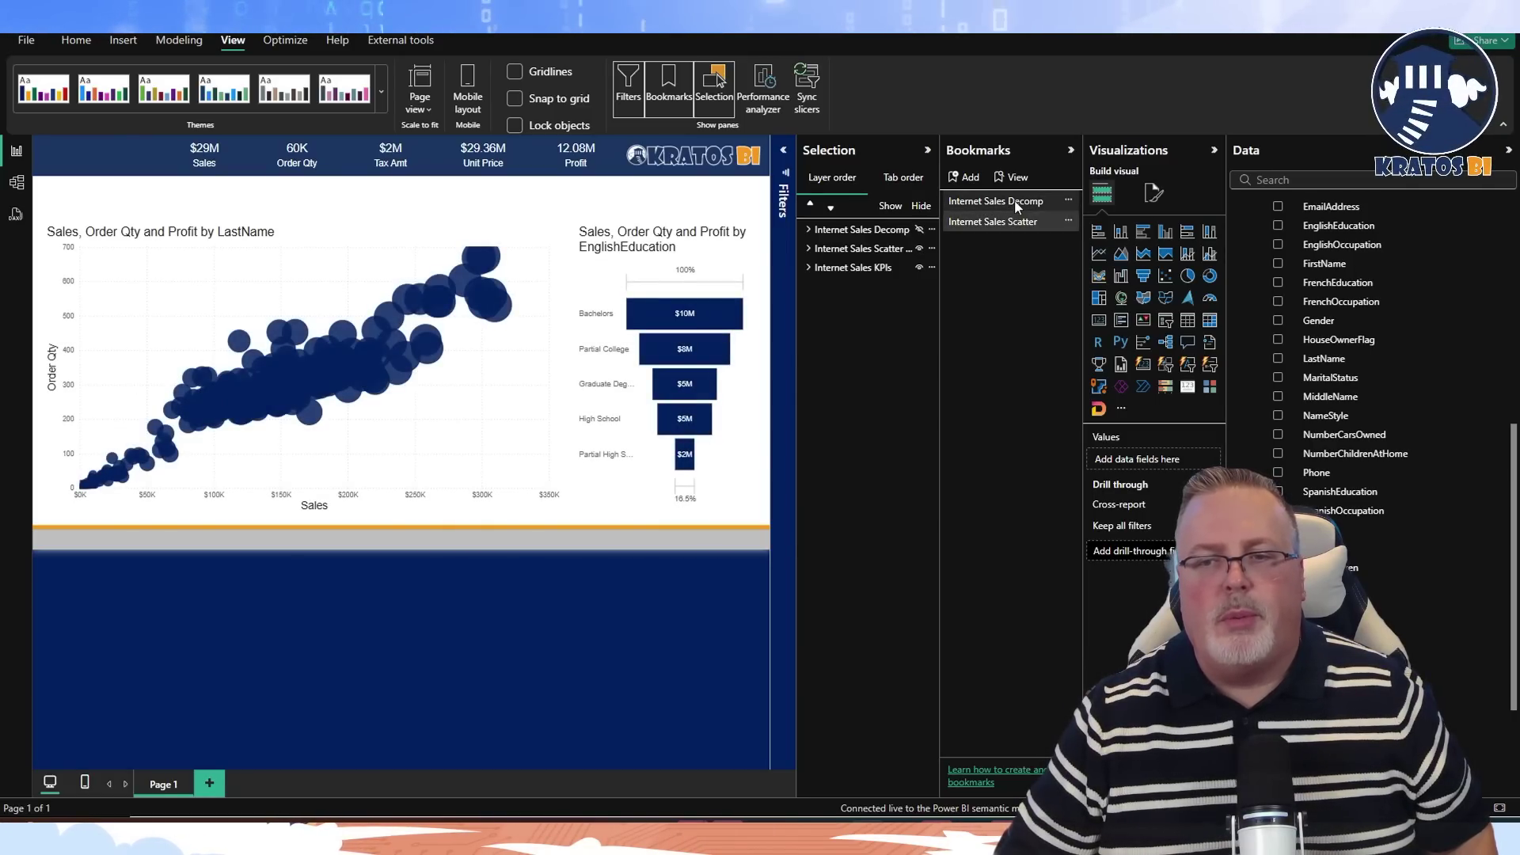
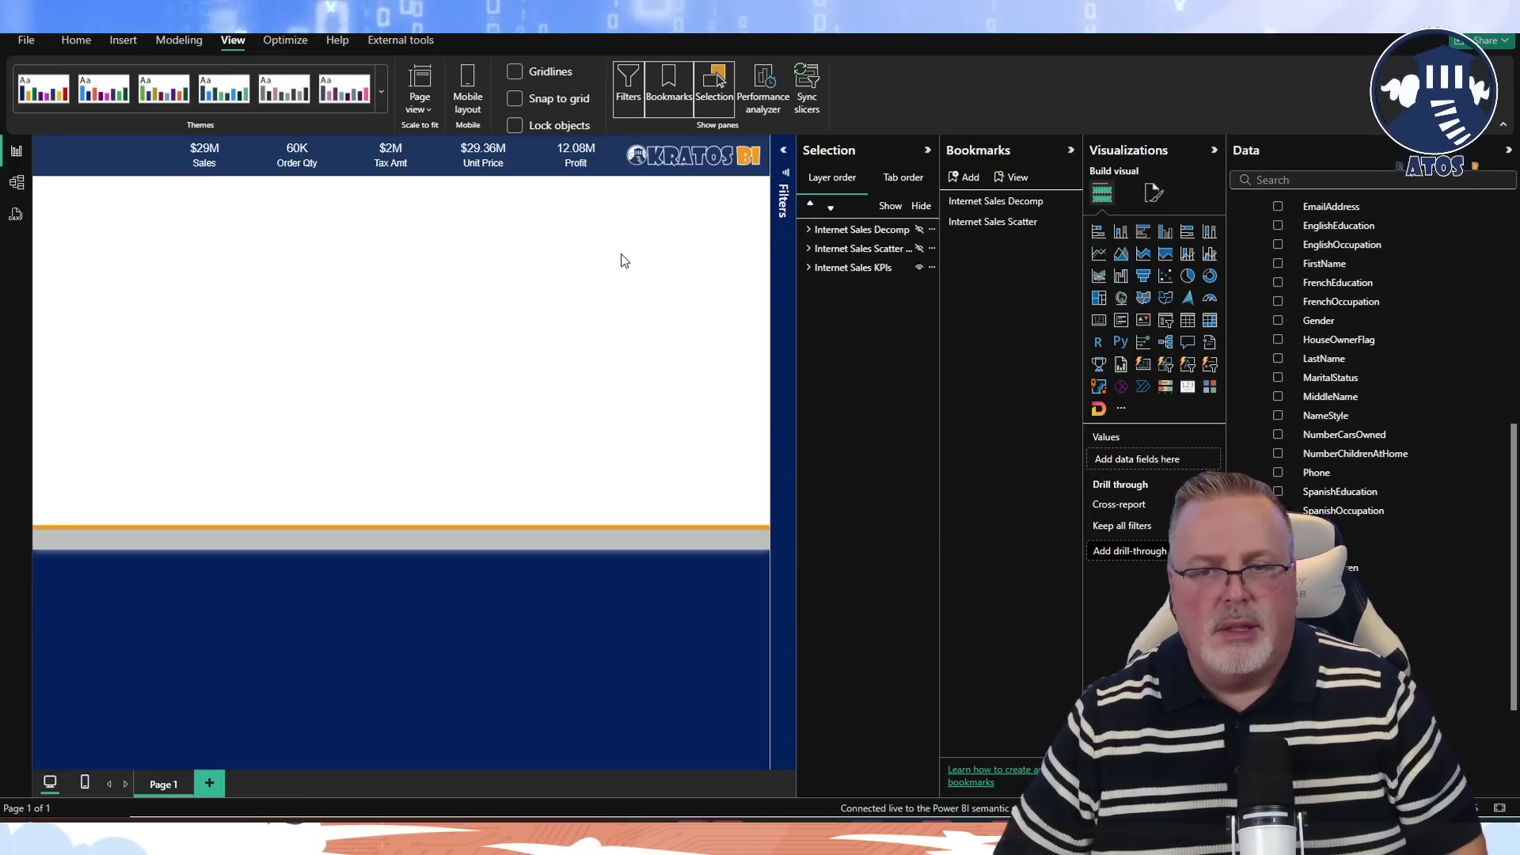
# Duplicate the Internet Sales Decomp group and rename the copy Internet Sales Details.
pyautogui.doubleClick(887, 229)
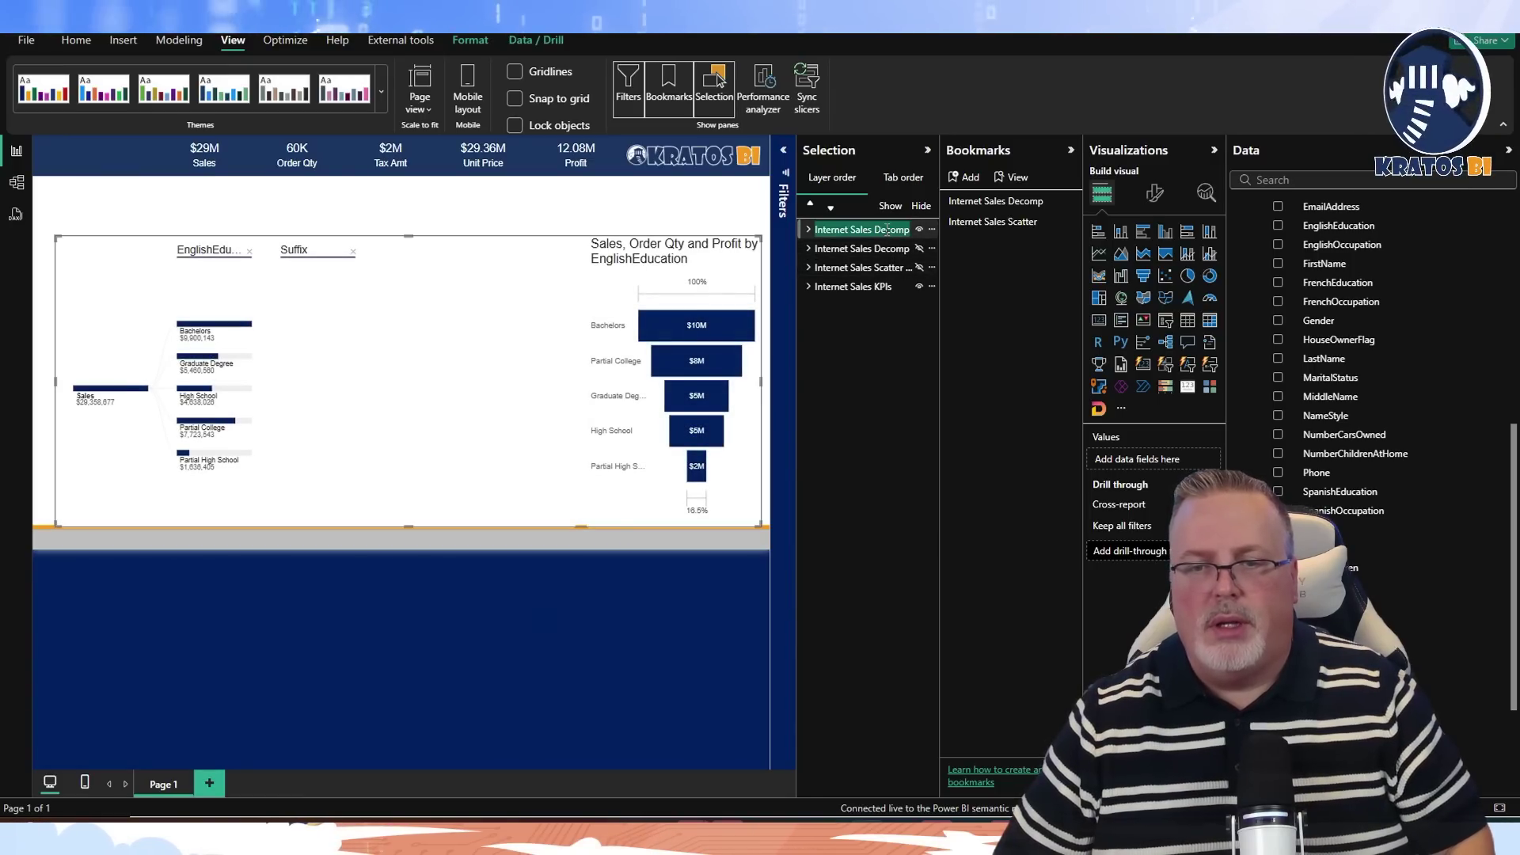
pyautogui.click(880, 229)
pyautogui.press('BackSpace')
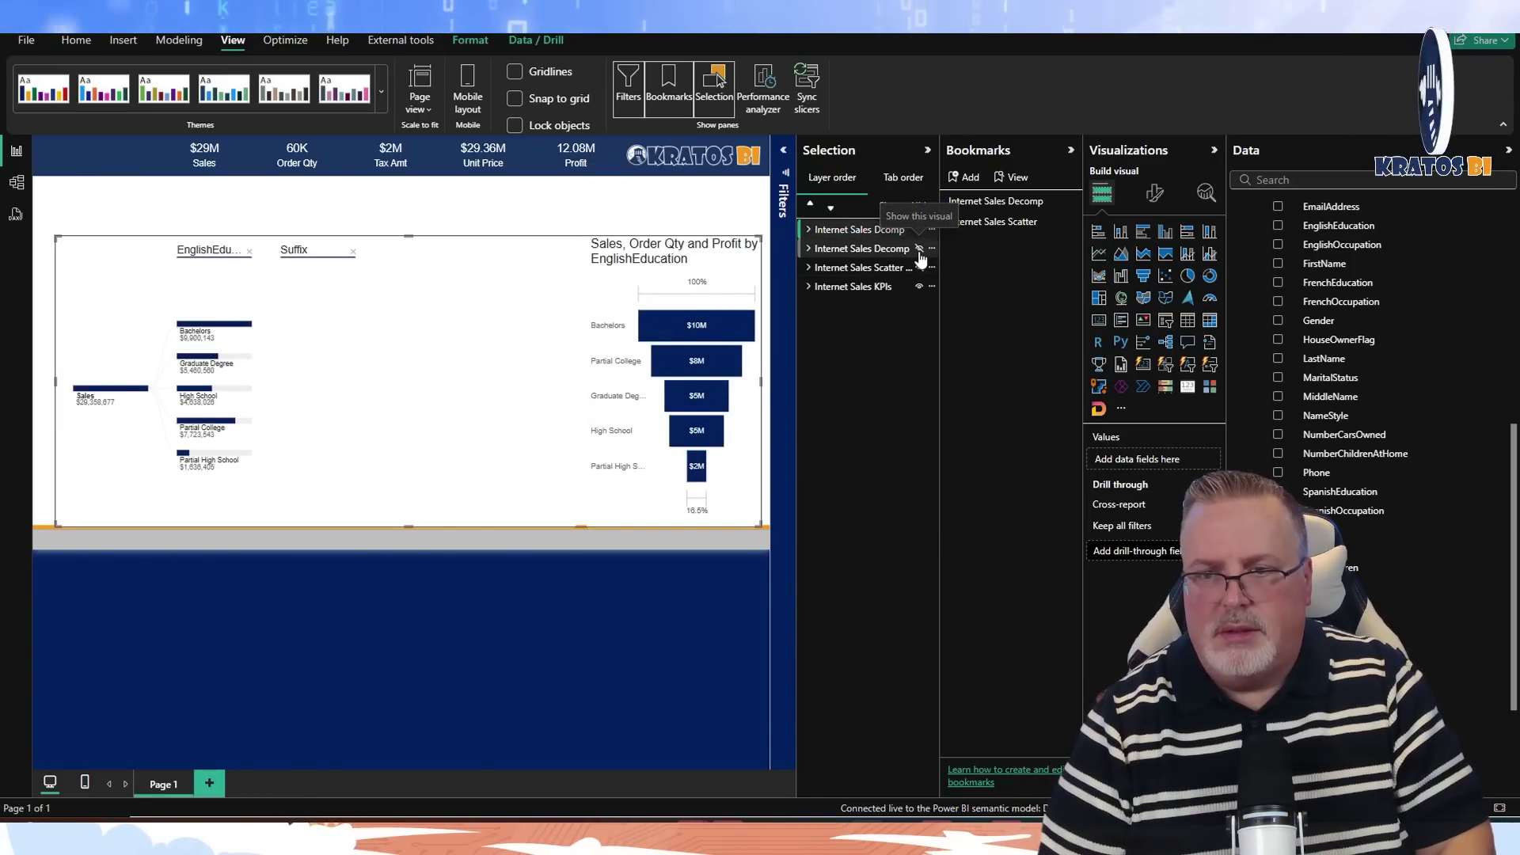
pyautogui.write('etails')
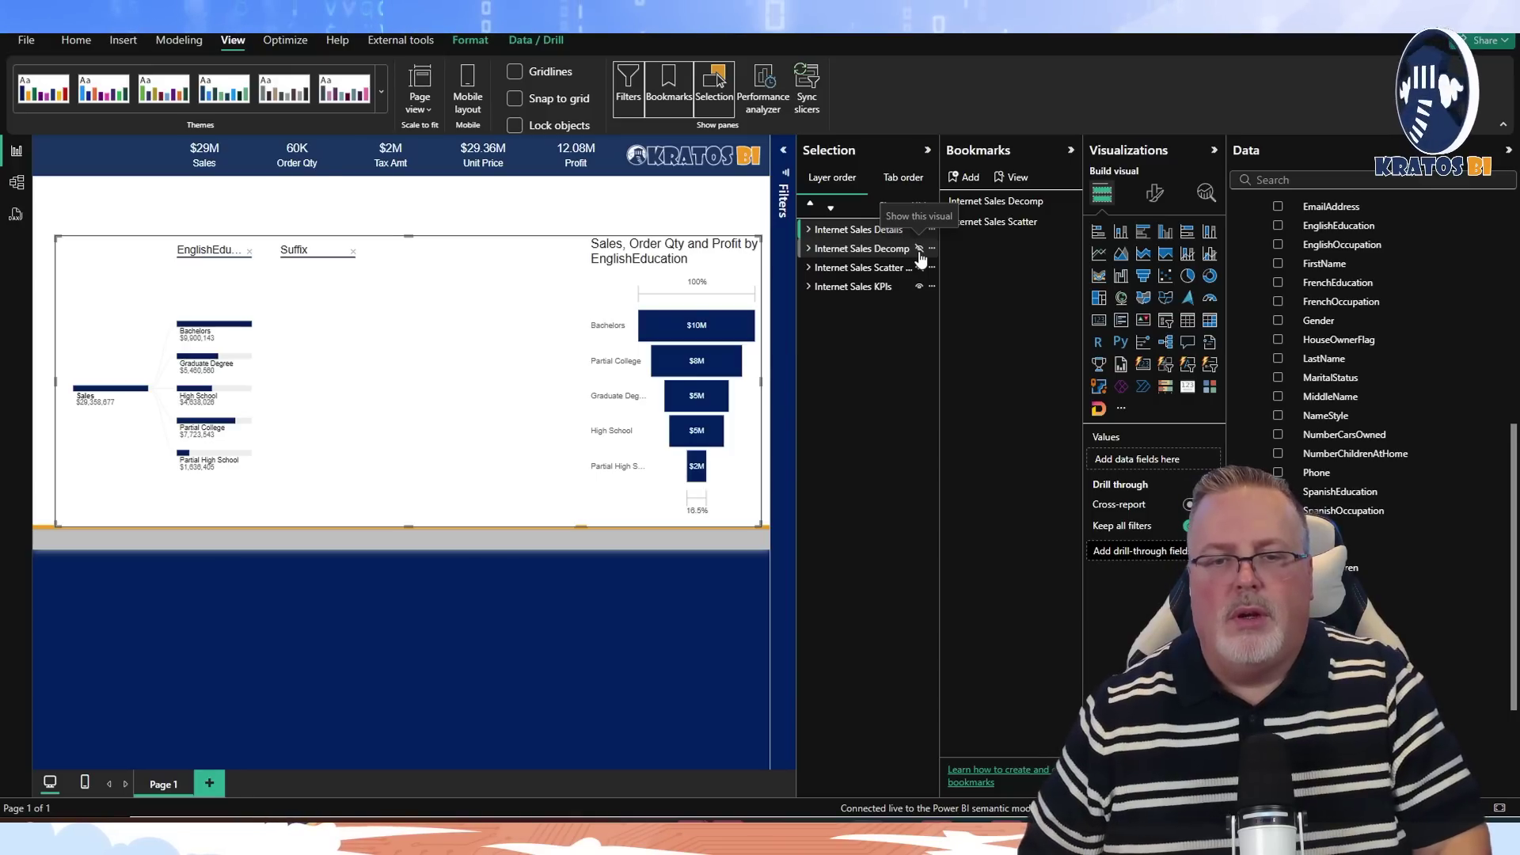
pyautogui.click(871, 248)
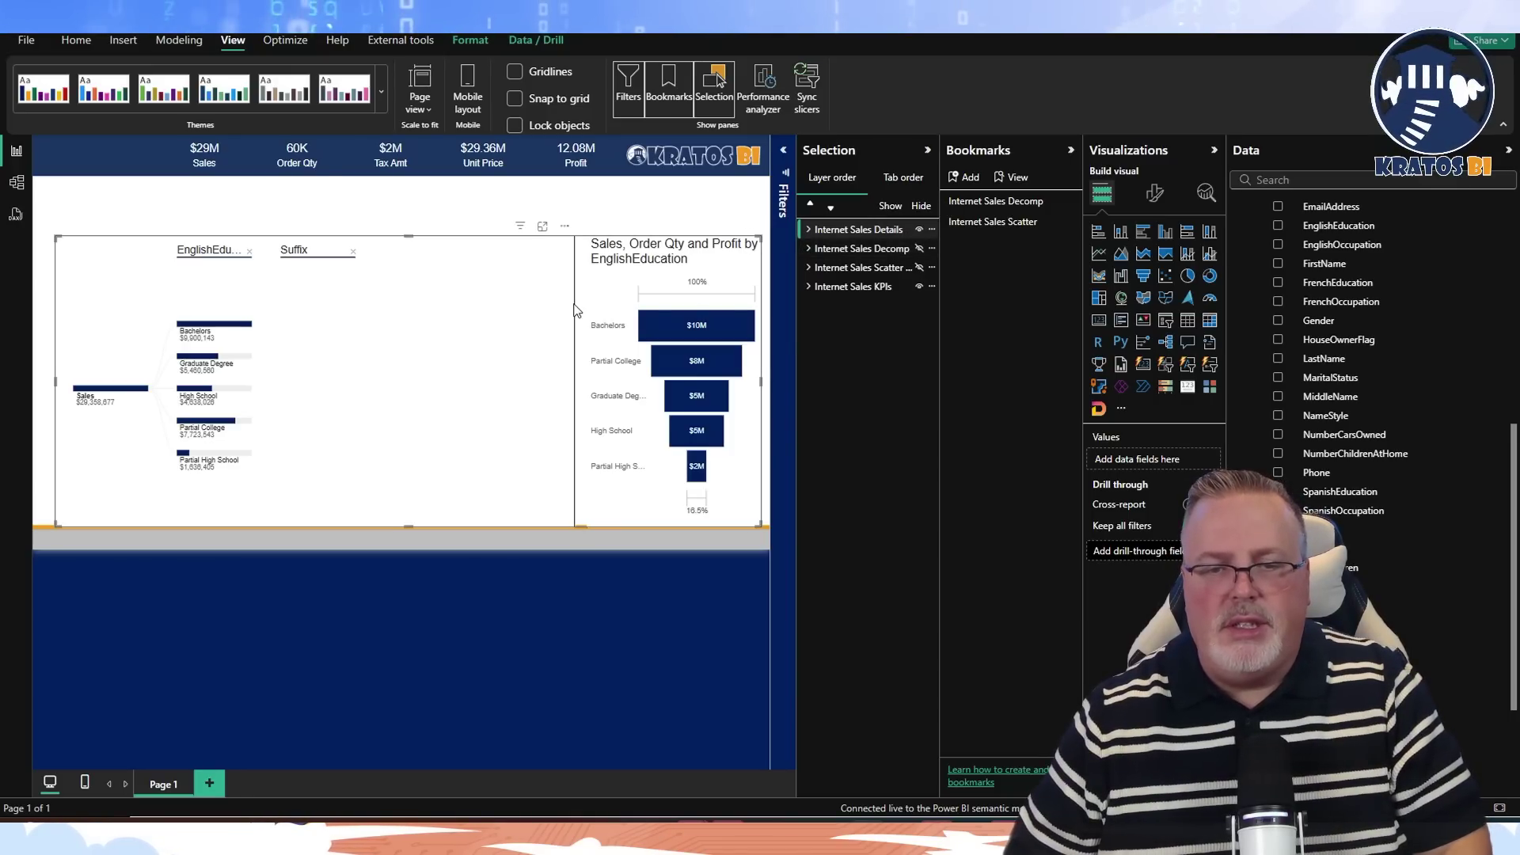
# Convert the Details group's decomposition tree to a matrix and remove Suffix from its fields.
pyautogui.click(1209, 331)
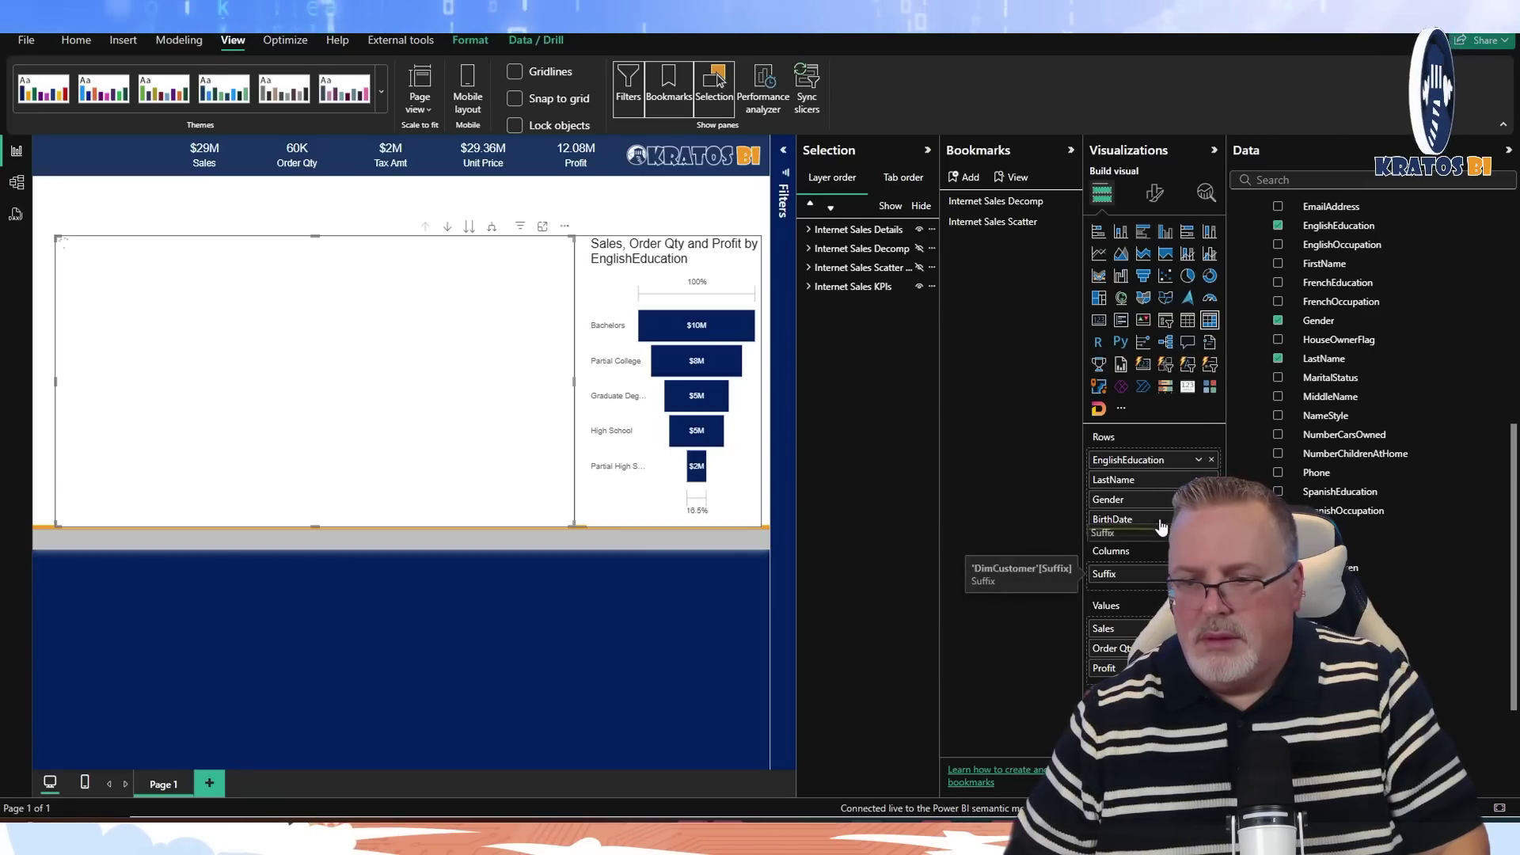
pyautogui.moveTo(1104, 573); pyautogui.dragTo(1140, 459)
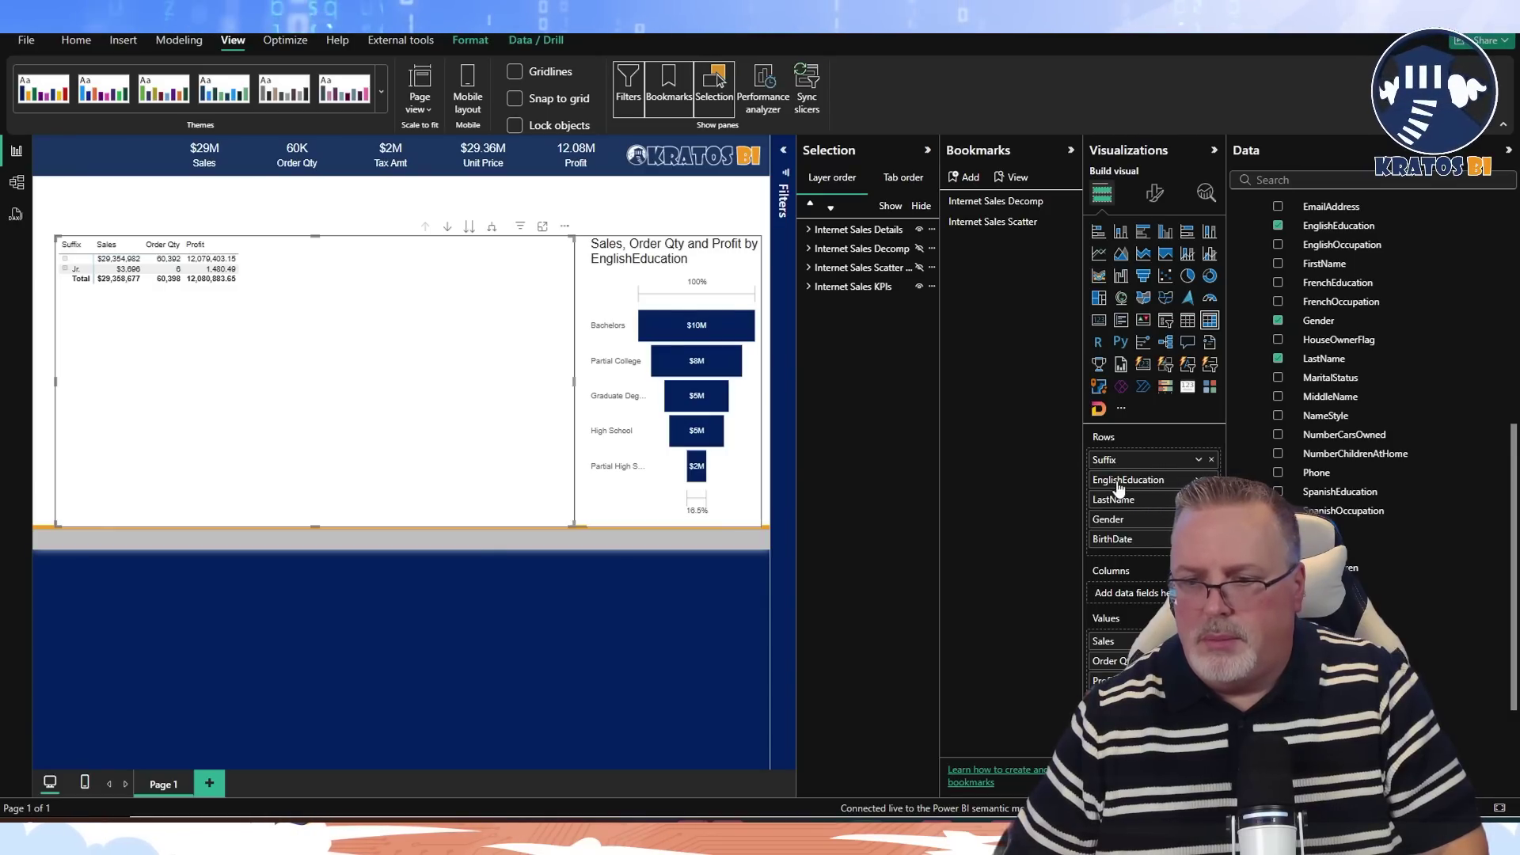
pyautogui.moveTo(1124, 474); pyautogui.dragTo(1130, 496)
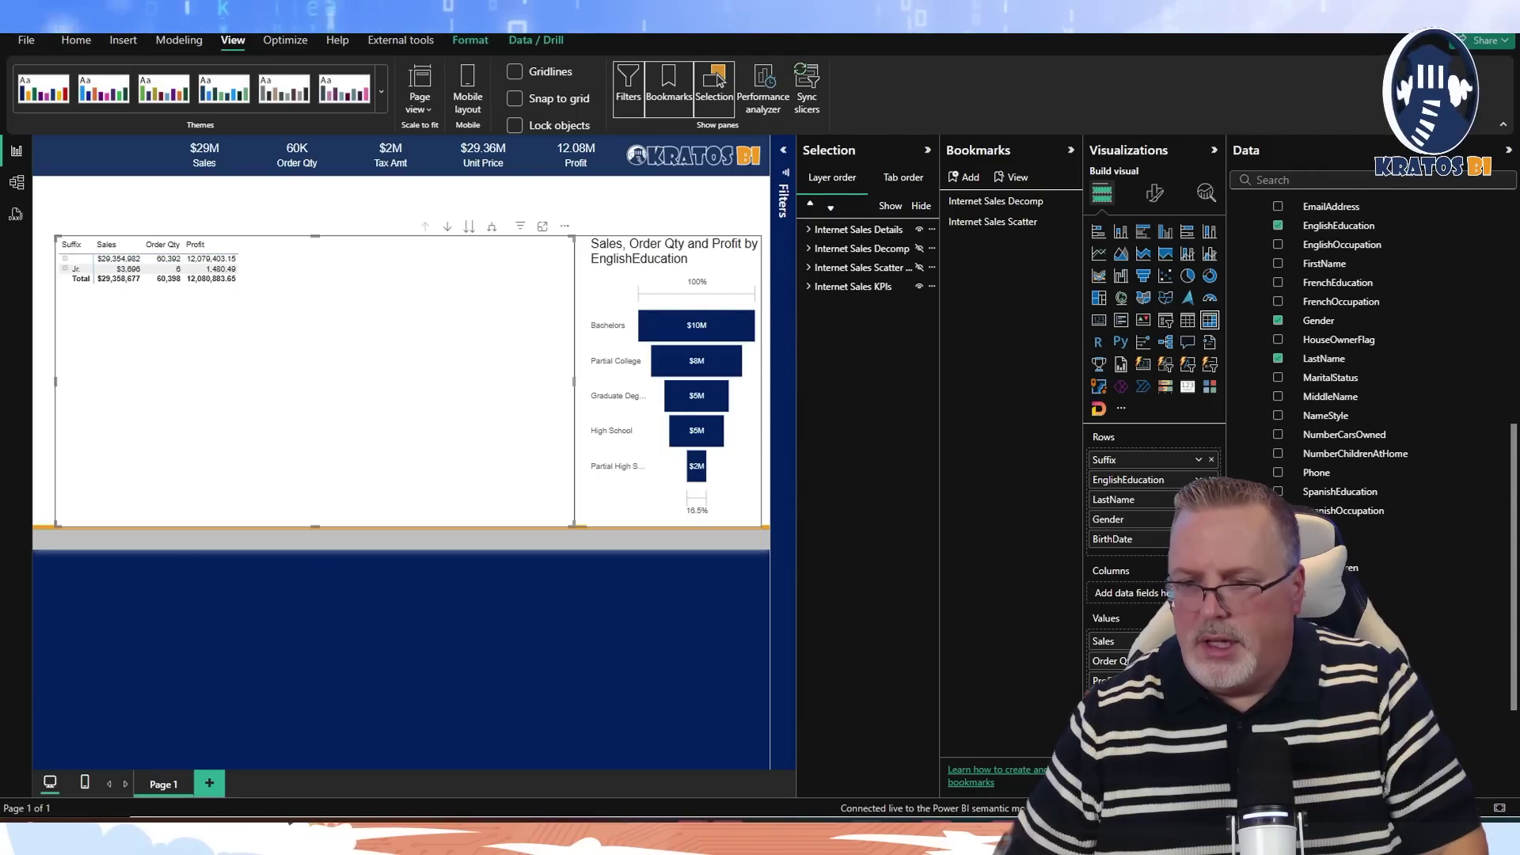
pyautogui.click(1210, 460)
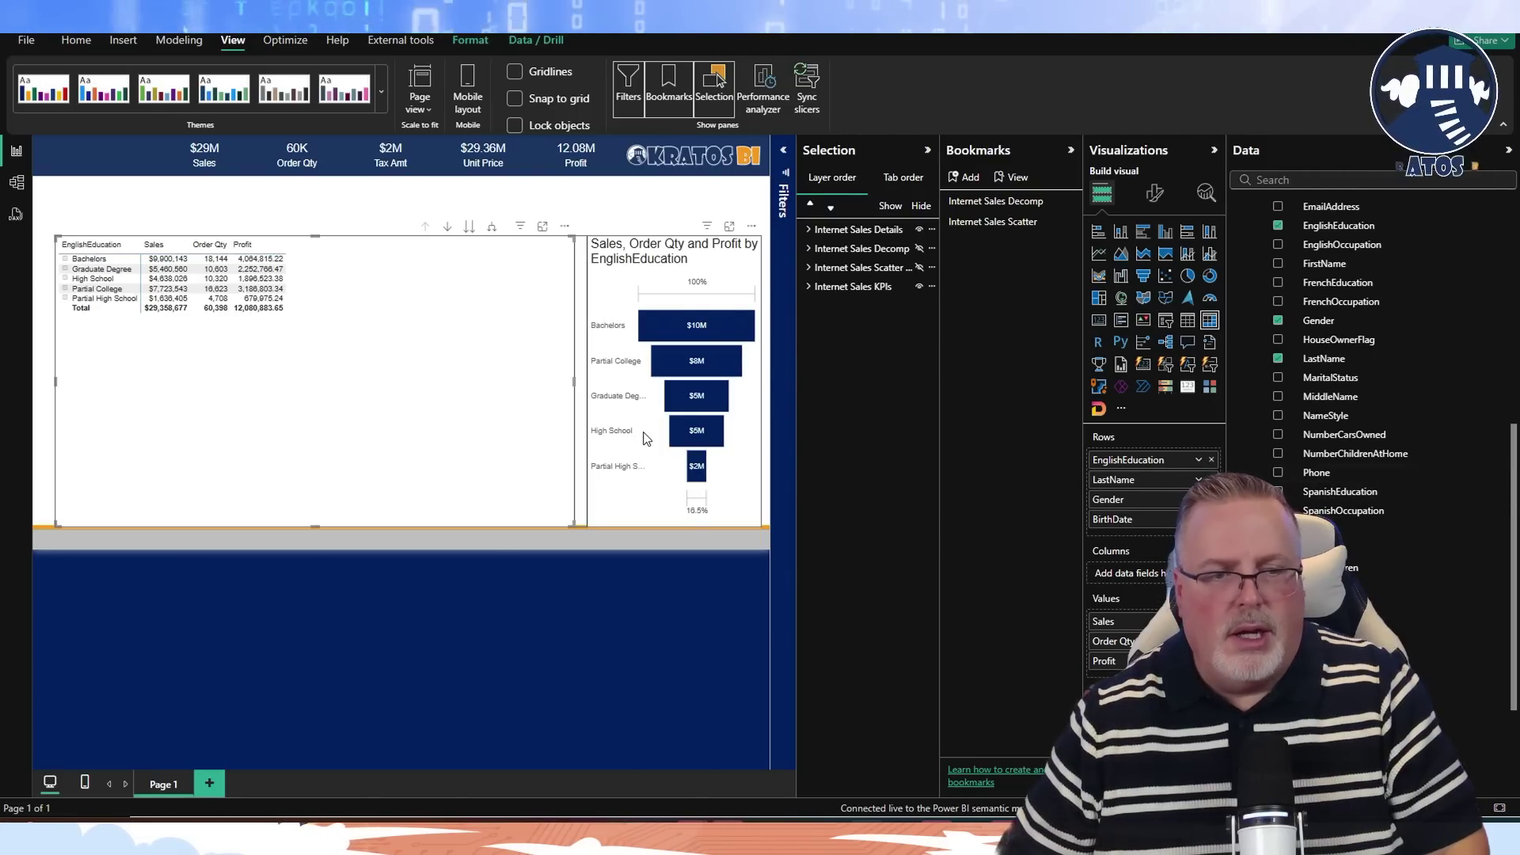
# Add YearMonth from the DimDate table to the matrix's Columns.
pyautogui.scroll(-5, 1266, 459)
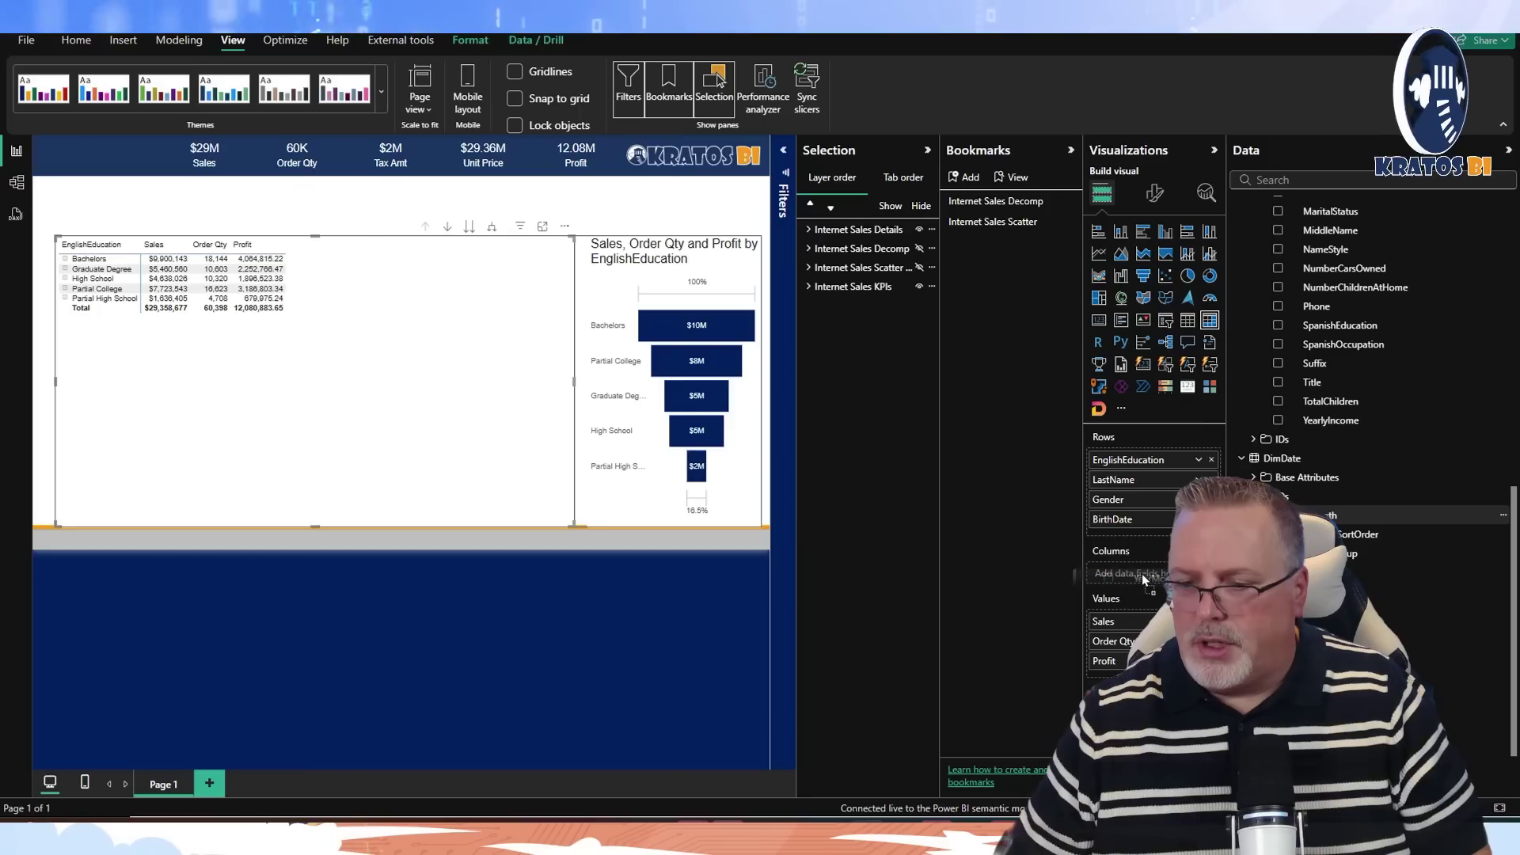
pyautogui.moveTo(1141, 573); pyautogui.dragTo(1143, 575)
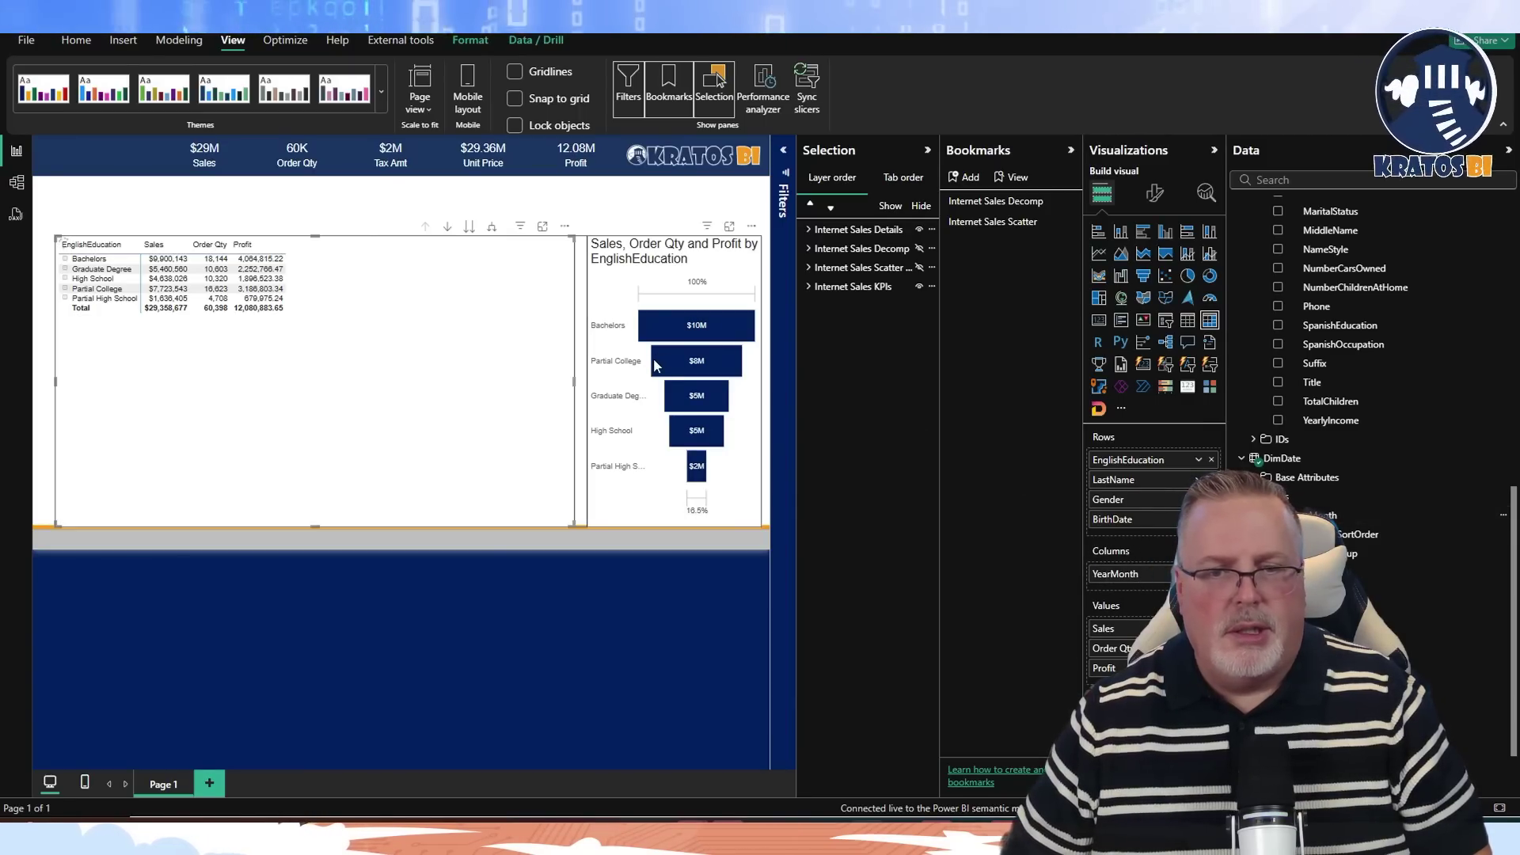
pyautogui.moveTo(645, 335)
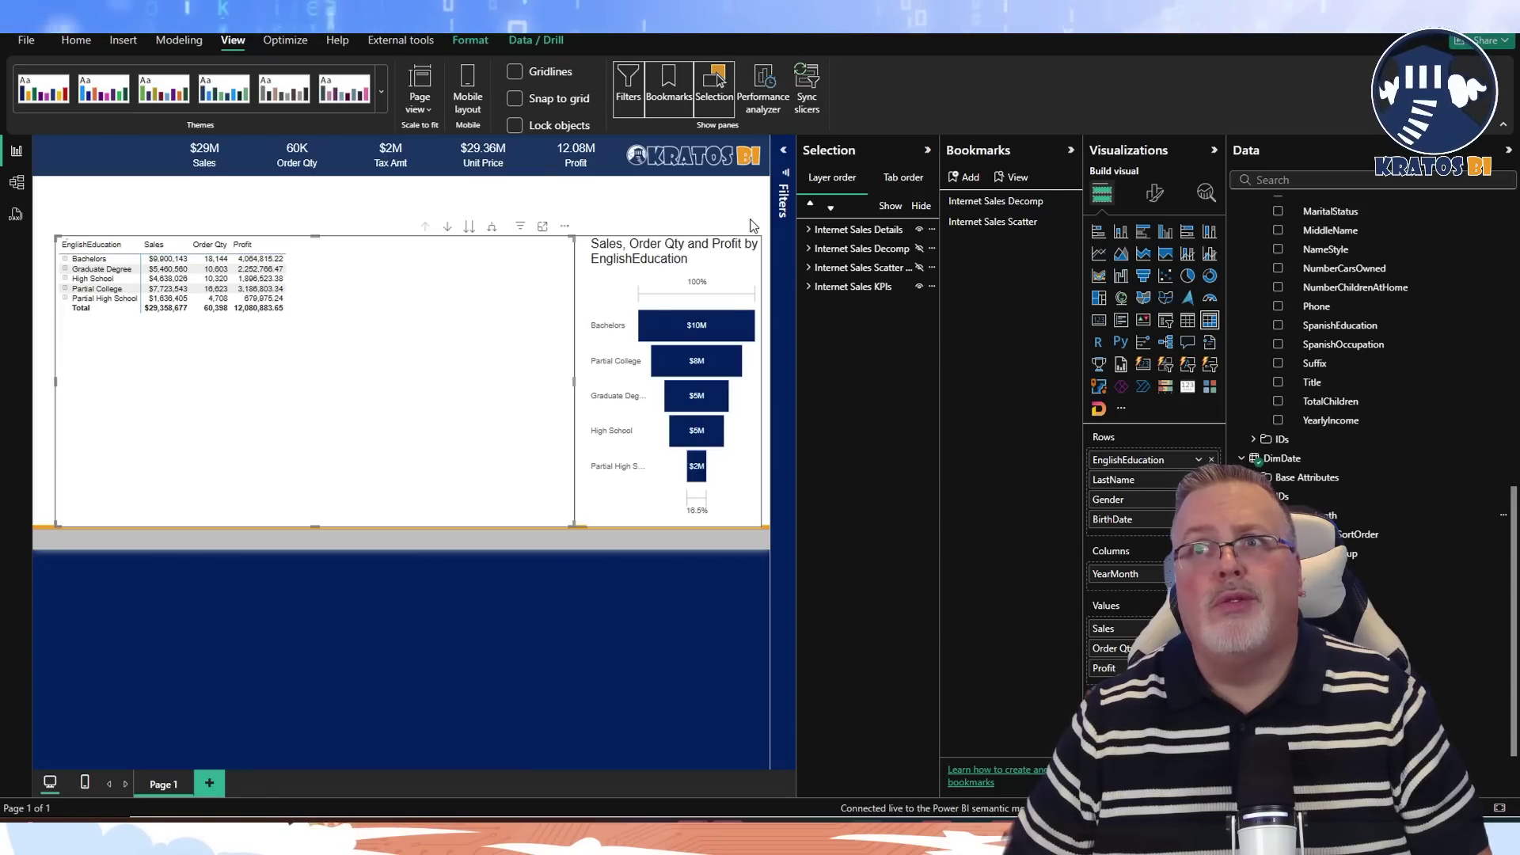
# Add a bookmark of the matrix view named Internet Sales Details.
pyautogui.click(965, 179)
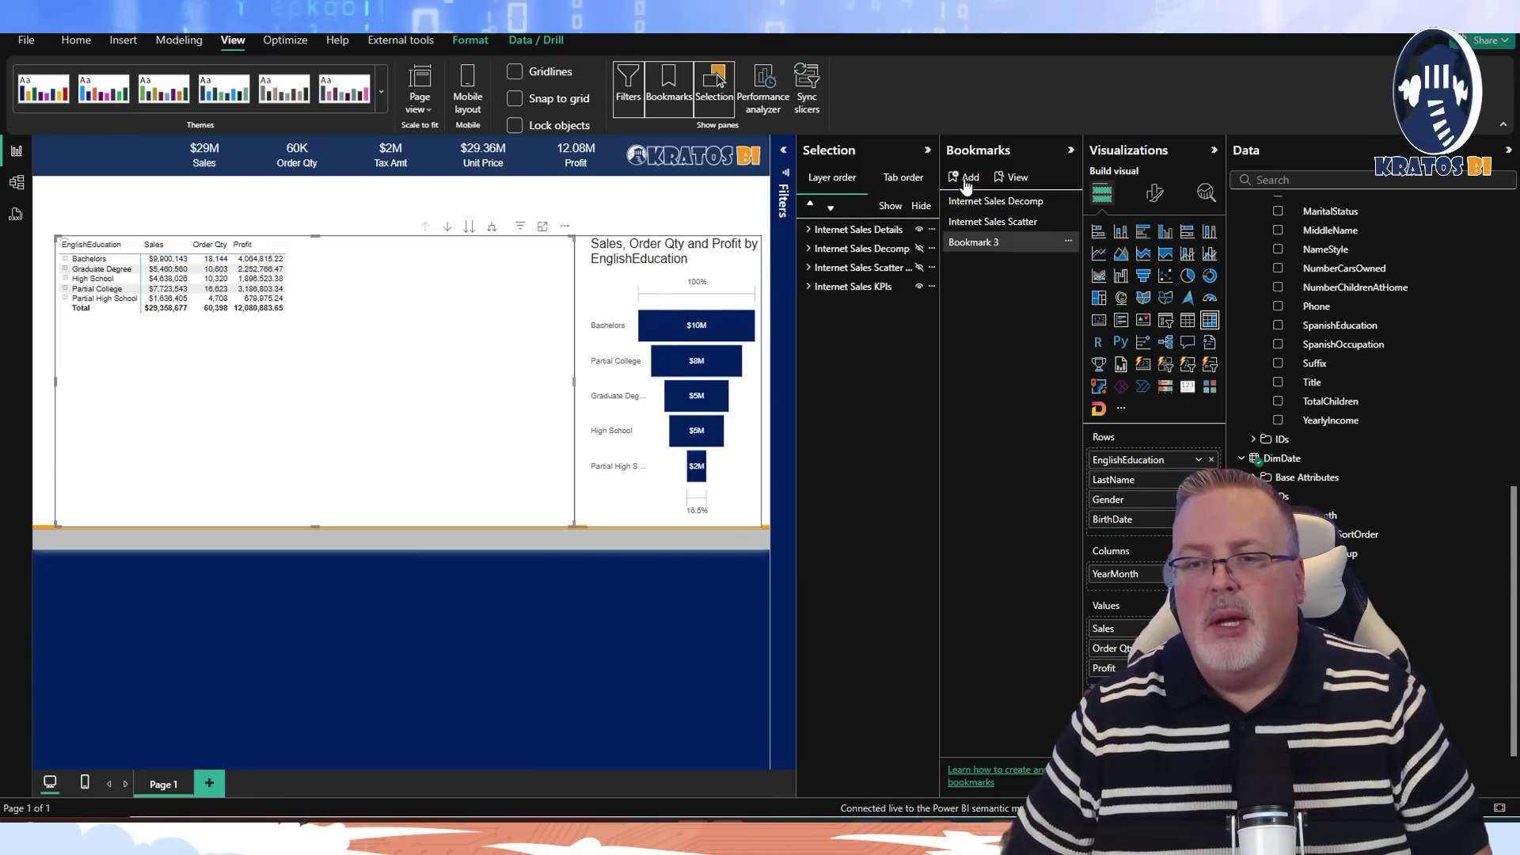
pyautogui.doubleClick(992, 241)
pyautogui.write('Internet Sales Details')
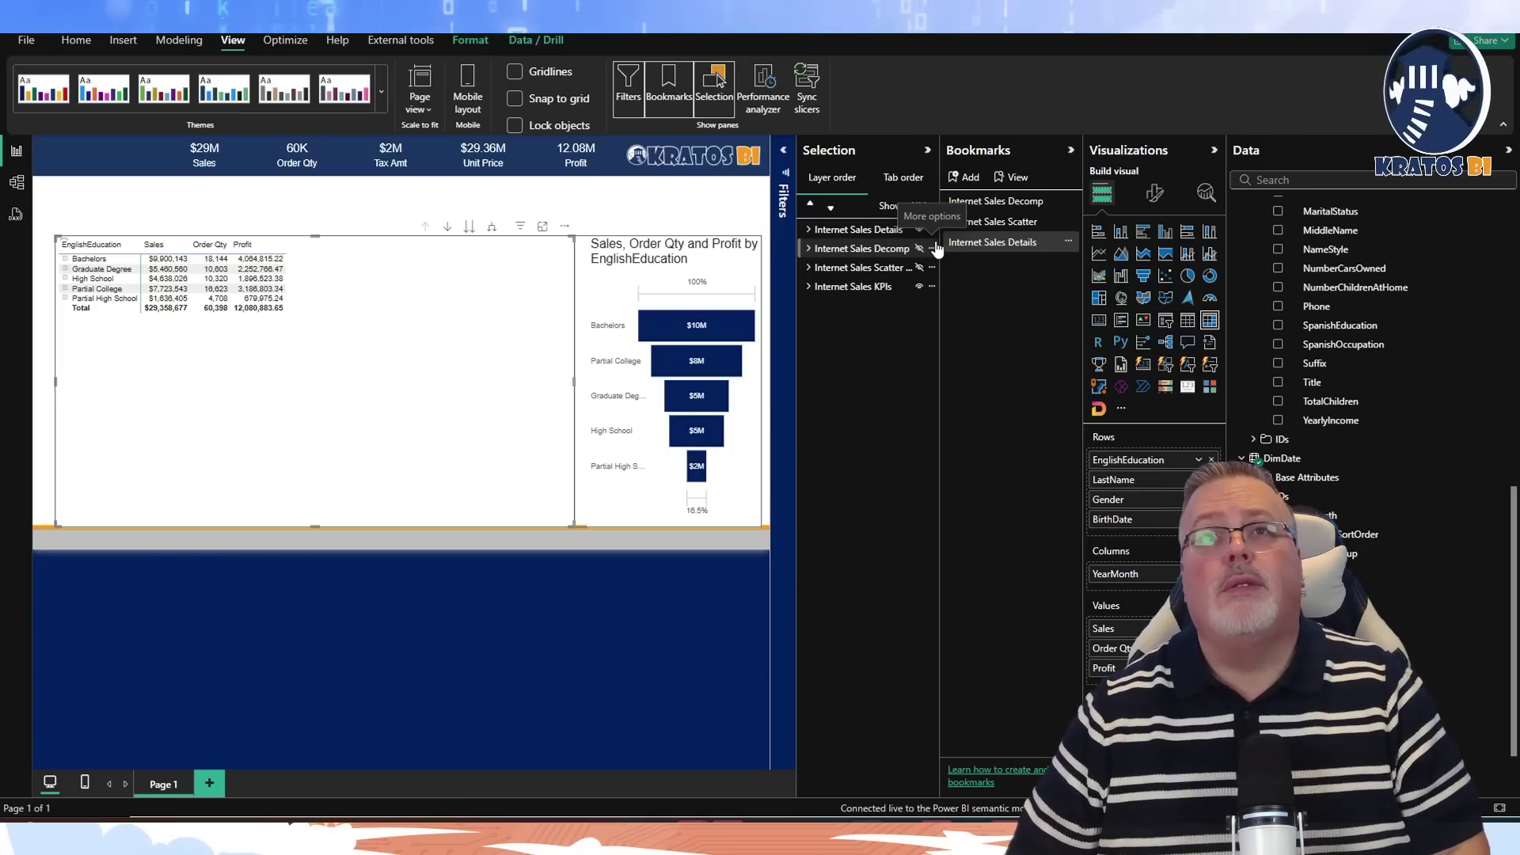
# Update the Internet Sales Decomp bookmark with the Details group hidden, and switch to the Internet Sales Scatter bookmark.
pyautogui.click(992, 210)
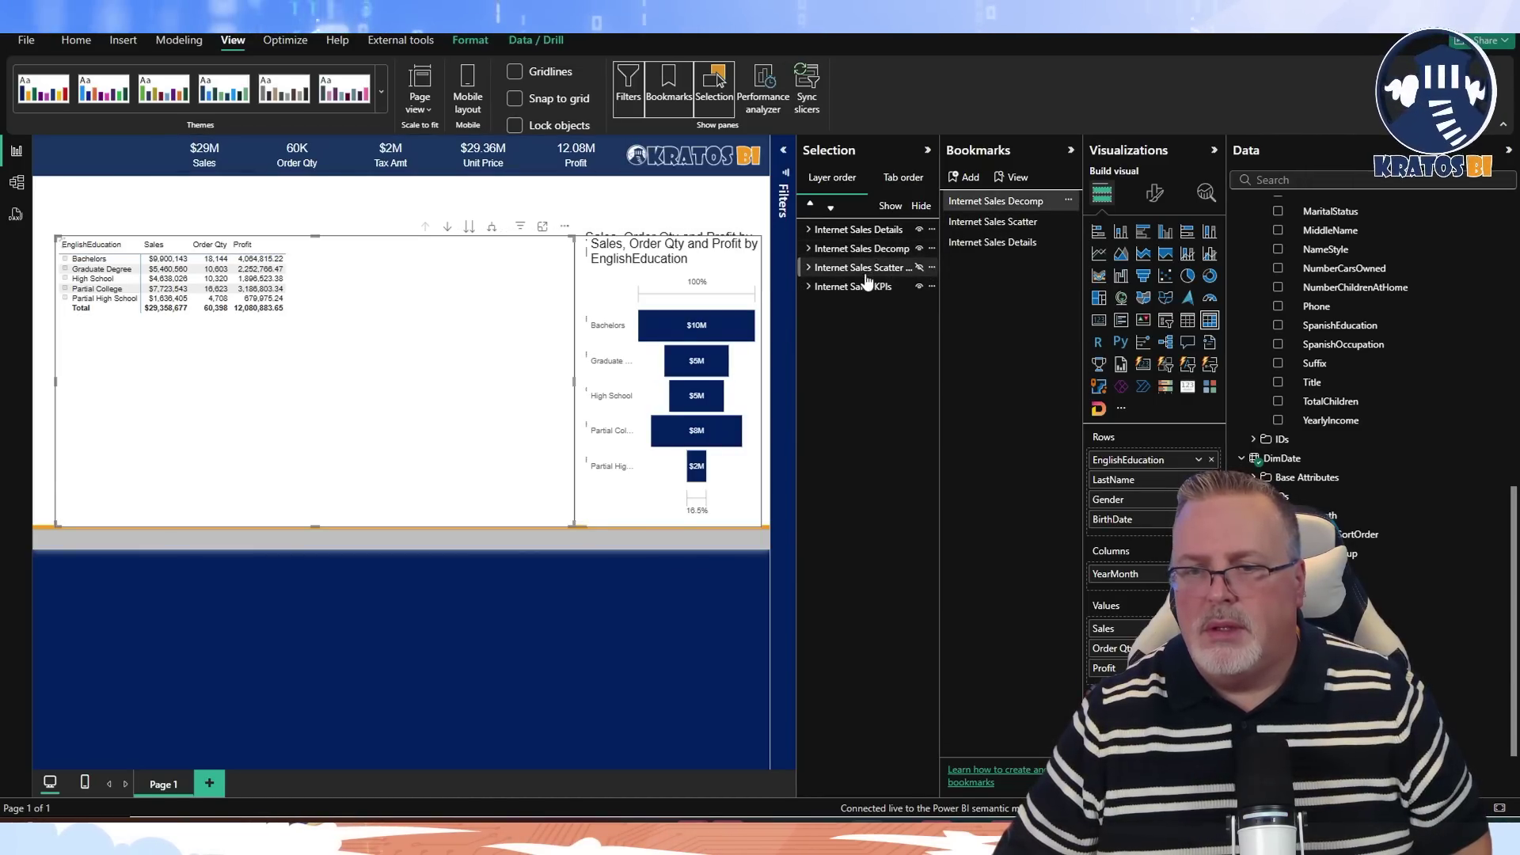
pyautogui.click(918, 229)
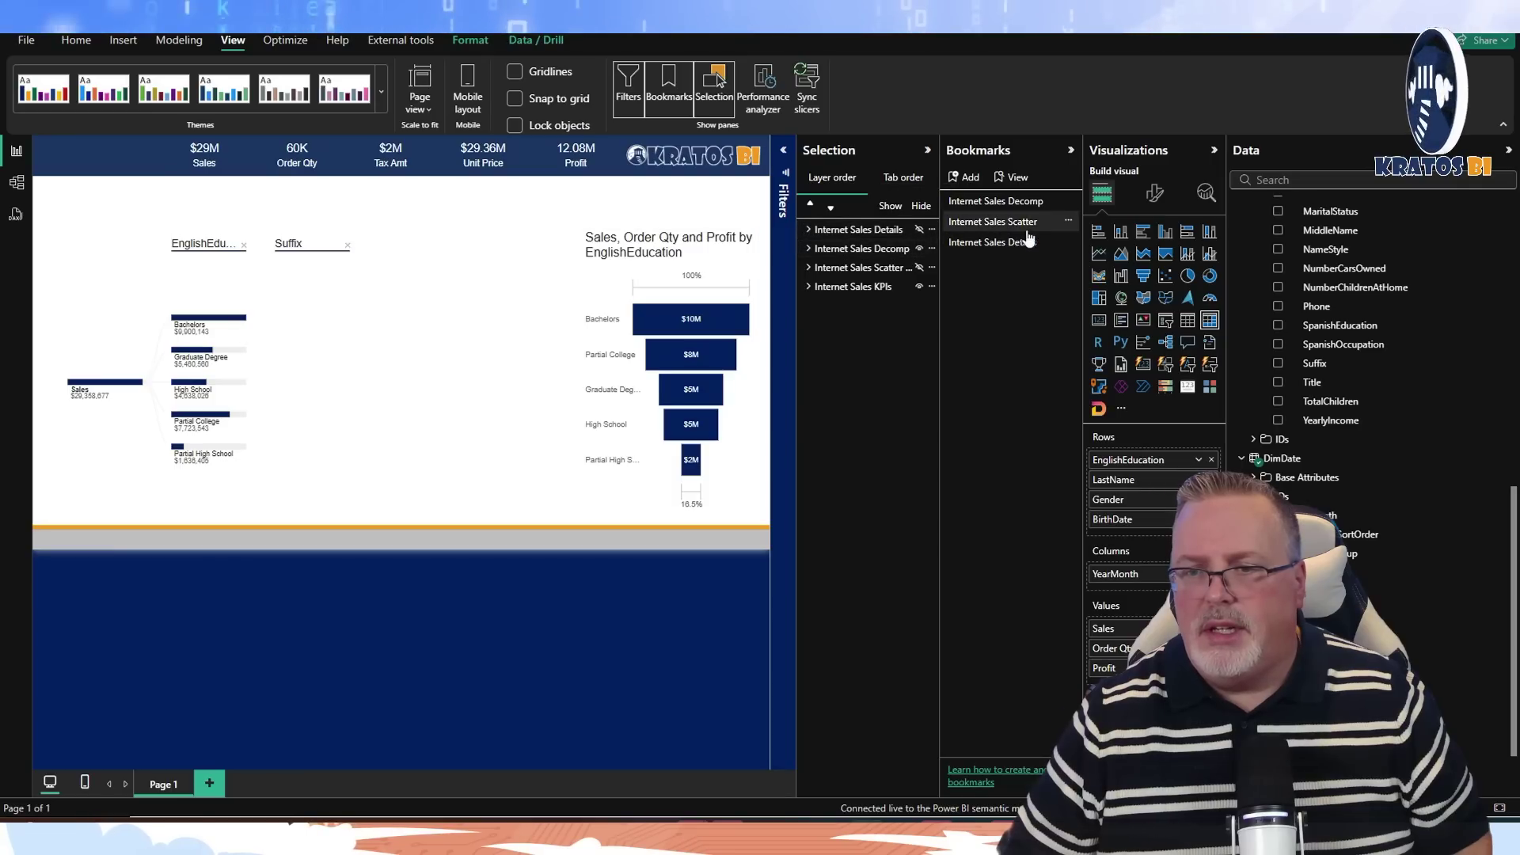
pyautogui.click(1069, 201)
pyautogui.click(1086, 210)
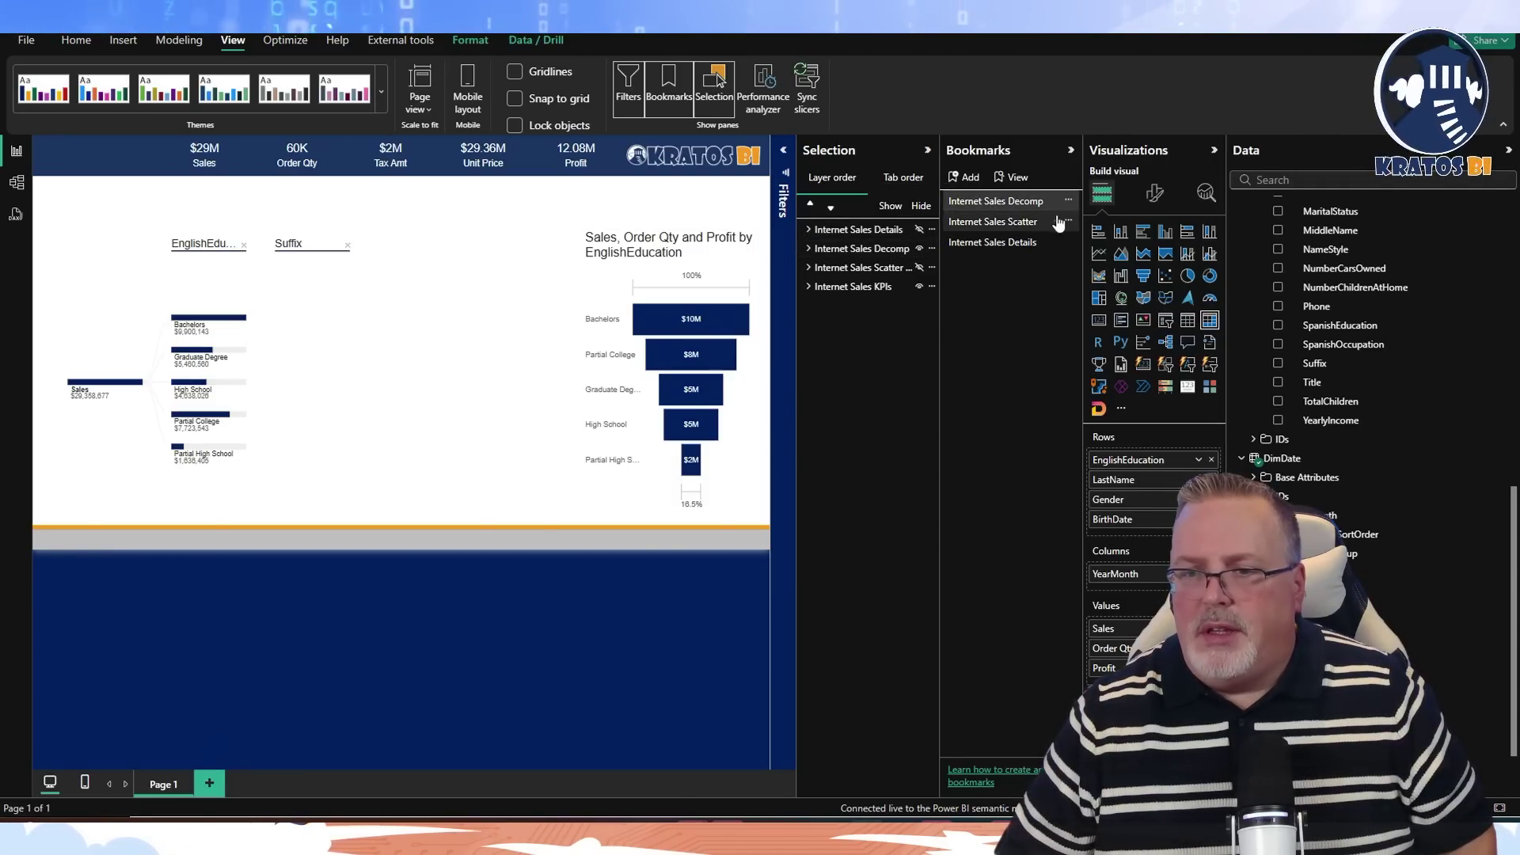
pyautogui.click(1013, 220)
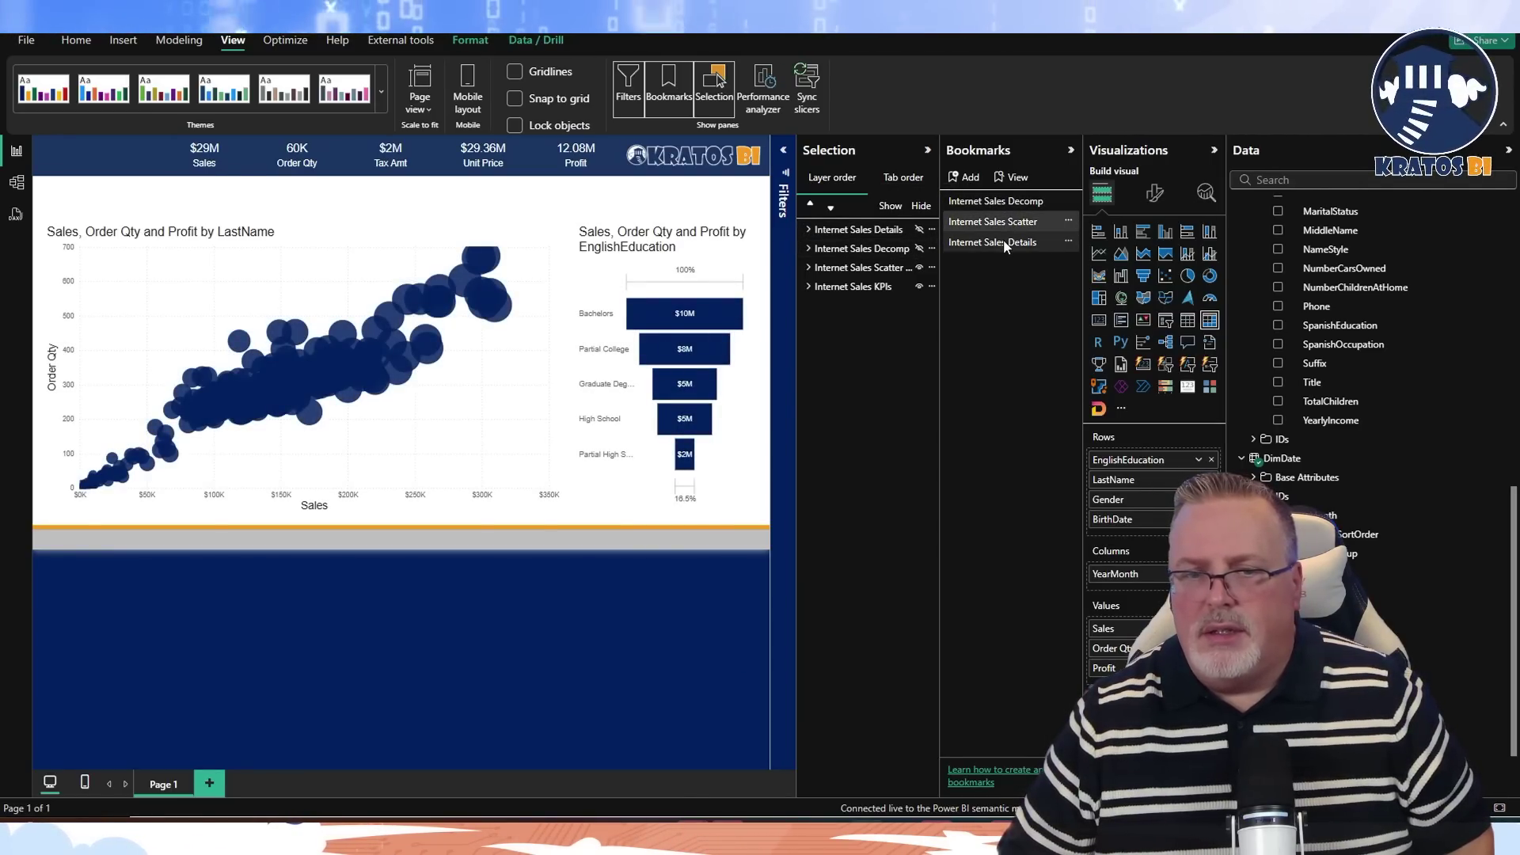
# Update the Internet Sales Scatter bookmark with the Details and Decomp groups hidden.
pyautogui.click(1004, 240)
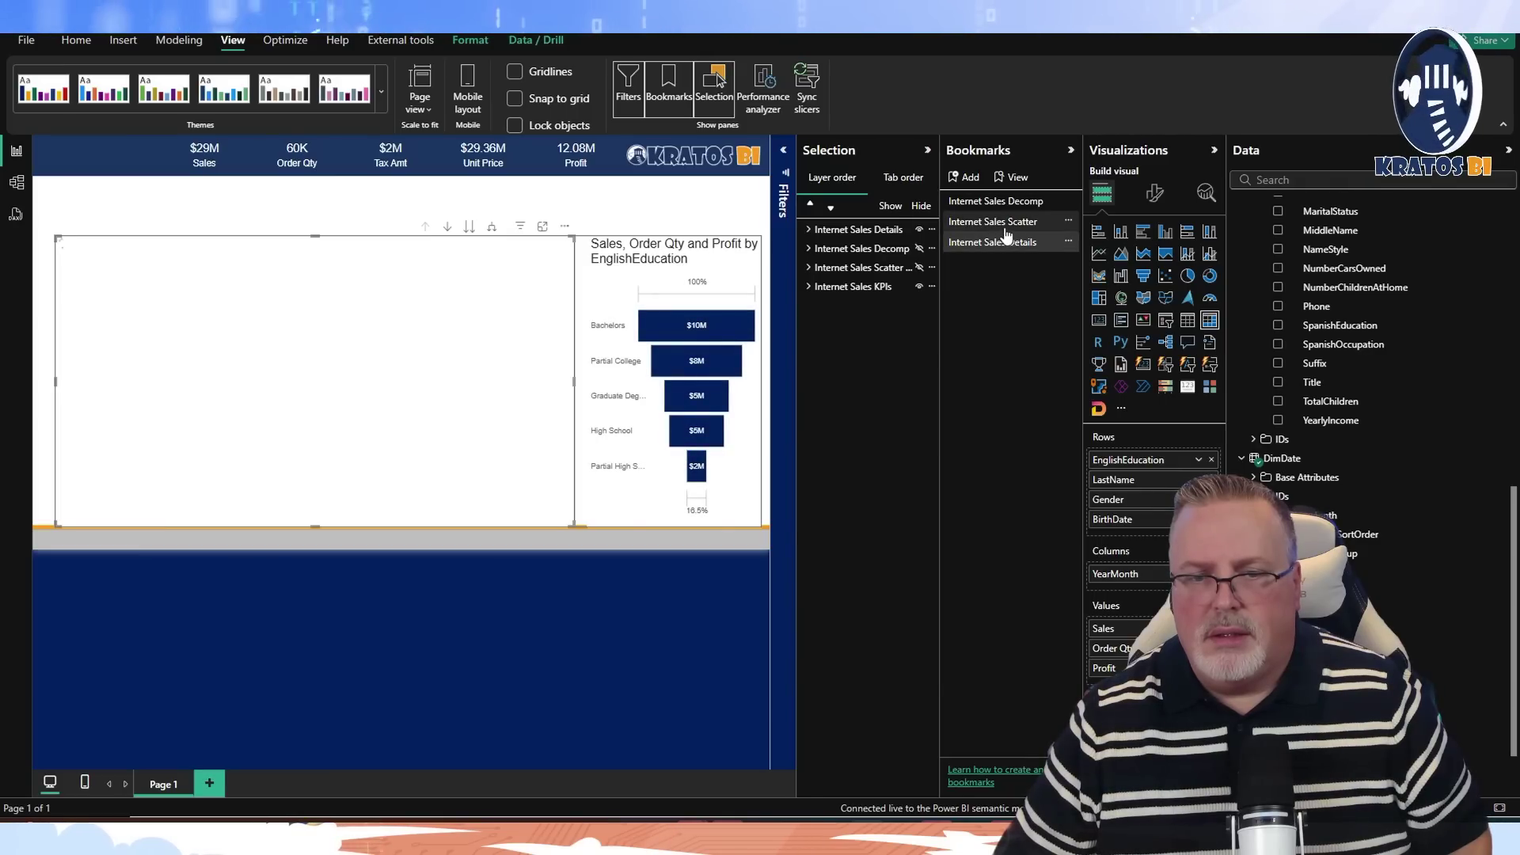
pyautogui.click(1006, 224)
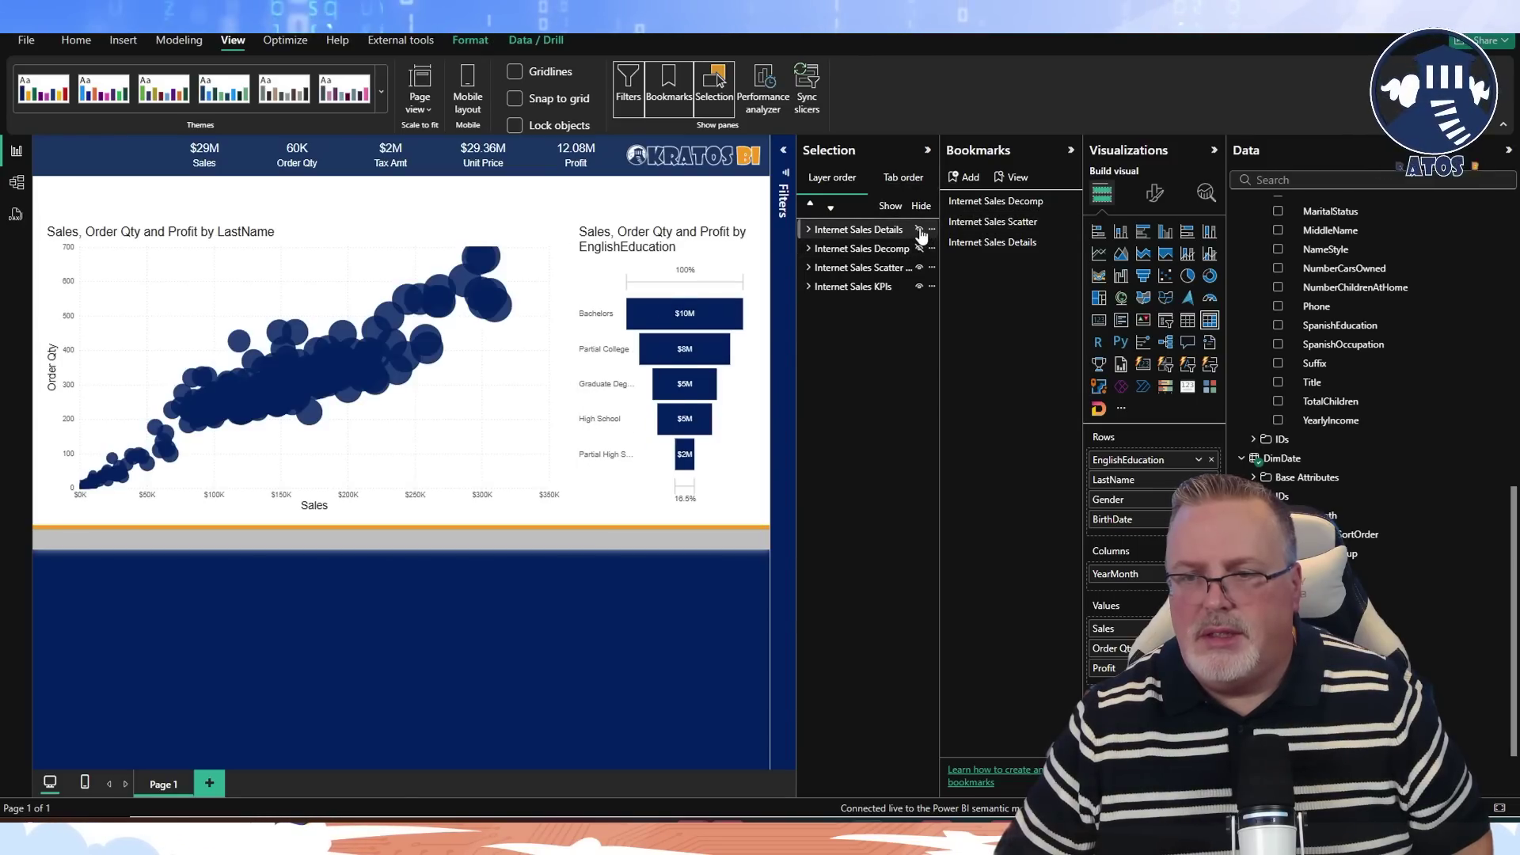
pyautogui.click(1070, 221)
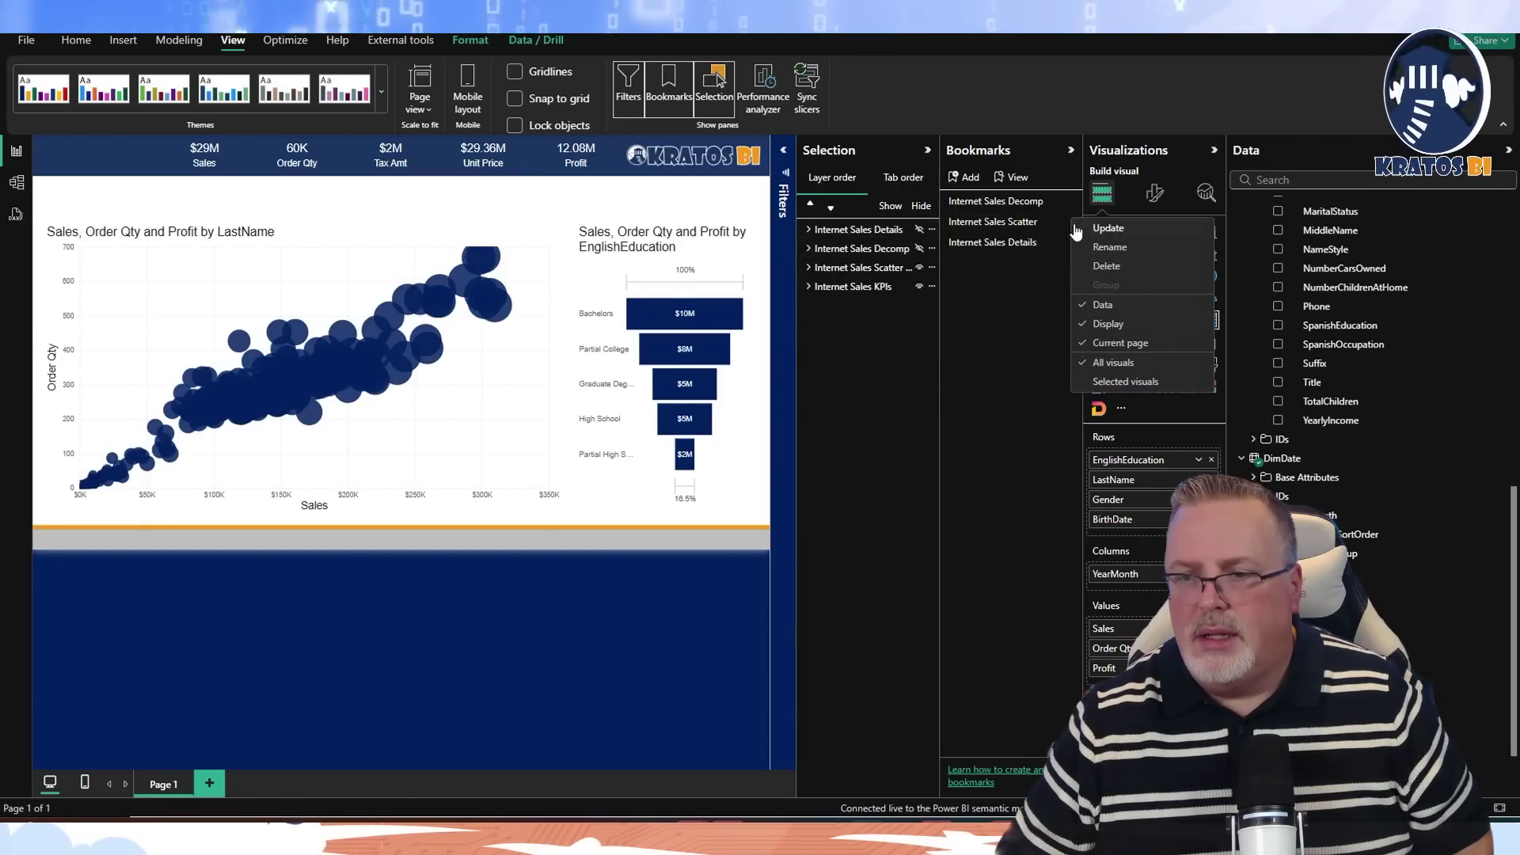
pyautogui.click(1107, 229)
# Check the views of the Internet Sales Decomp, Scatter and Details bookmarks one after another.
pyautogui.click(995, 201)
pyautogui.click(1000, 222)
pyautogui.click(994, 243)
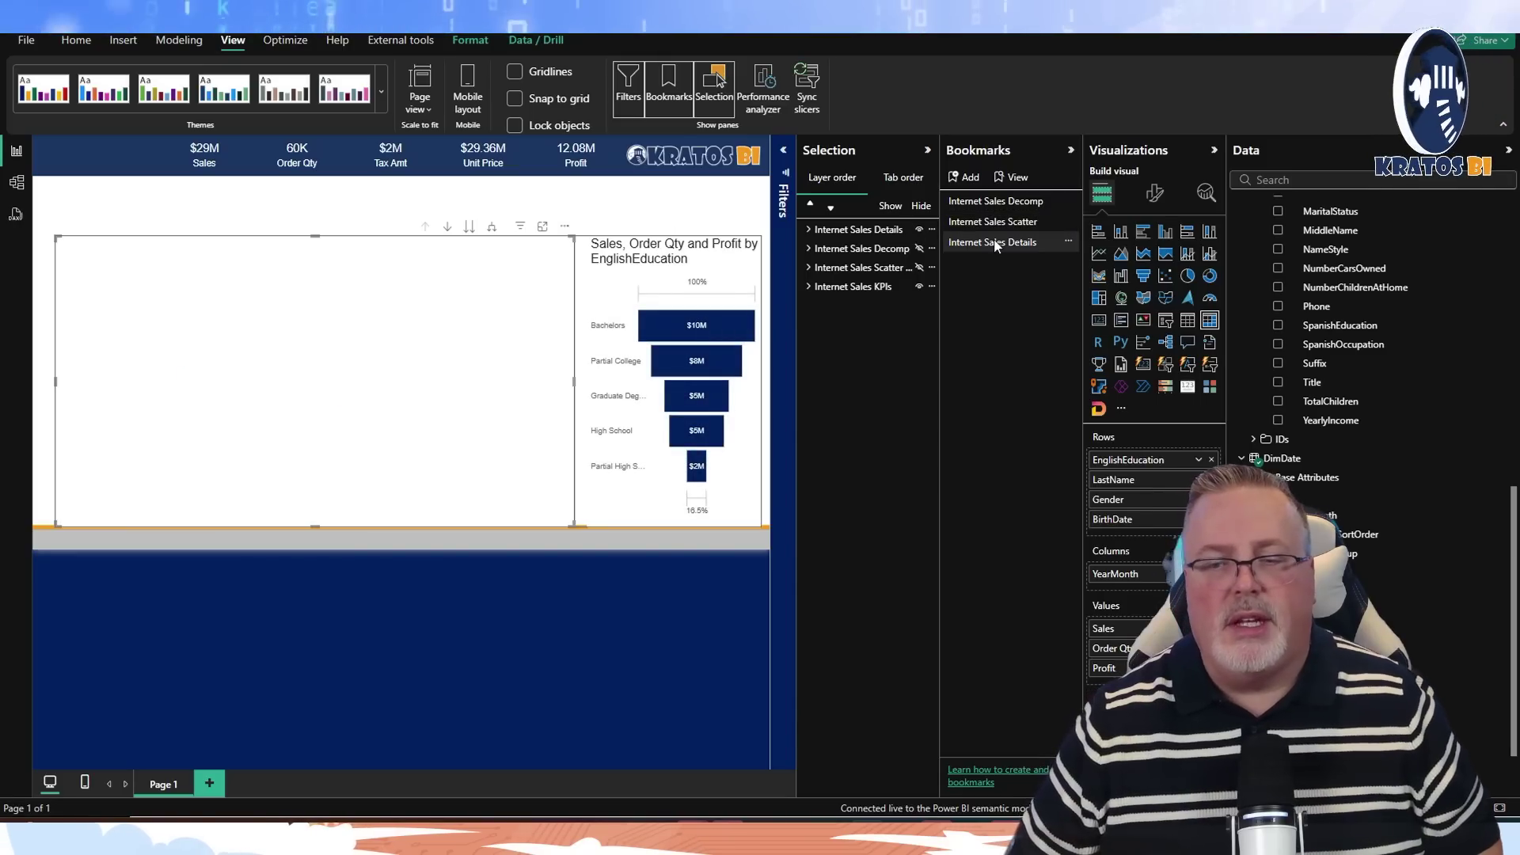
pyautogui.click(357, 203)
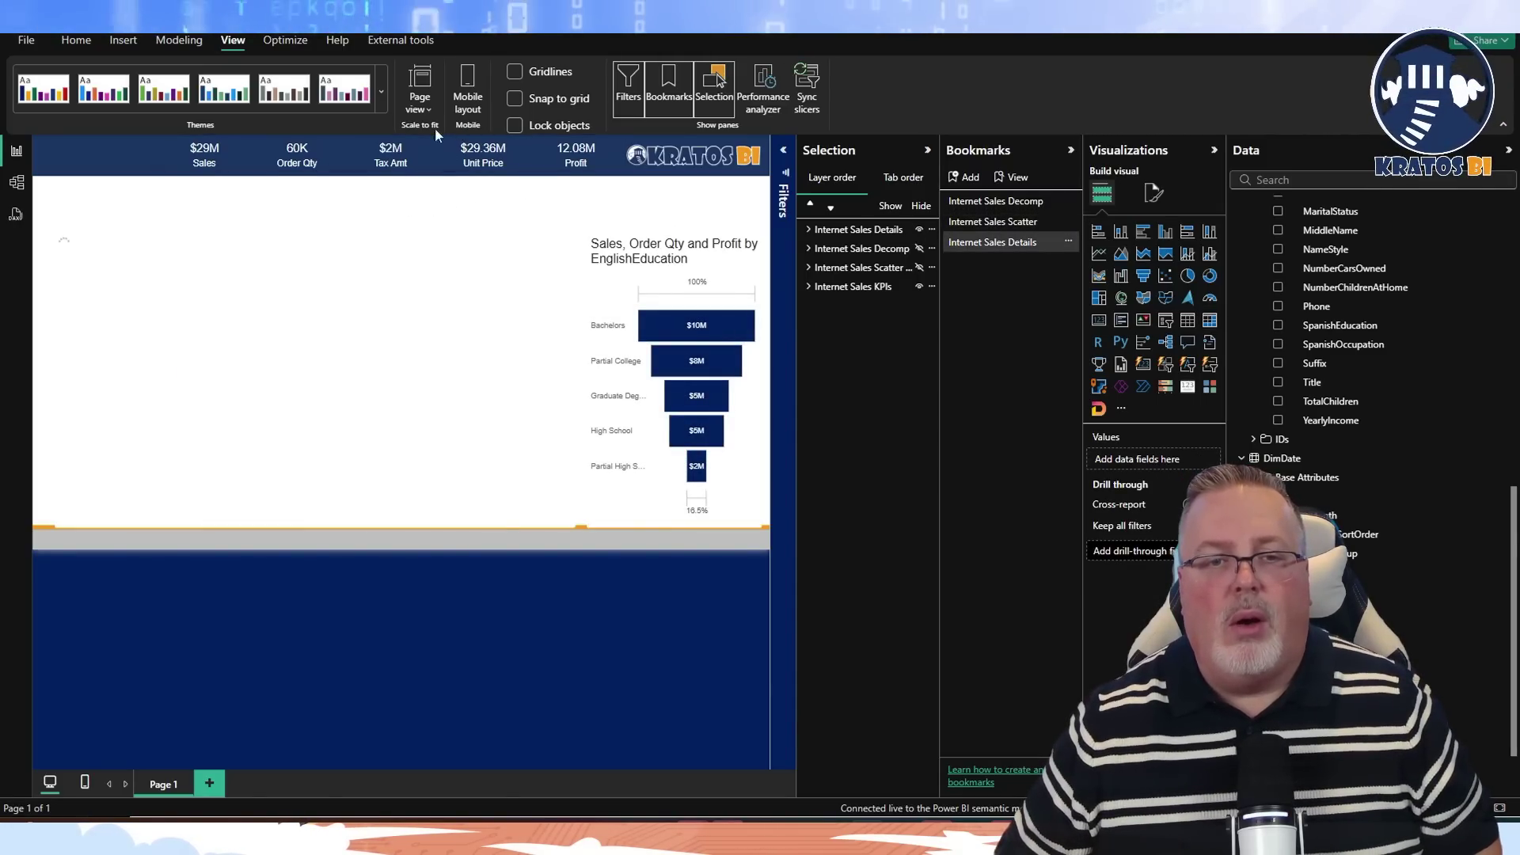
# Apply the Internet Sales Scatter bookmark and reorder it above Internet Sales Decomp.
pyautogui.click(953, 201)
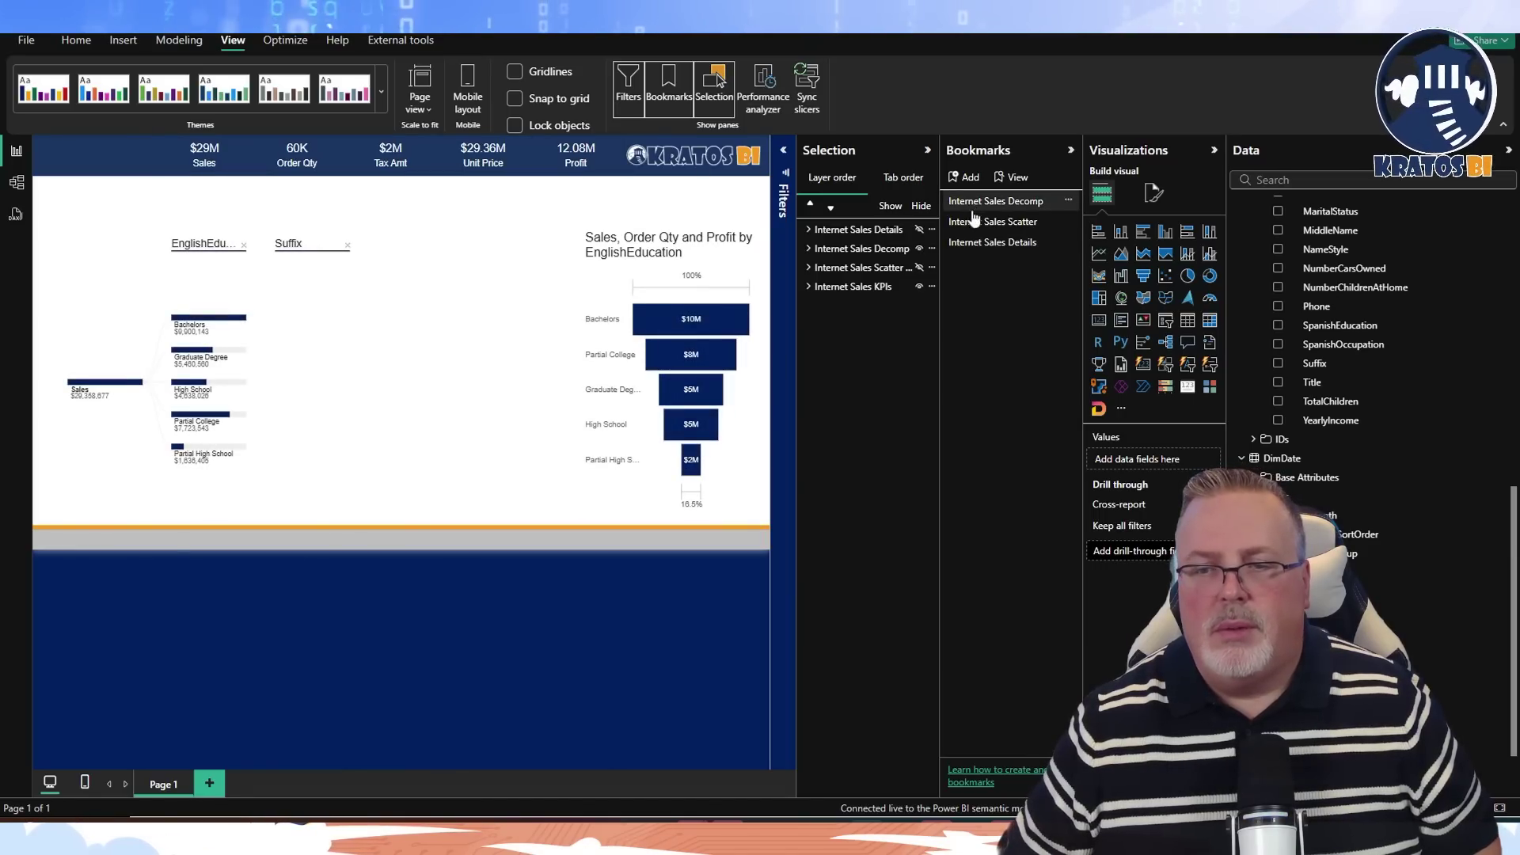
pyautogui.click(974, 223)
pyautogui.moveTo(976, 223); pyautogui.dragTo(977, 193)
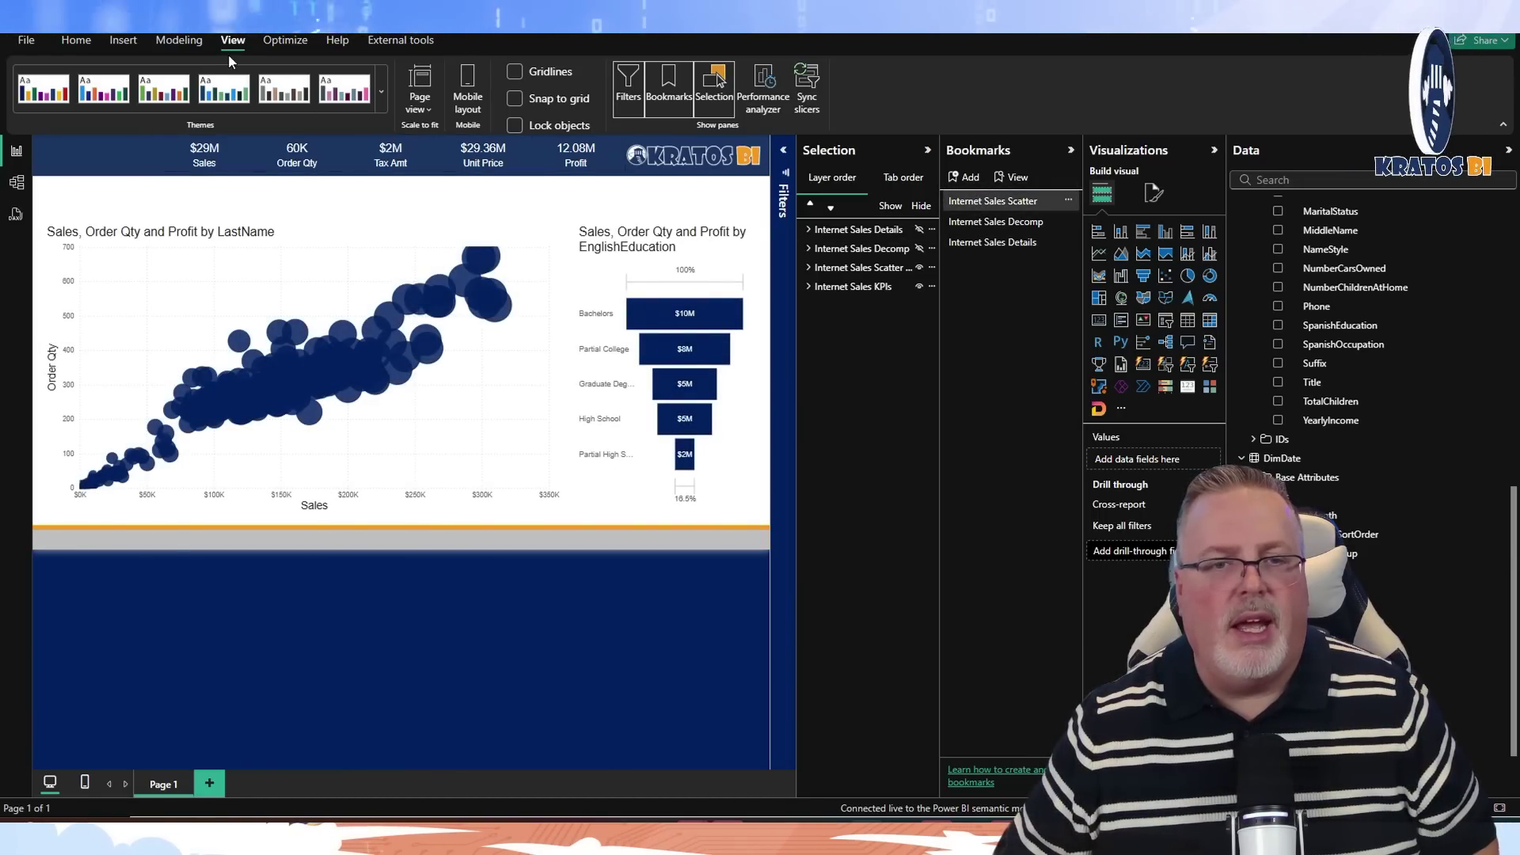
# Insert a bookmark navigator and place it between the KPI cards and the scatter chart, aligned with the chart's left edge.
pyautogui.click(136, 47)
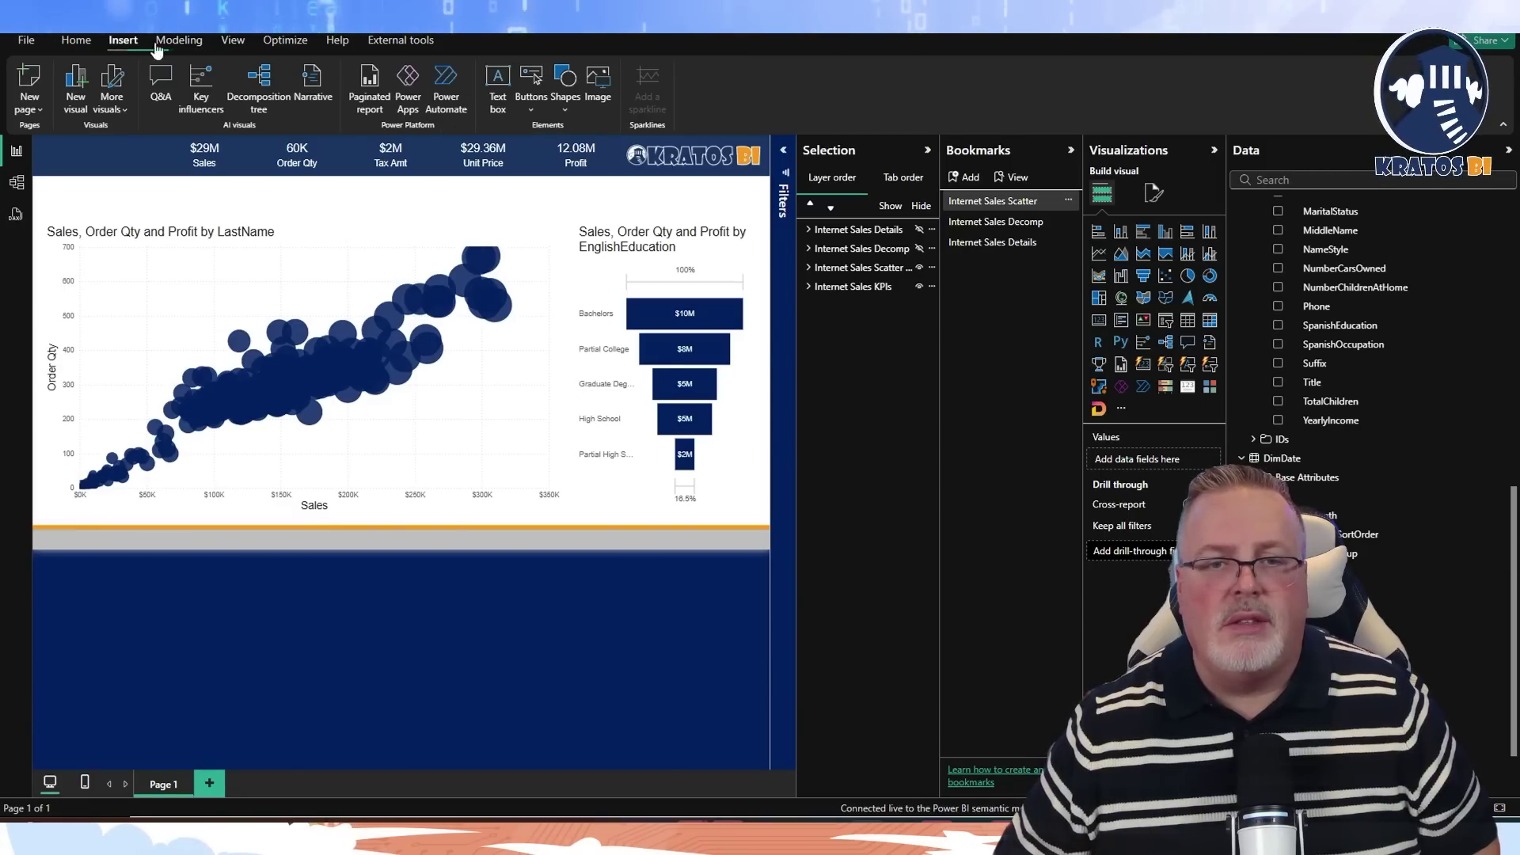
pyautogui.click(530, 101)
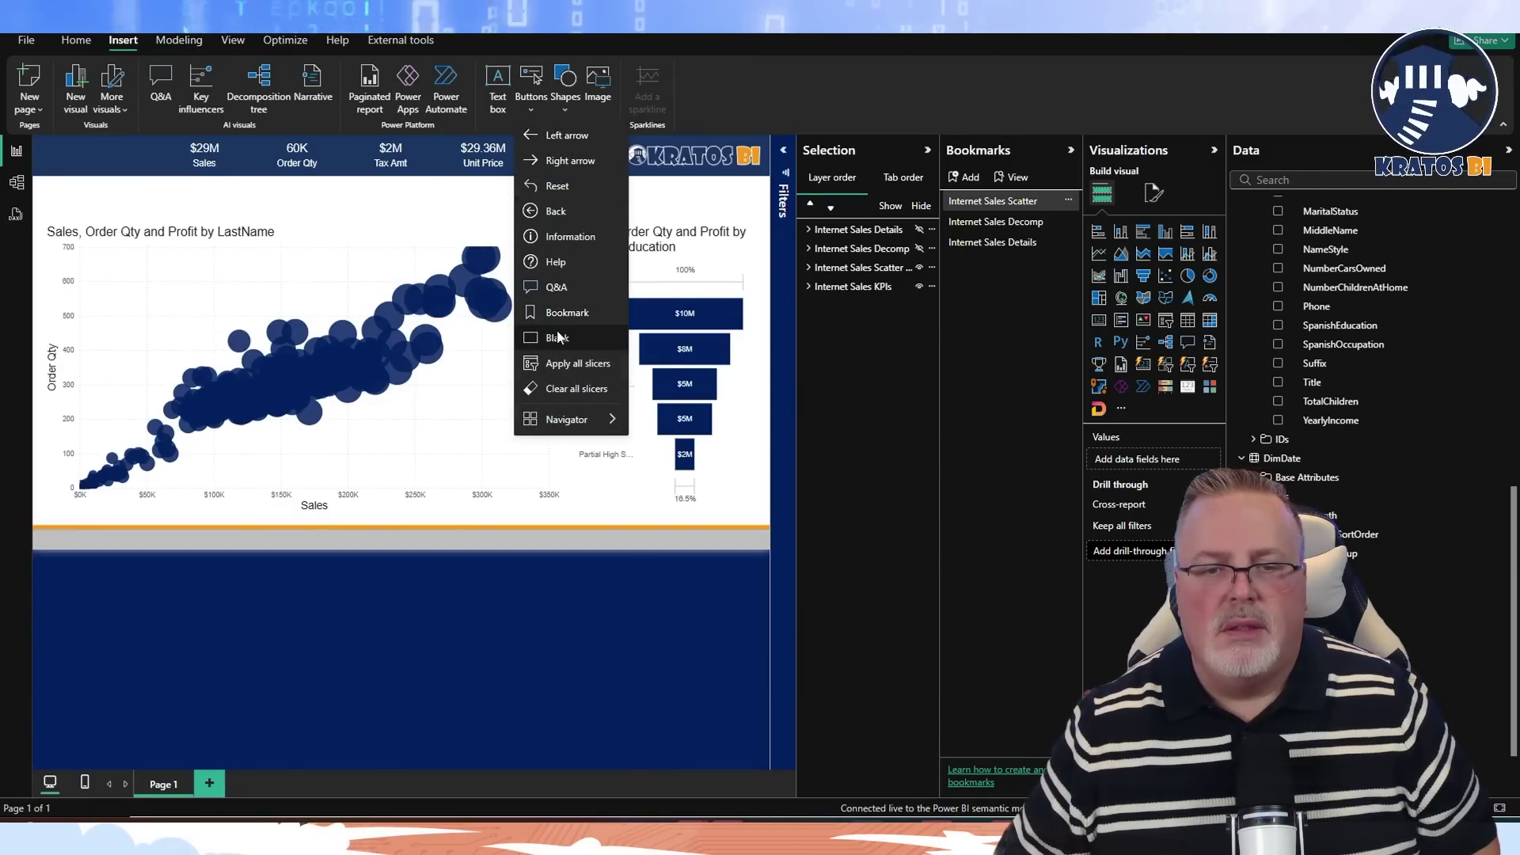
pyautogui.moveTo(601, 420)
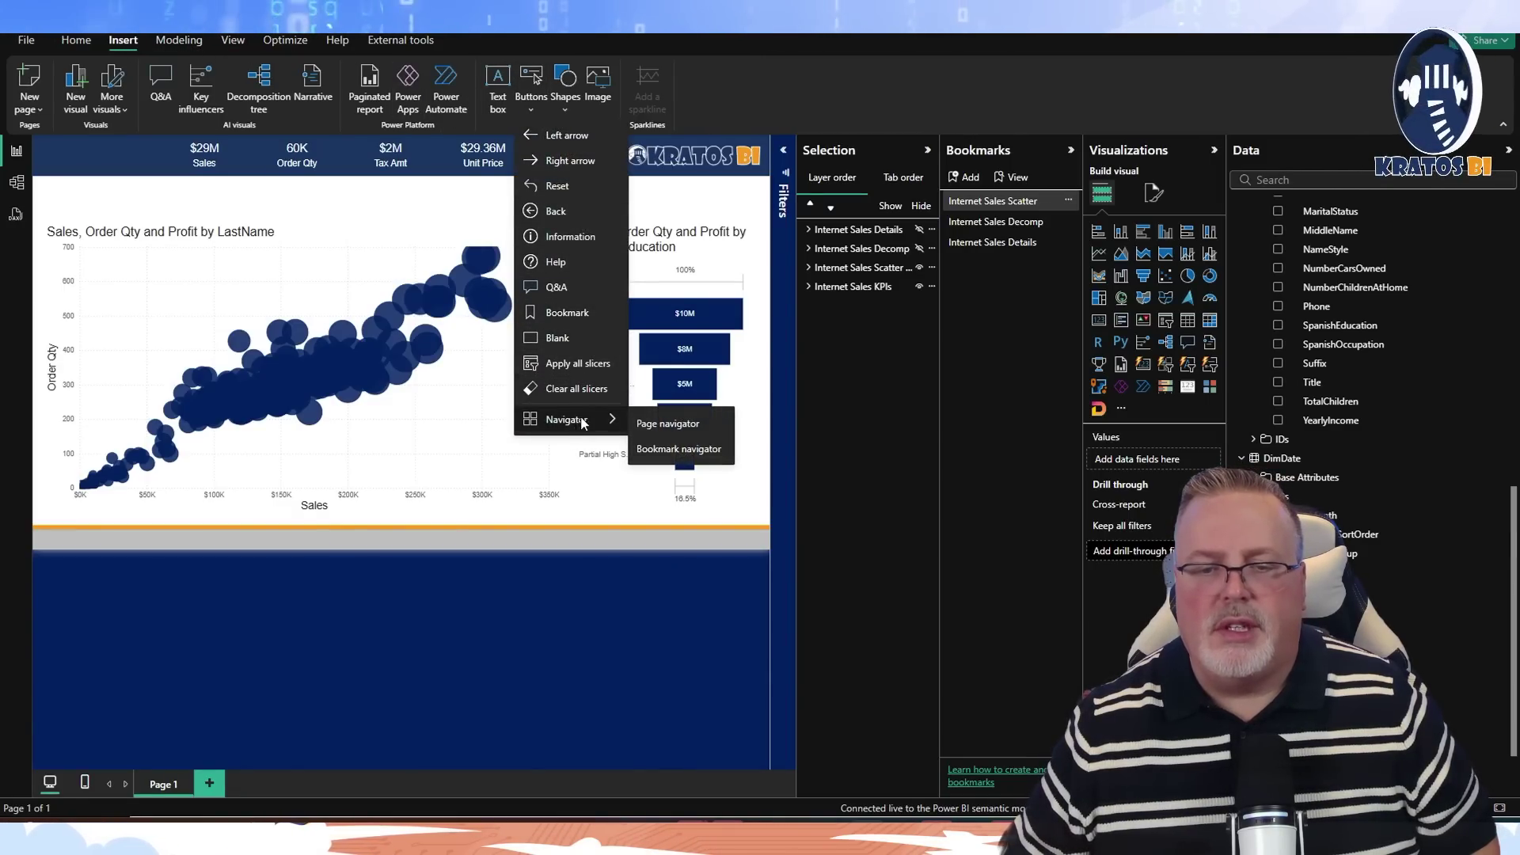
pyautogui.click(669, 450)
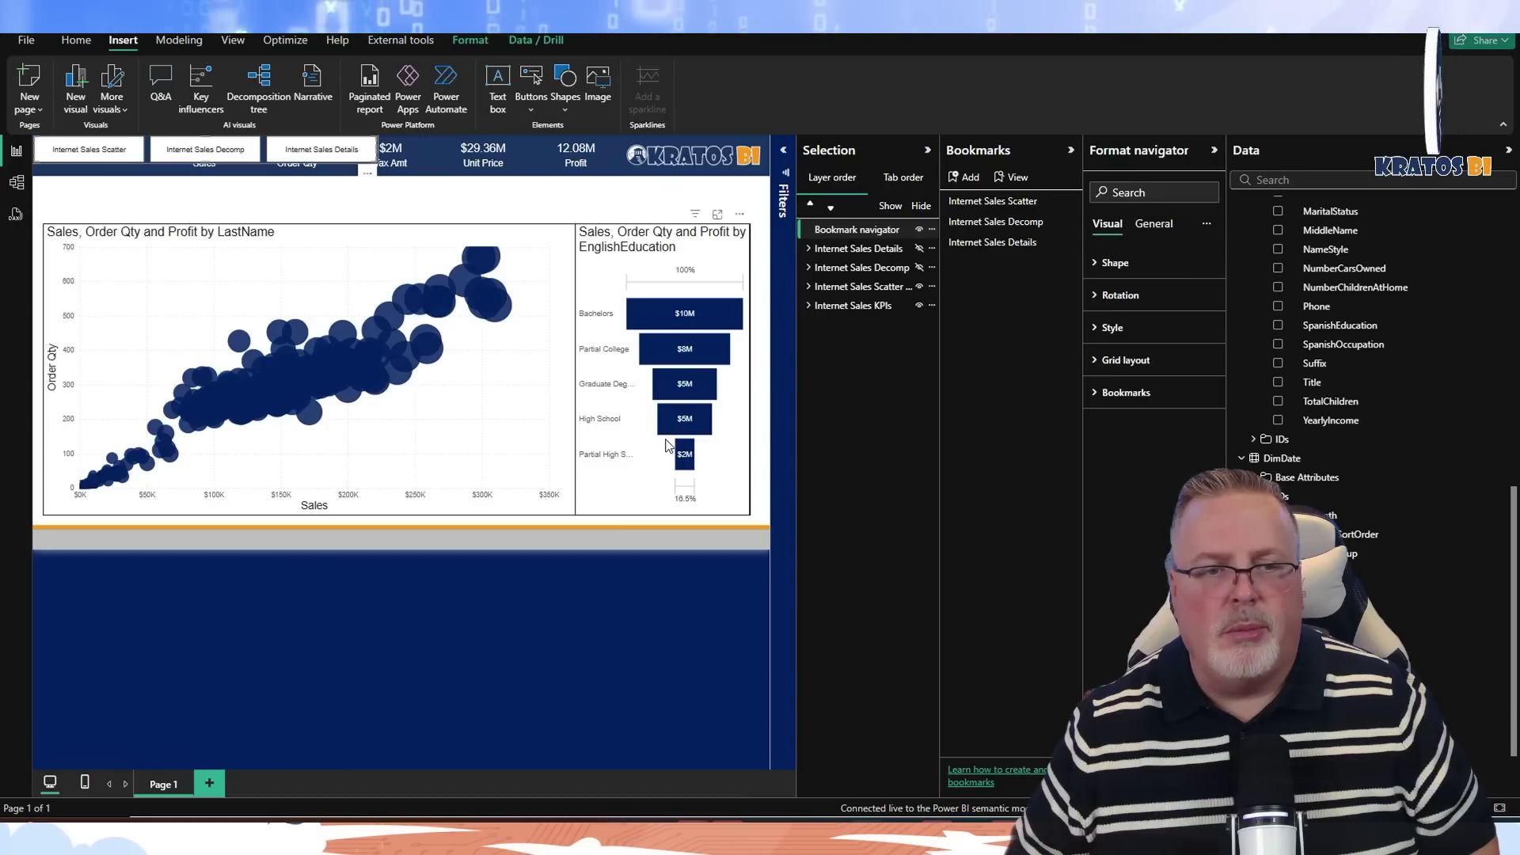
pyautogui.moveTo(311, 162); pyautogui.dragTo(322, 209)
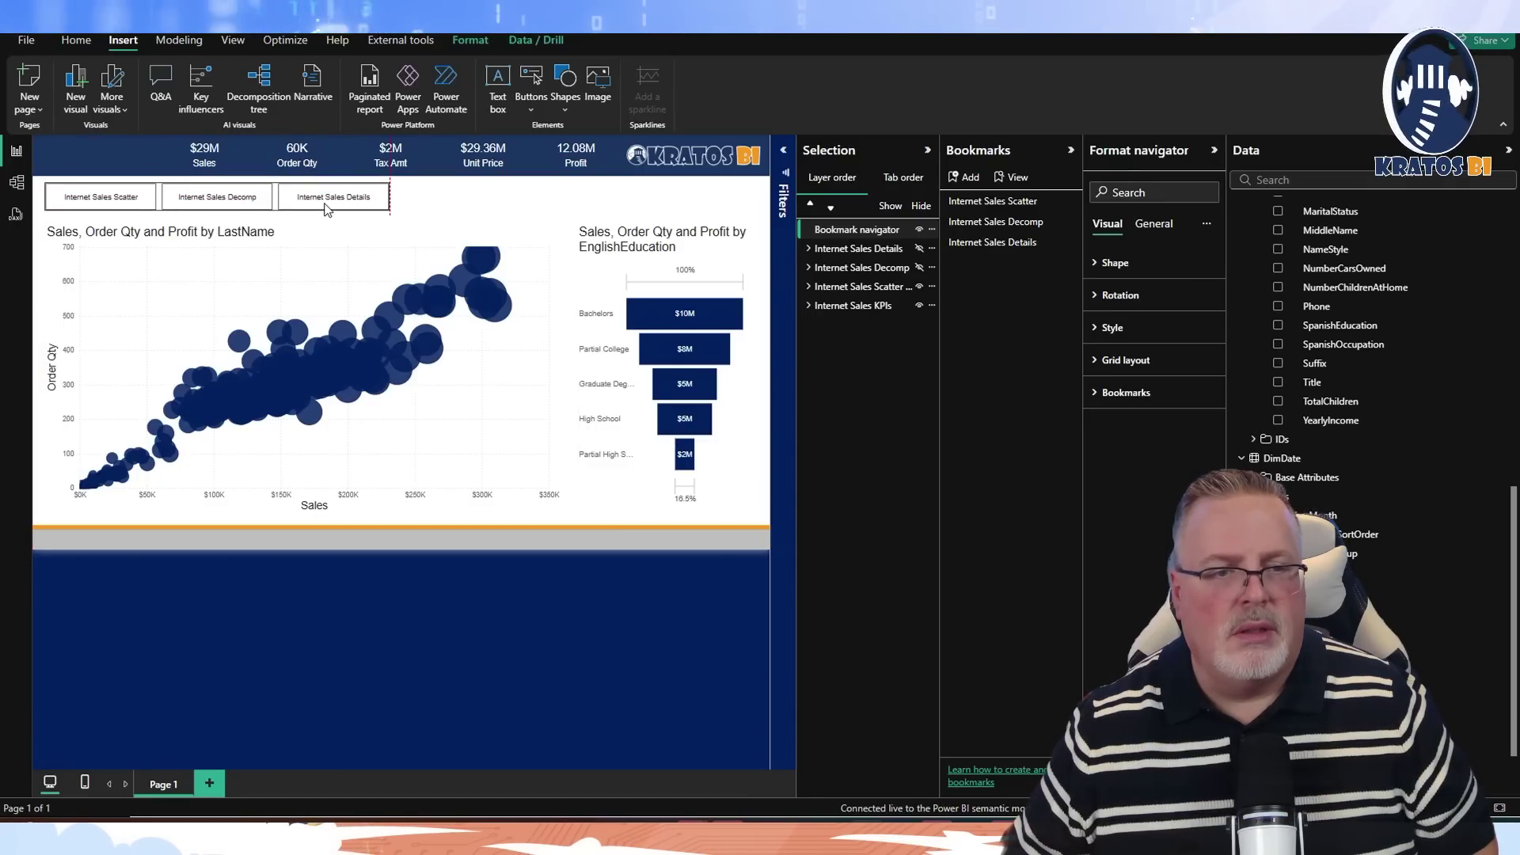
pyautogui.click(483, 194)
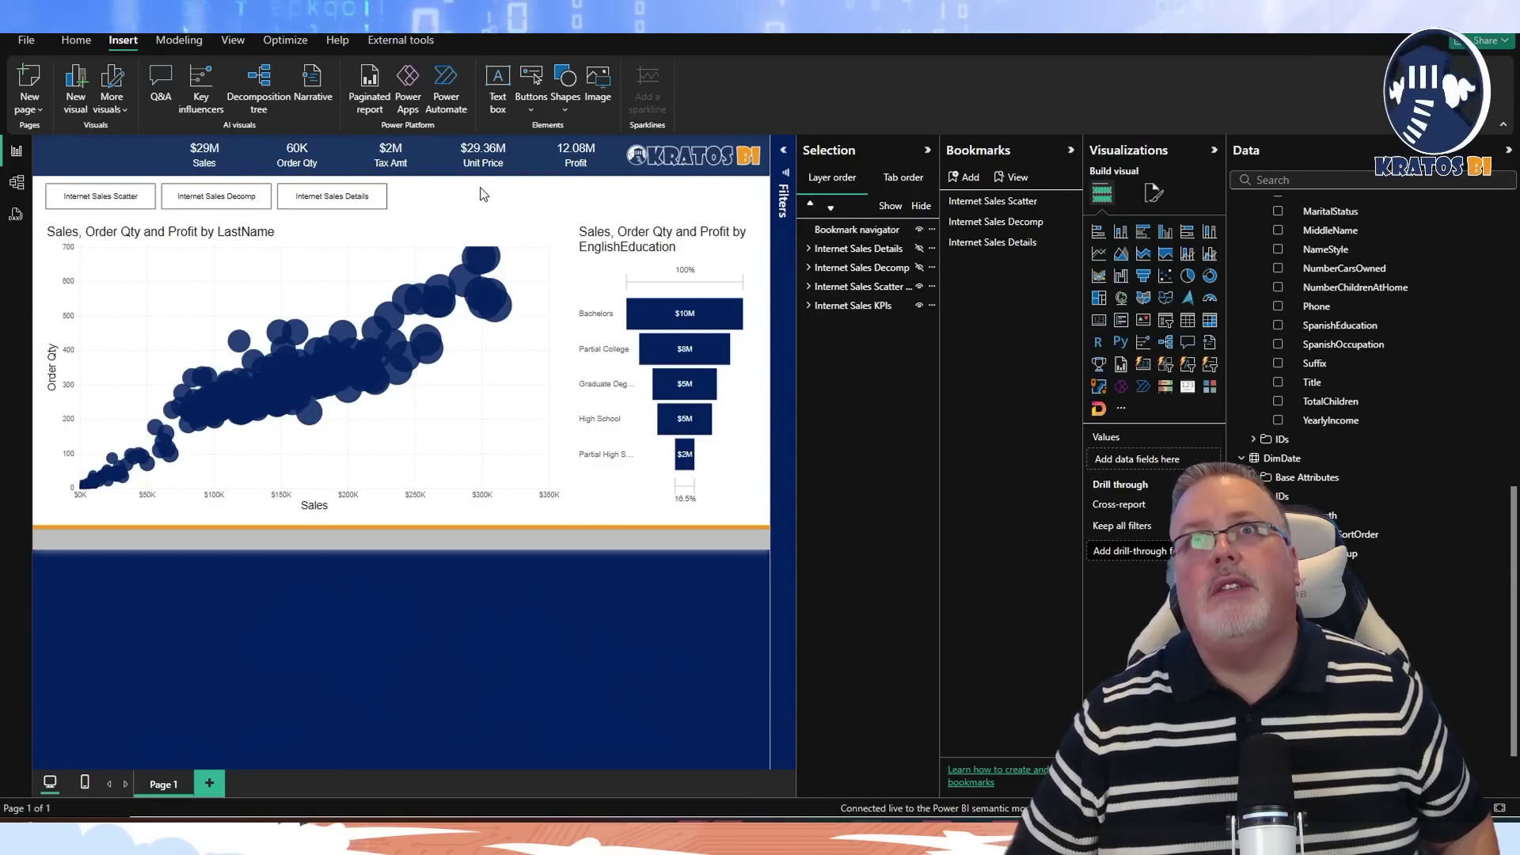
# Collapse the Selection, Bookmarks and Visualizations panes to enlarge the report canvas.
pyautogui.click(926, 150)
pyautogui.click(1070, 150)
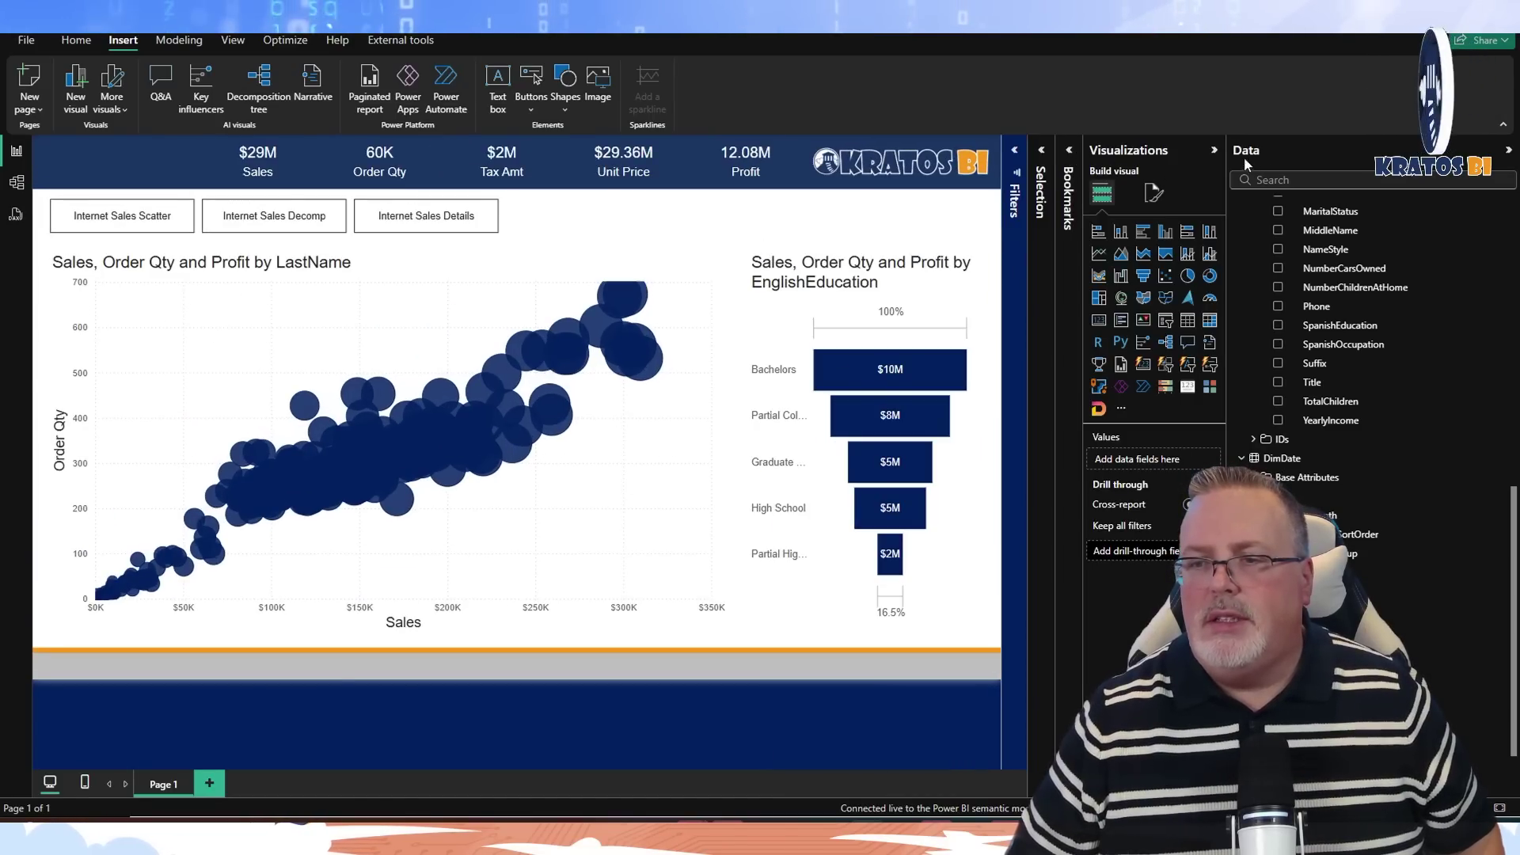
pyautogui.click(1214, 150)
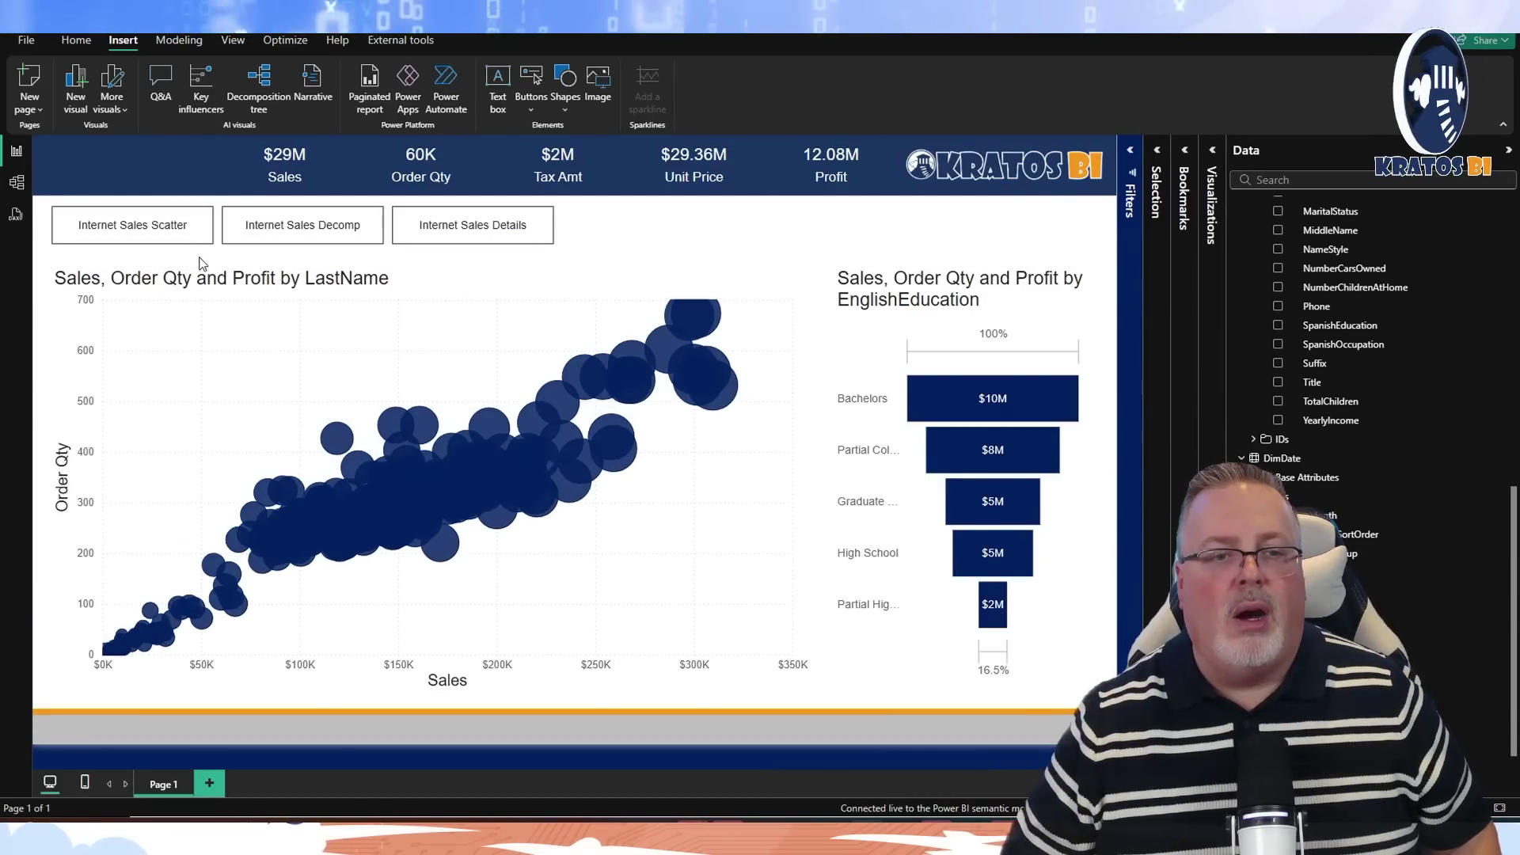
# Test the bookmark navigator by switching between the Scatter, Decomp and Details views, ending on Internet Sales Scatter.
pyautogui.click(154, 239)
pyautogui.click(154, 241)
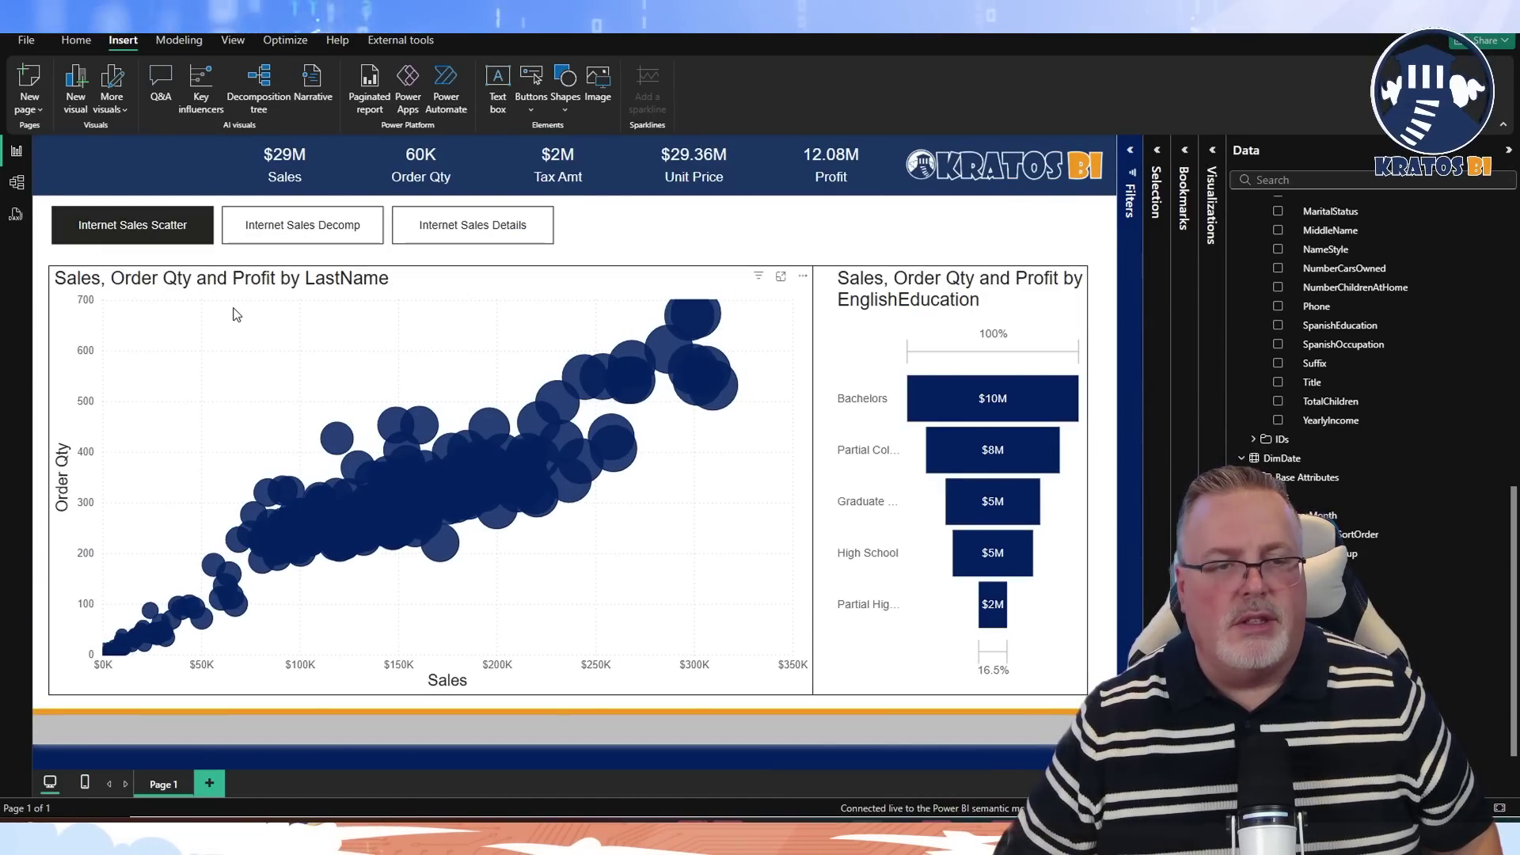
pyautogui.click(261, 234)
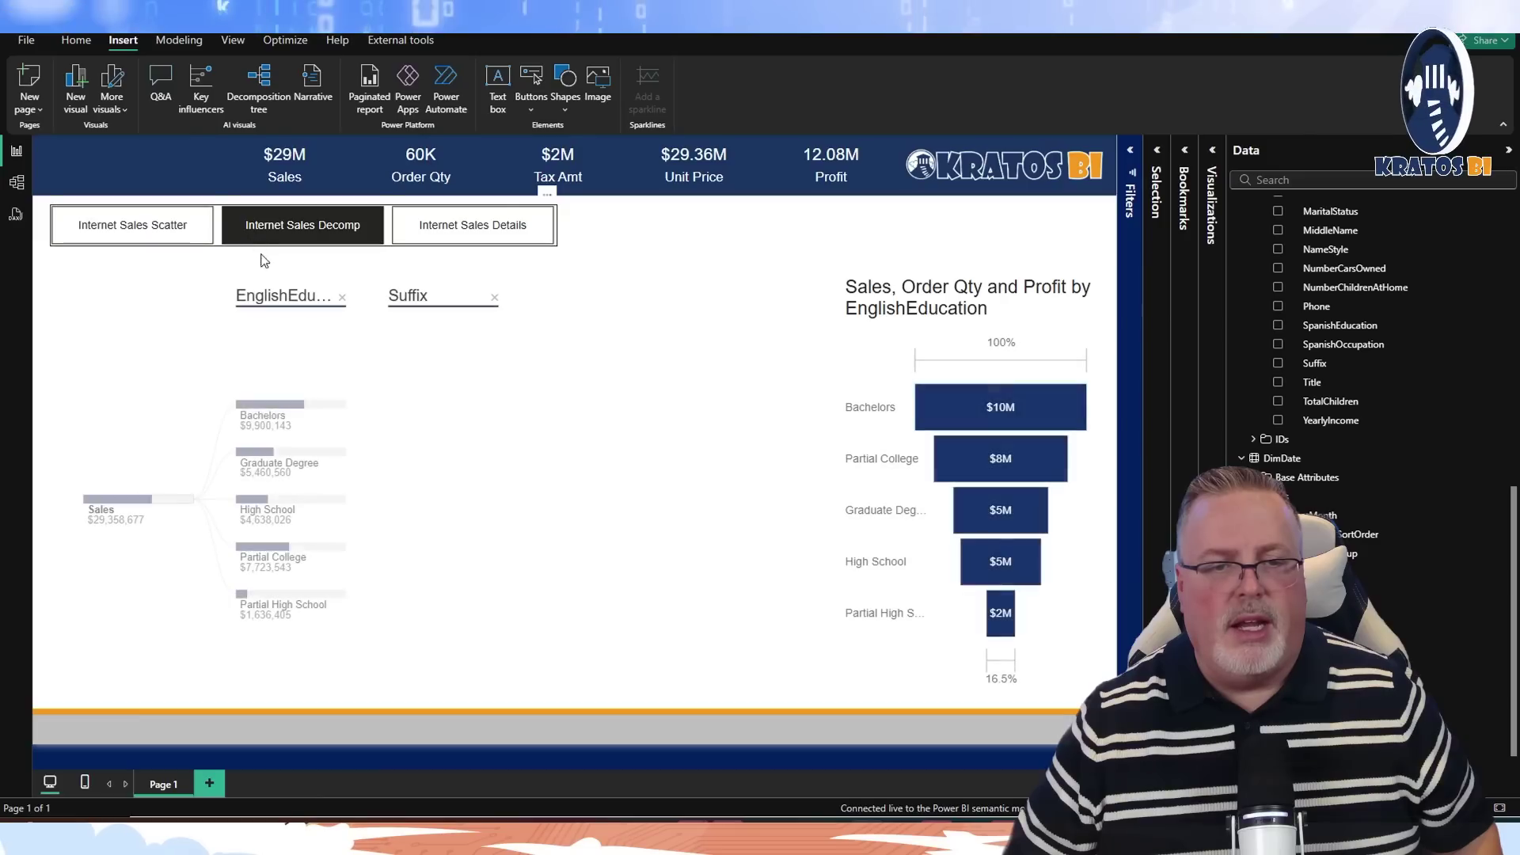
pyautogui.click(447, 229)
pyautogui.click(324, 236)
pyautogui.click(158, 237)
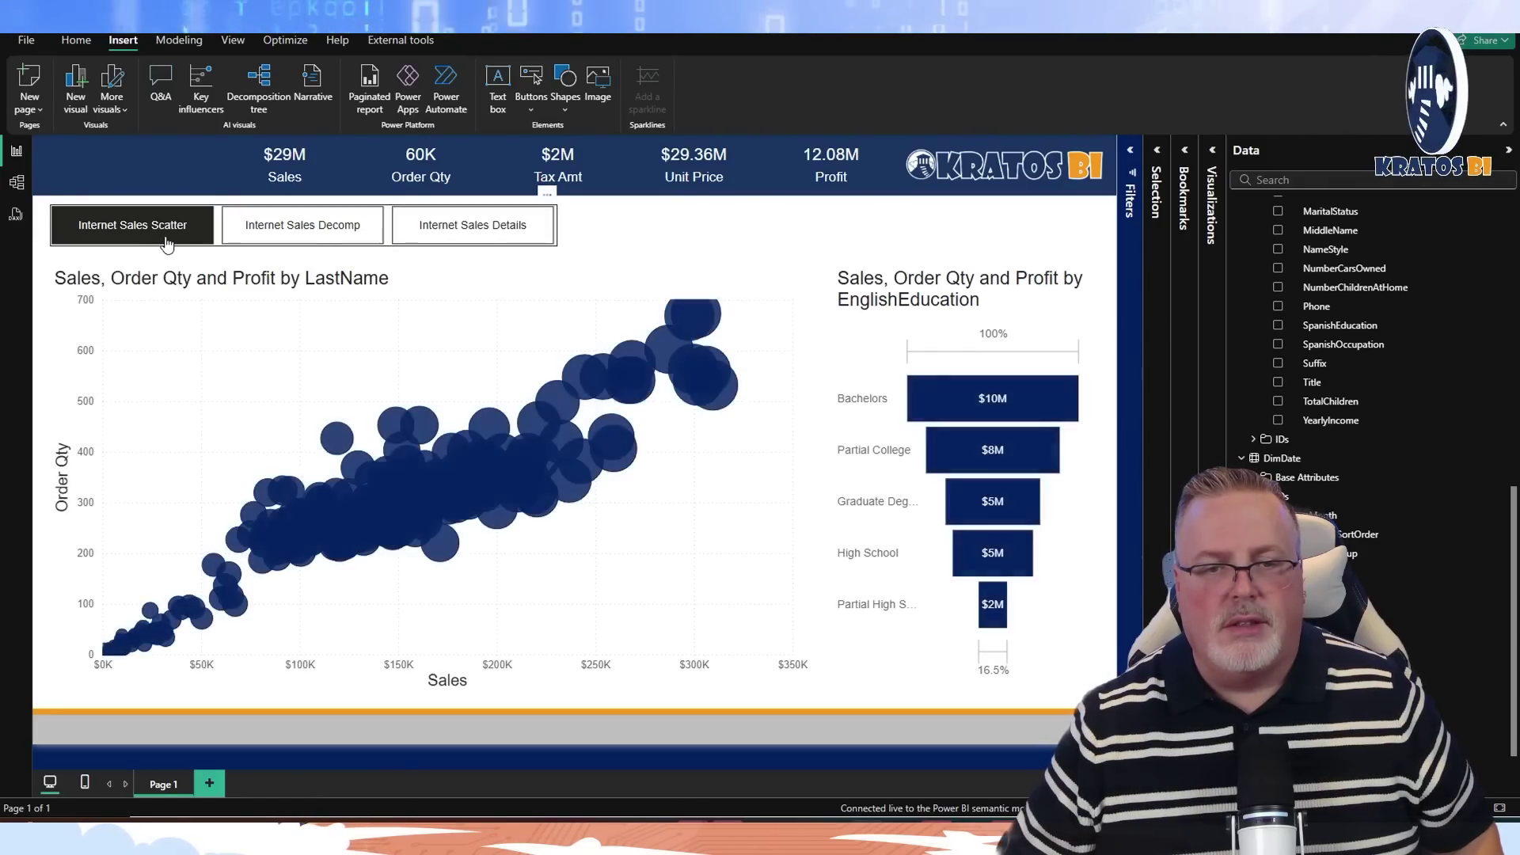
pyautogui.click(433, 243)
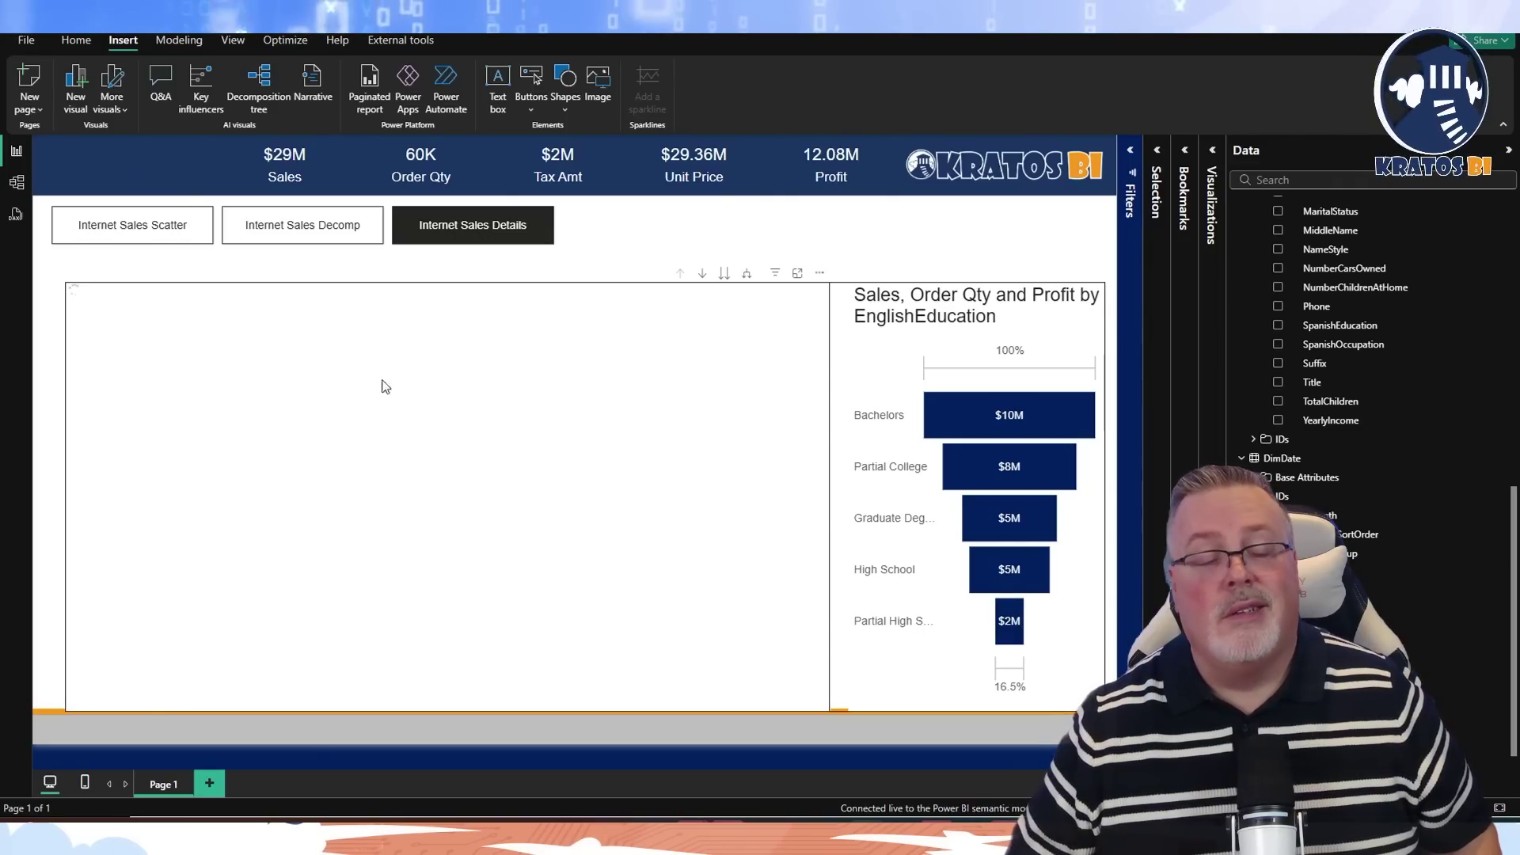
pyautogui.click(190, 238)
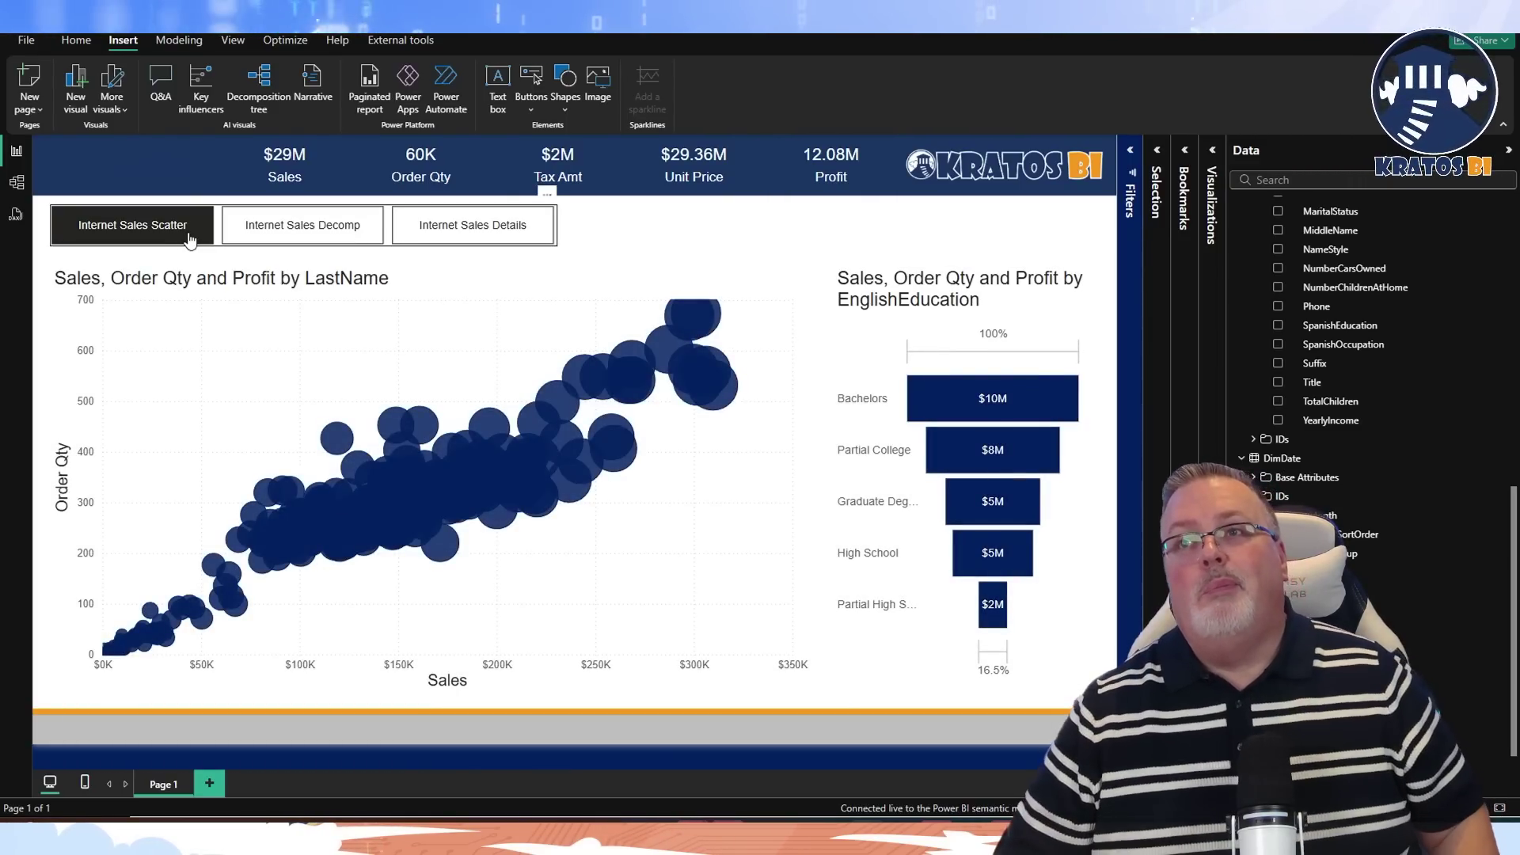